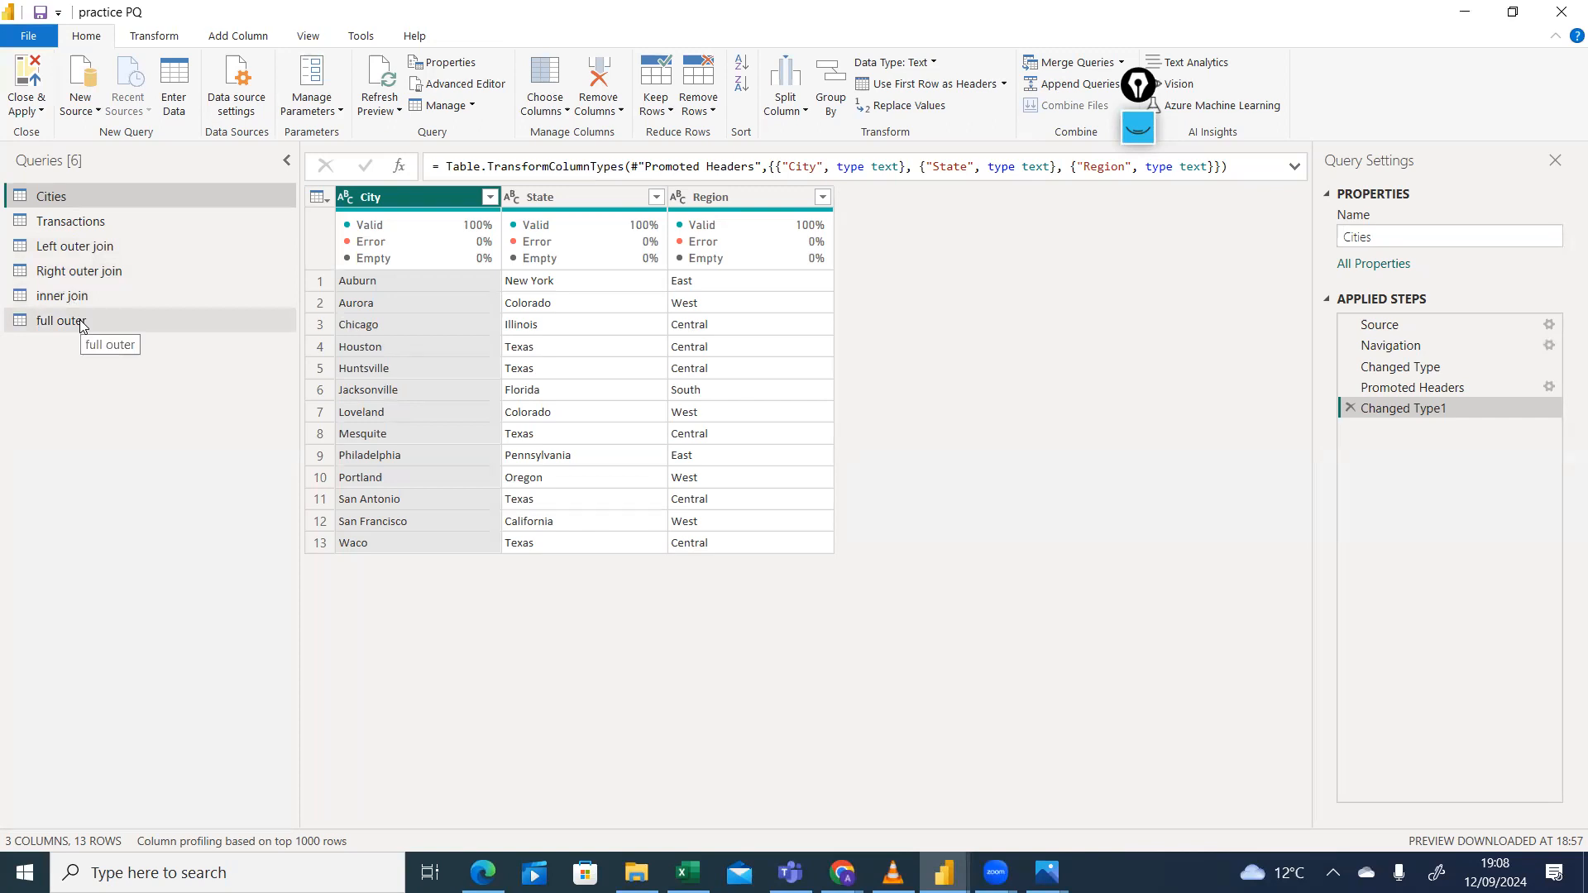
- Switch to Photos and view the Venn diagrams in join kinds.png
click(1085, 13)
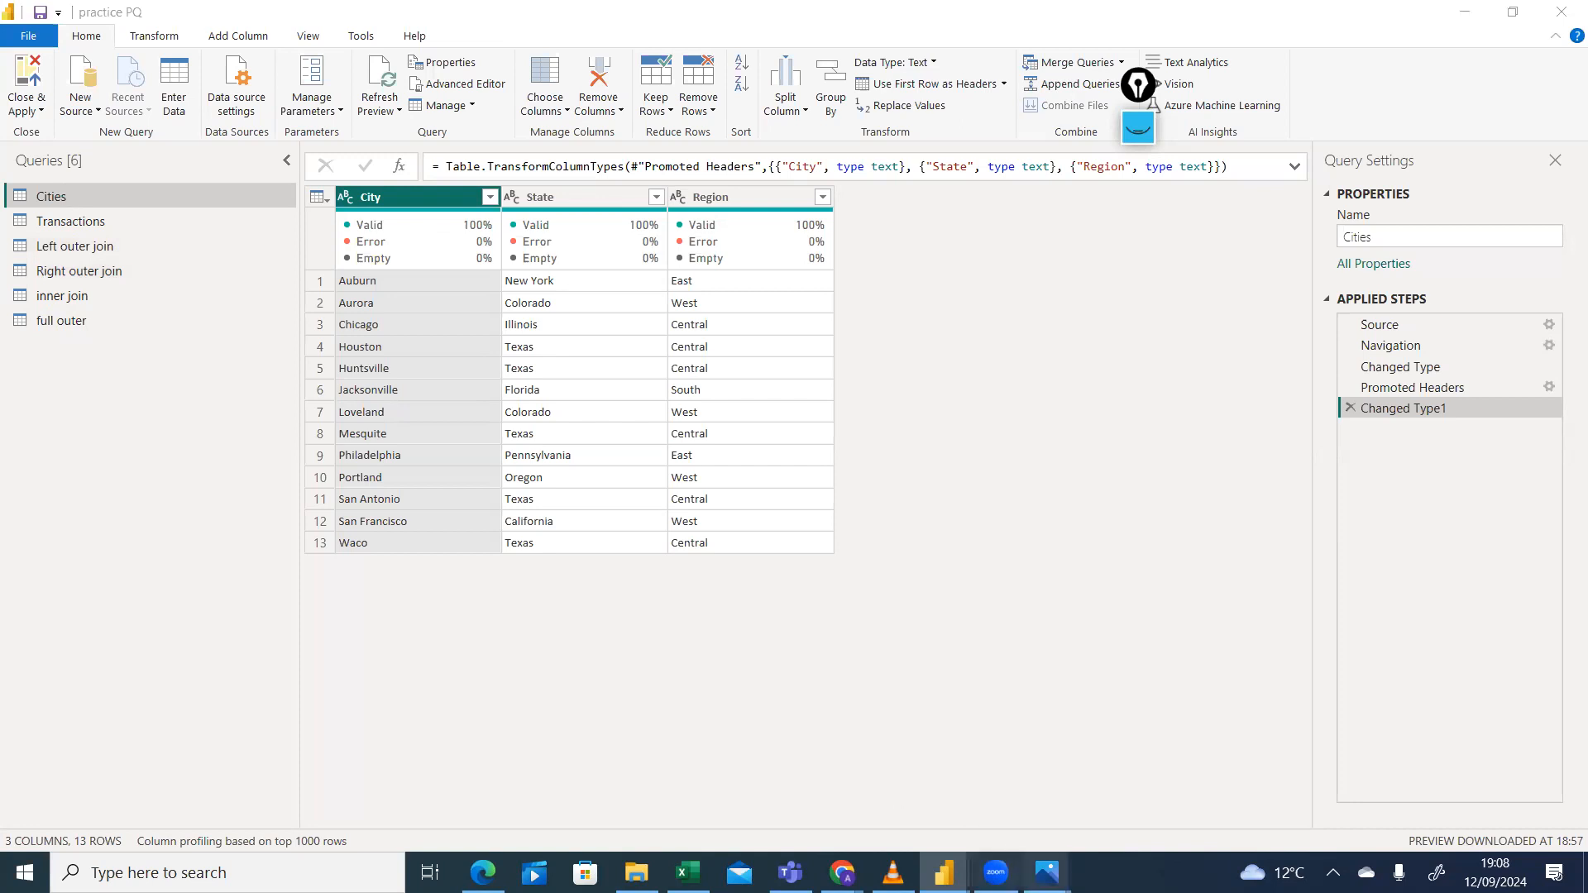
mouse_move(1046, 873)
click(1138, 816)
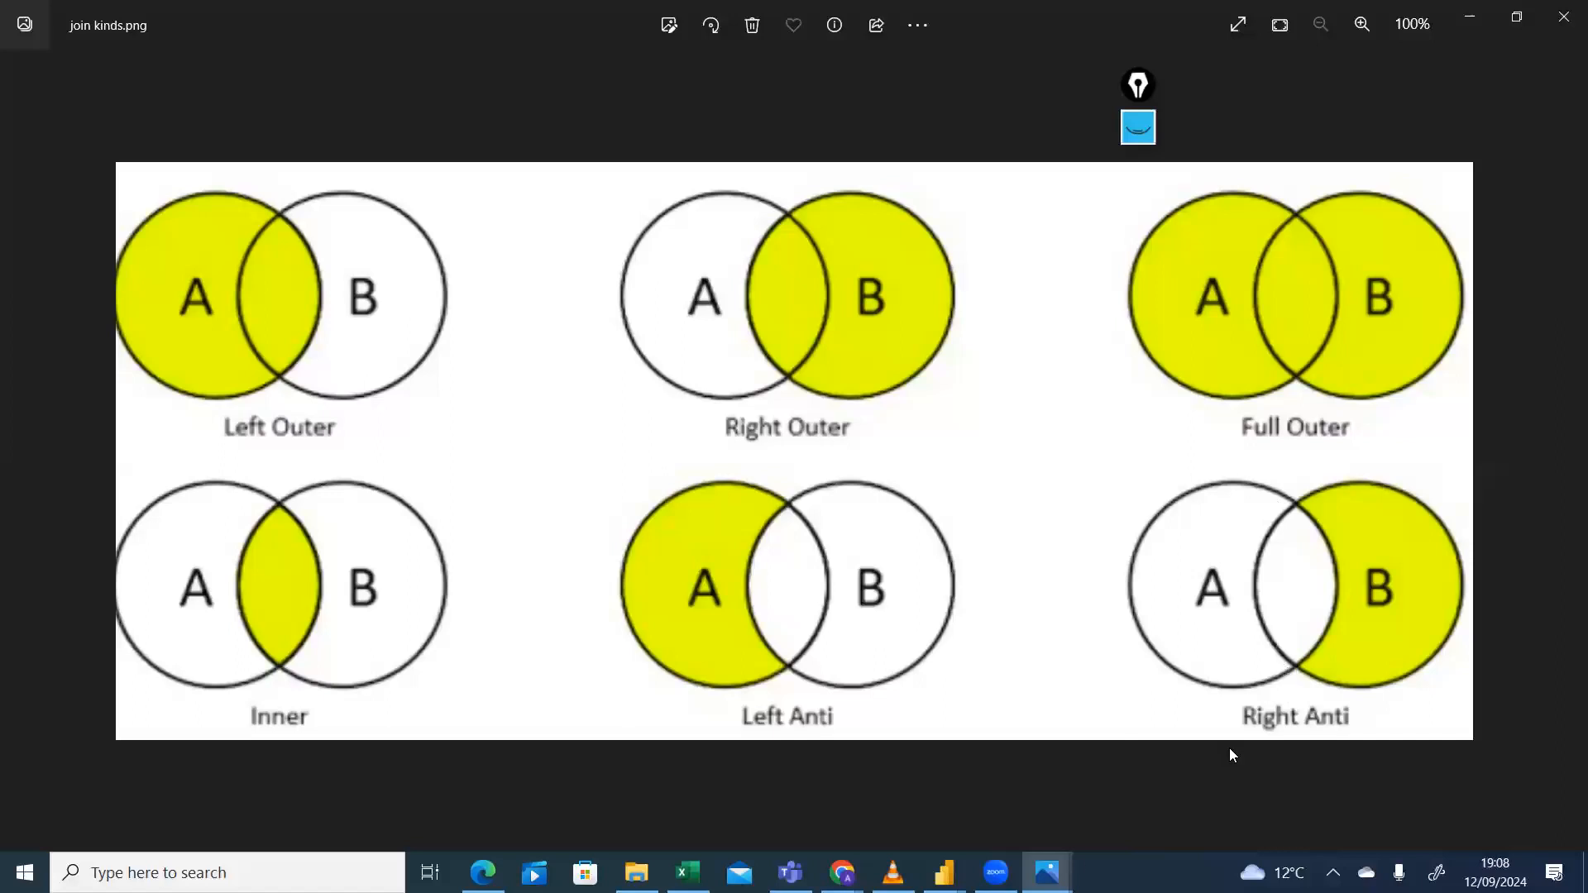
- Minimize the open windows and open the join kinds 2 image from the desktop to examine its join sketches
click(1470, 20)
click(1452, 8)
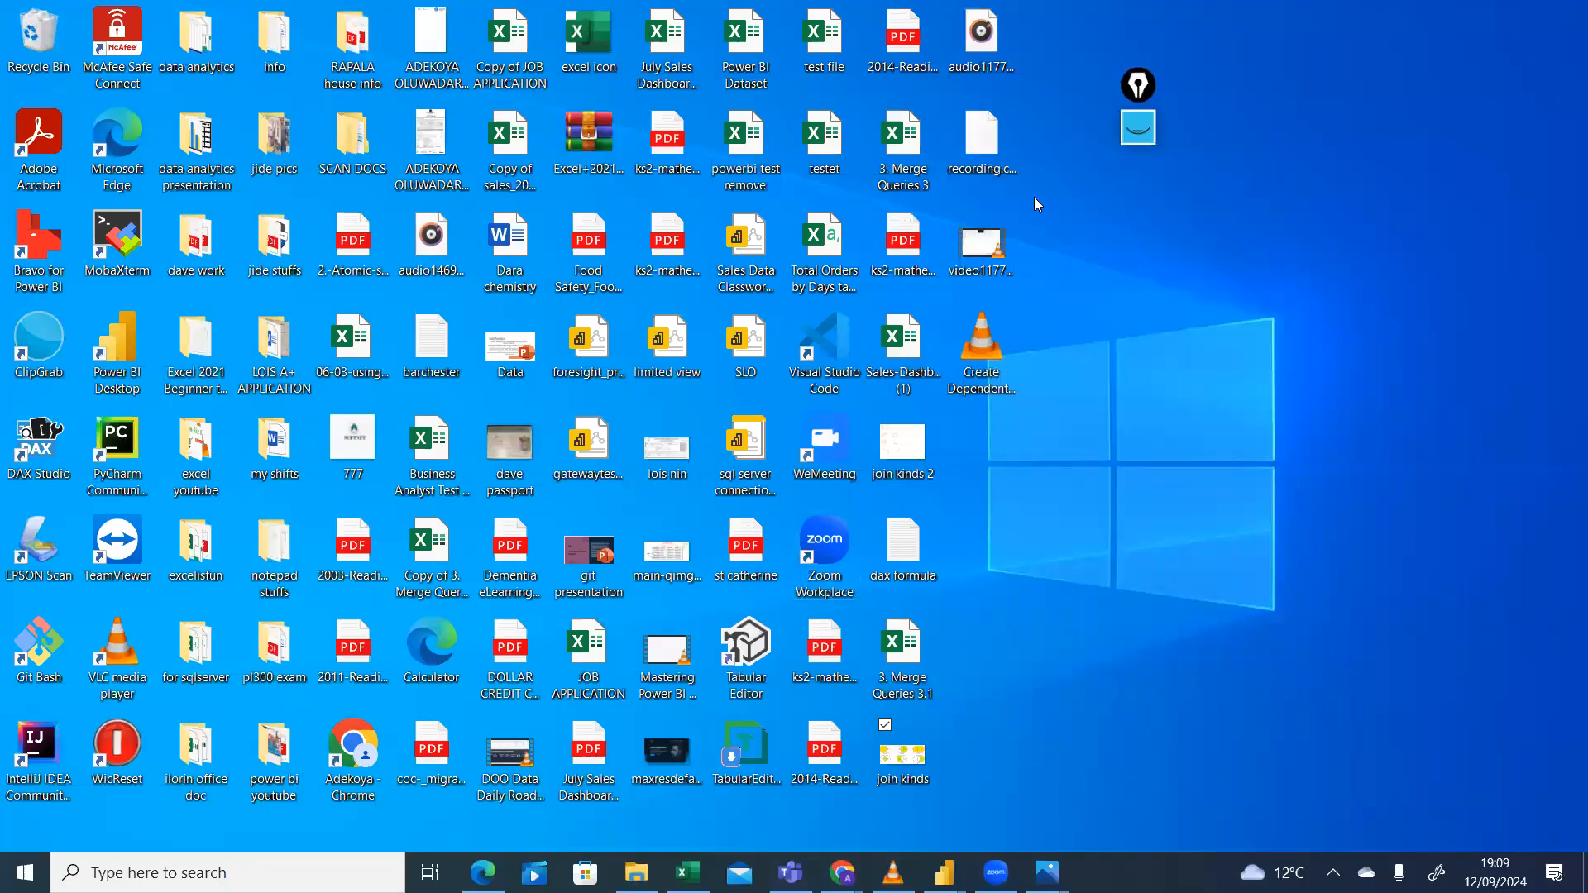
click(926, 454)
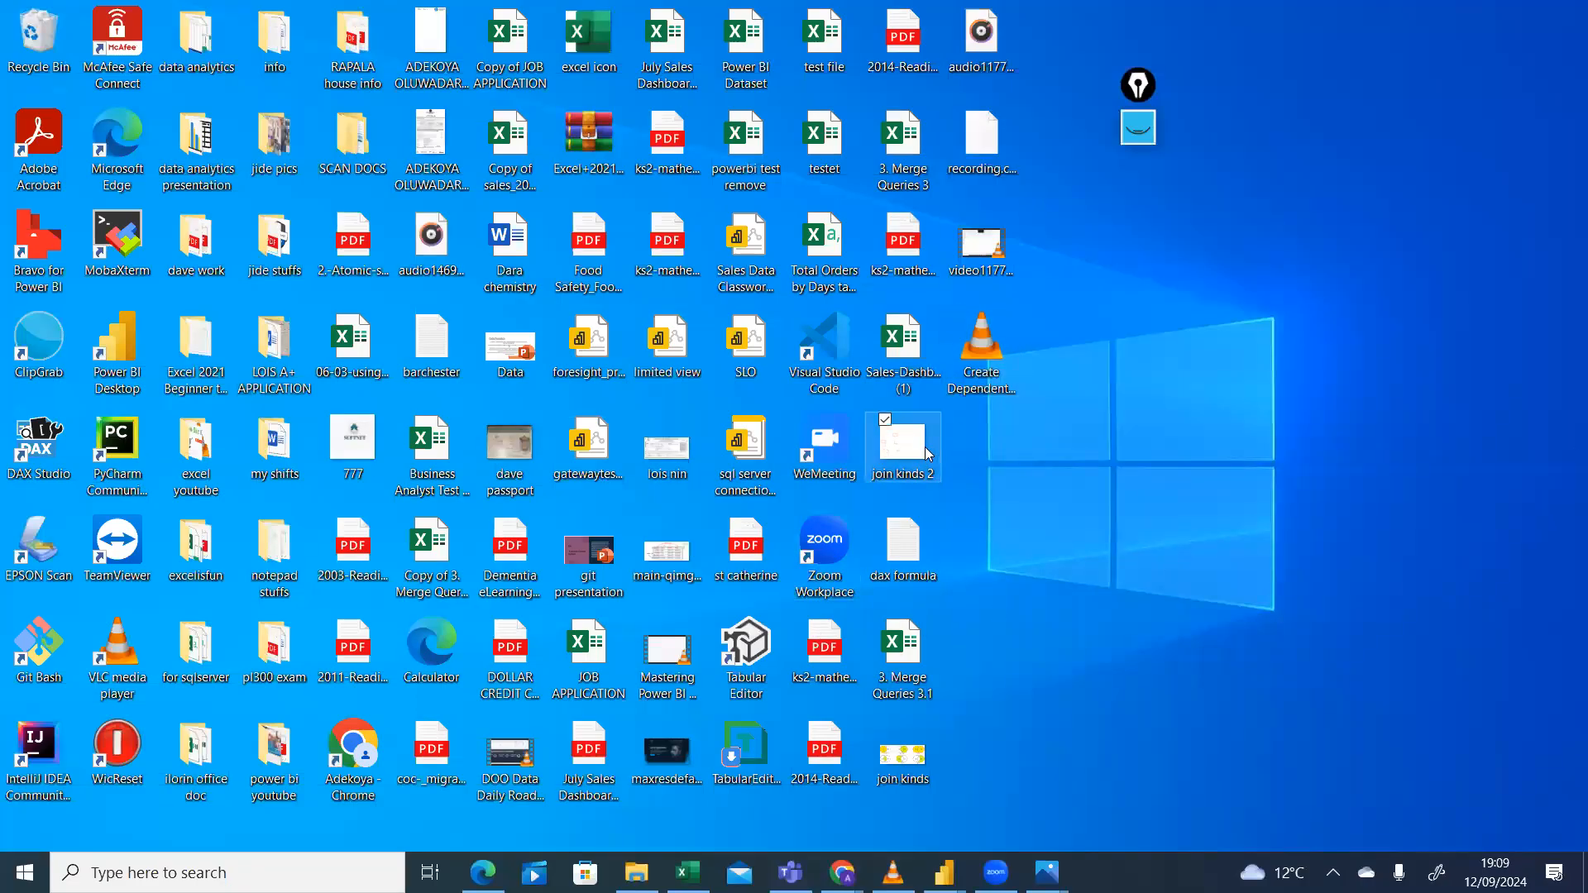
double_click(923, 450)
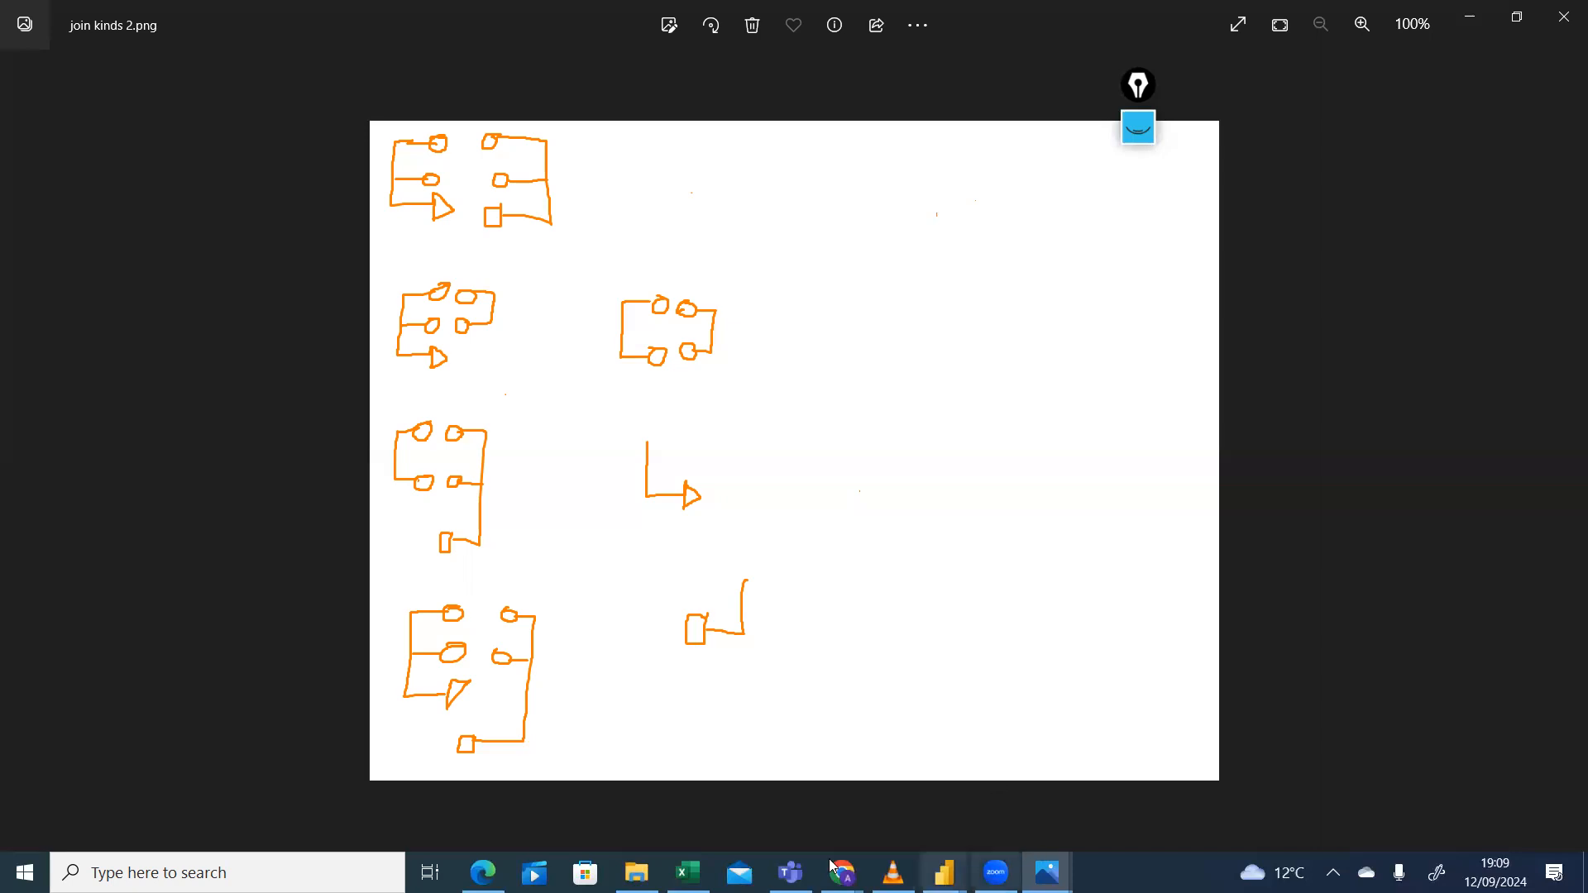
- Switch to the Excel merge workbook and review the transactions, cities and merged tables on Sheet2
click(687, 872)
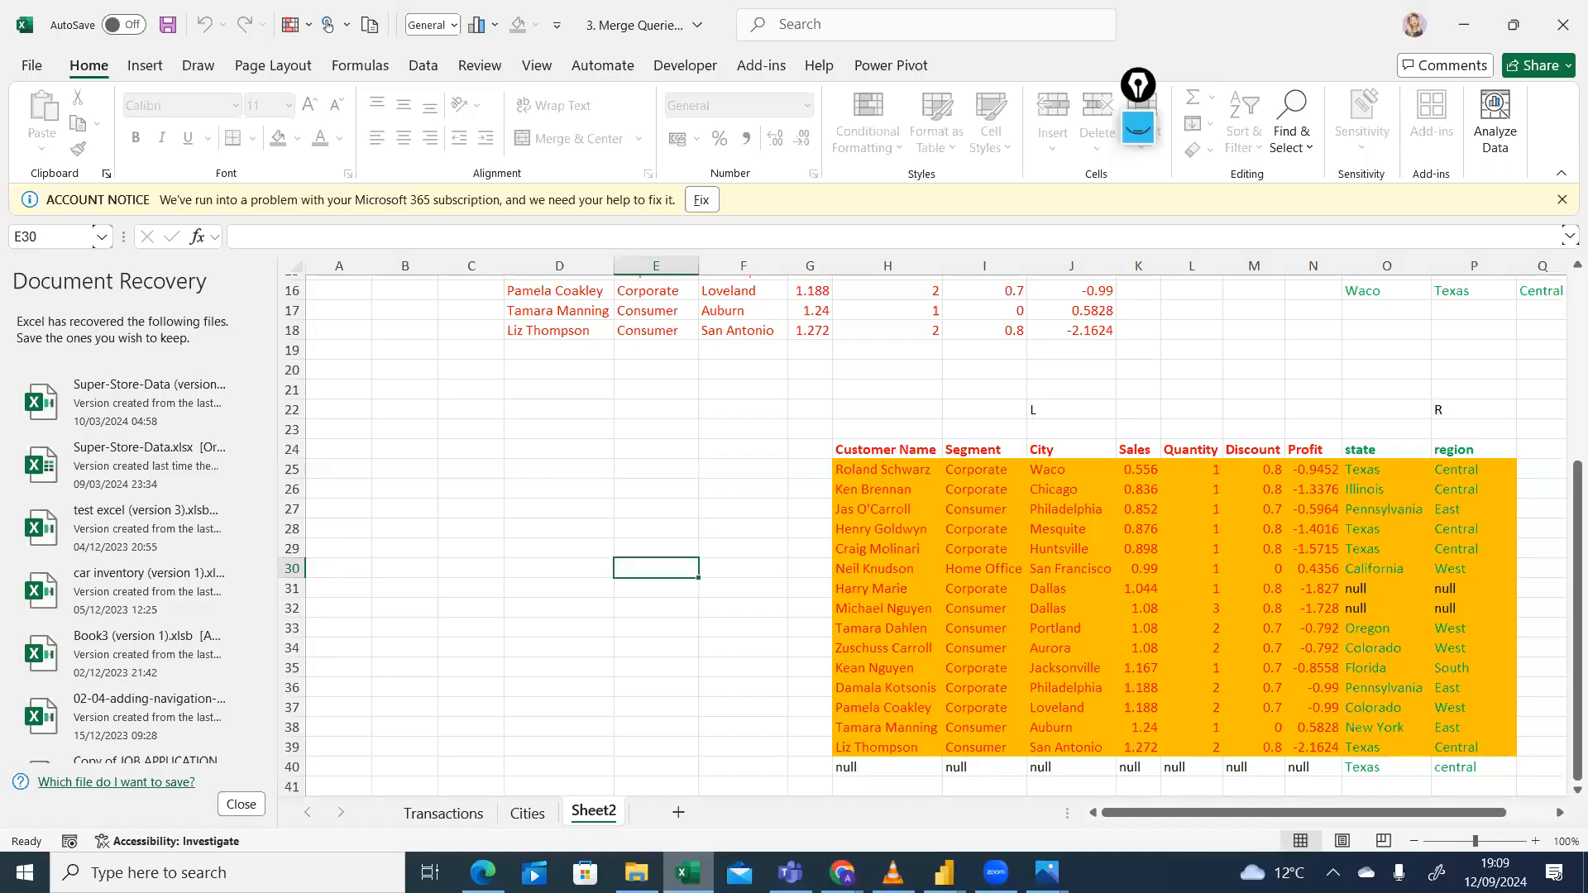
drag(1460, 809, 1506, 809)
drag(1566, 622, 1566, 335)
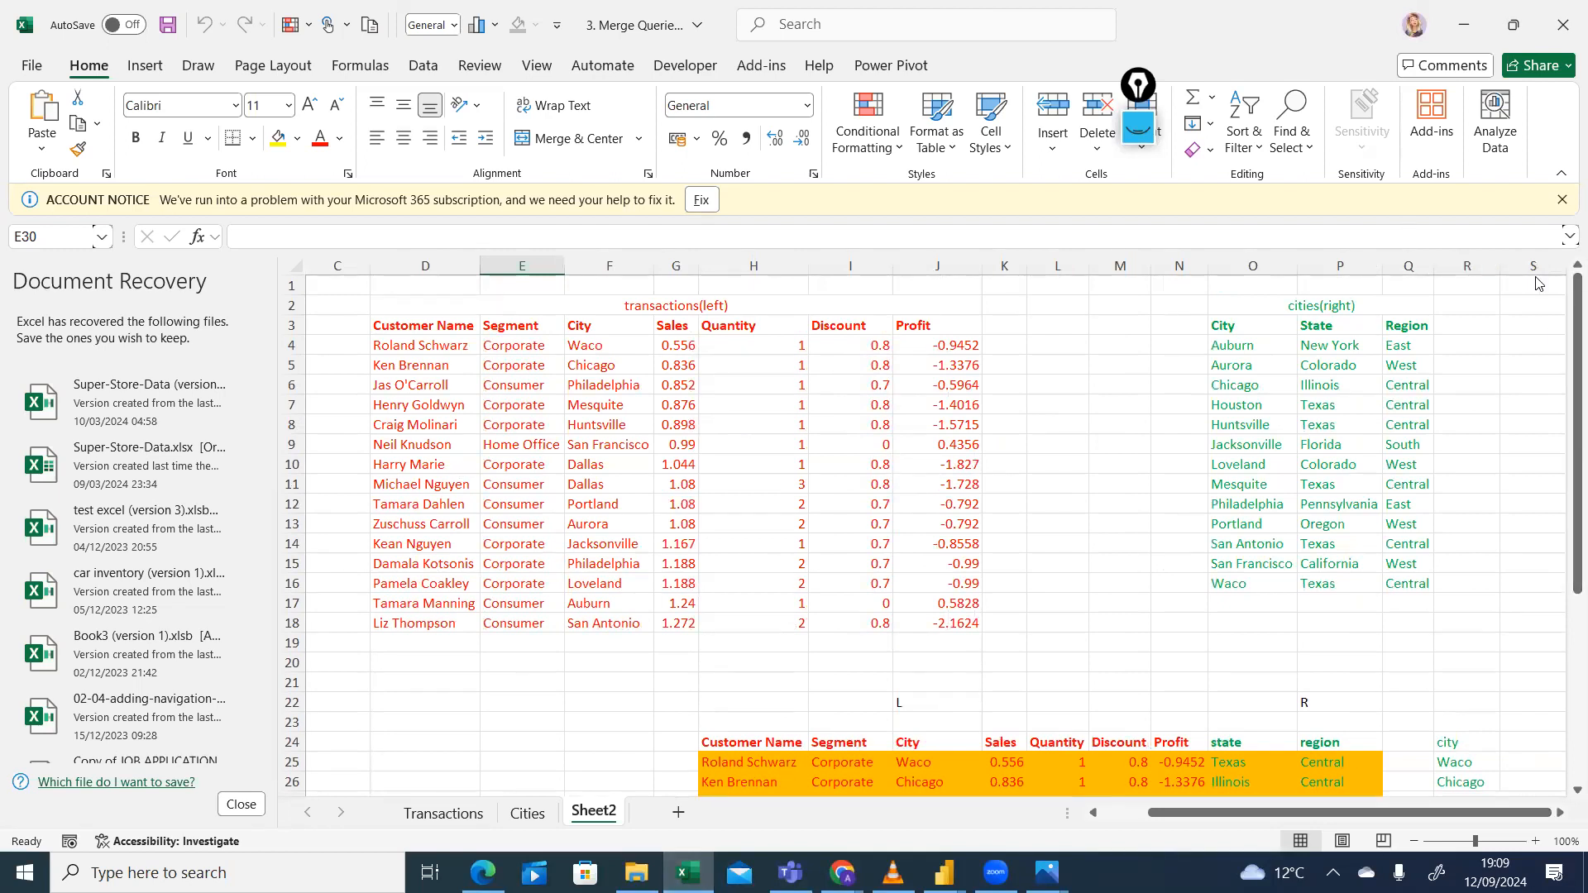
drag(1566, 295, 1565, 546)
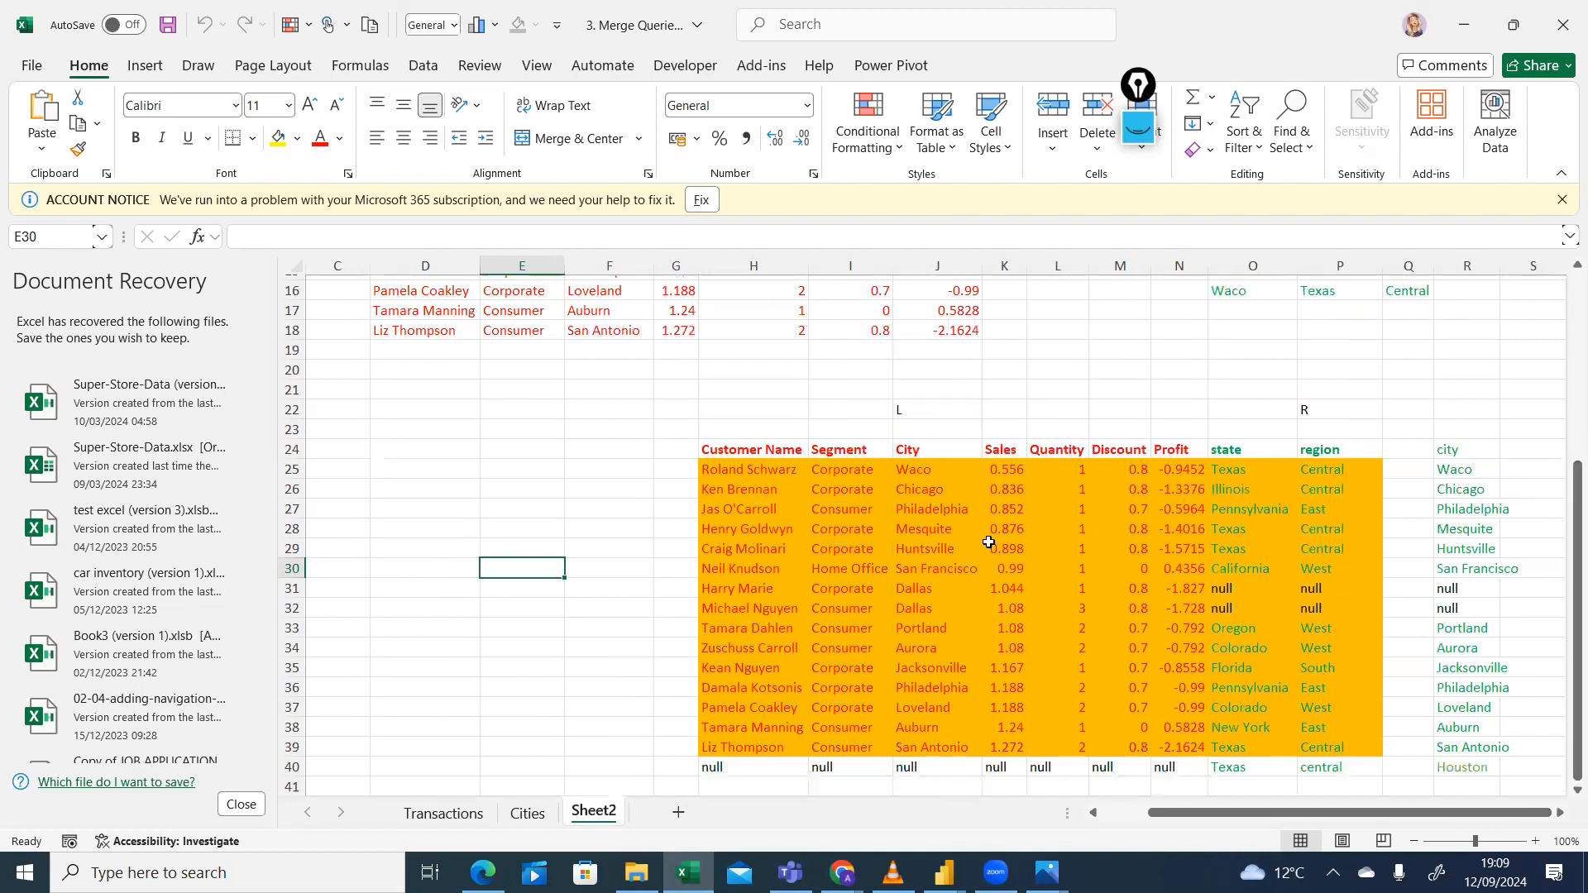
- Remove the fill color from the merged table's data cells H25:P39
drag(762, 489, 1183, 629)
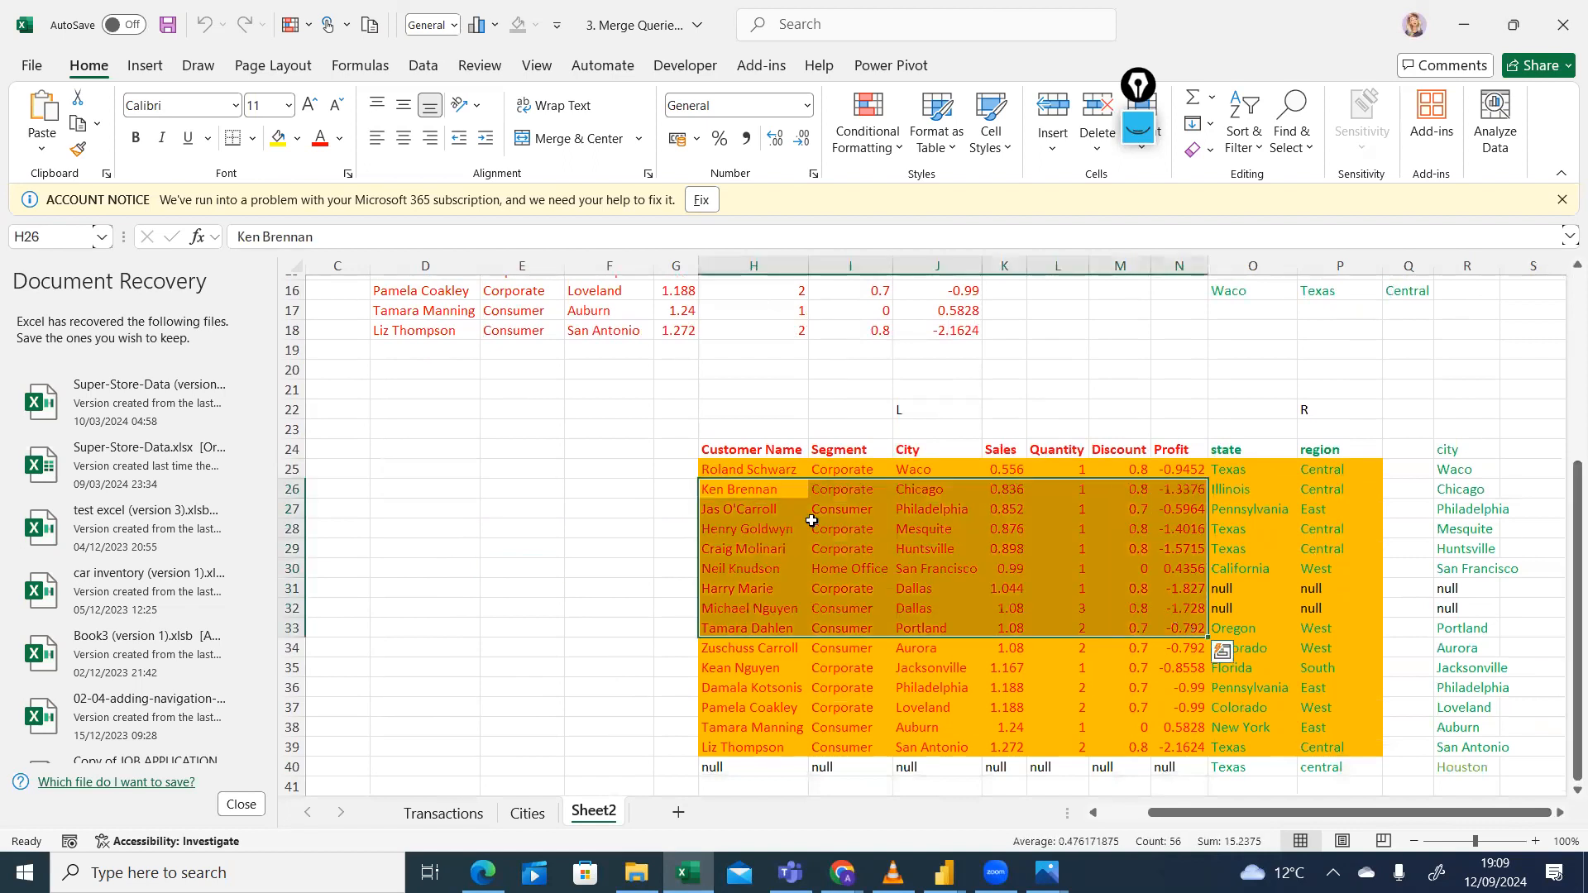
click(542, 471)
drag(727, 472, 1321, 747)
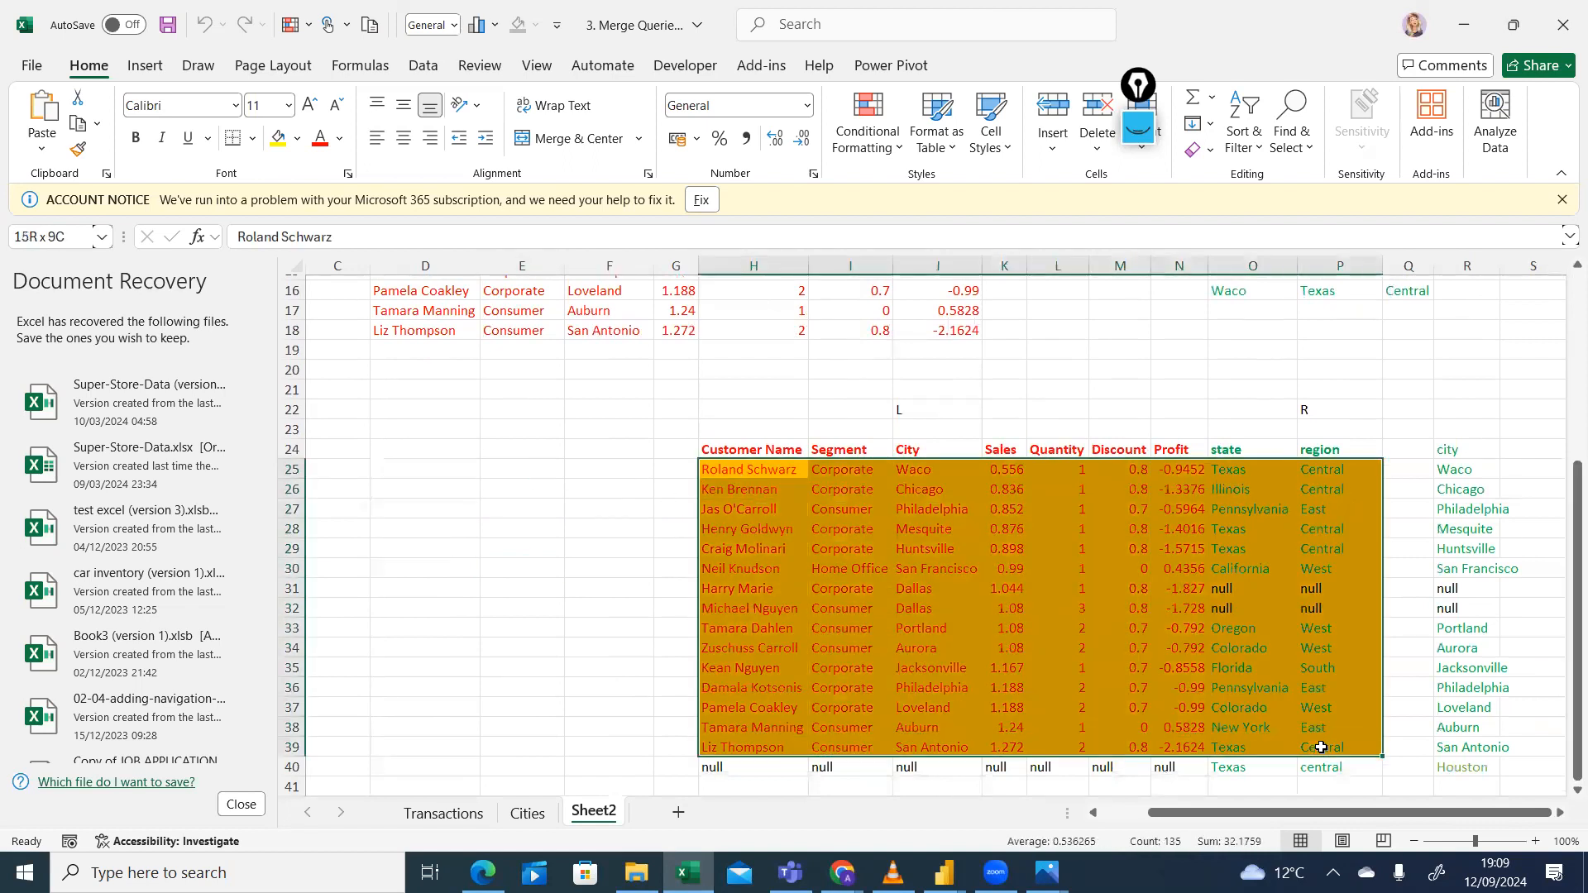
click(297, 143)
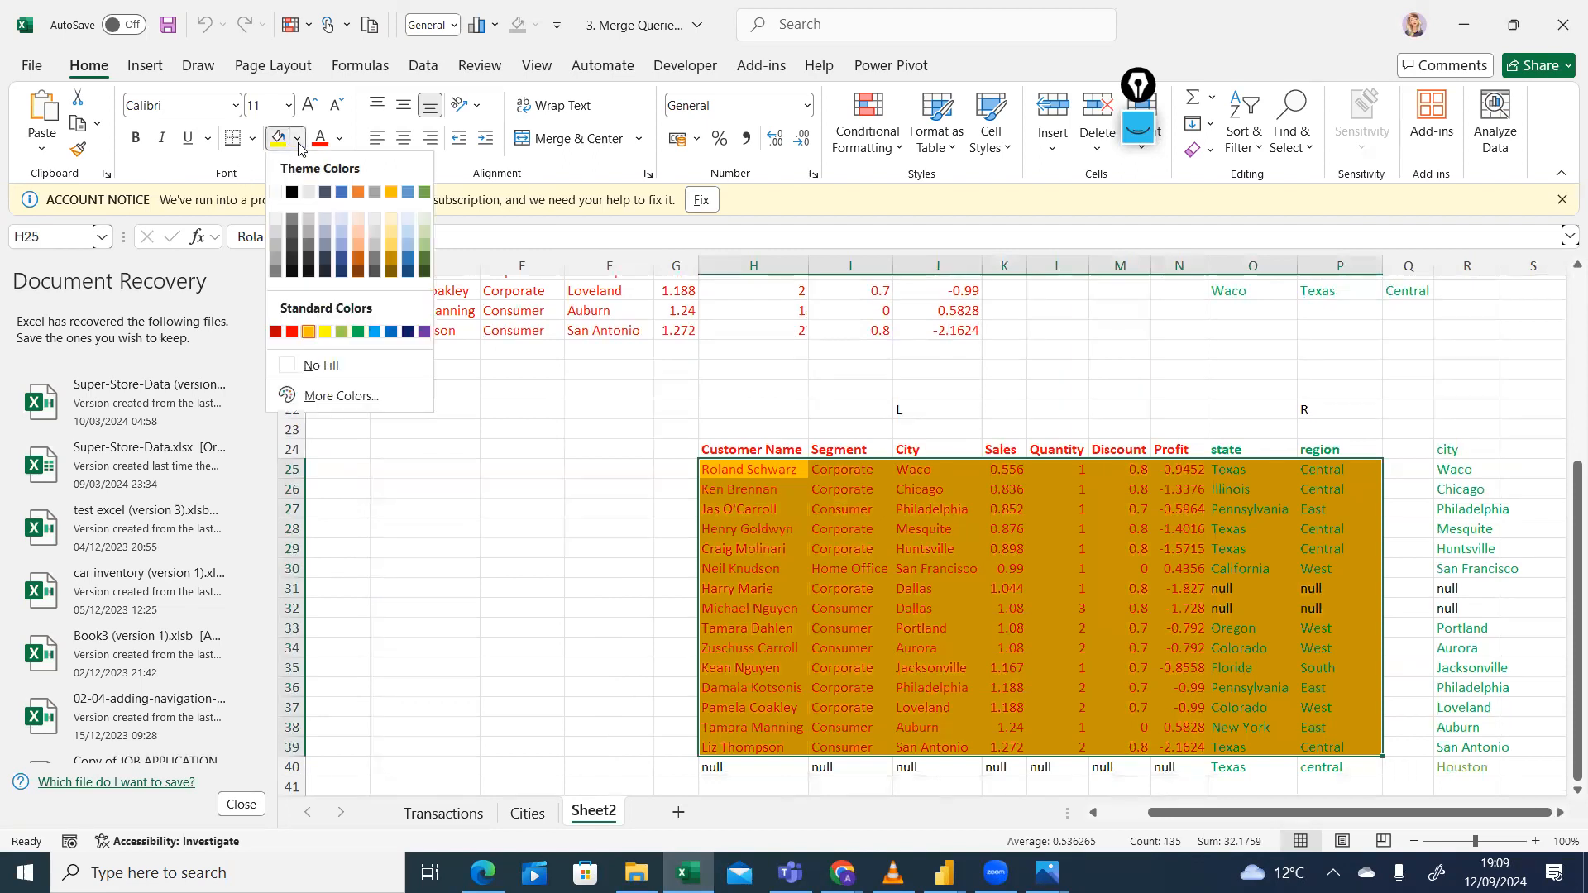
click(321, 365)
click(471, 568)
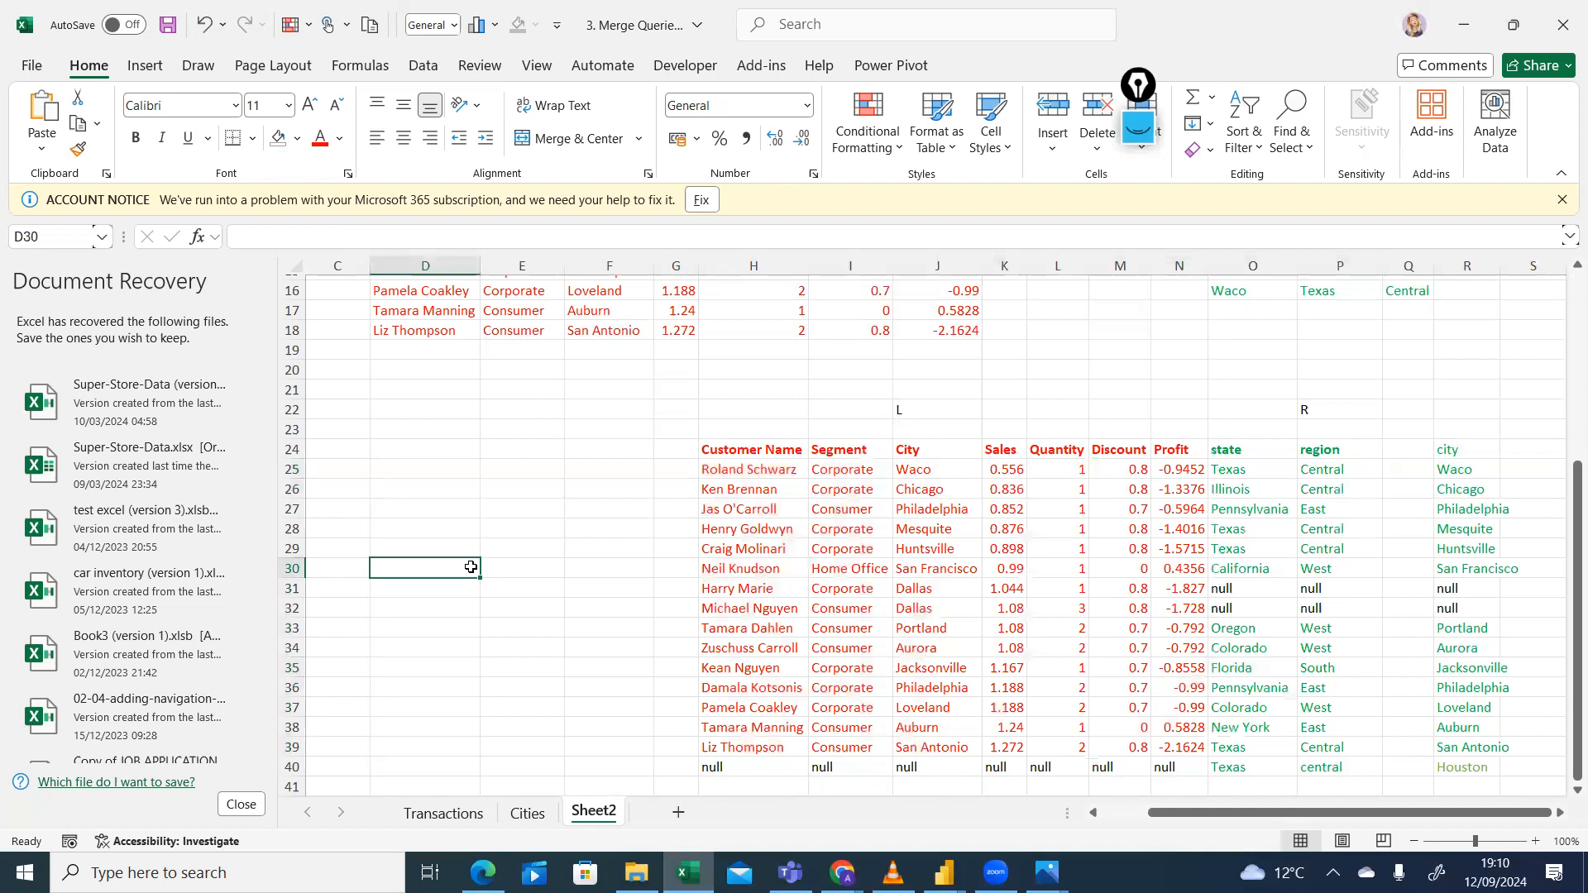
- Bring up join kinds 2.png in Photos to examine the join sketches, and return to the Excel workbook
drag(1577, 672, 1563, 729)
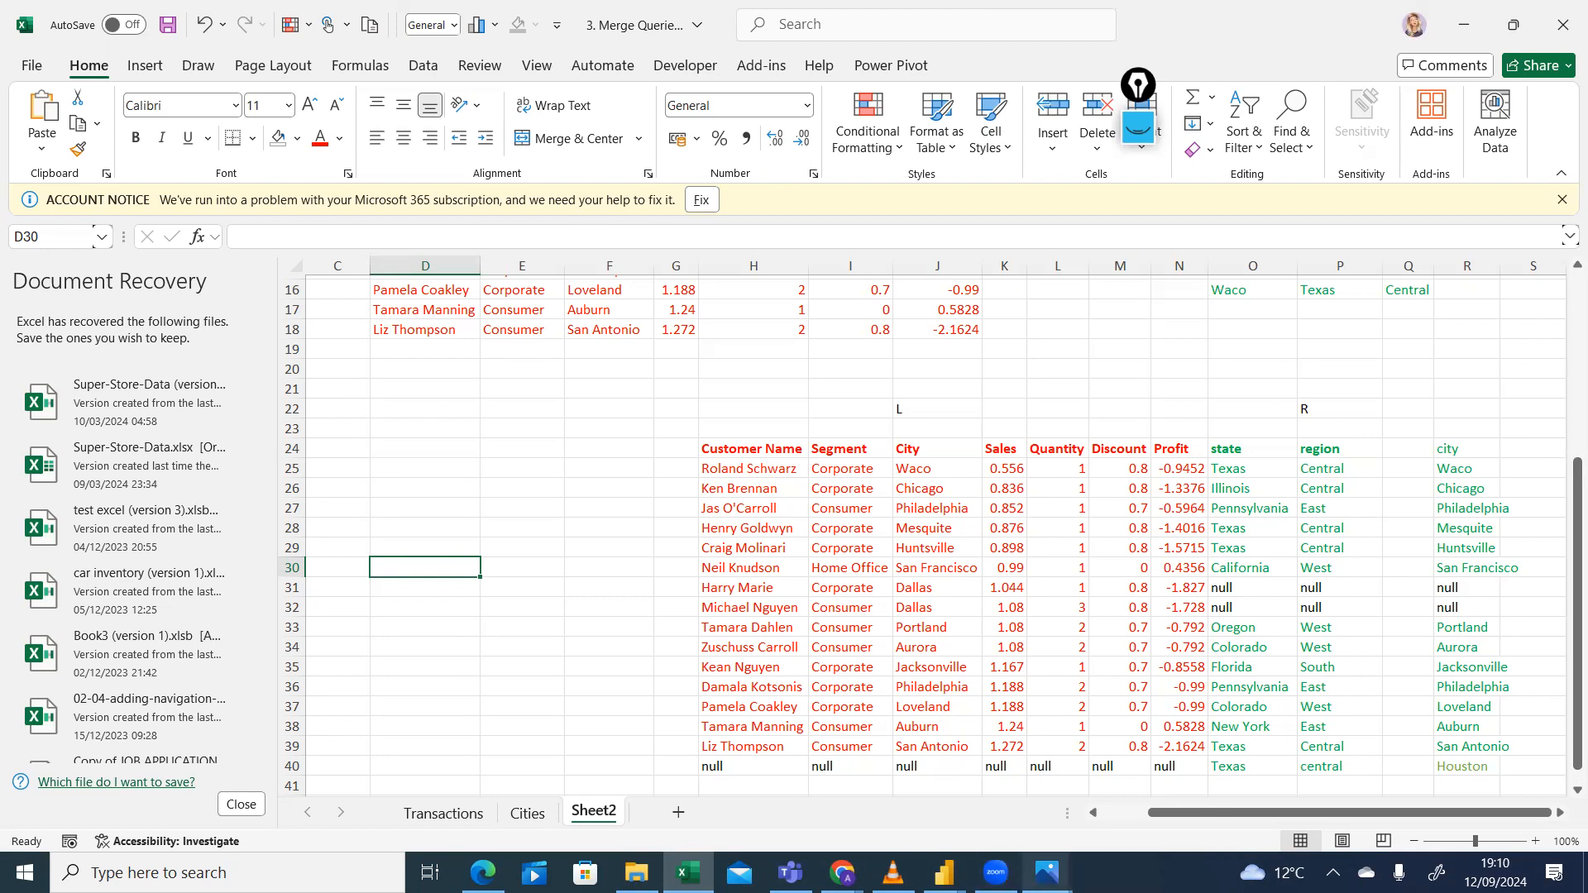
mouse_move(1048, 872)
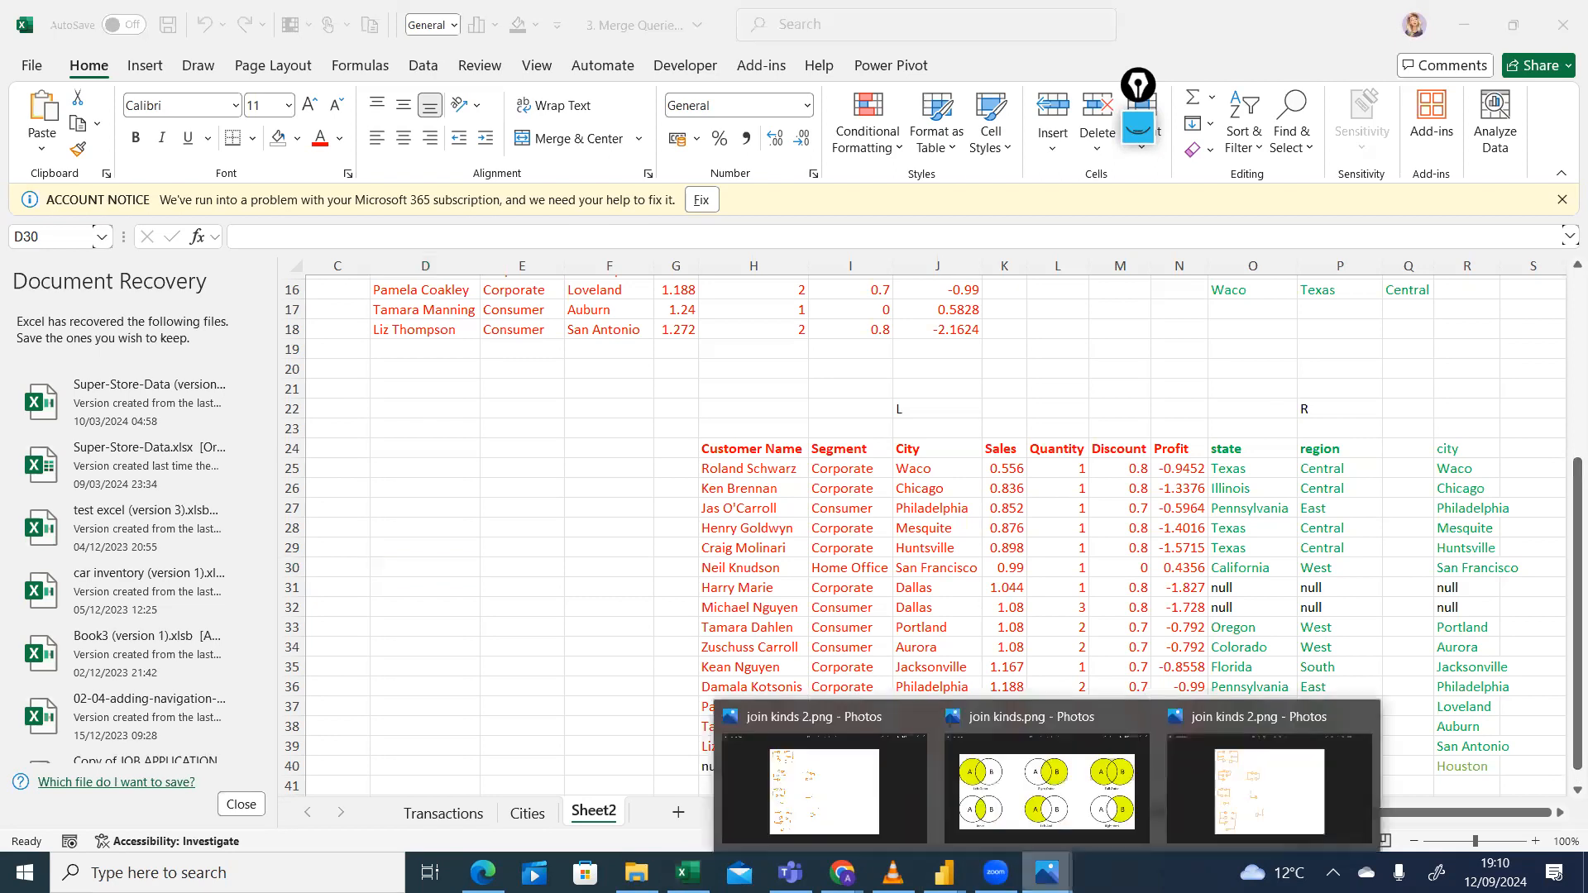
click(1244, 796)
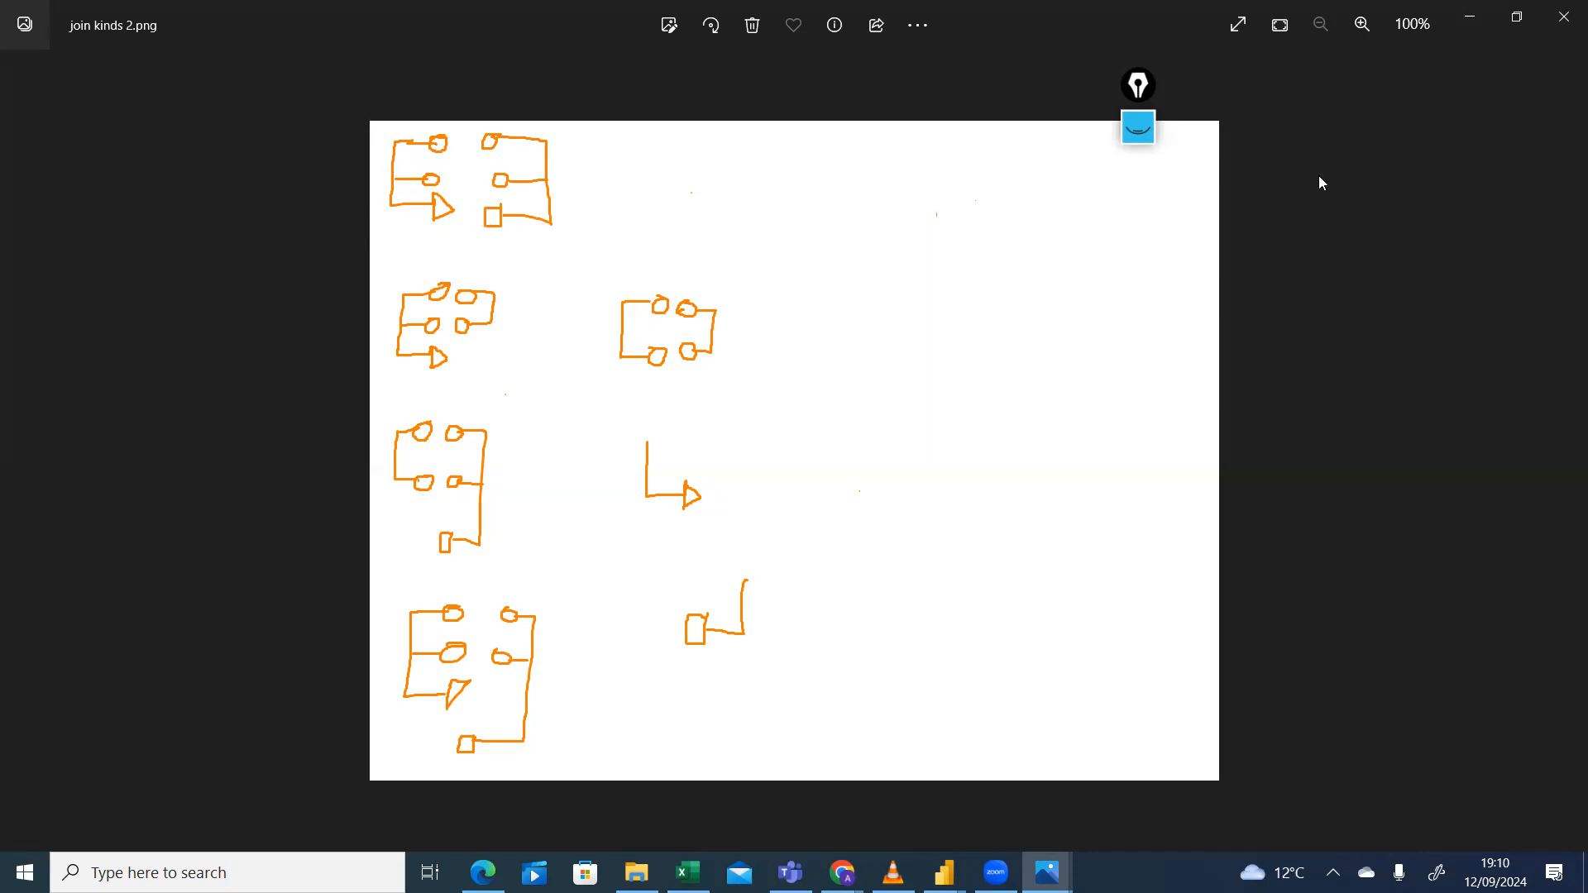
click(1471, 18)
- Copy the two Dallas rows, 31 and 32, and paste them at row 40, overwriting the row there
drag(1569, 463, 1563, 556)
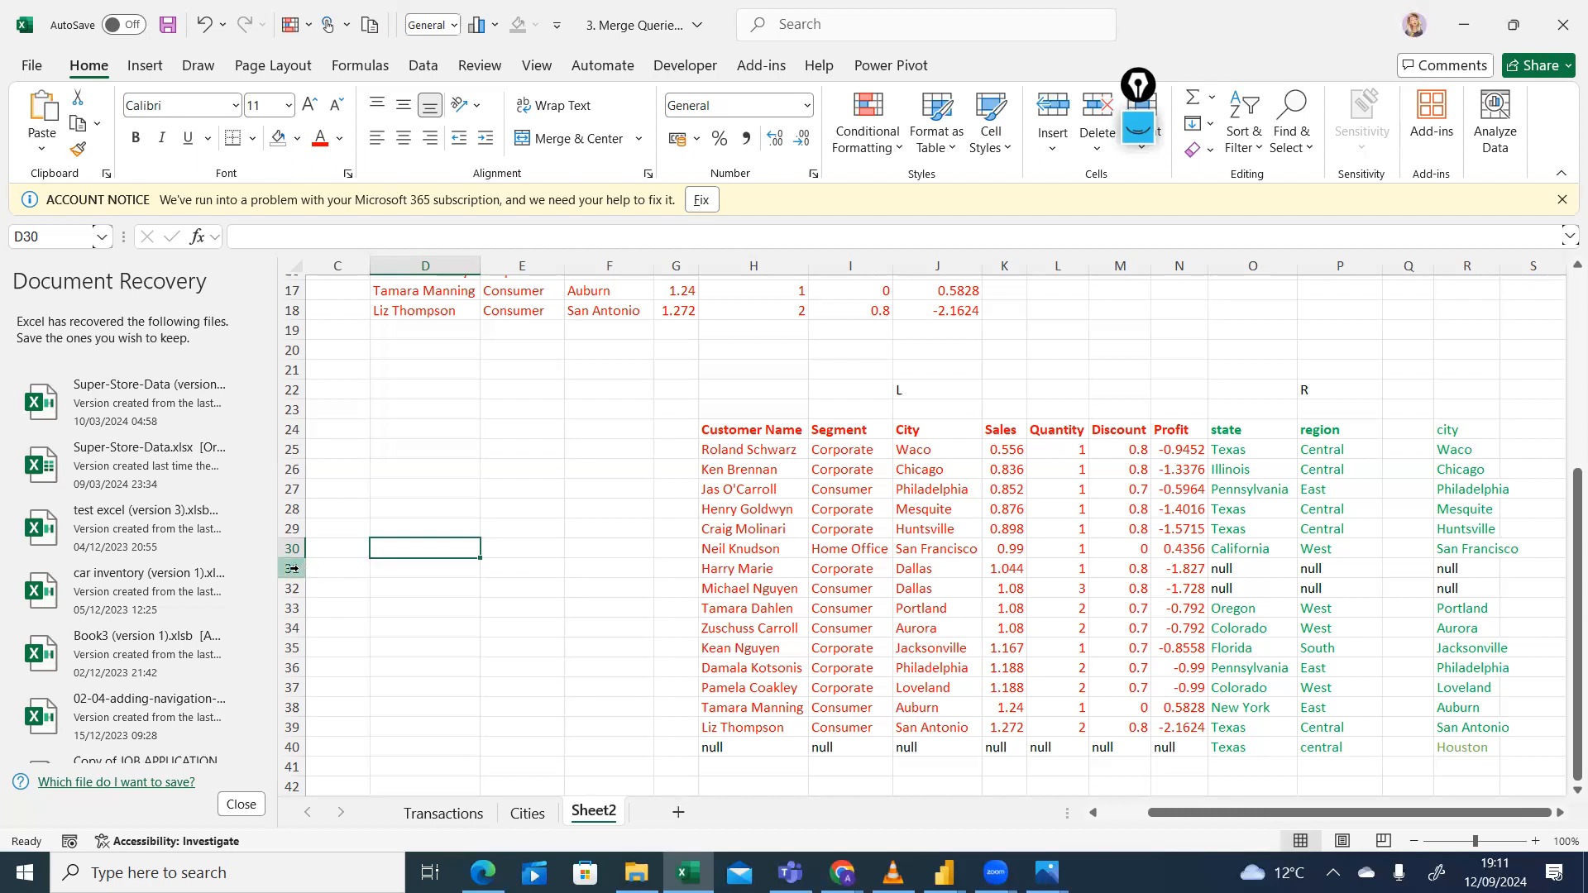
drag(293, 568, 298, 582)
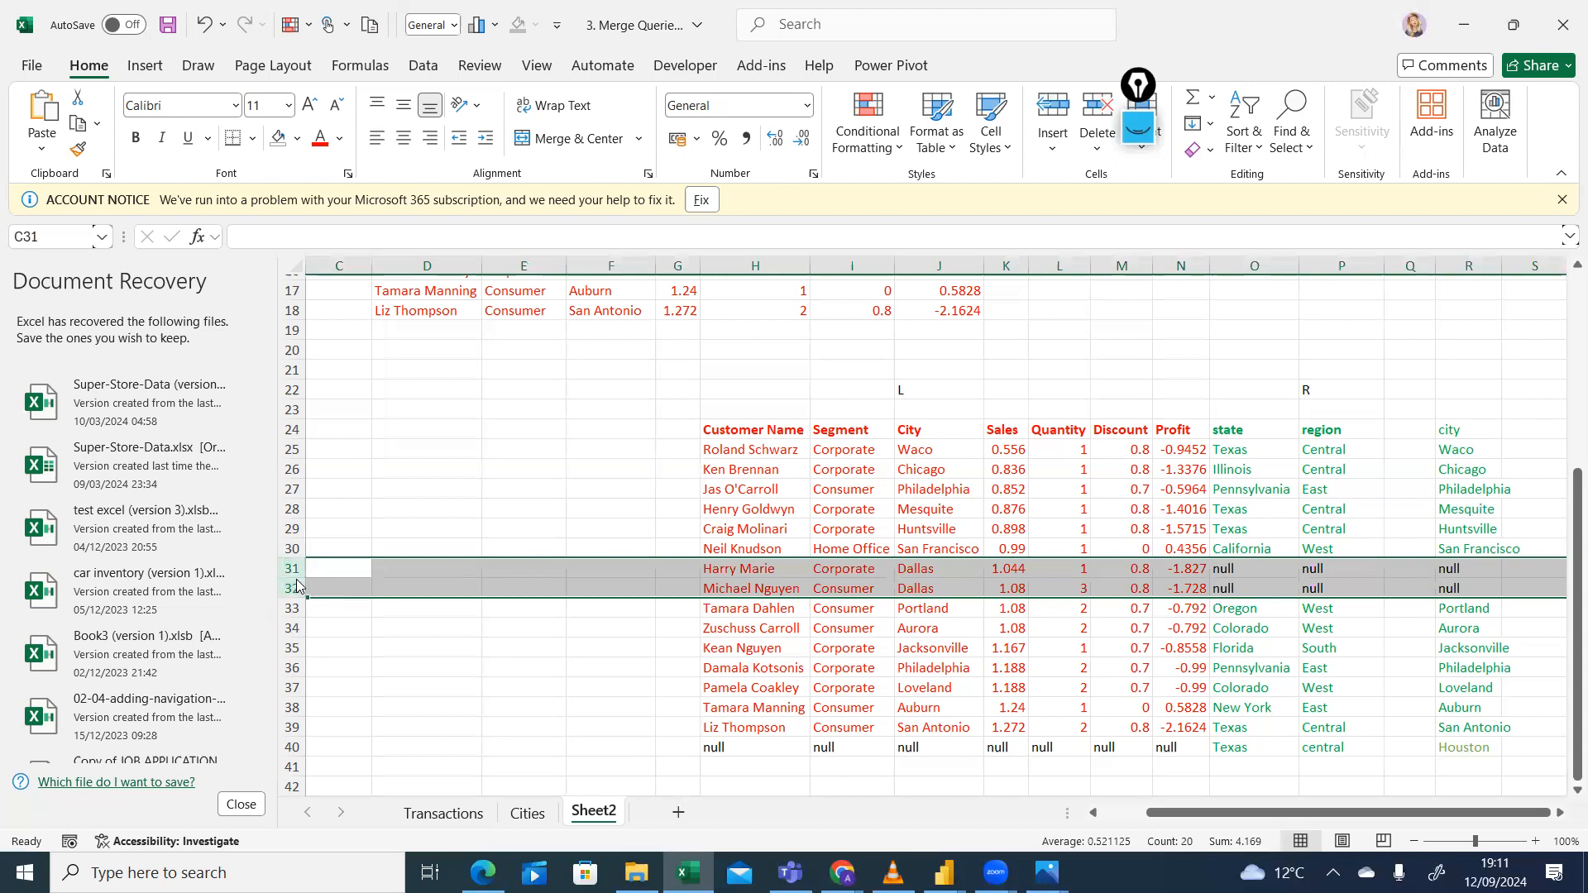
right_click(298, 584)
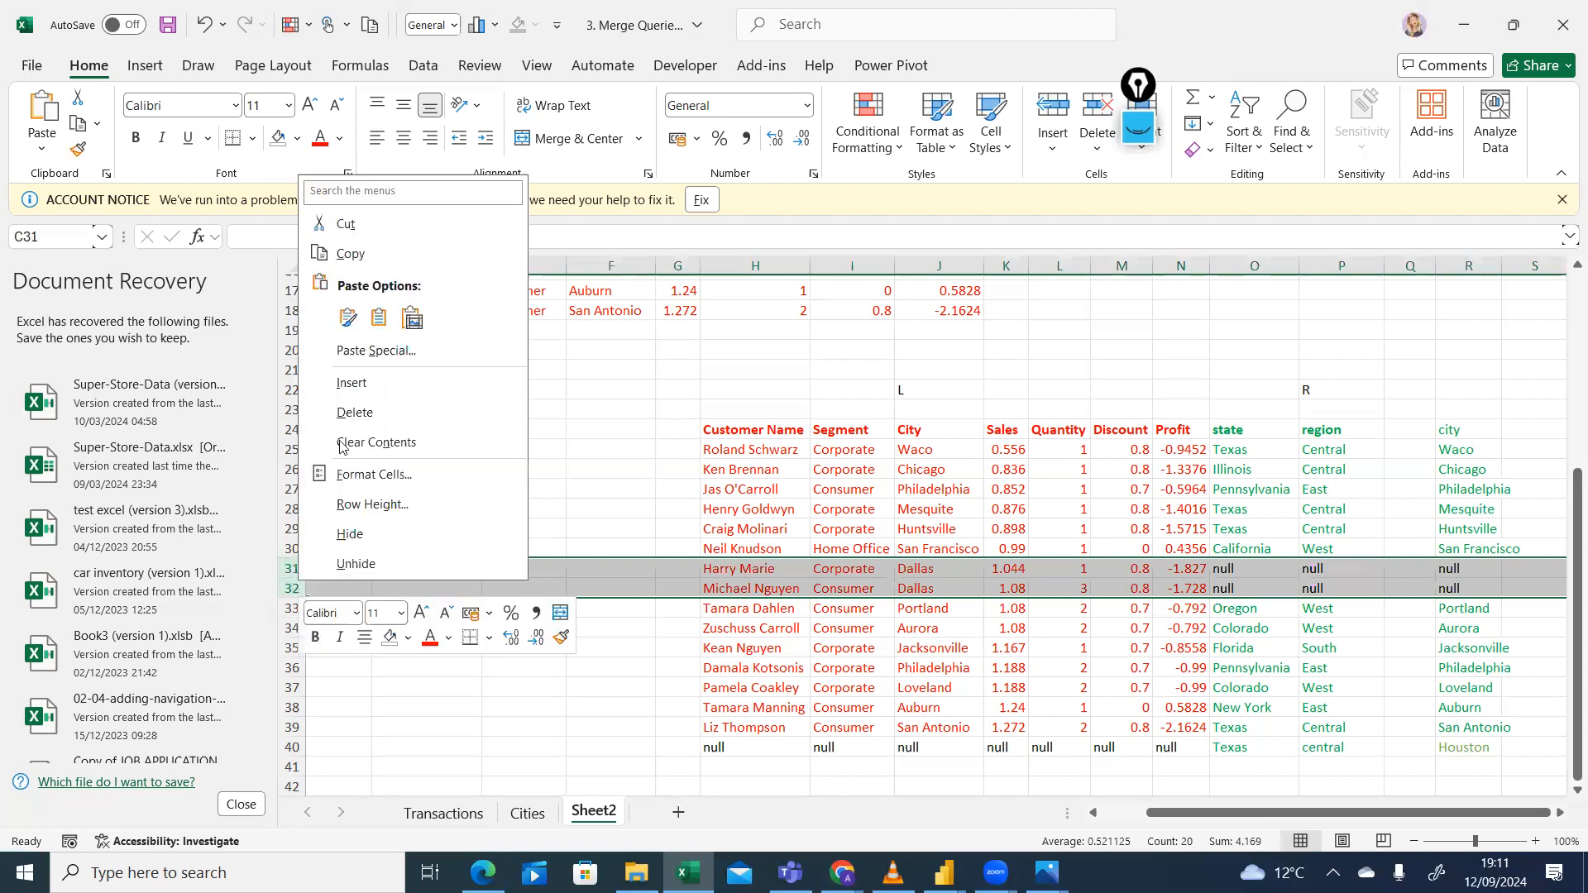
click(356, 255)
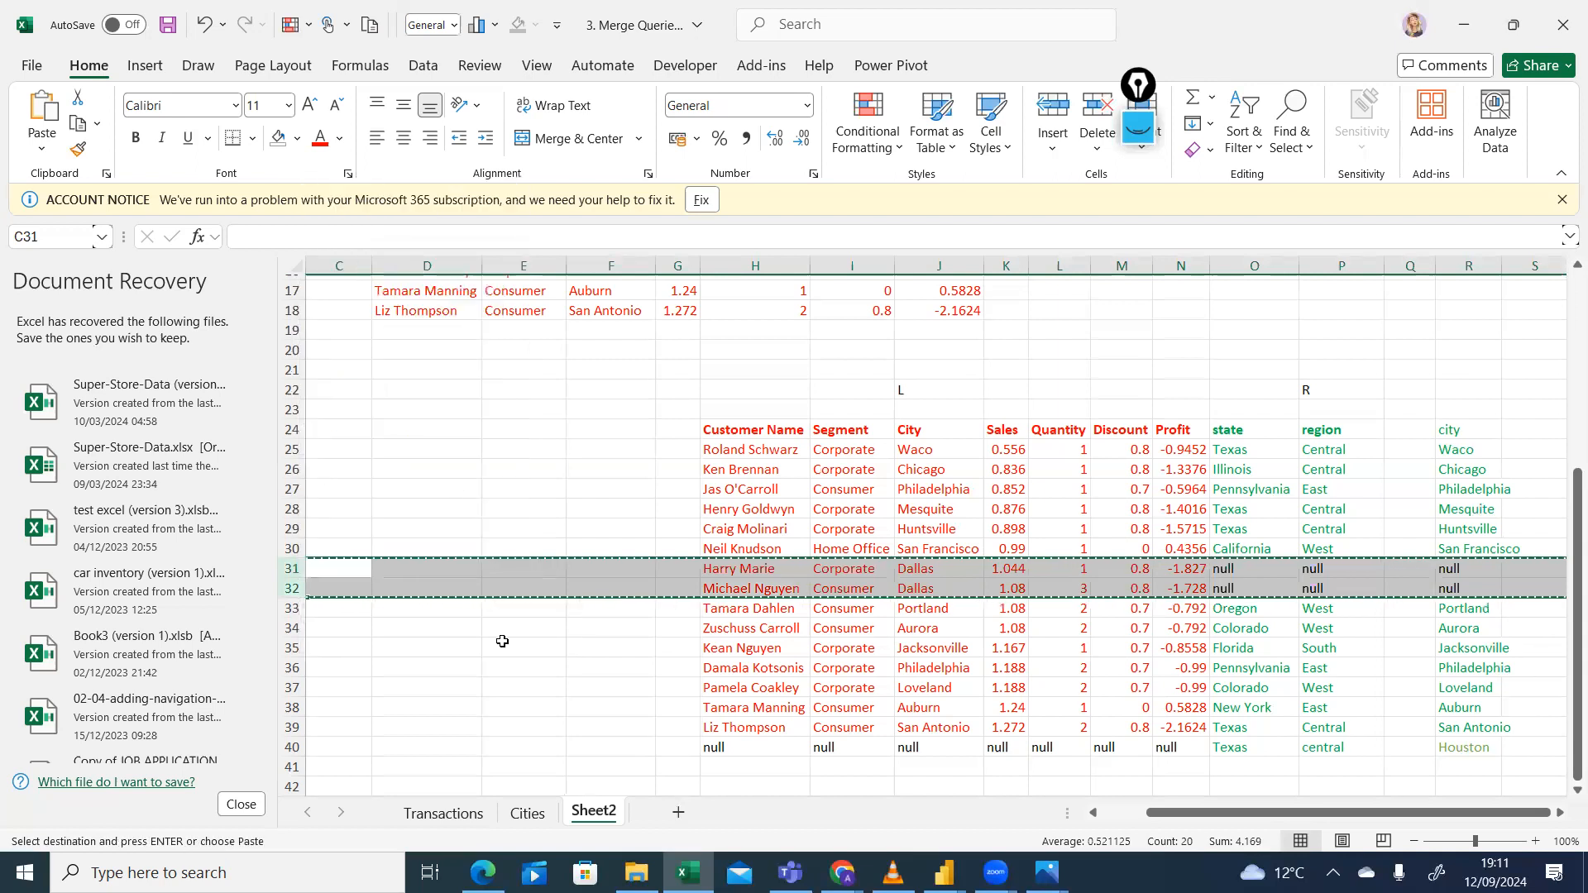
click(289, 747)
right_click(289, 747)
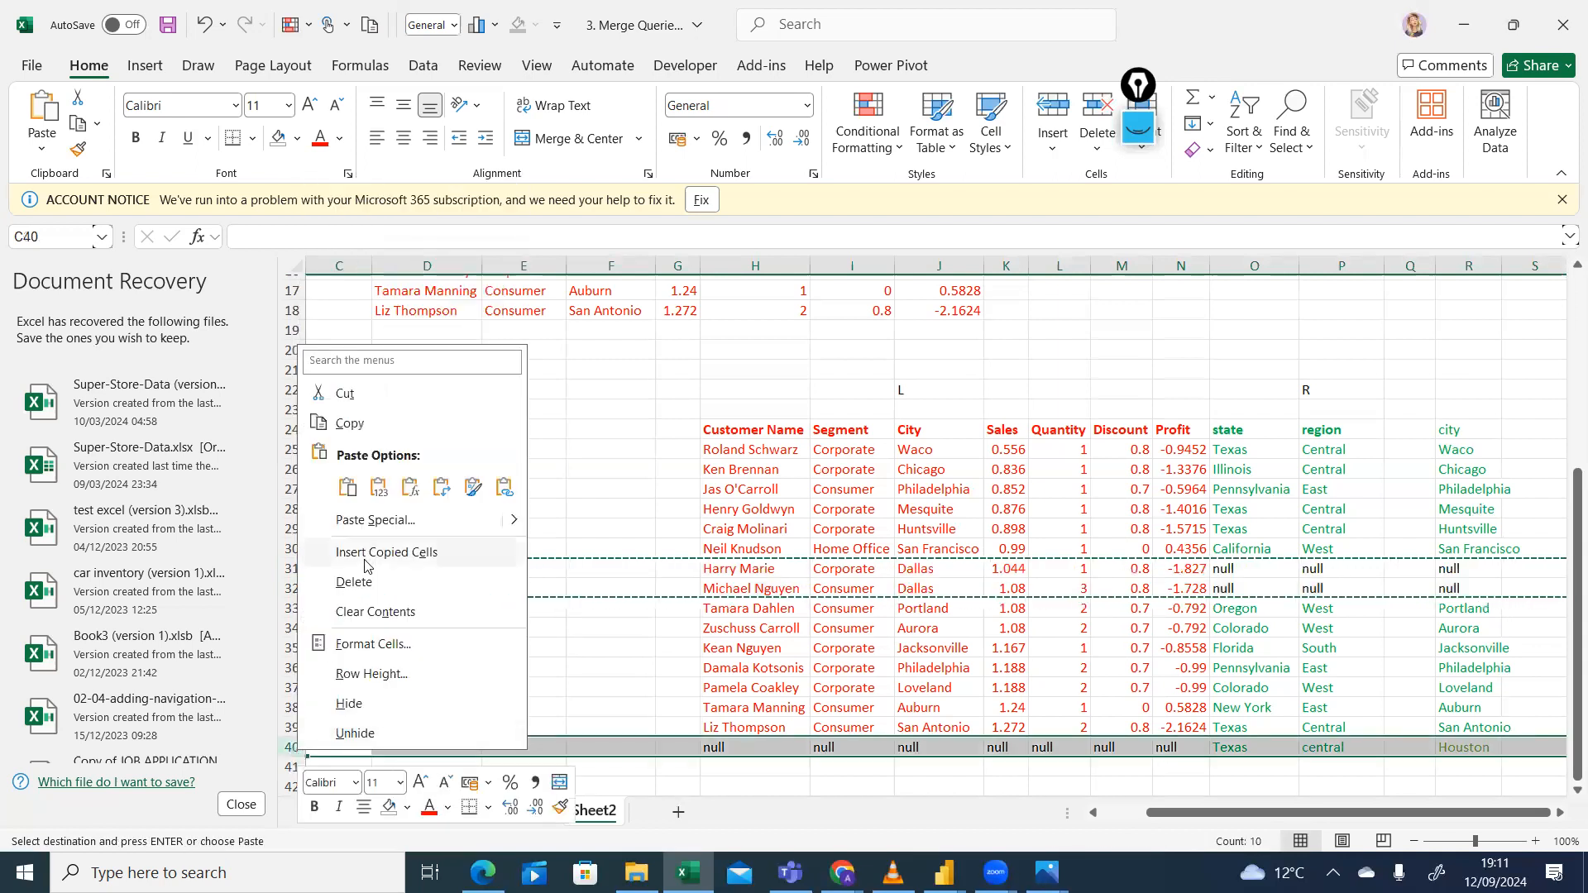
click(349, 488)
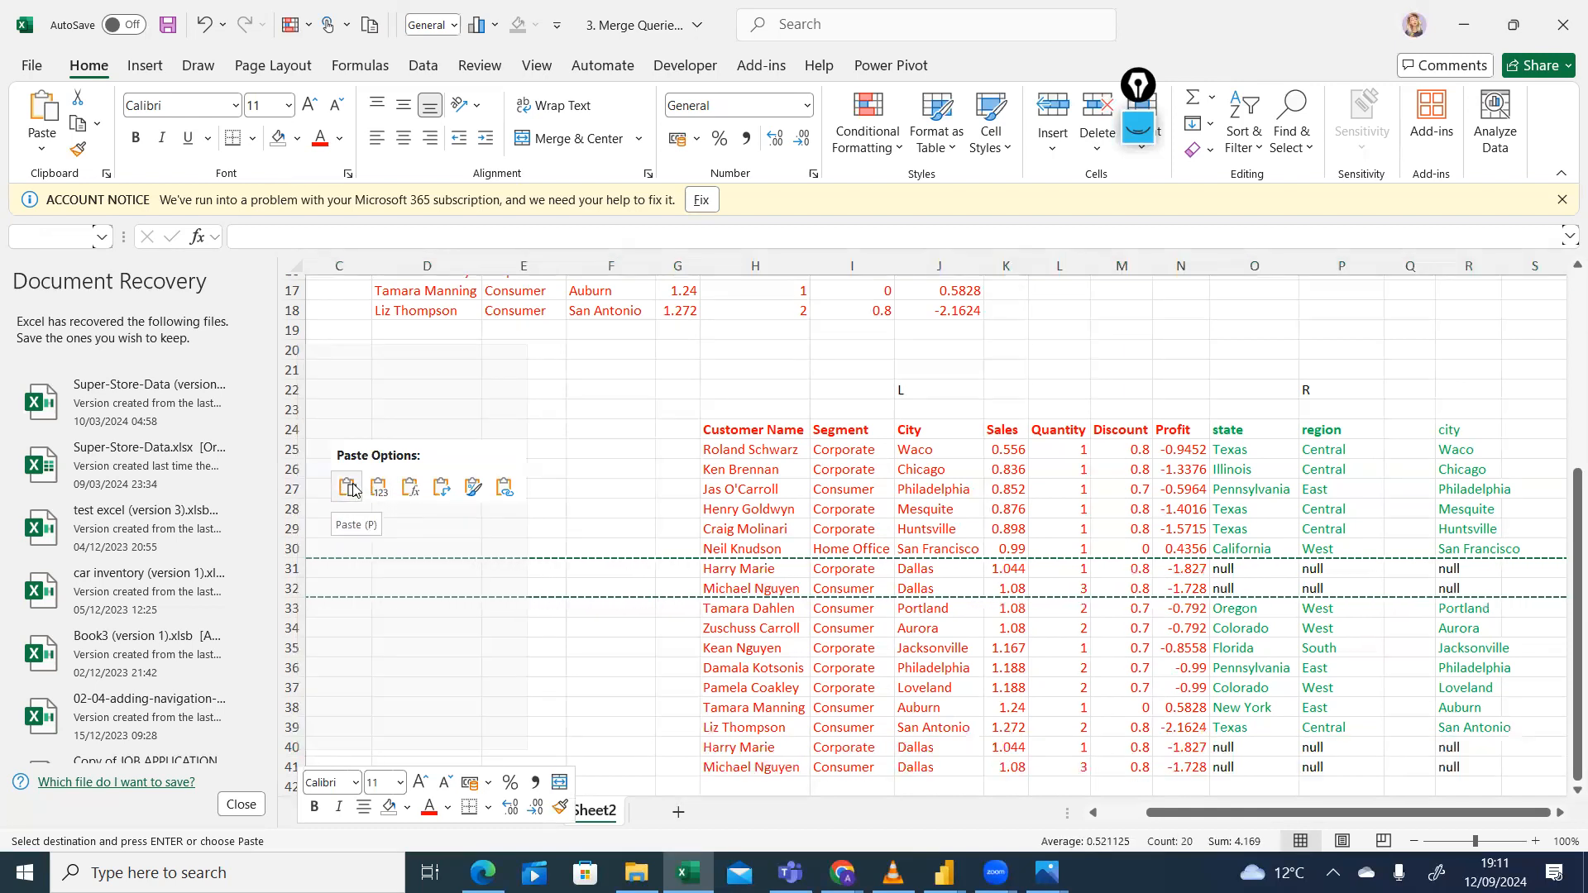
click(352, 490)
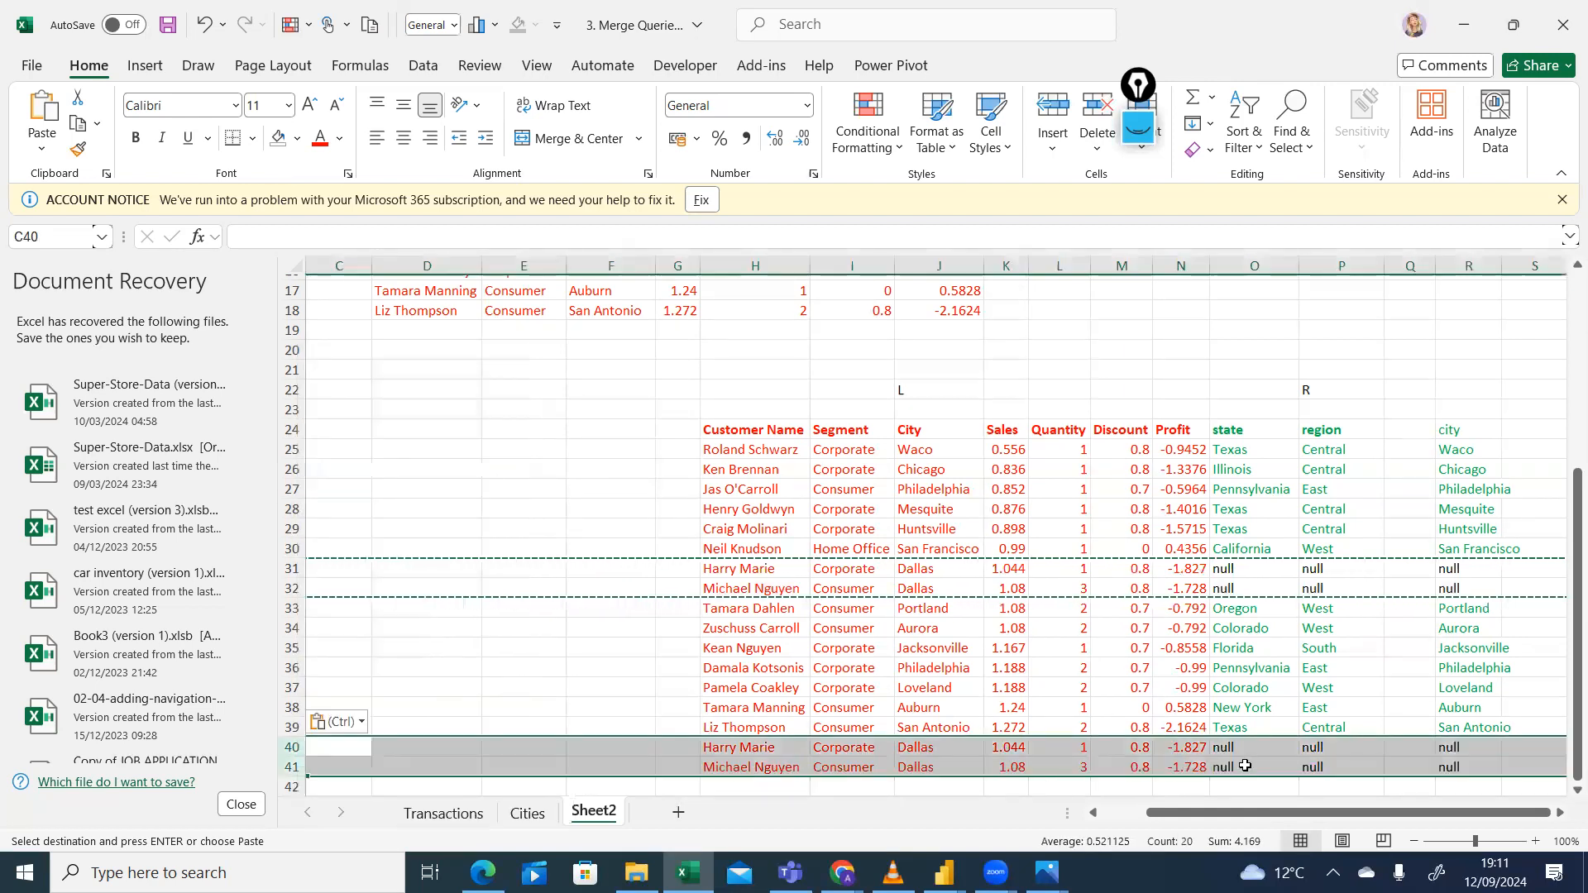
drag(1433, 813, 1436, 814)
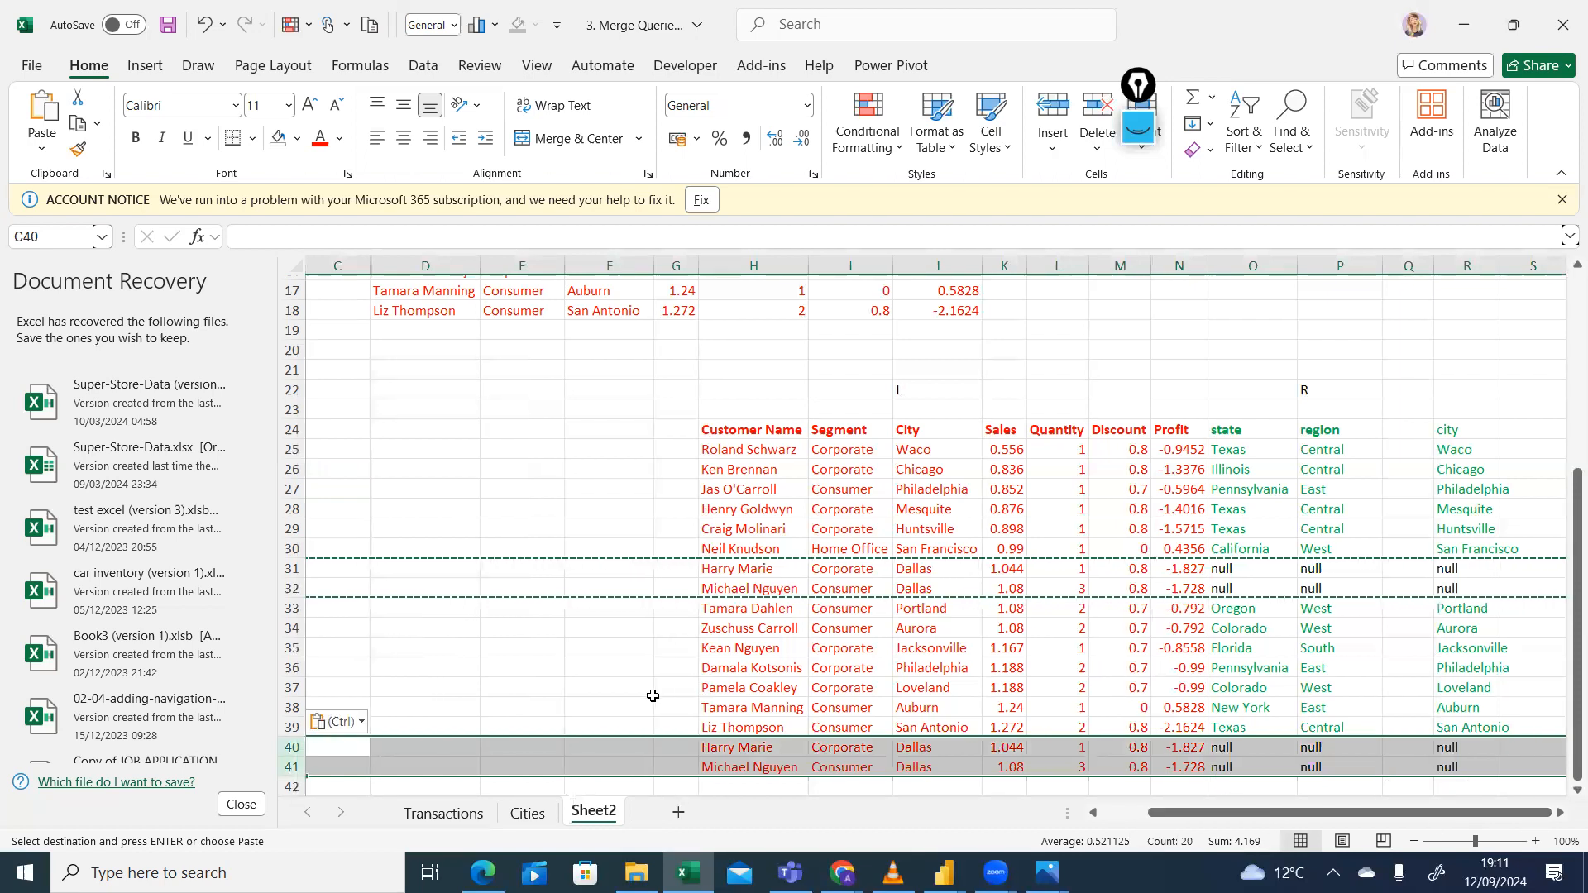
key(Escape)
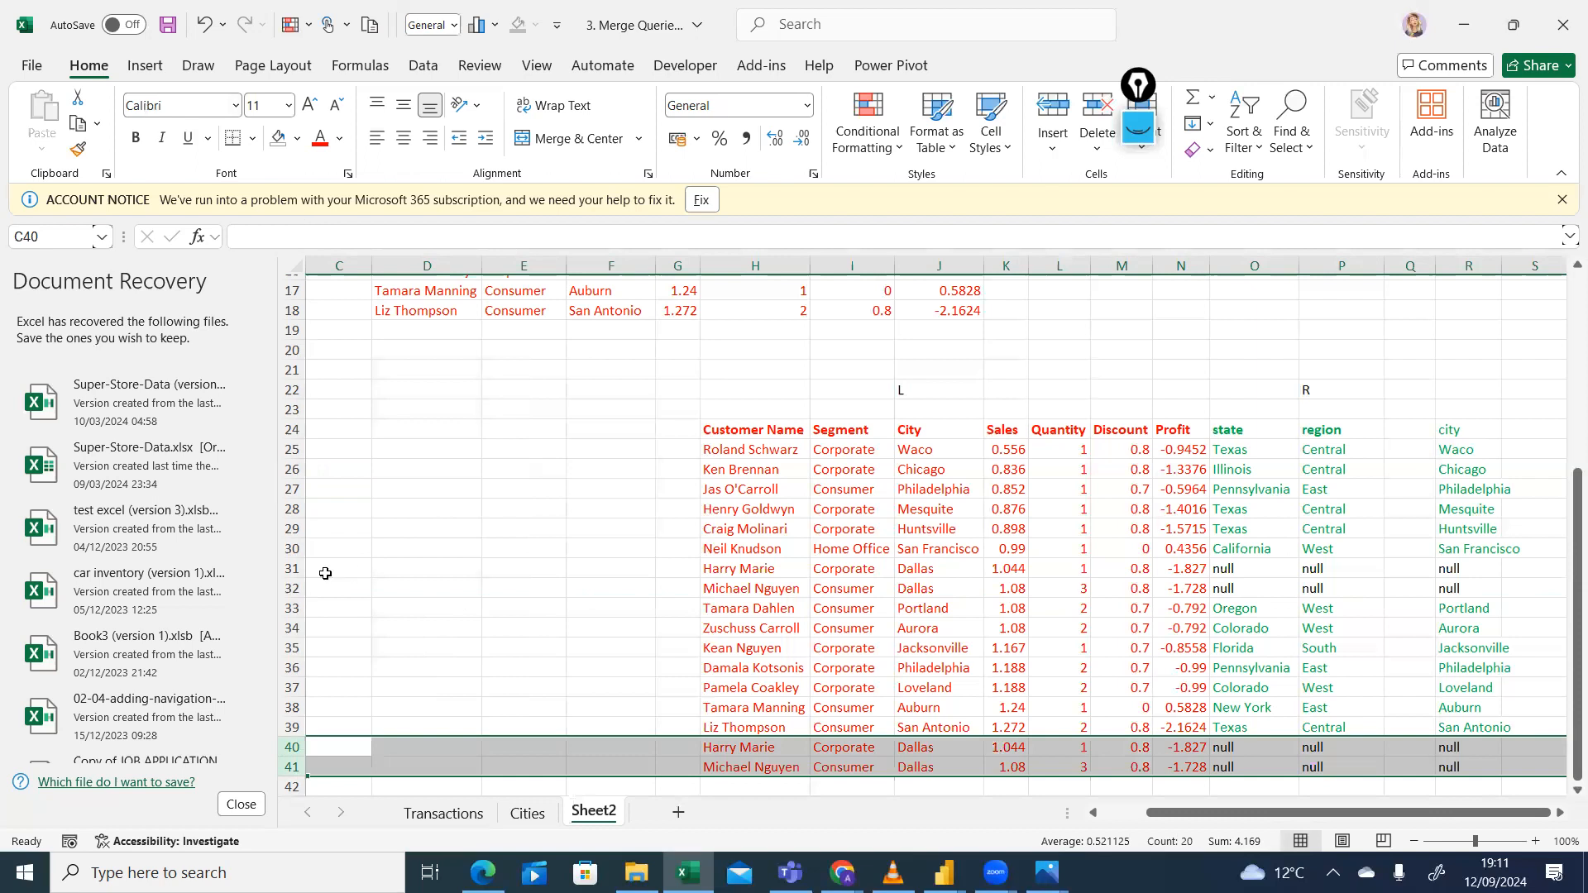
- Delete the original Dallas rows 31 and 32 from the merged table
drag(294, 569, 297, 582)
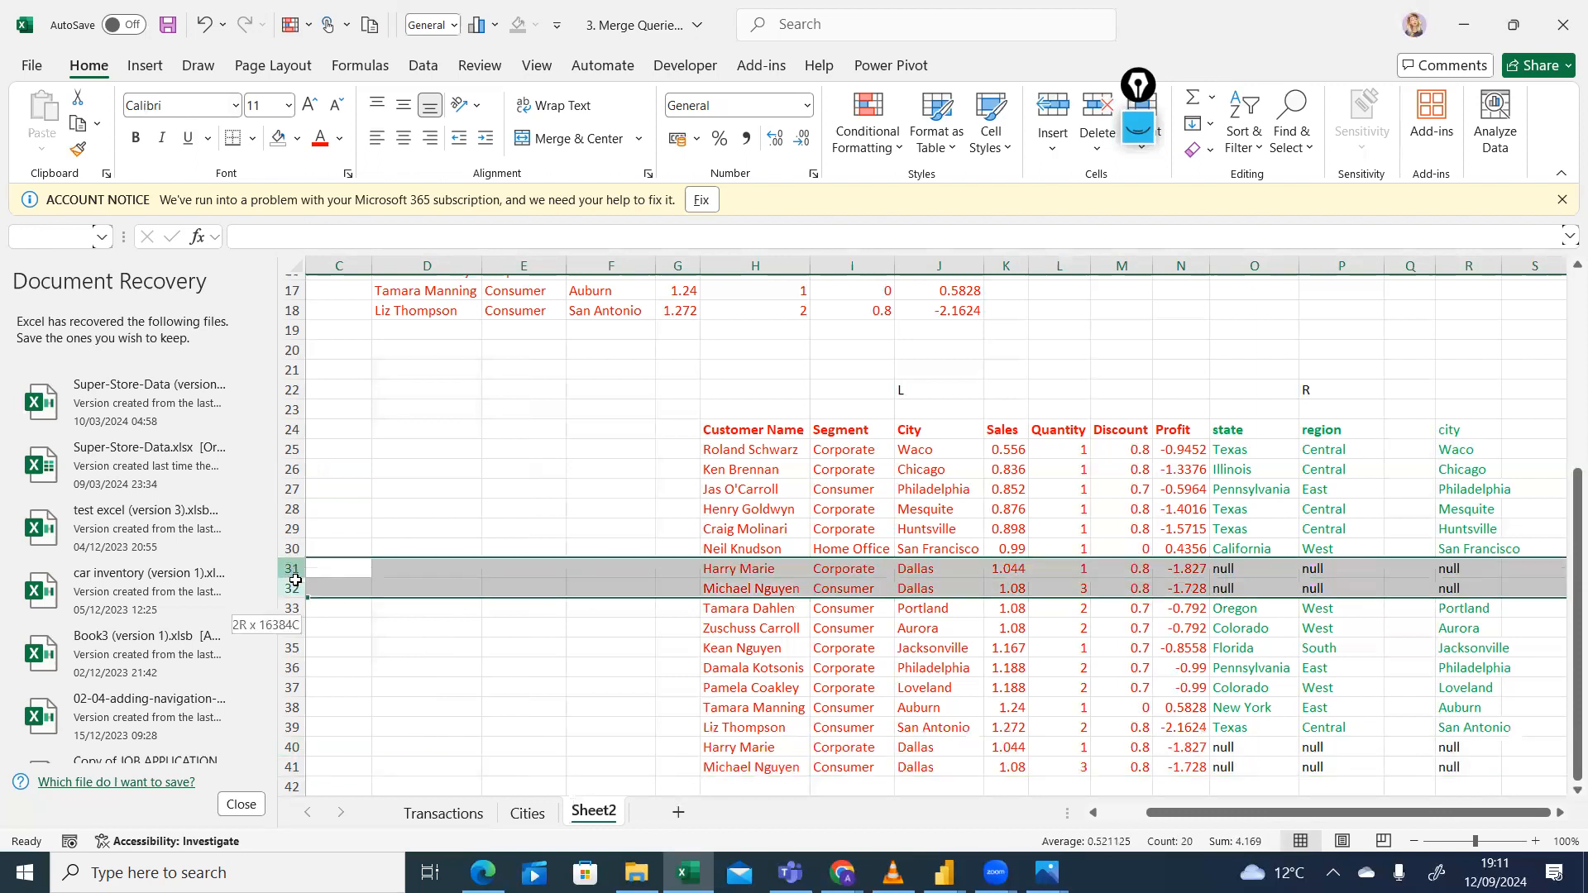
right_click(297, 581)
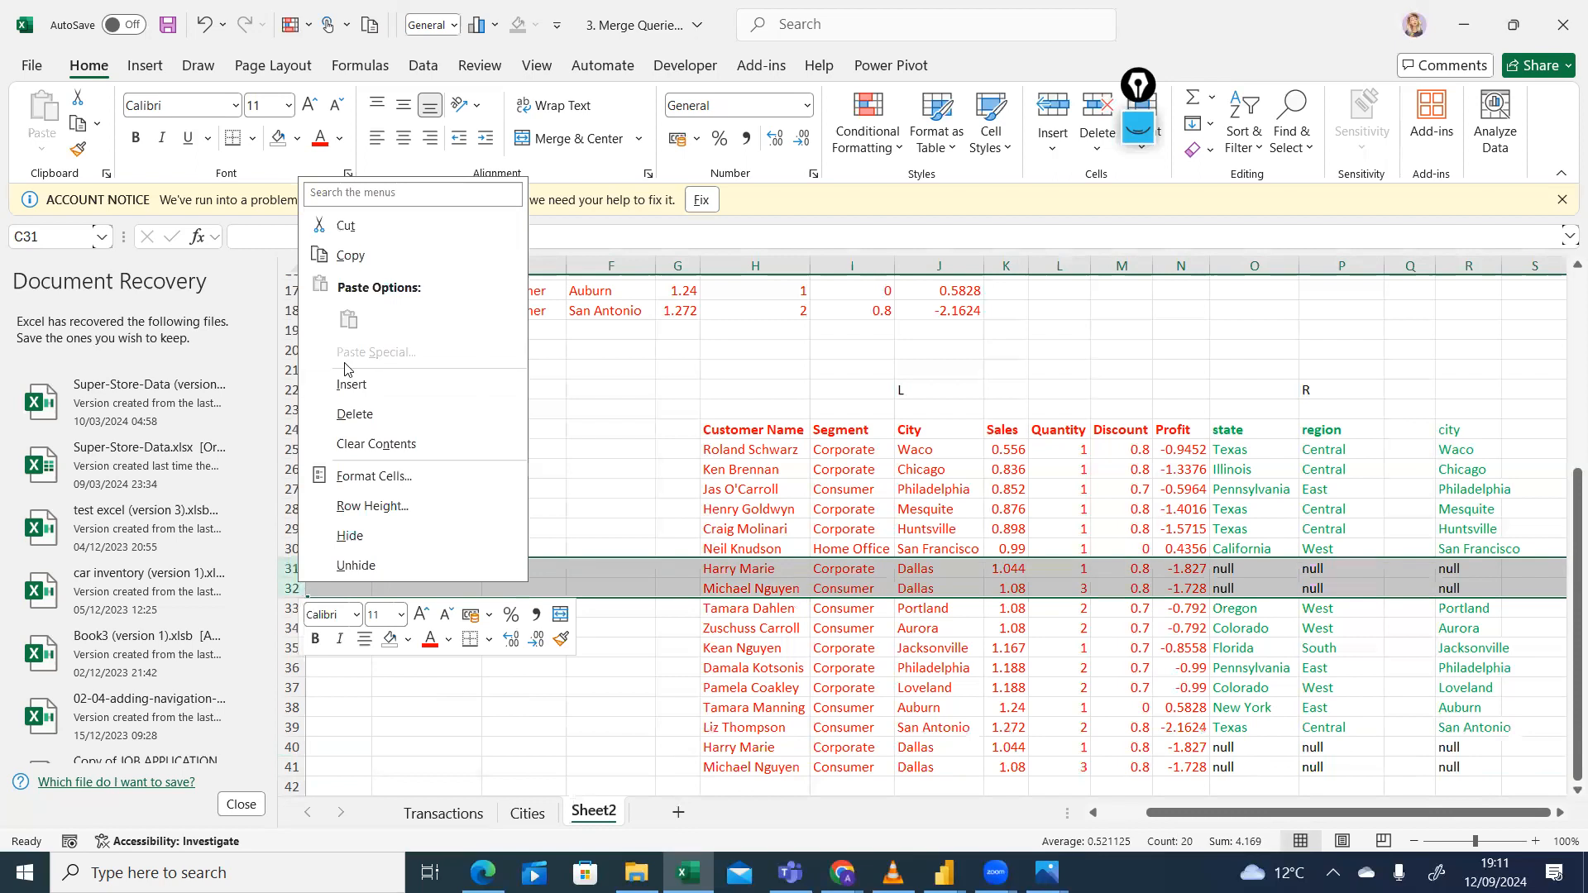
click(355, 414)
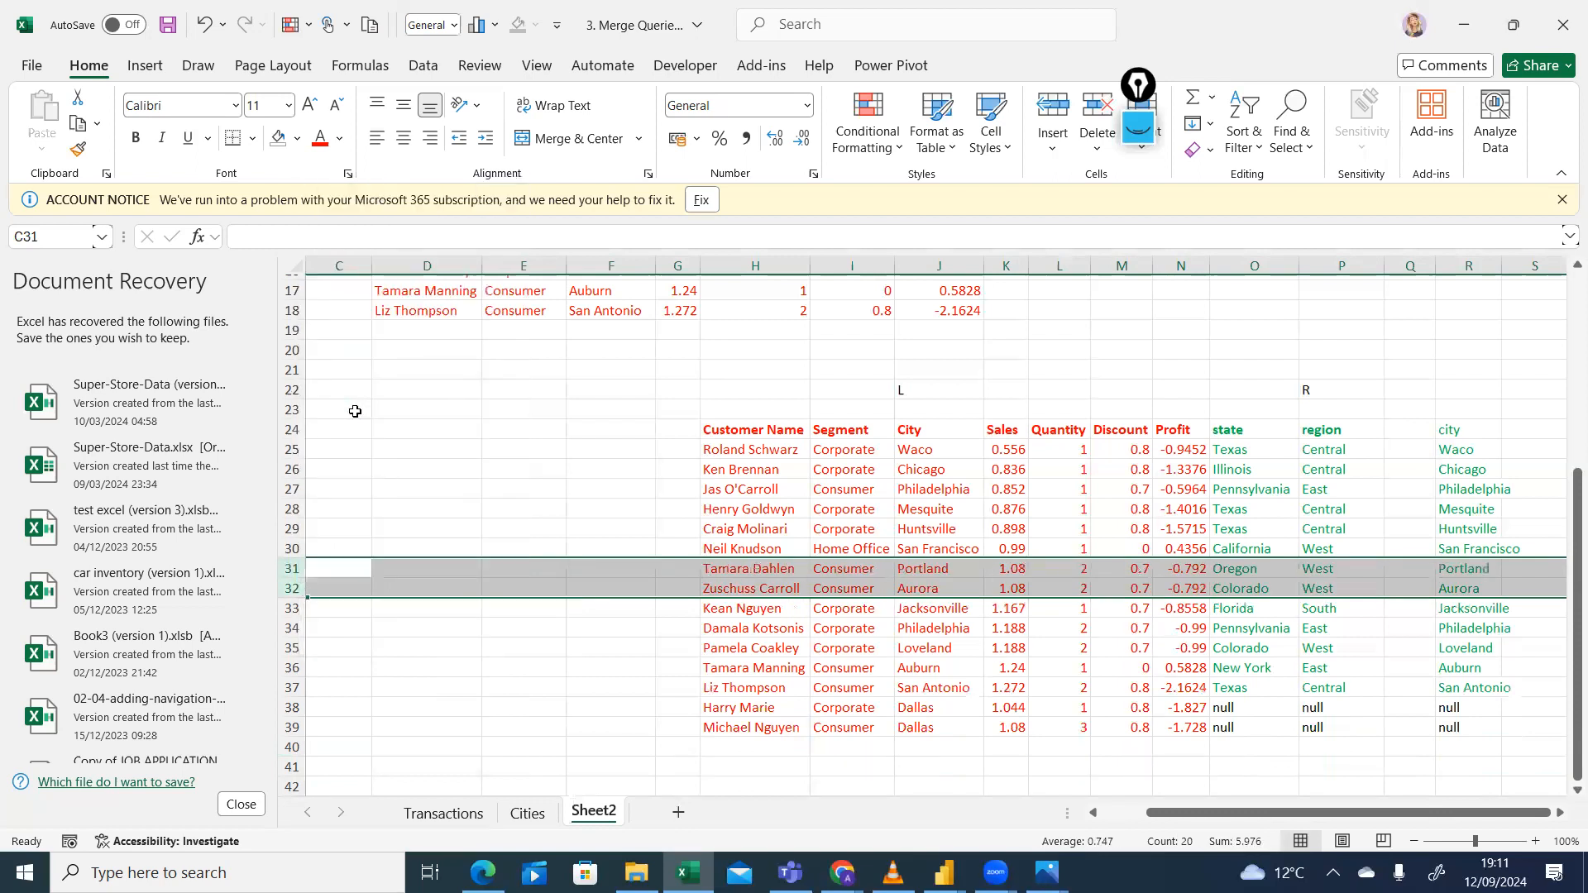
click(460, 507)
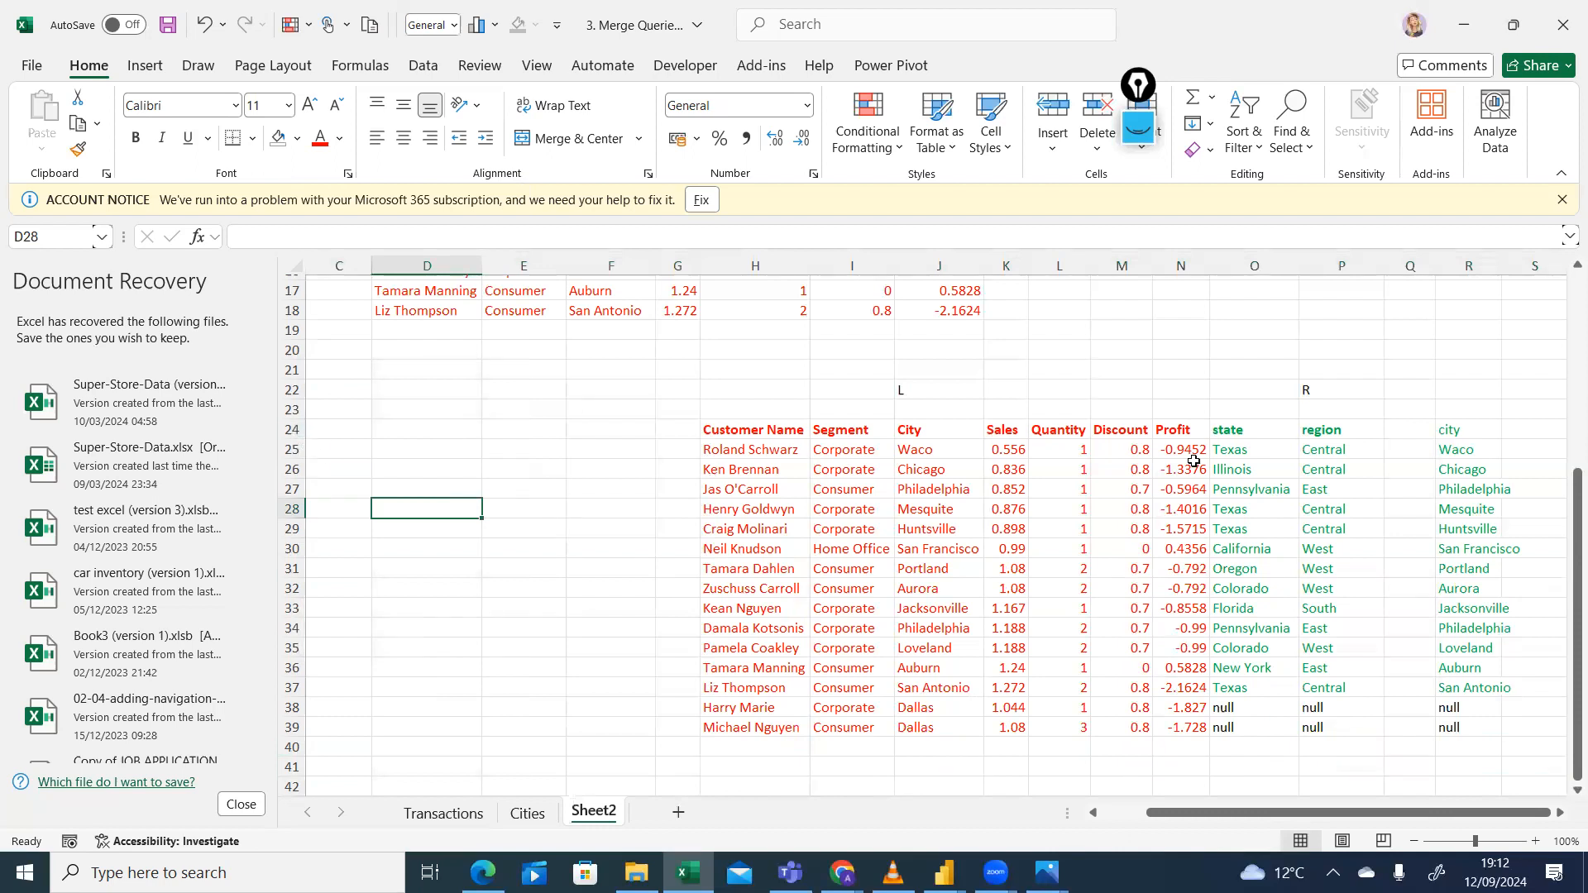
- Examine the merged table's City values and the lookup formula in O37, and compare them with the join kinds 2.png sketches
drag(935, 451, 951, 667)
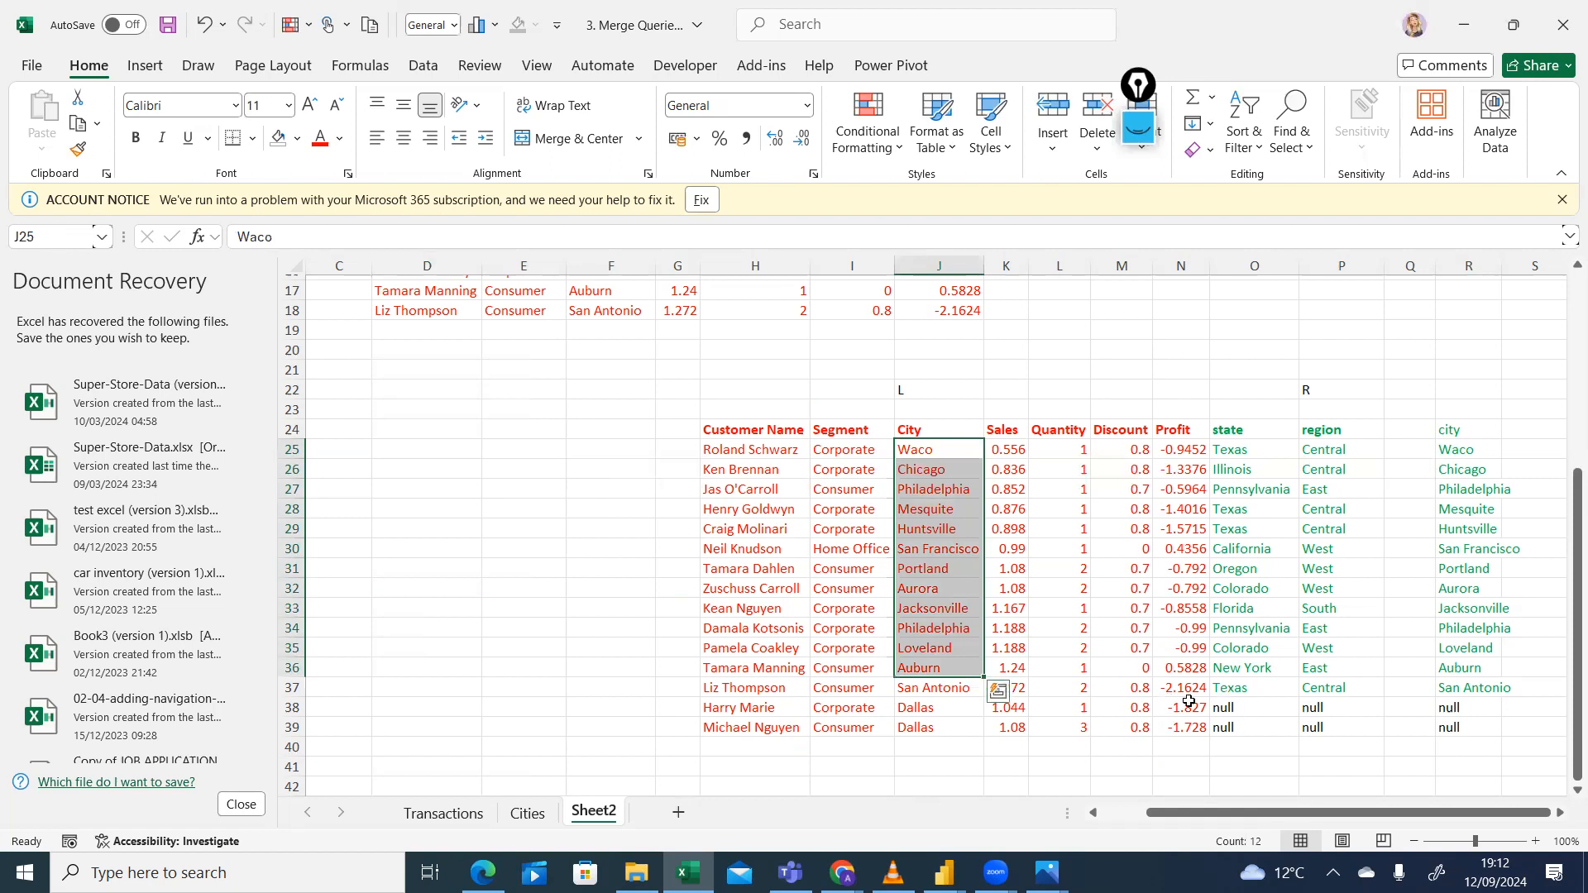
click(1245, 696)
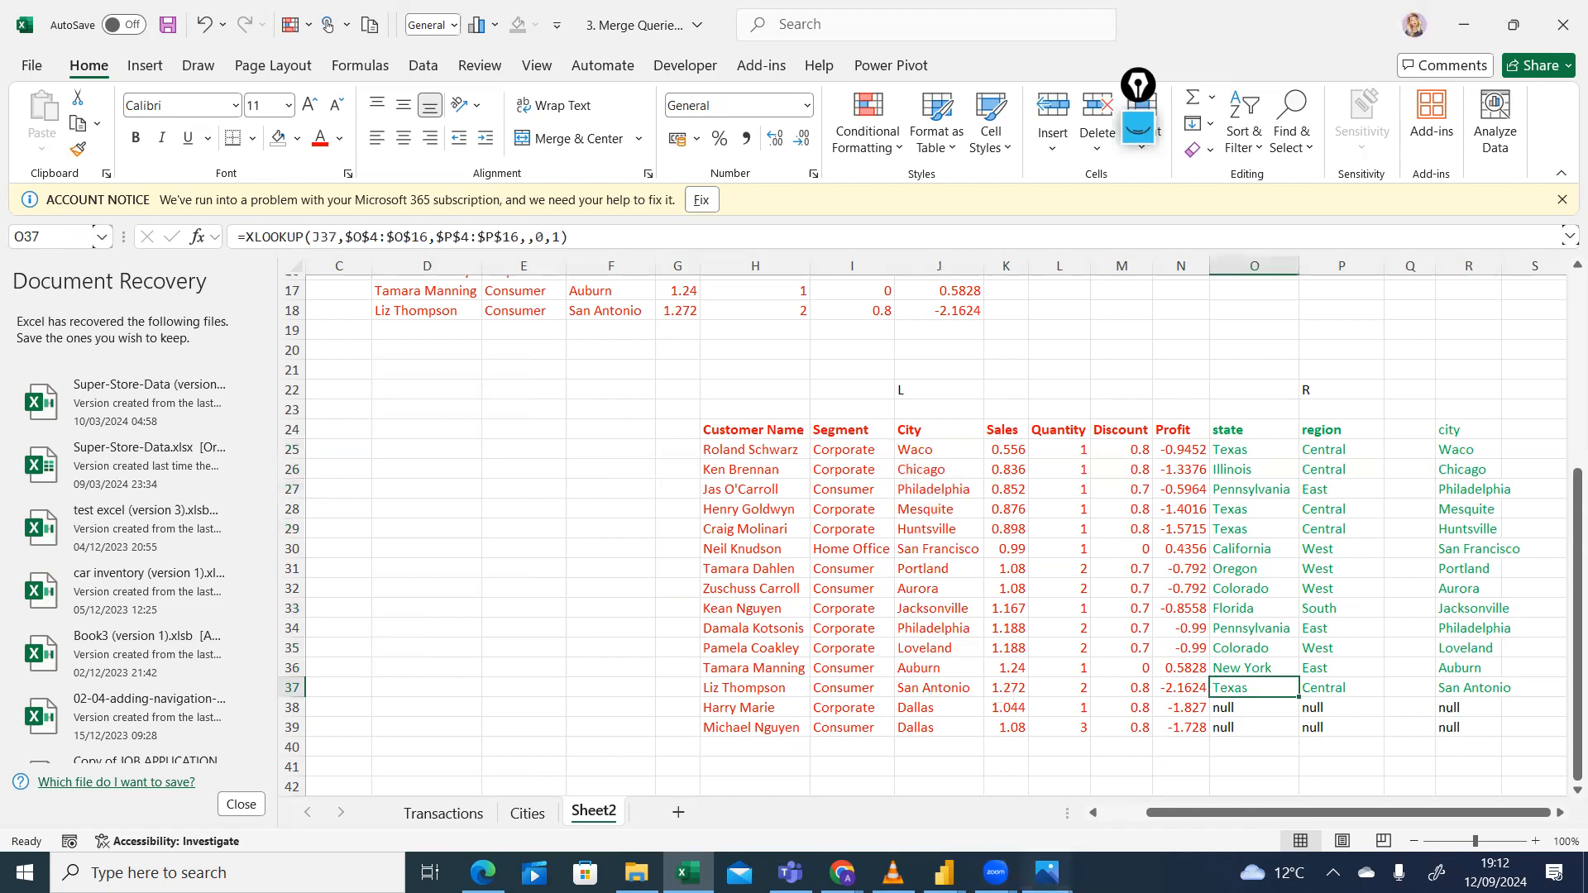
mouse_move(1047, 872)
click(1034, 778)
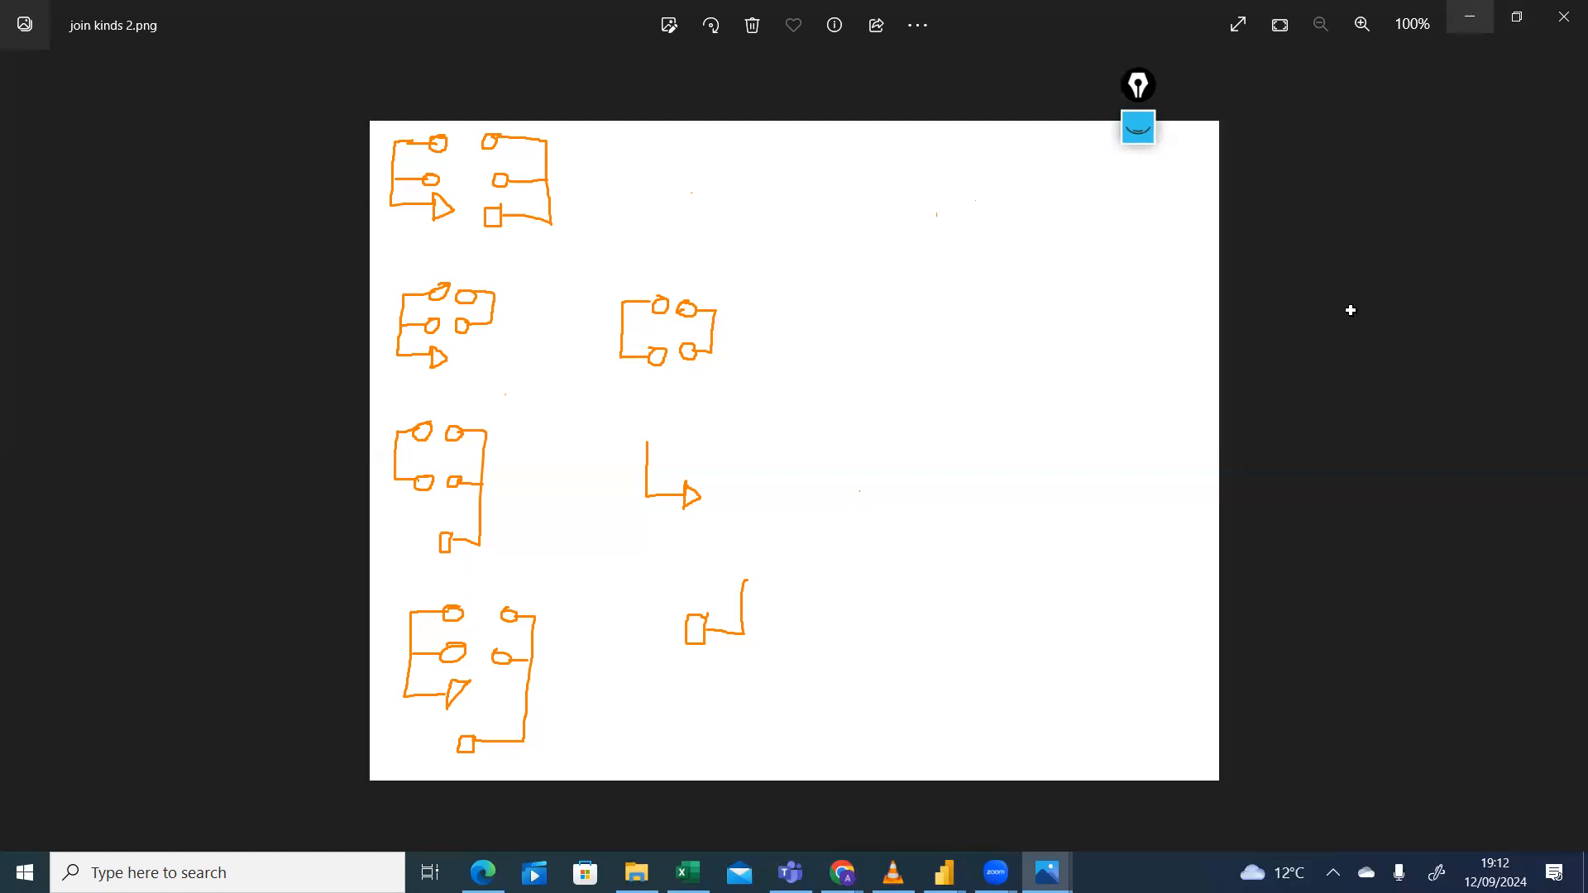
click(1470, 17)
- Make the state, region and city cells O37:R37 in the San Antonio row bold
drag(1240, 689, 1467, 697)
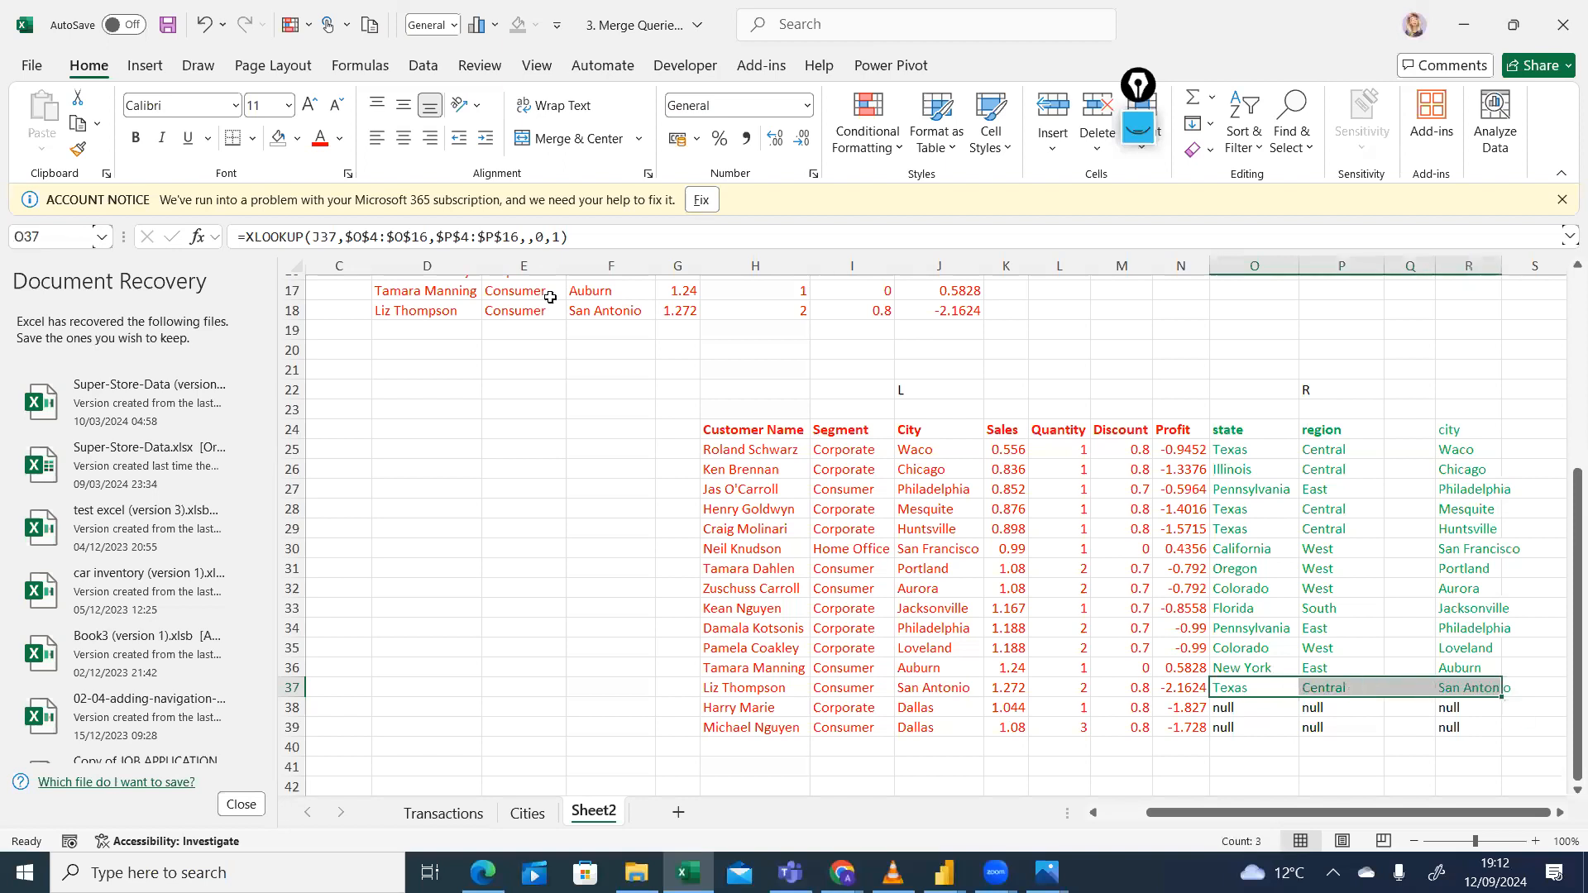
click(135, 137)
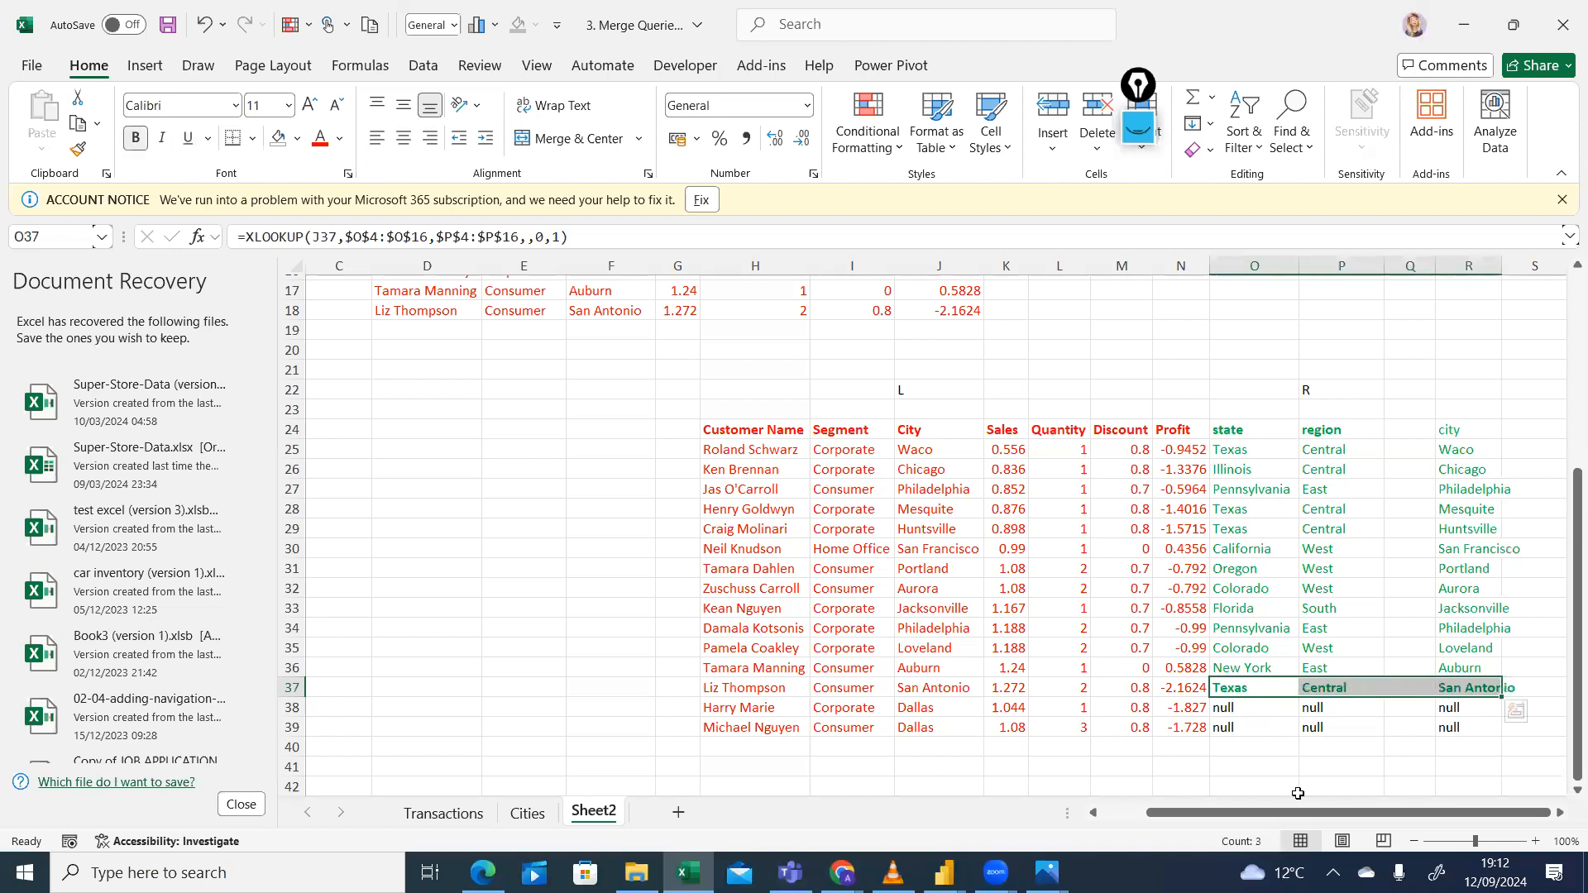
click(1339, 770)
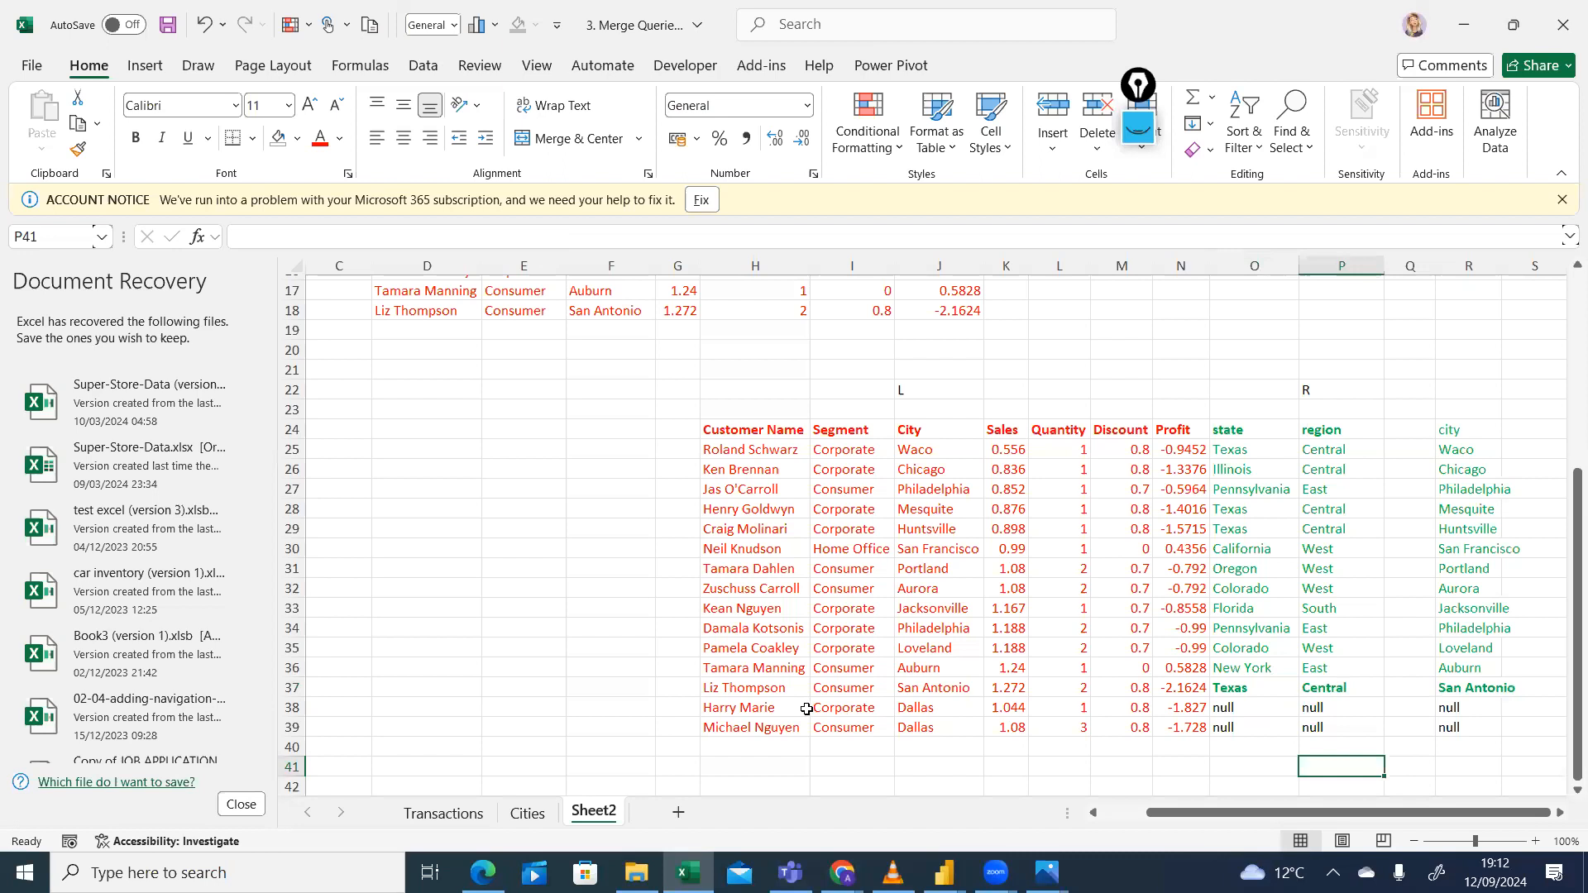
- Make the two Dallas entries in the City column, J38:J39, bold
drag(909, 707, 909, 724)
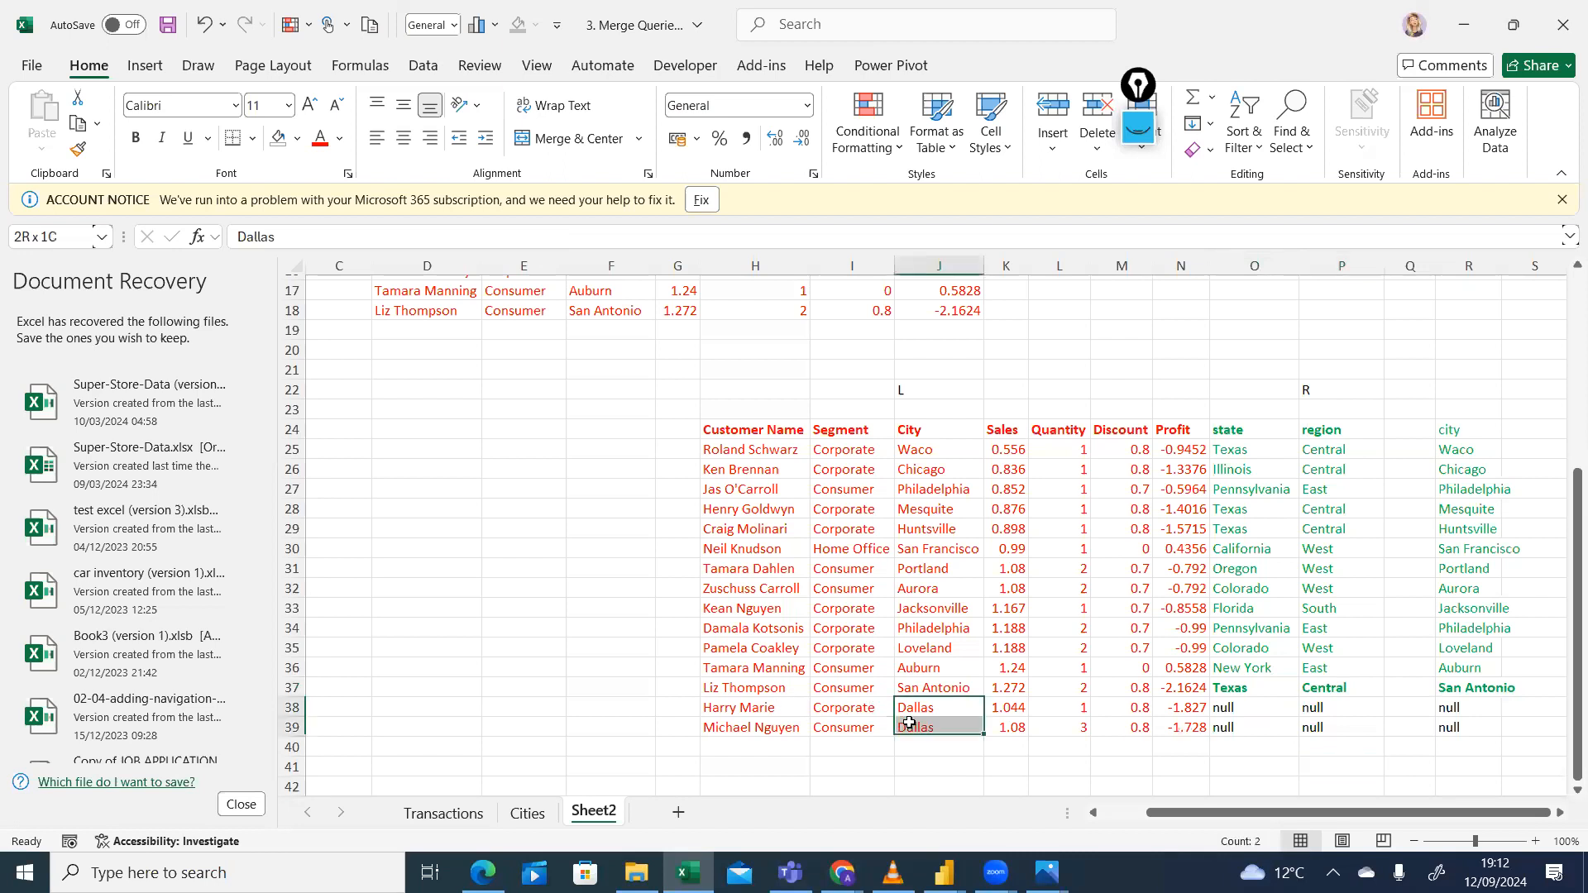
click(137, 136)
click(426, 450)
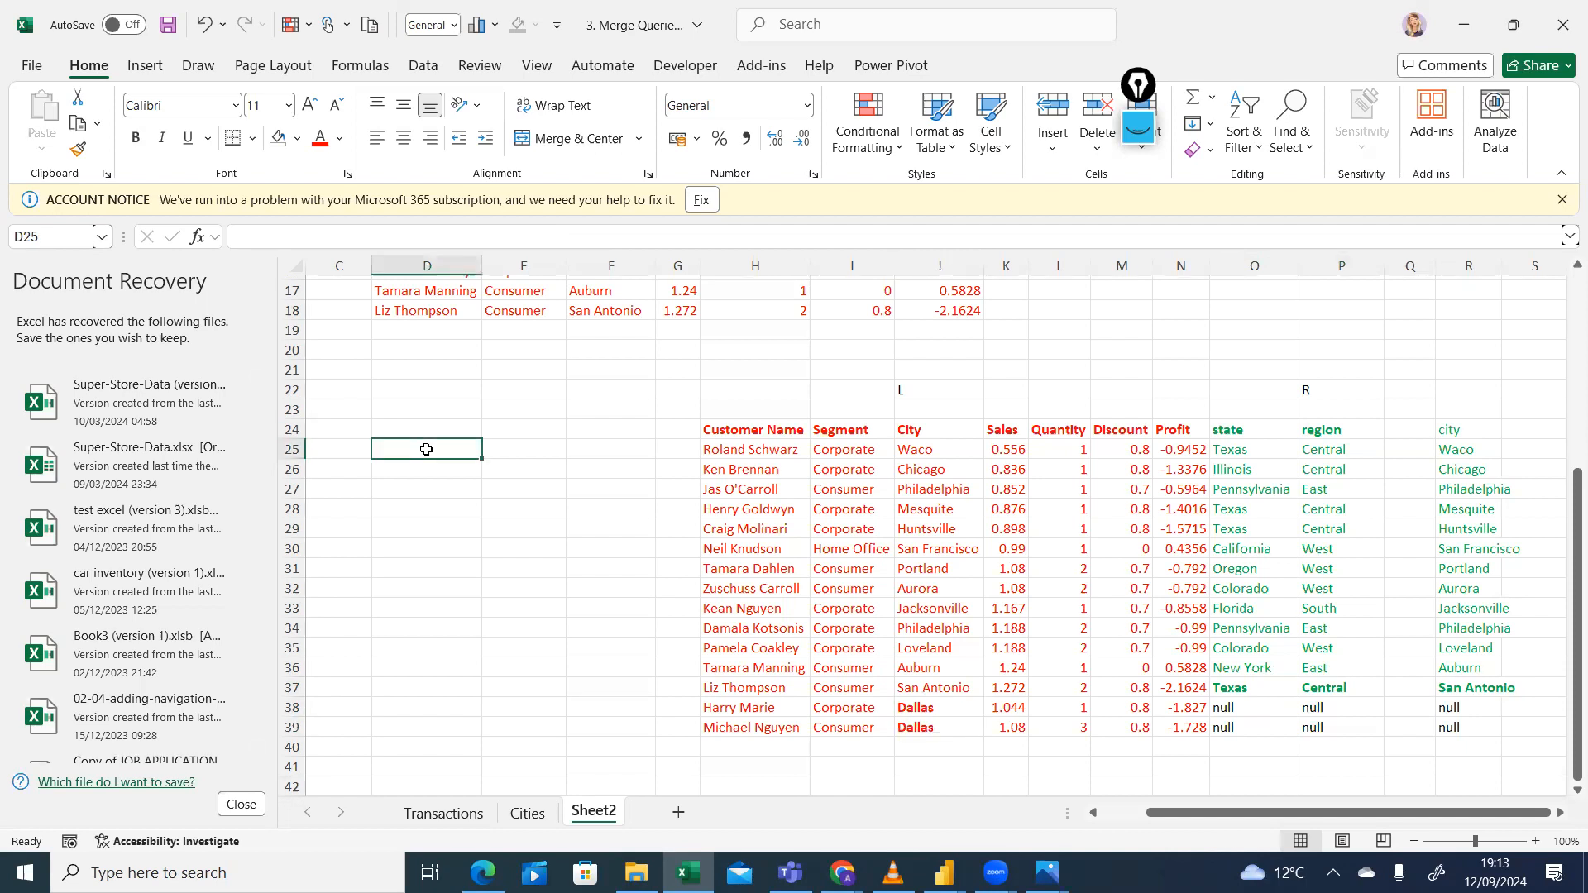
click(608, 590)
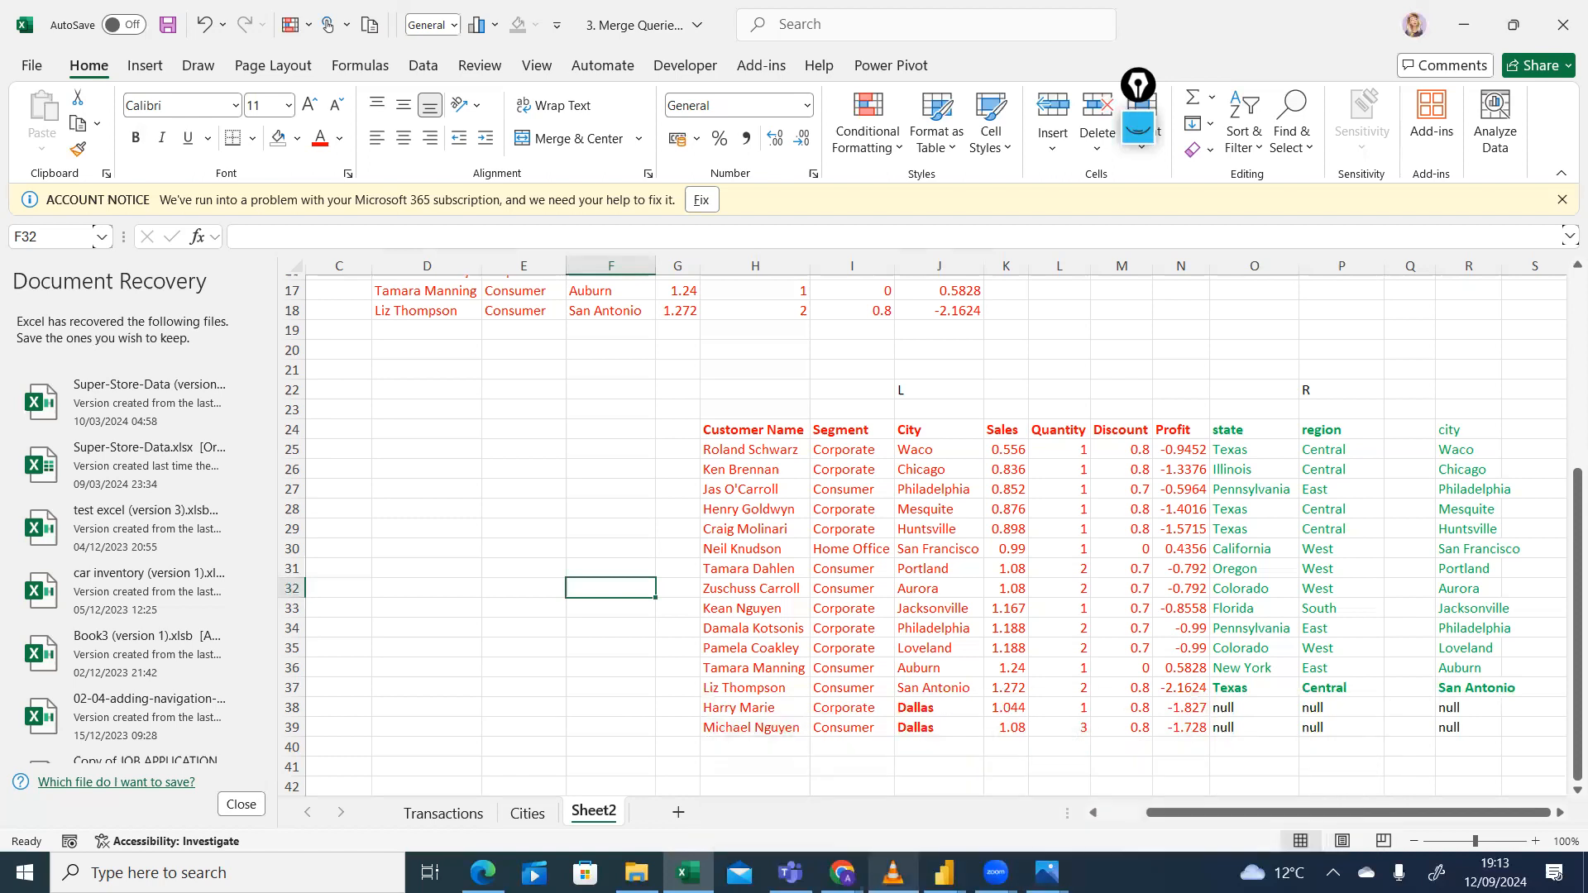
- Examine the join kinds.png and join kinds 2.png diagrams and compare them with the merged table in Excel
mouse_move(944, 873)
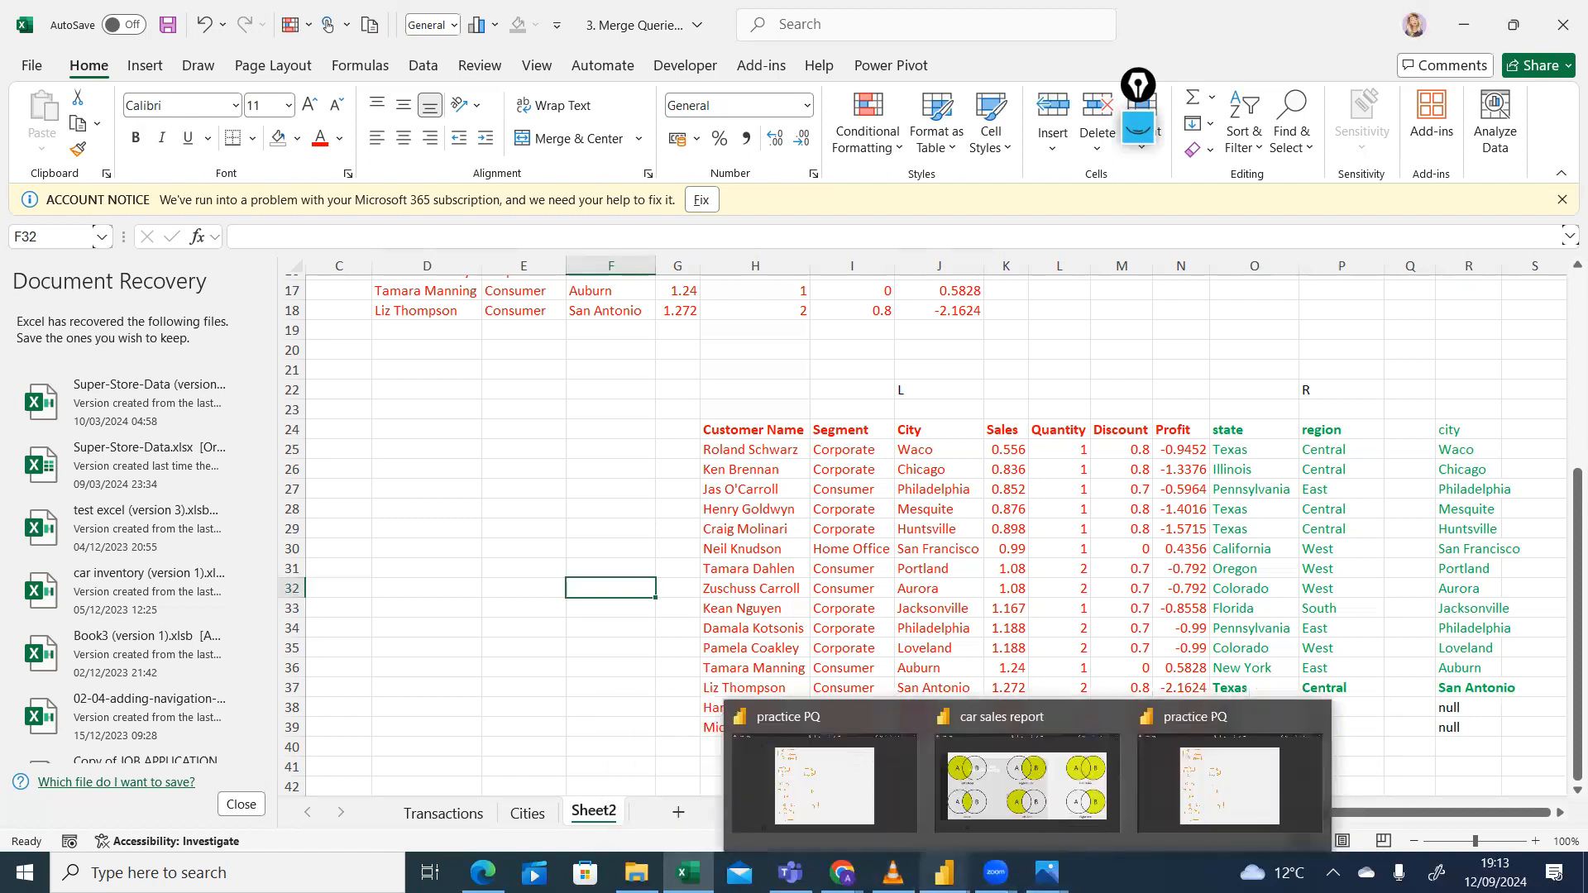
click(1047, 873)
click(1084, 820)
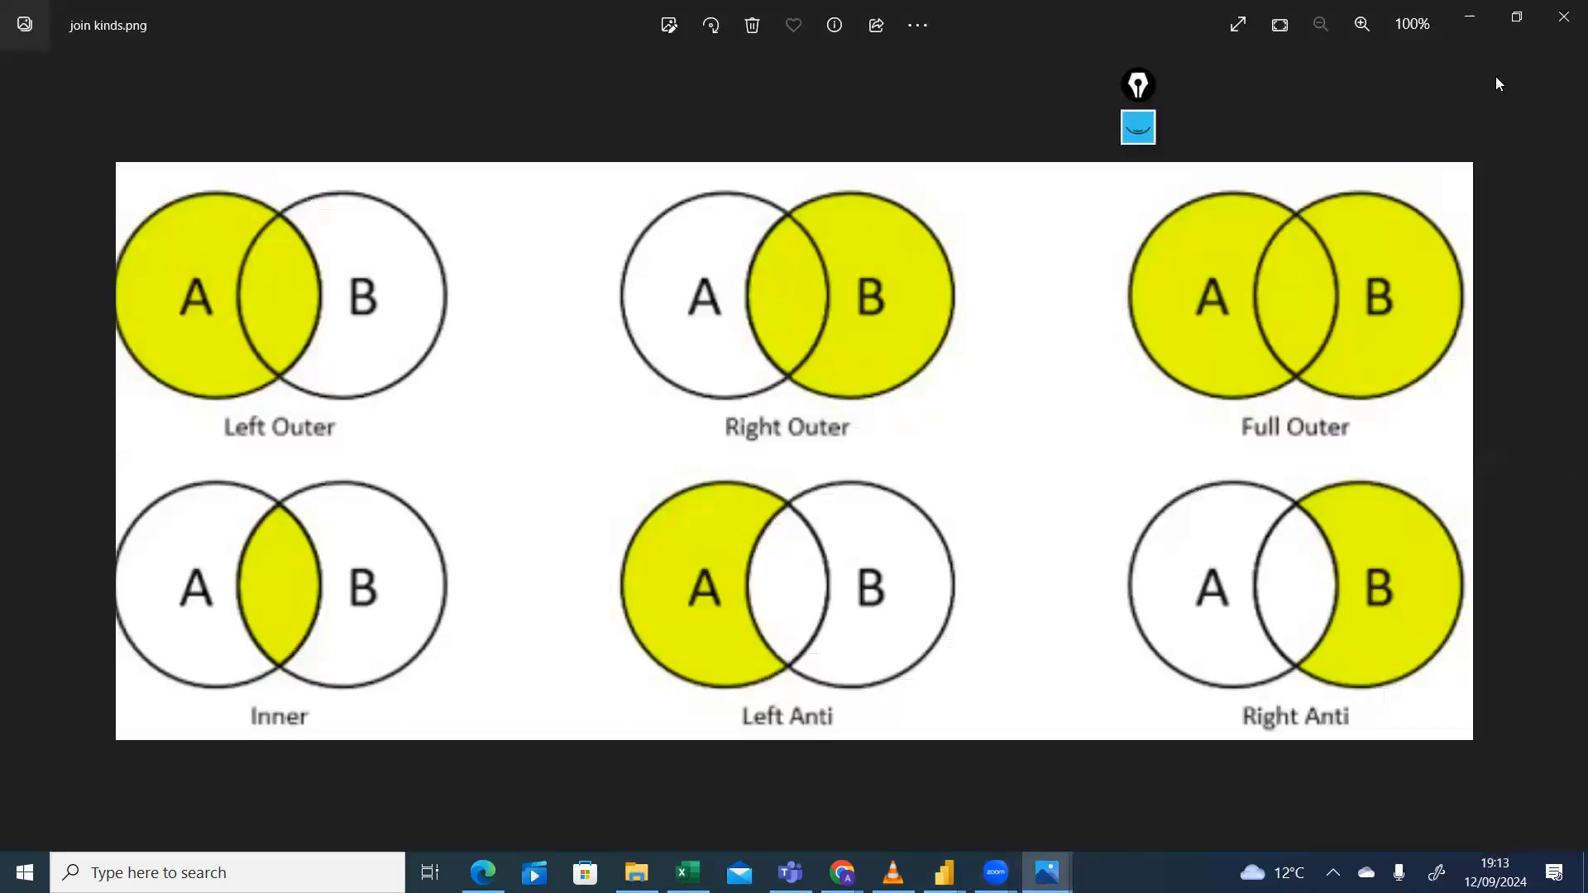
click(1472, 17)
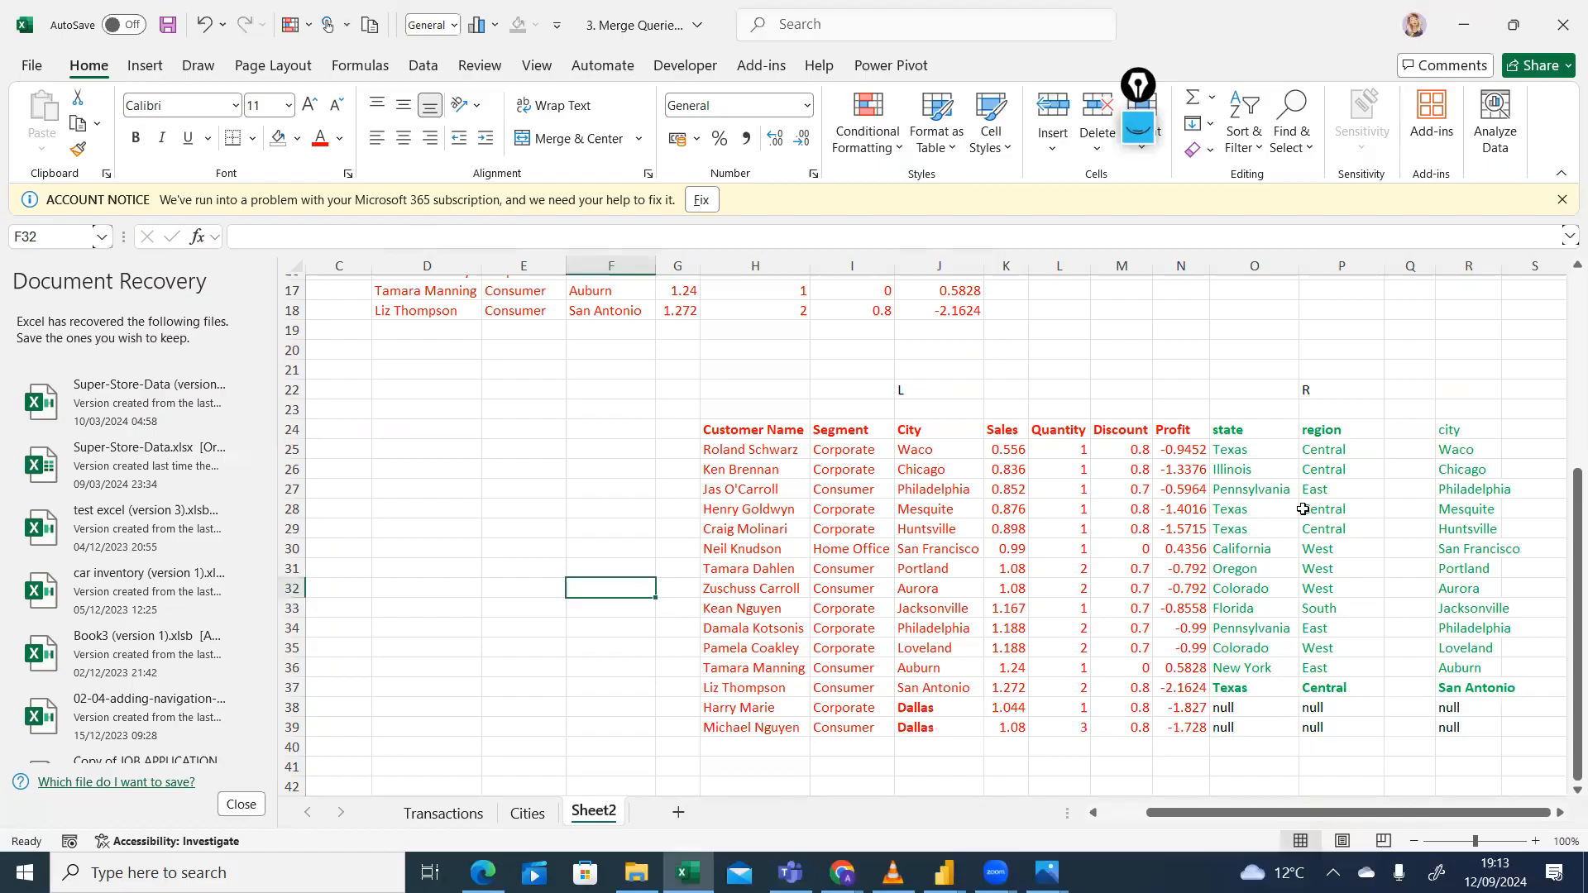
click(1454, 30)
click(913, 475)
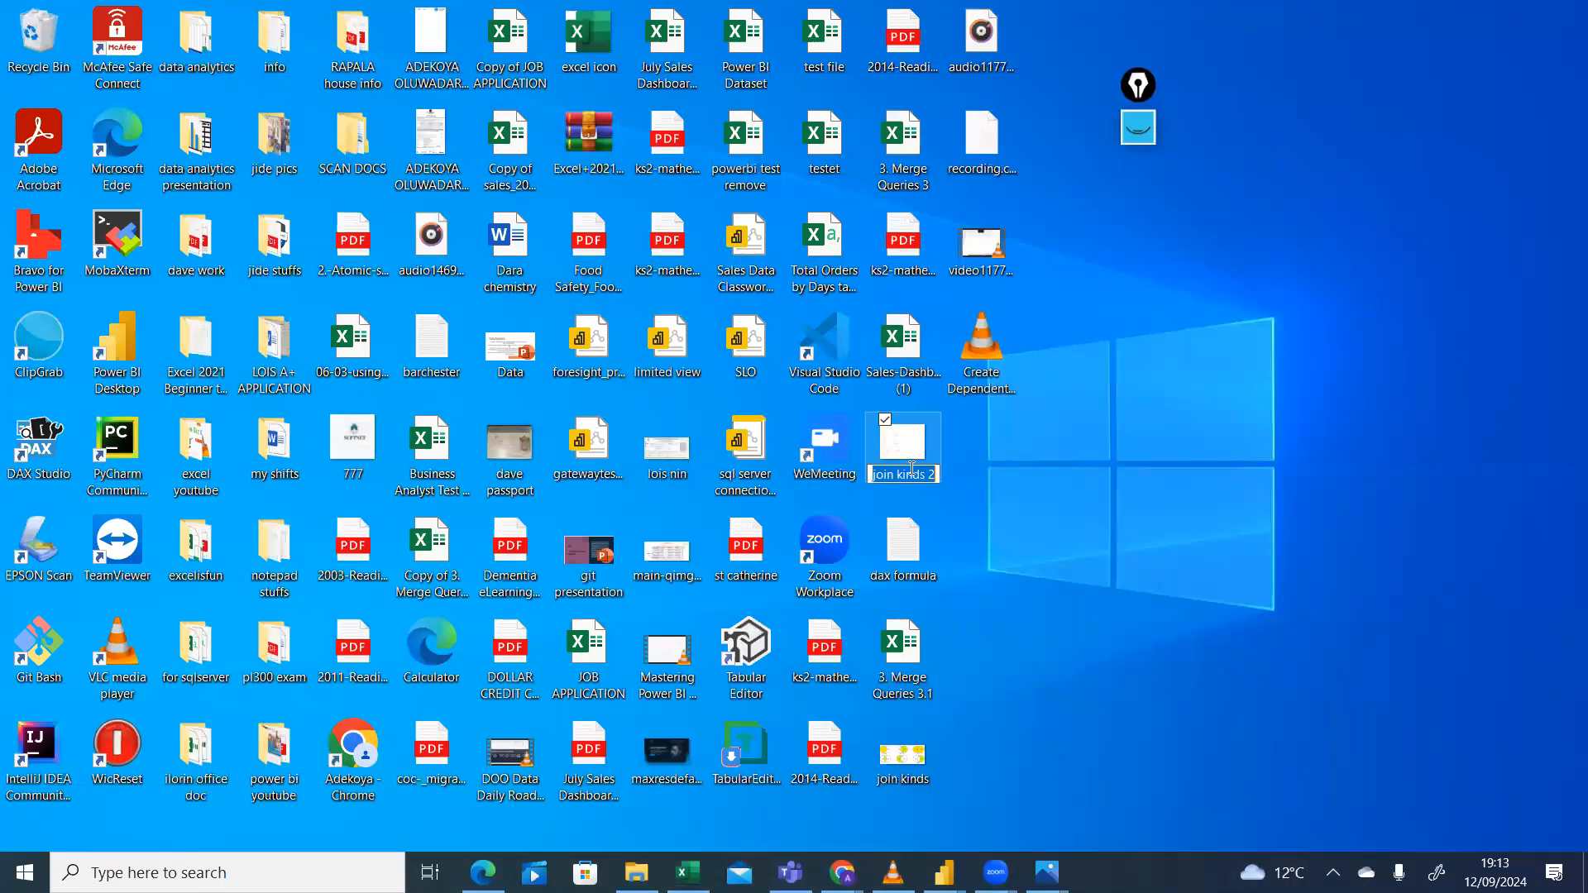
key(Right)
double_click(913, 451)
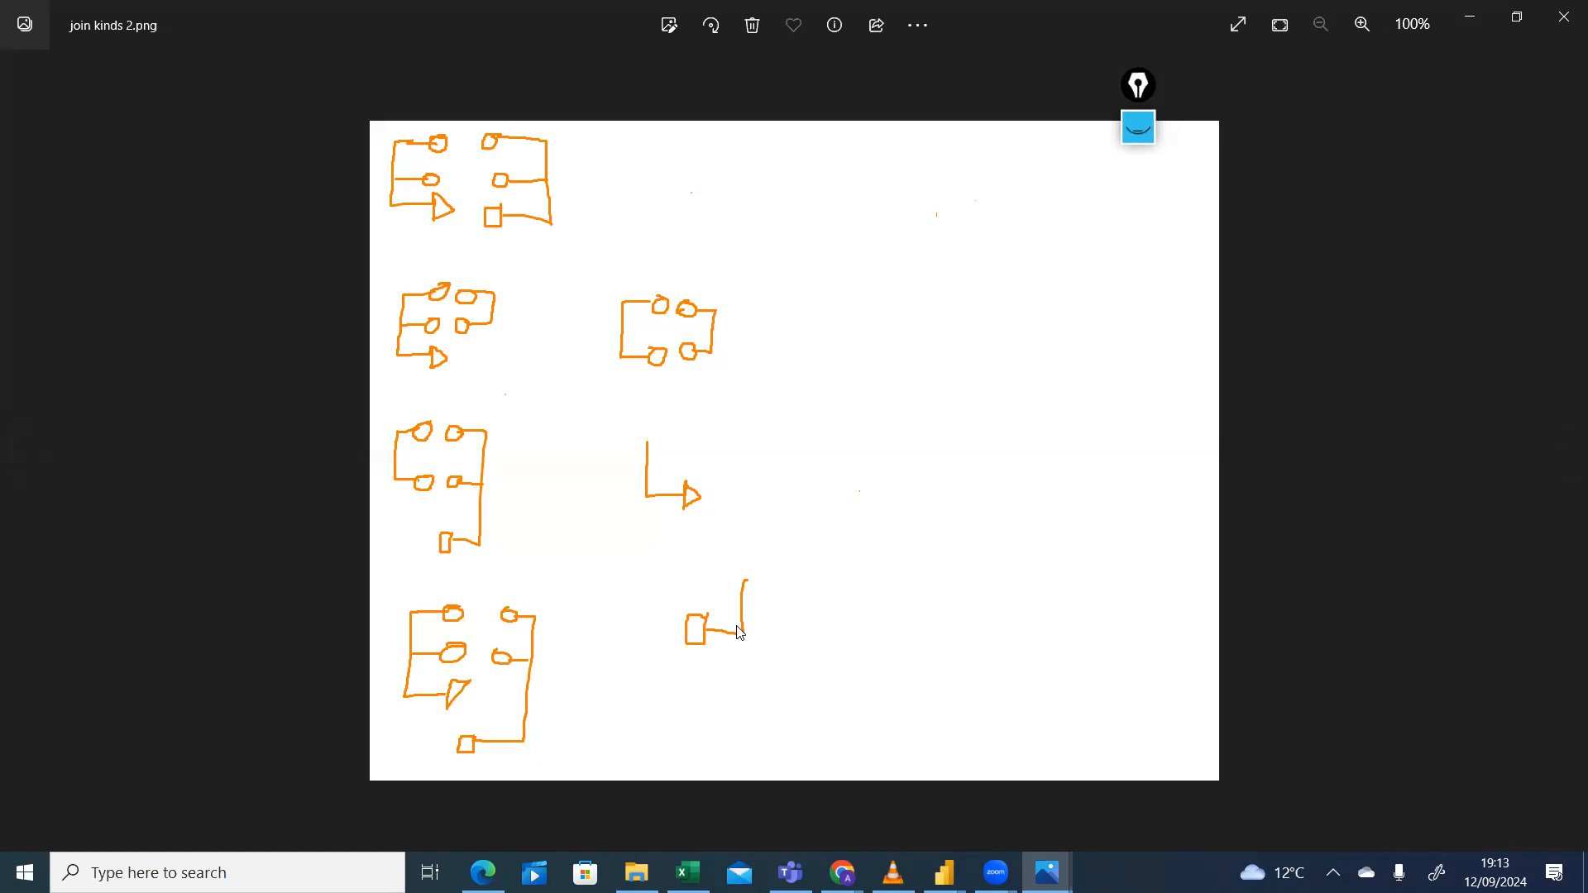
click(689, 872)
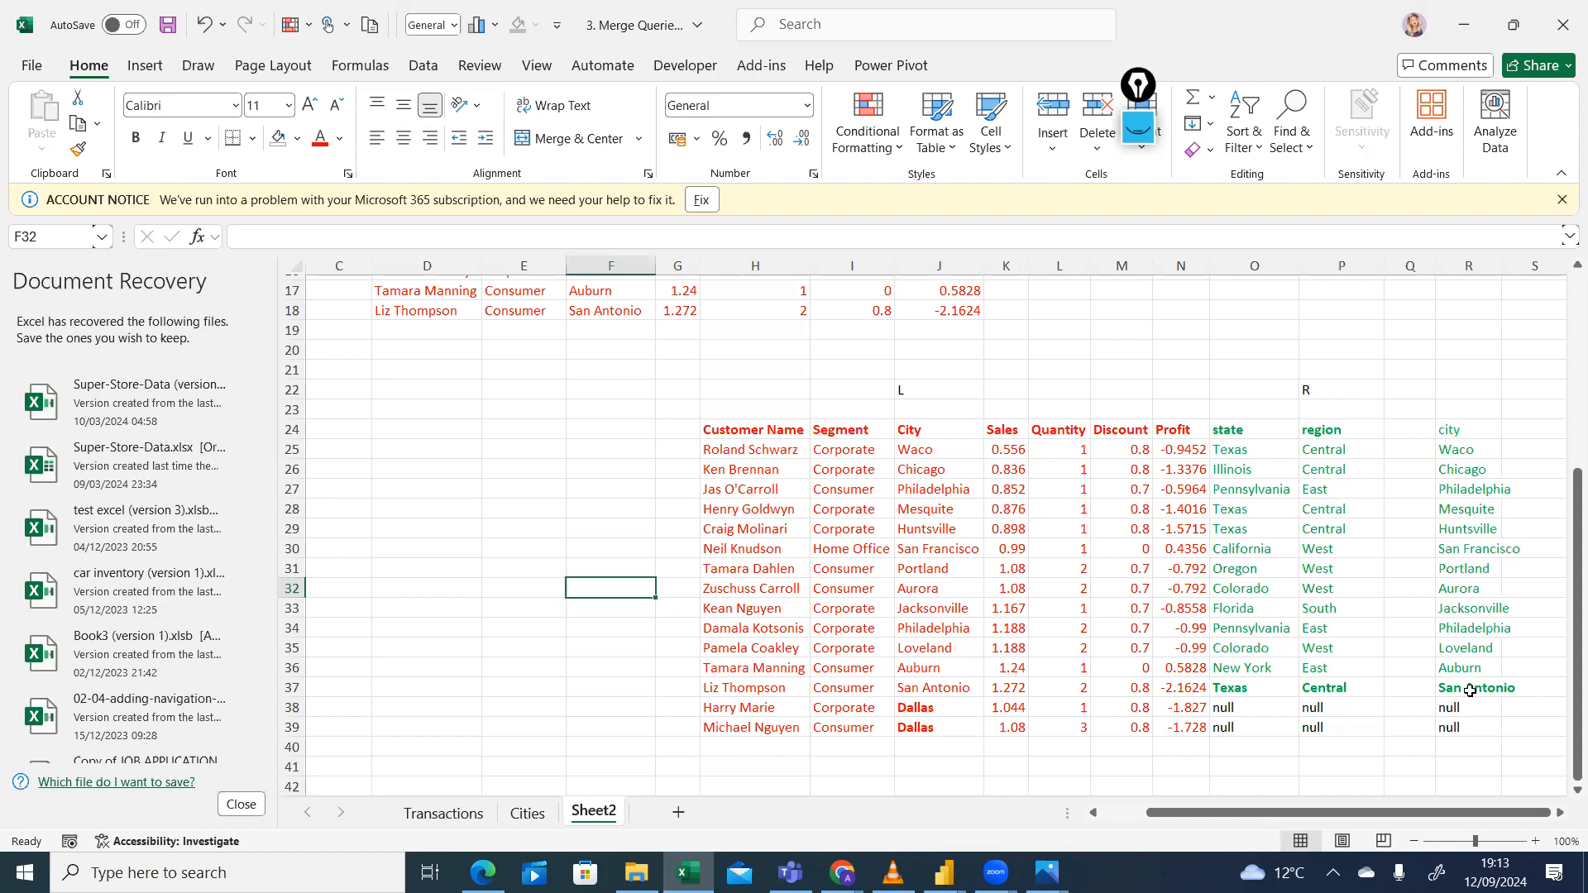
click(1512, 663)
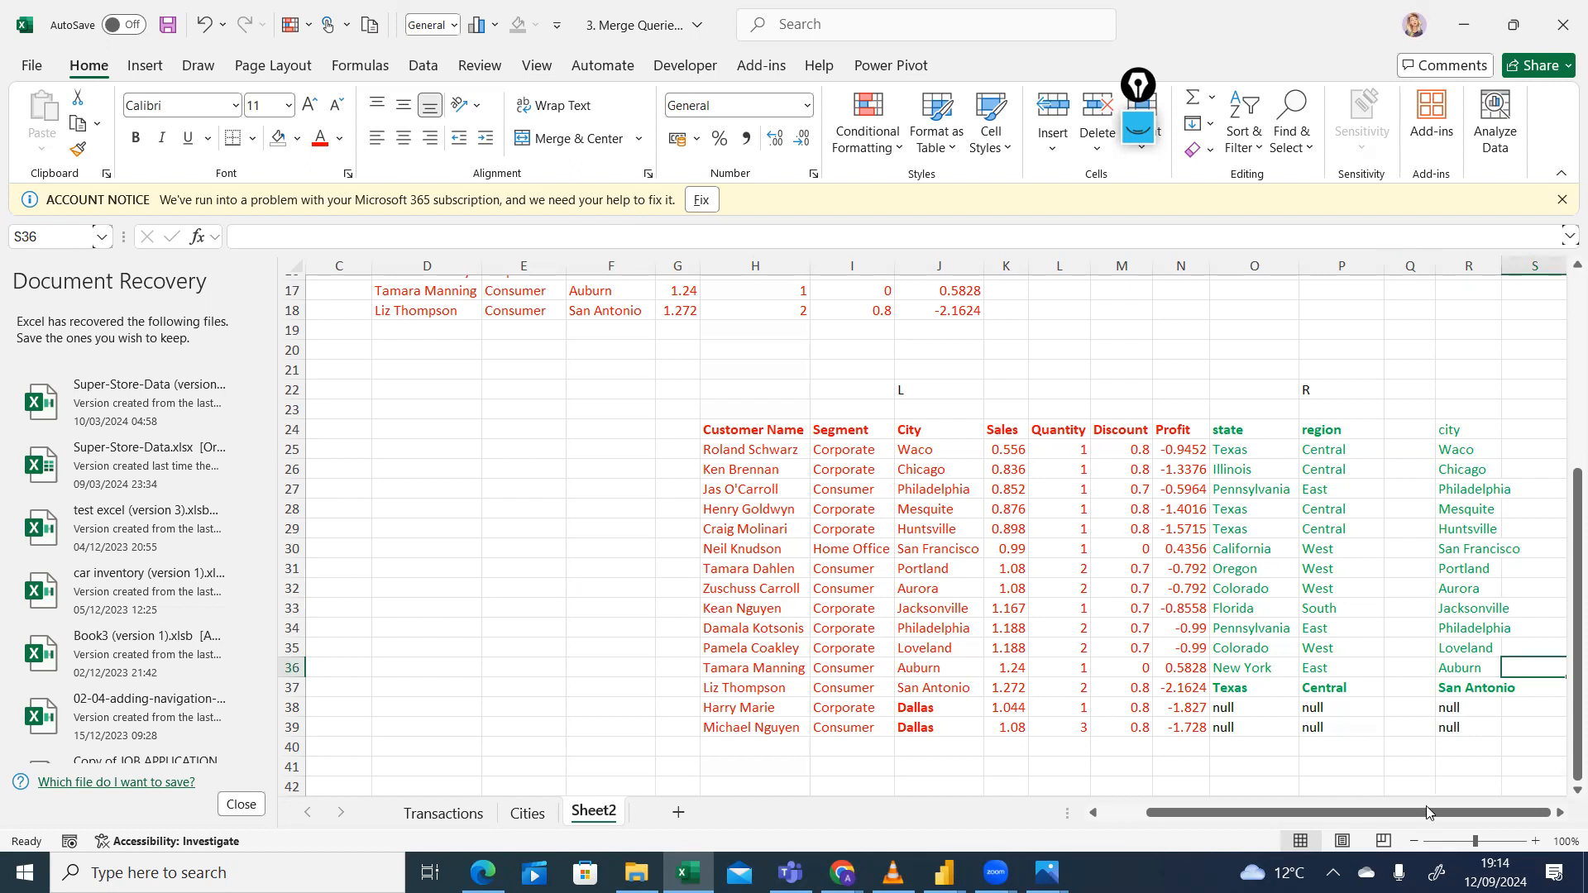
drag(1567, 747, 1566, 775)
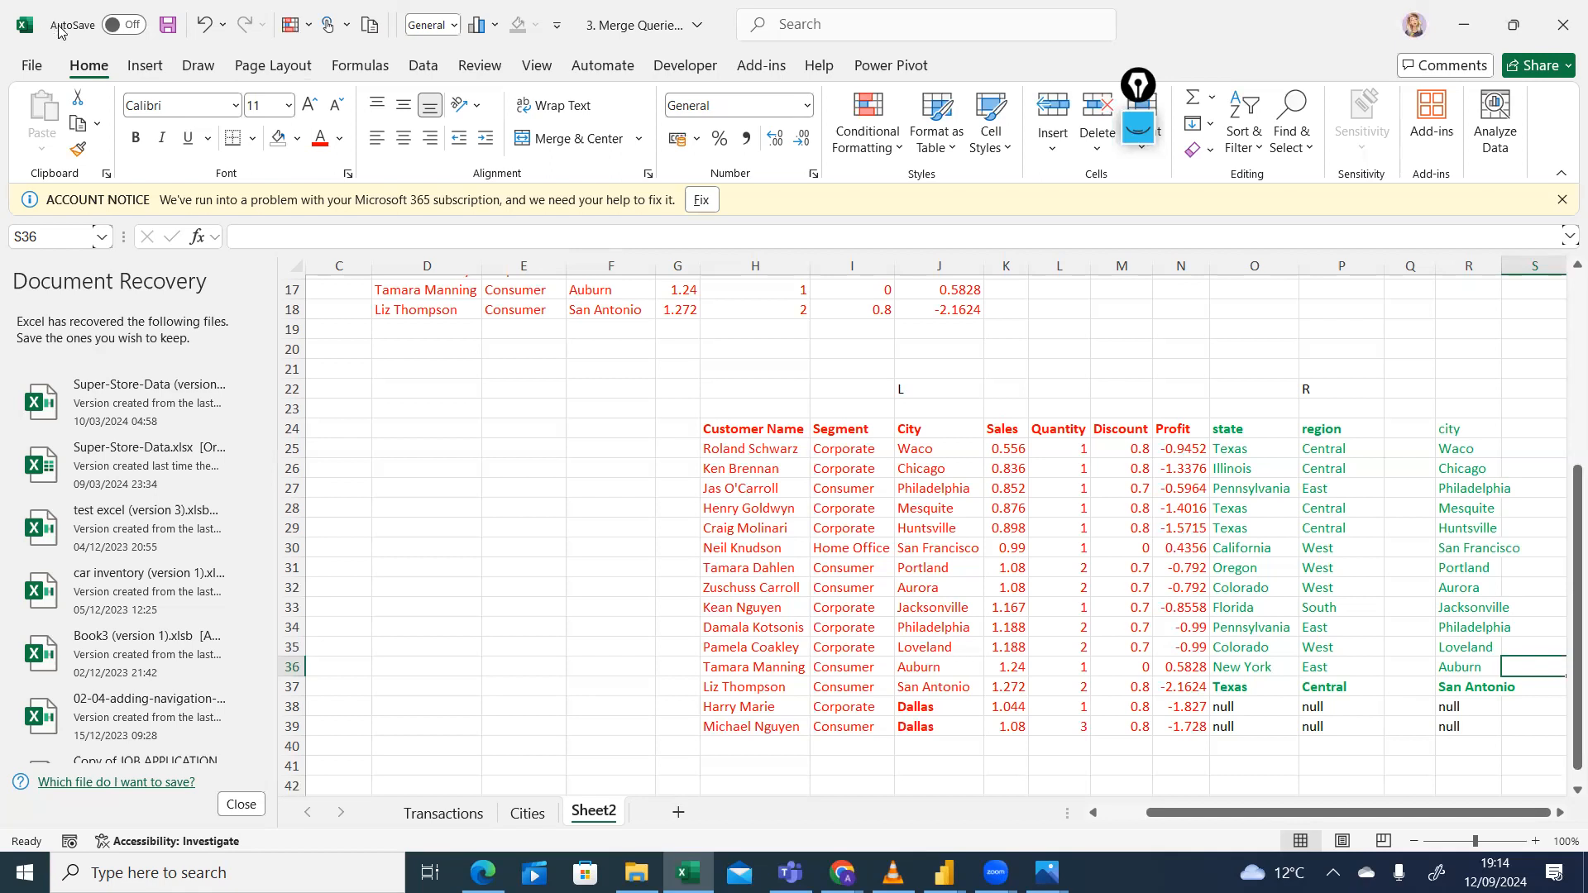
- Undo the Dallas and San Antonio bolding, the deletion of rows 31 and 32, and the paste over row 40
click(201, 29)
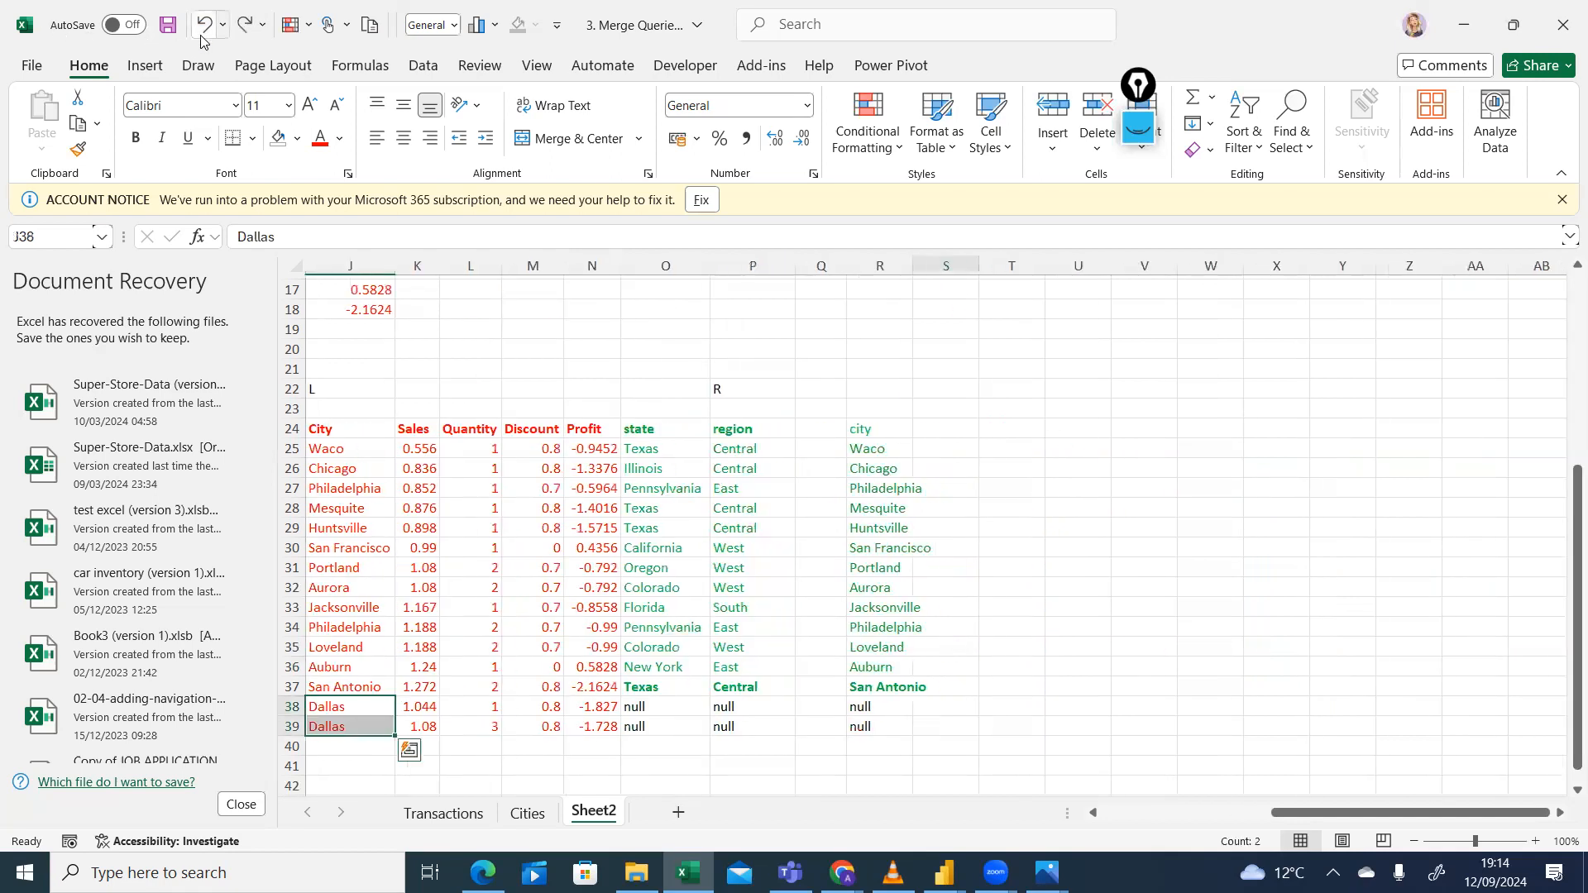
click(201, 33)
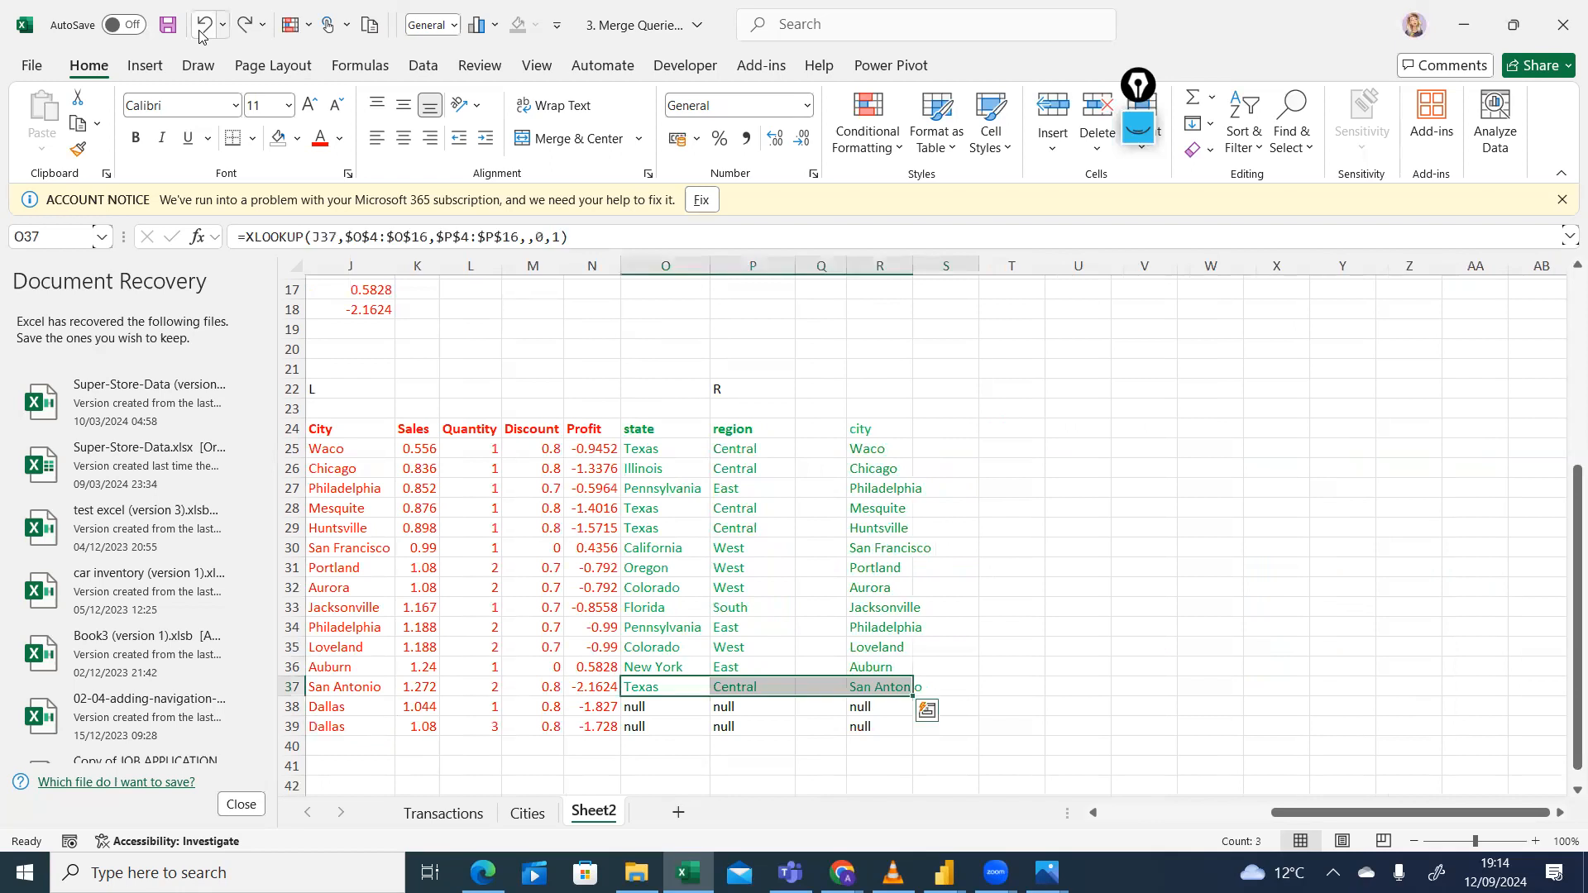
click(1232, 816)
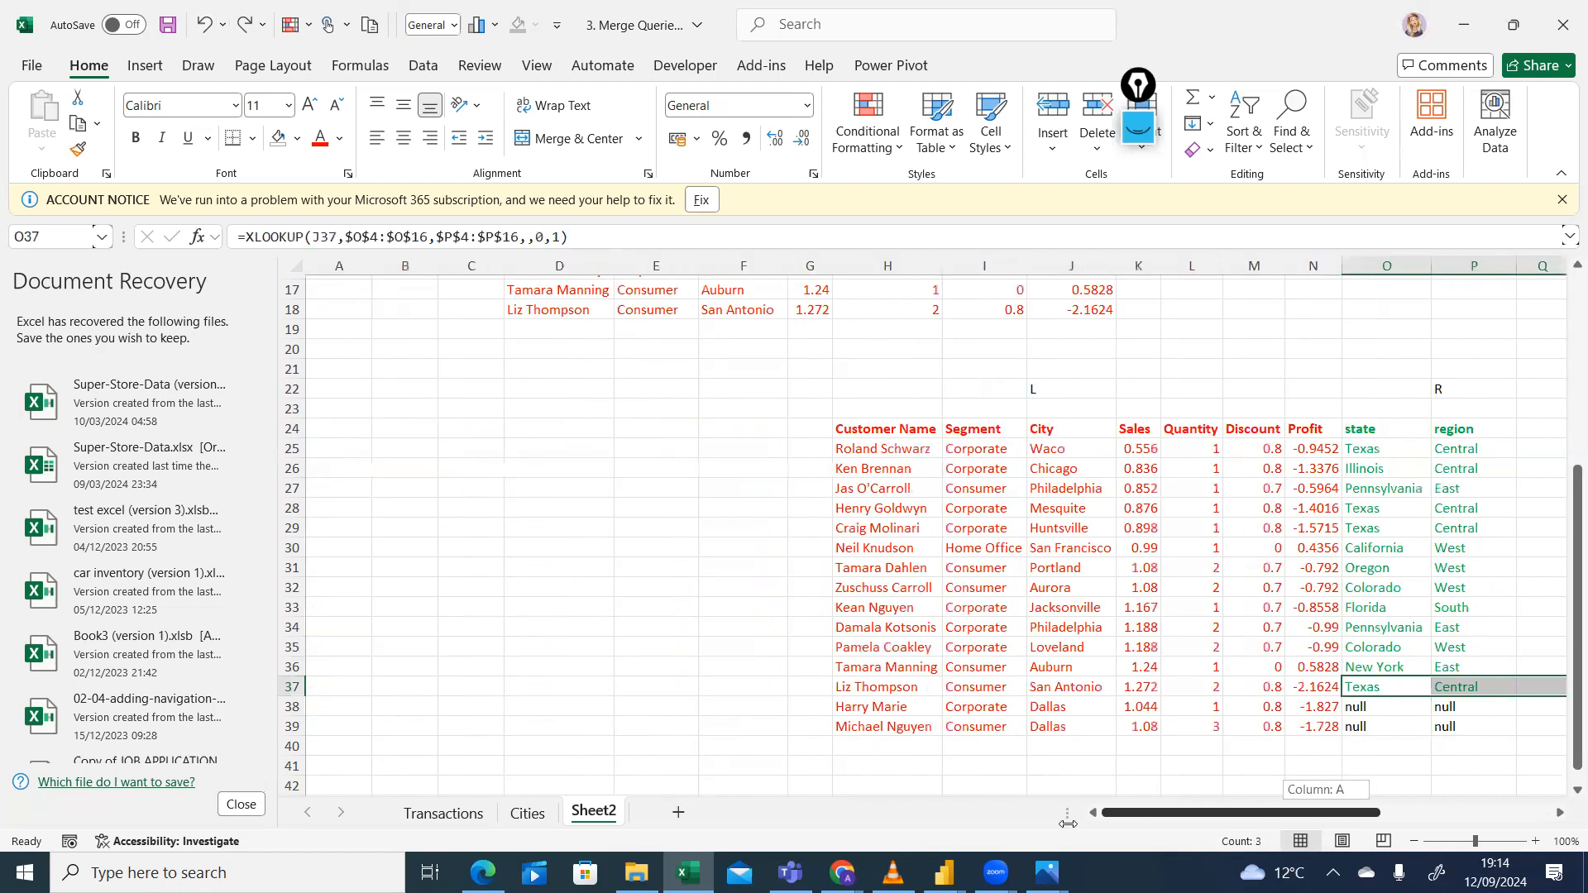
click(203, 28)
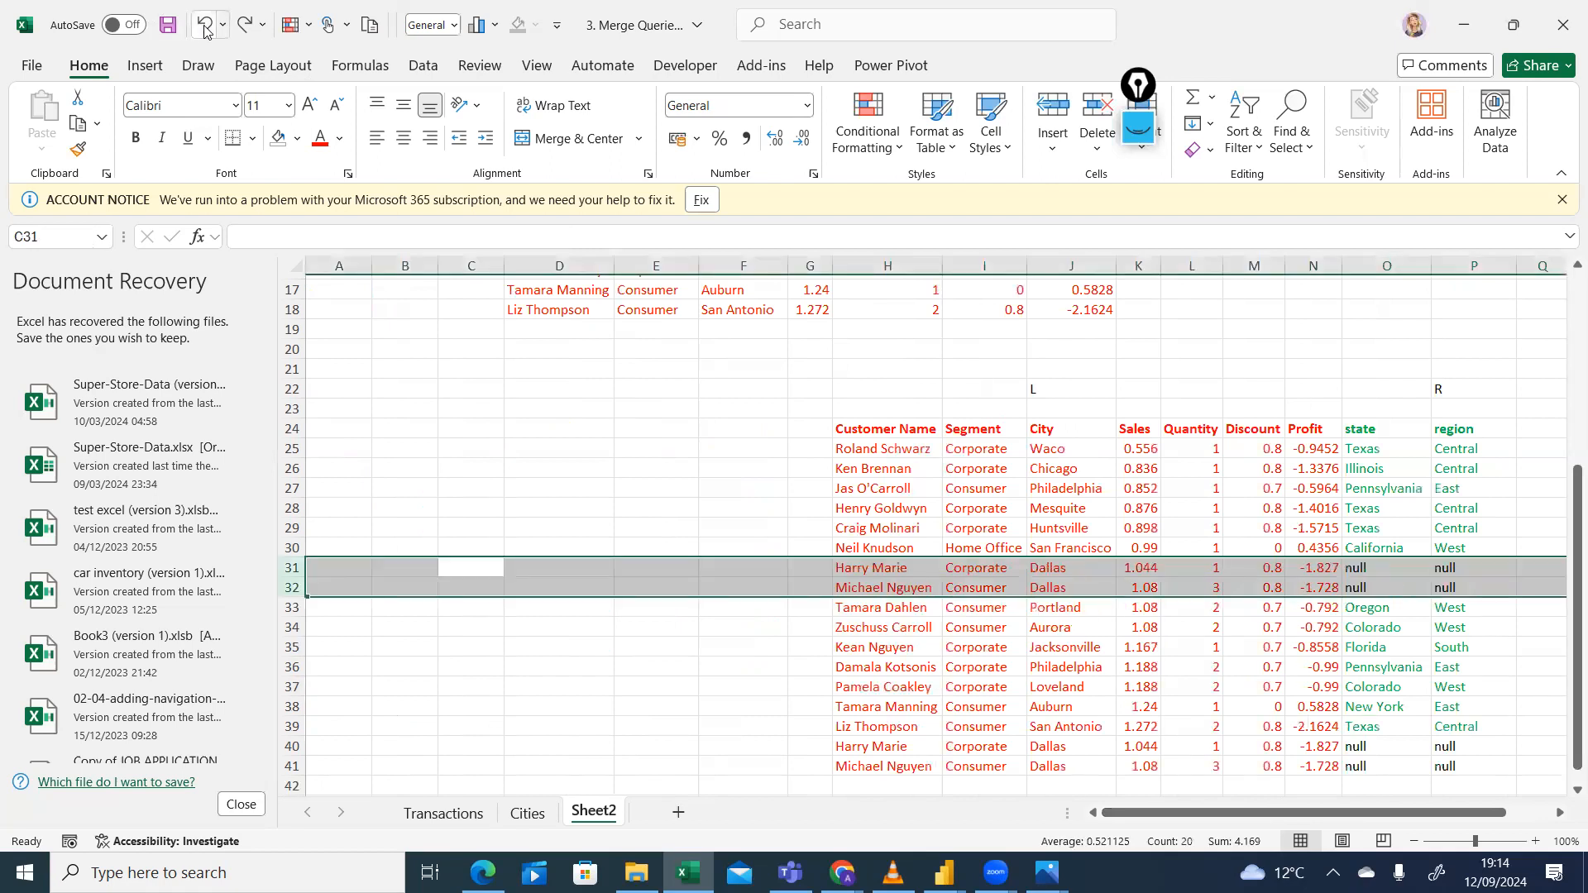
click(204, 27)
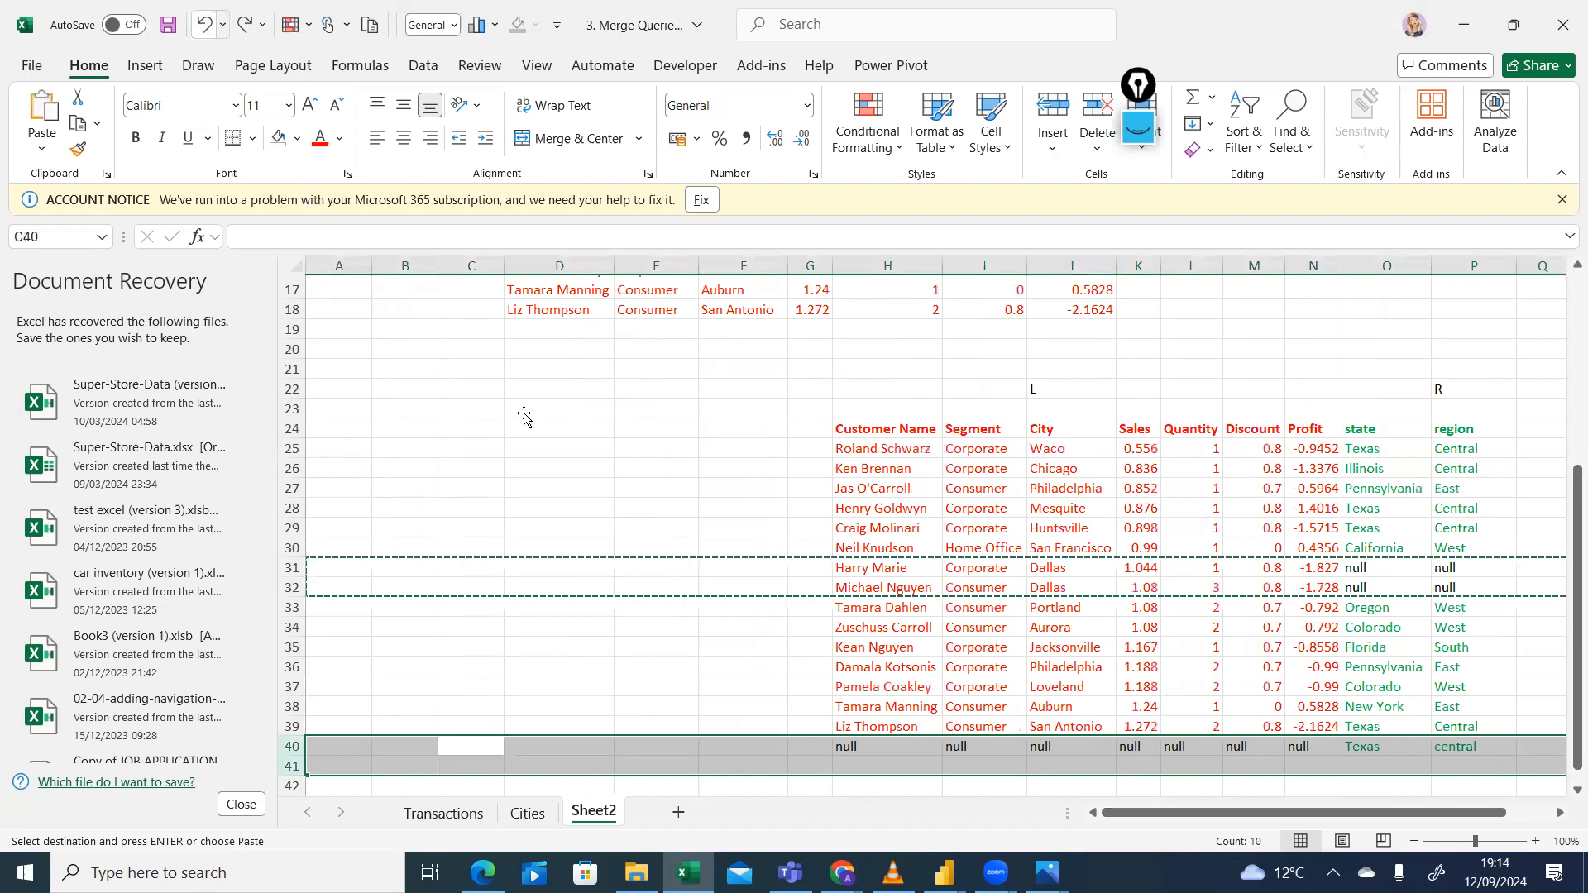
drag(1183, 813, 1401, 790)
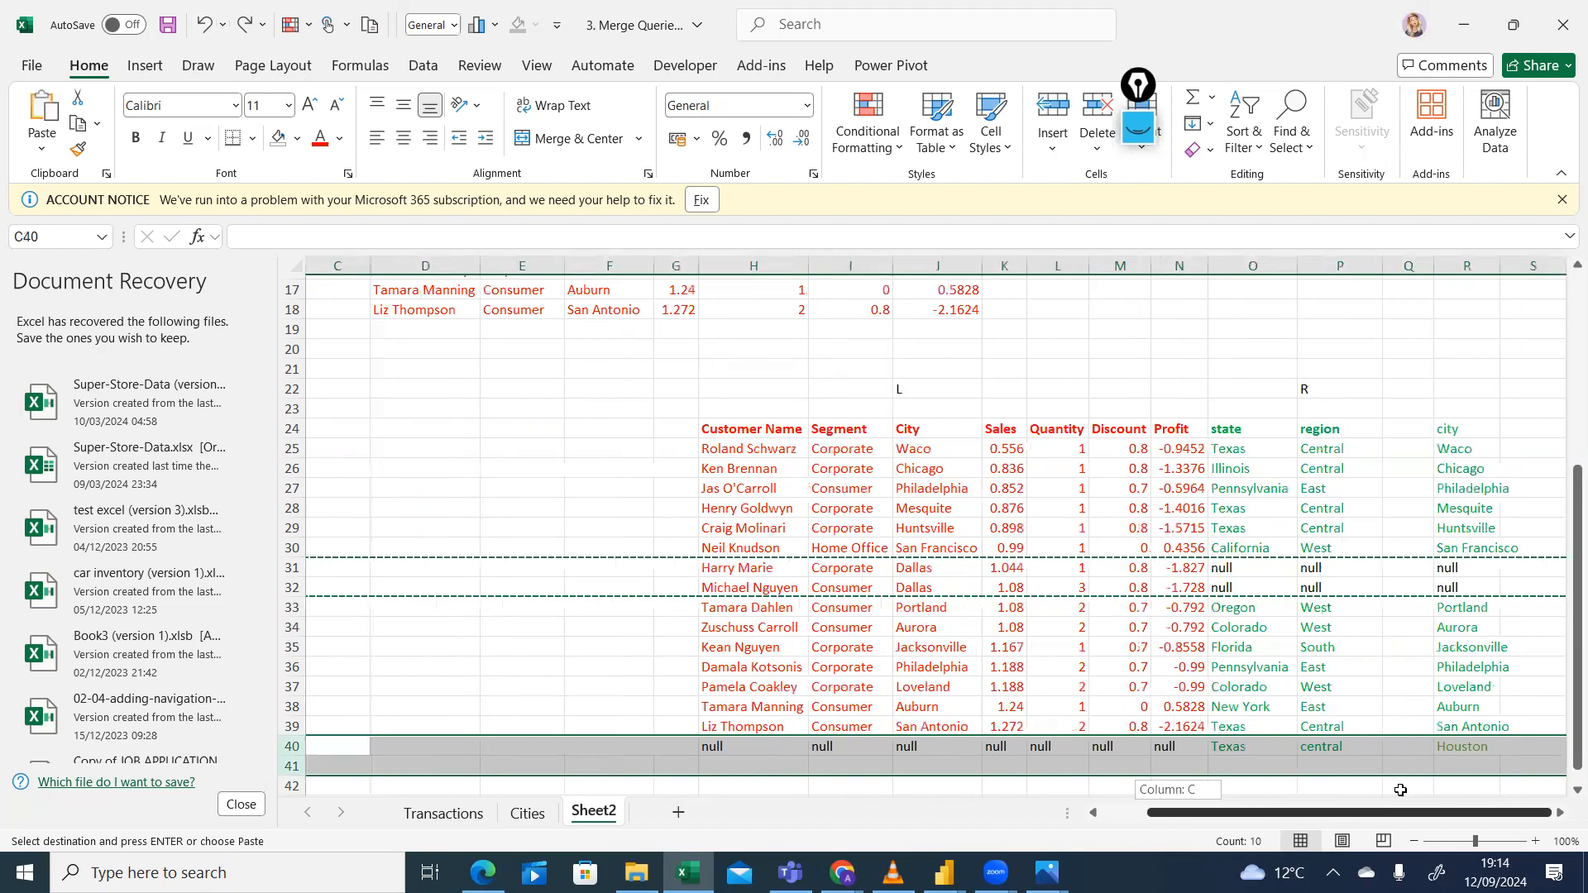
click(1291, 790)
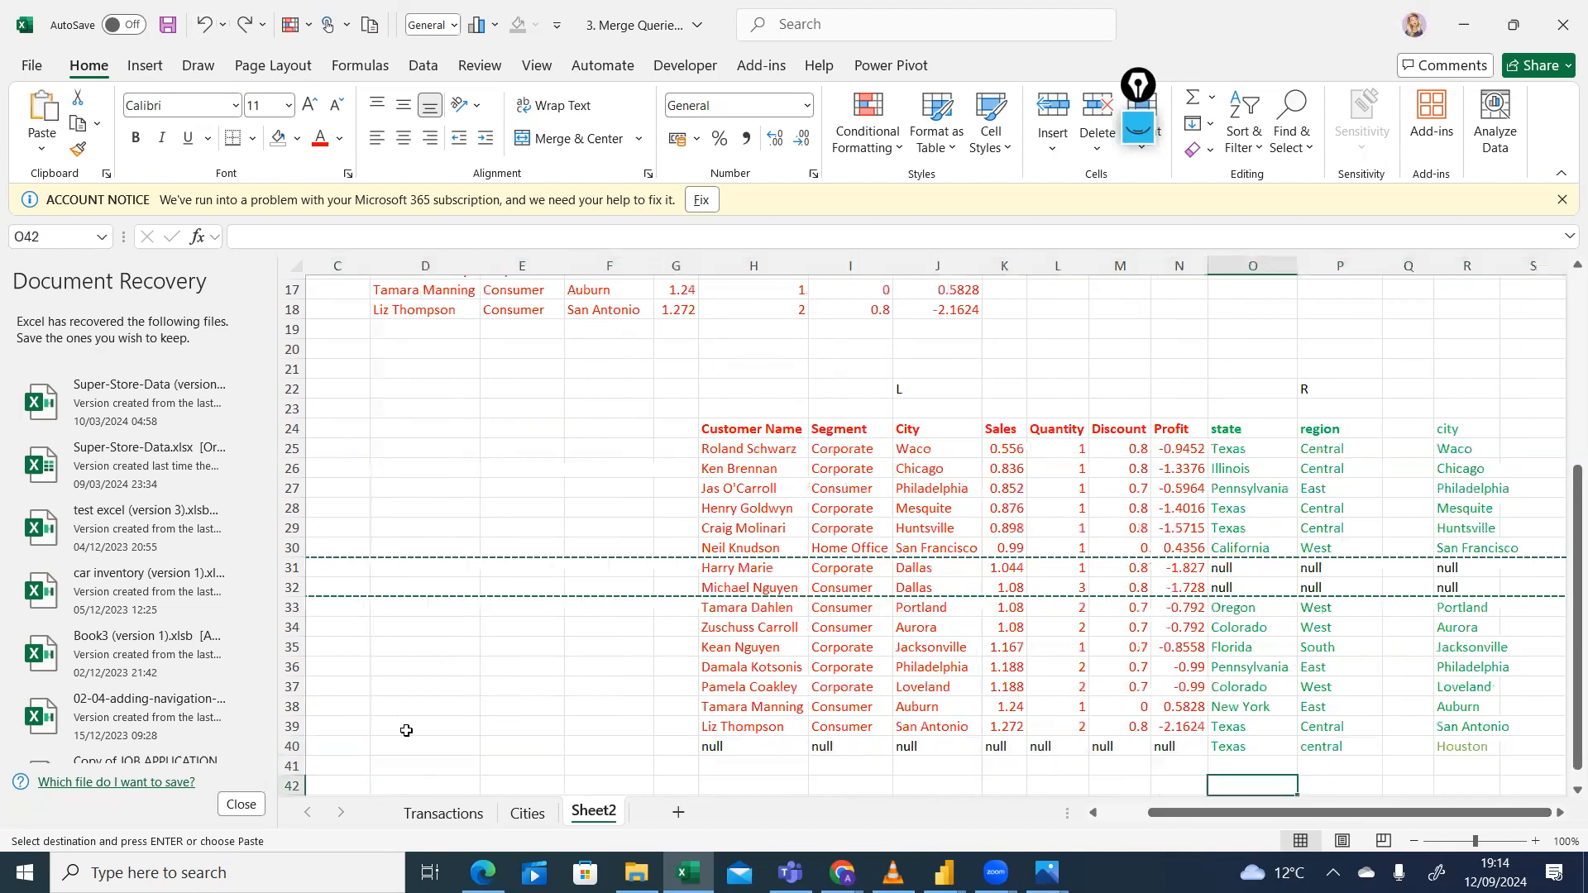
click(291, 747)
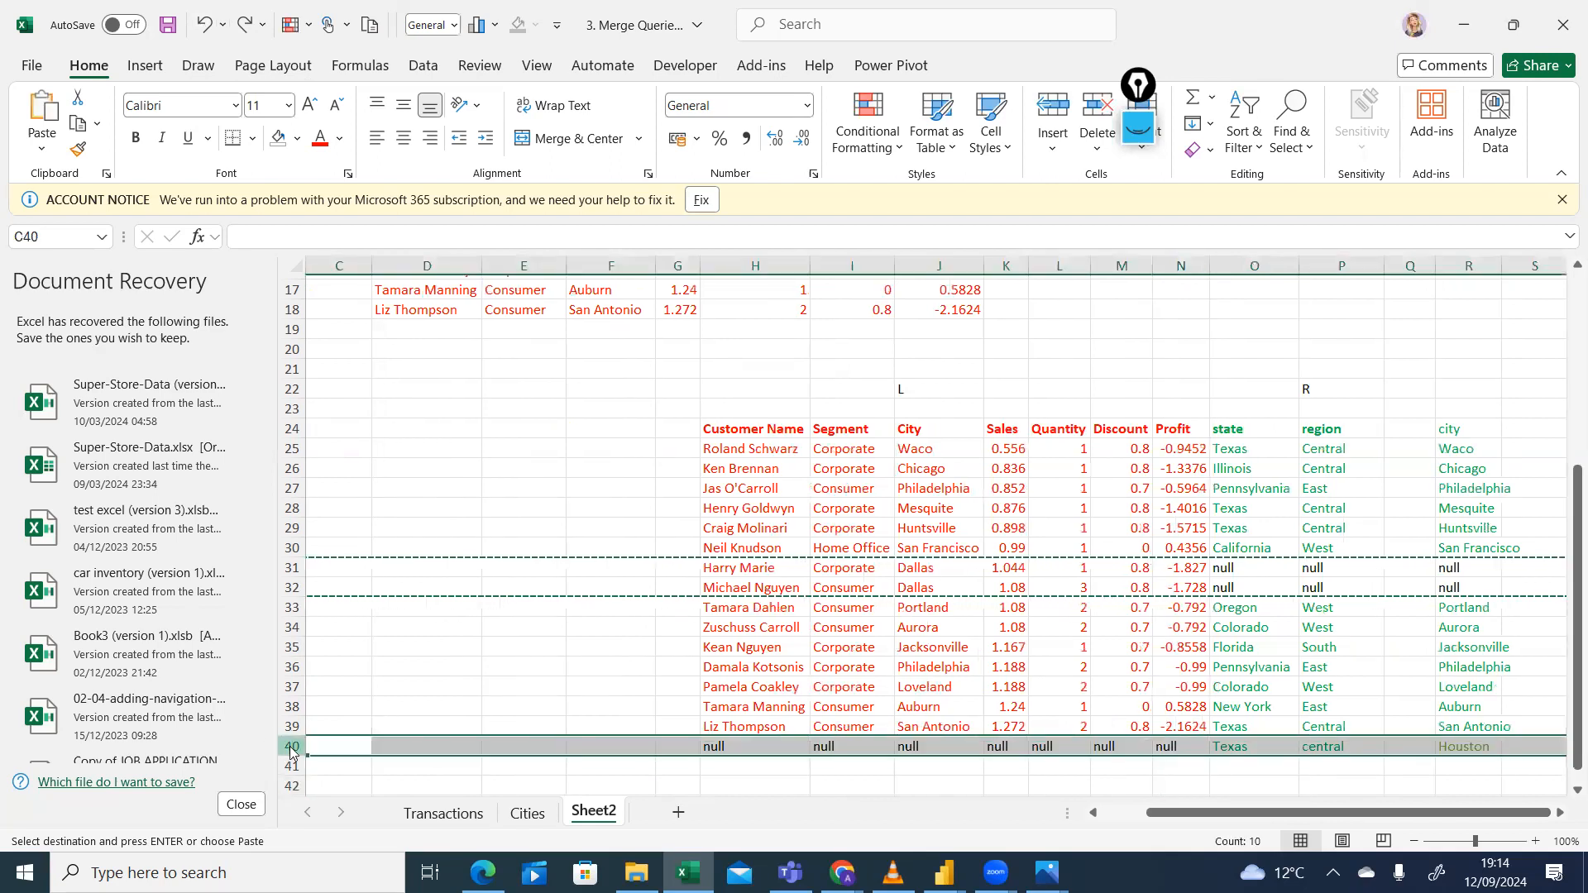
right_click(291, 749)
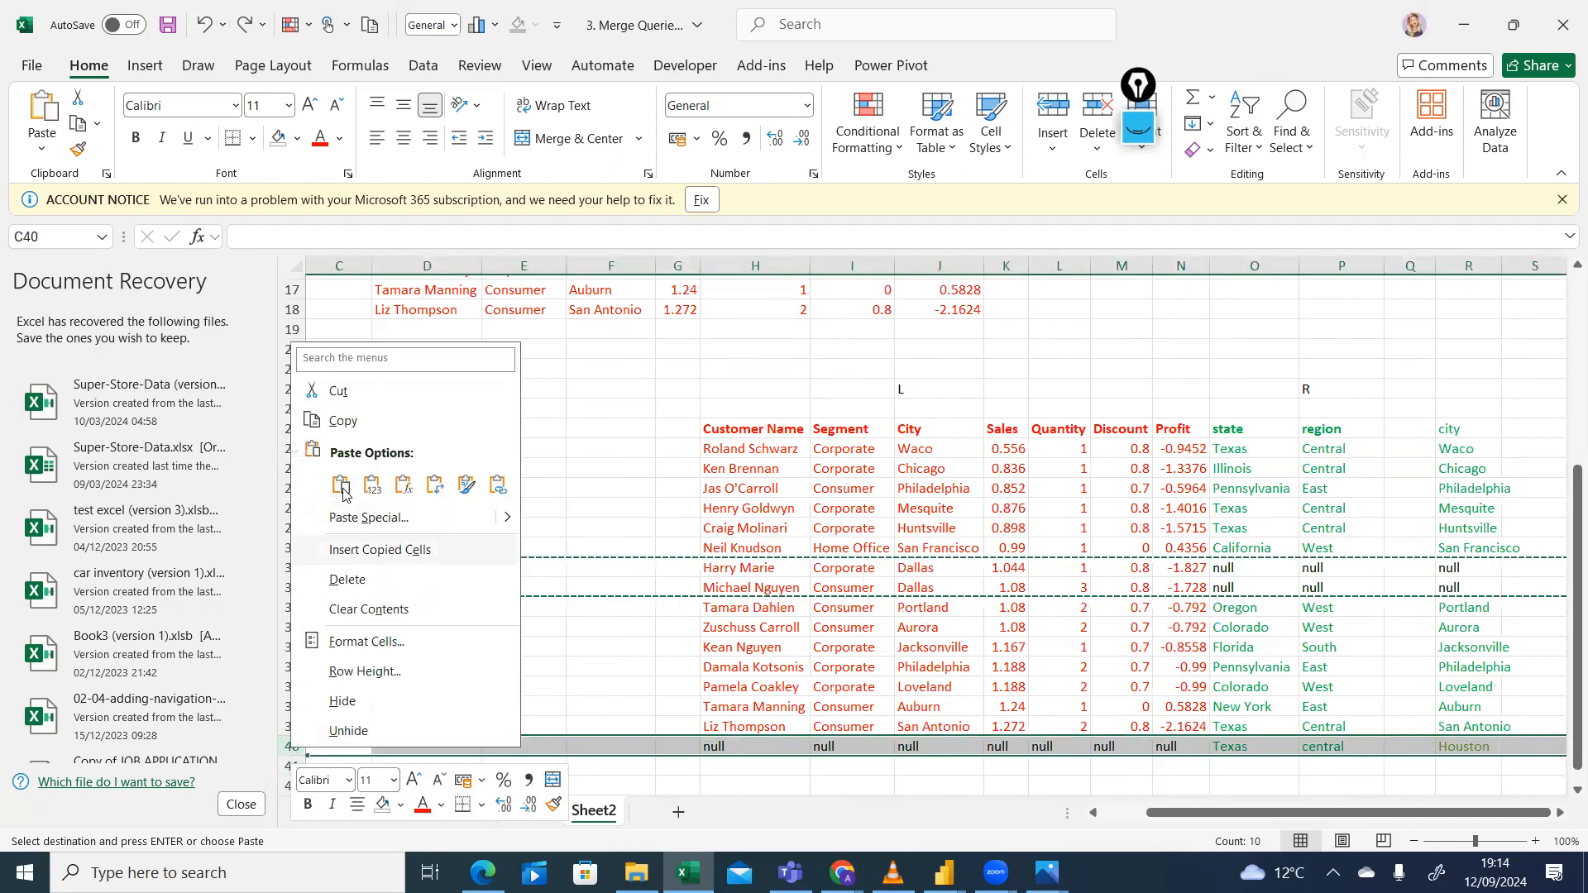
click(617, 659)
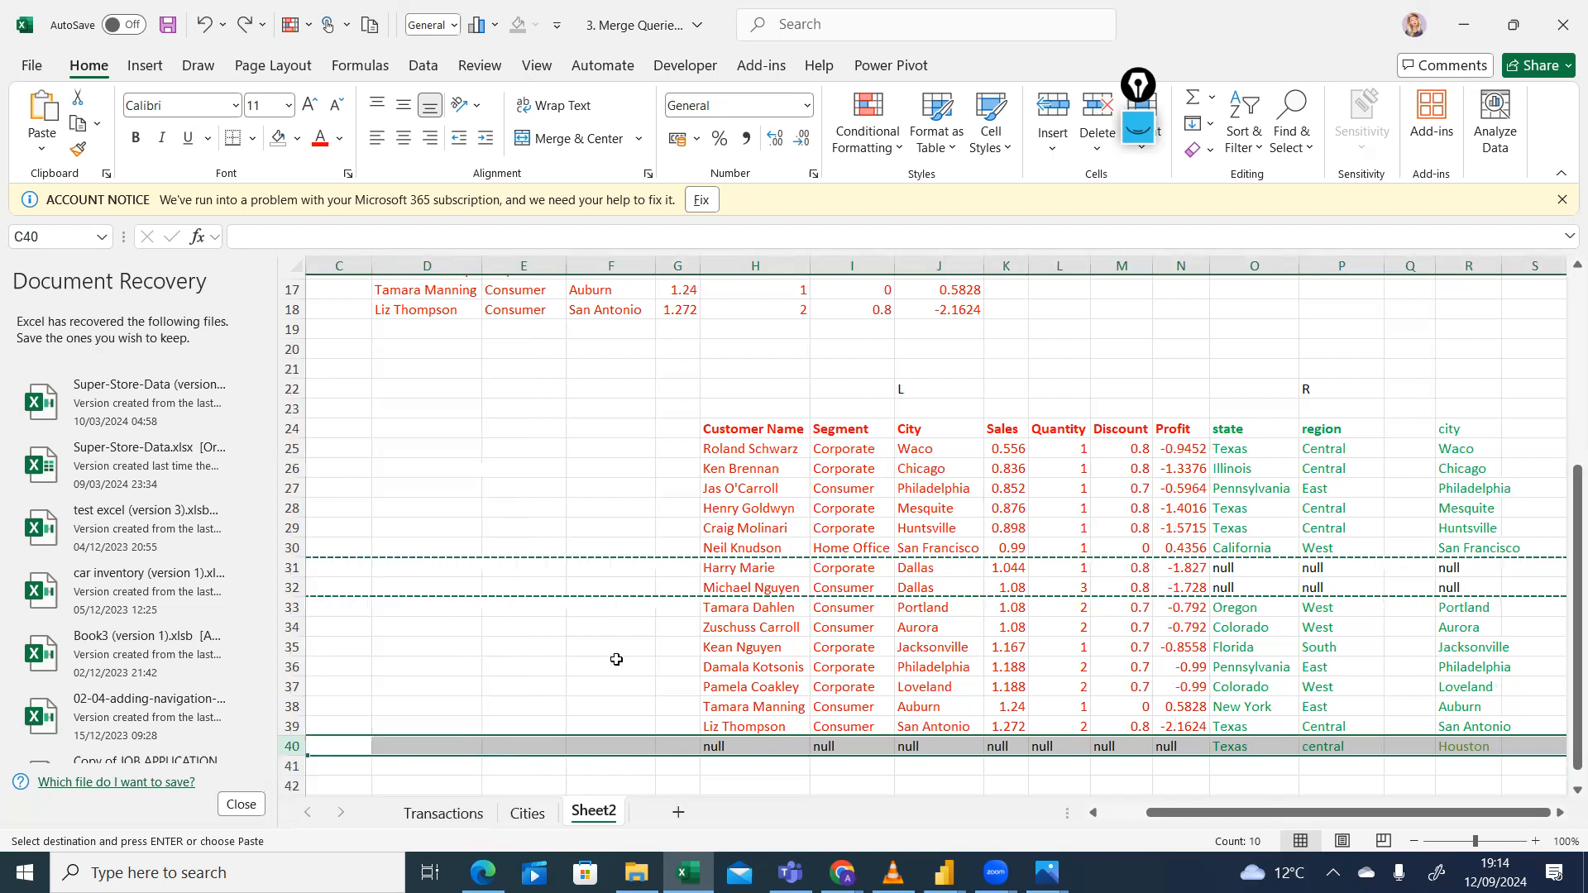
click(617, 660)
- Cancel the pending copy and insert two blank rows above the Houston row at row 40
key(Escape)
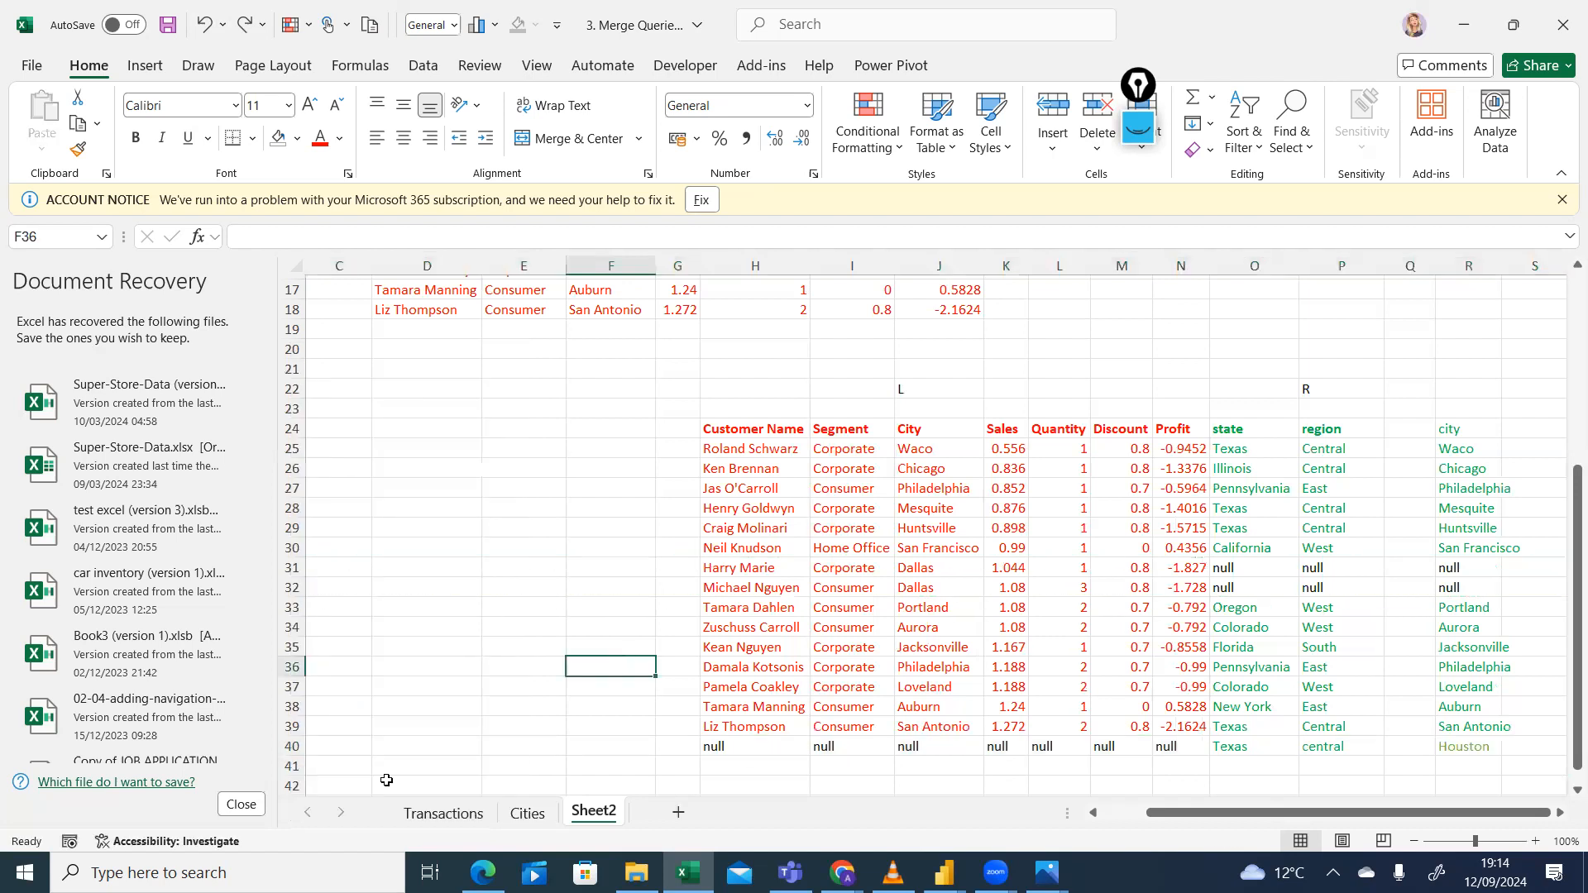
right_click(292, 747)
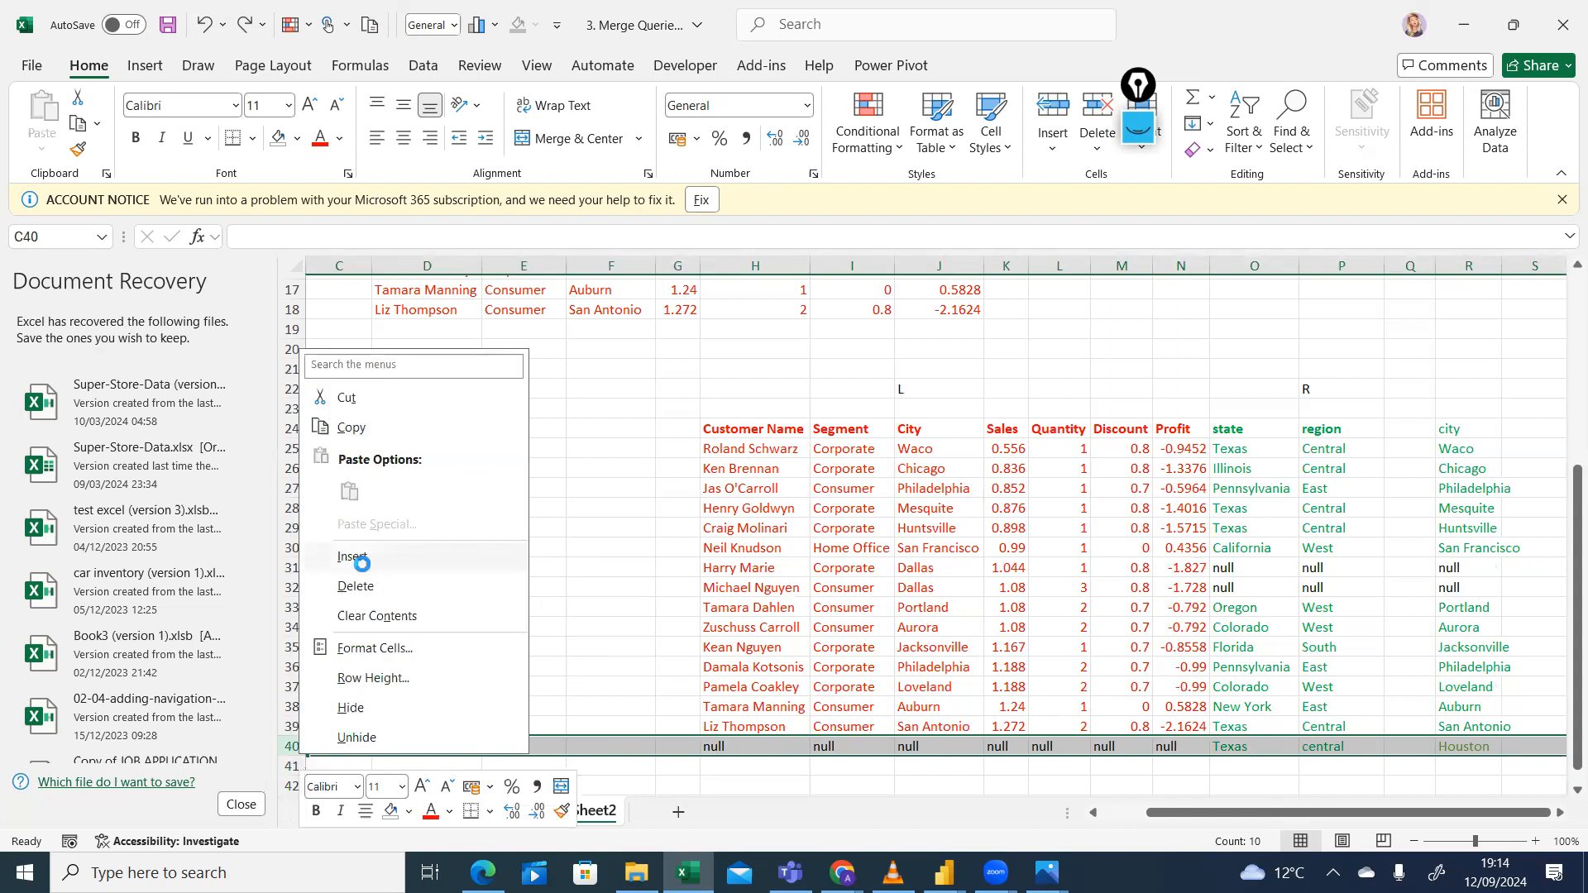
click(356, 558)
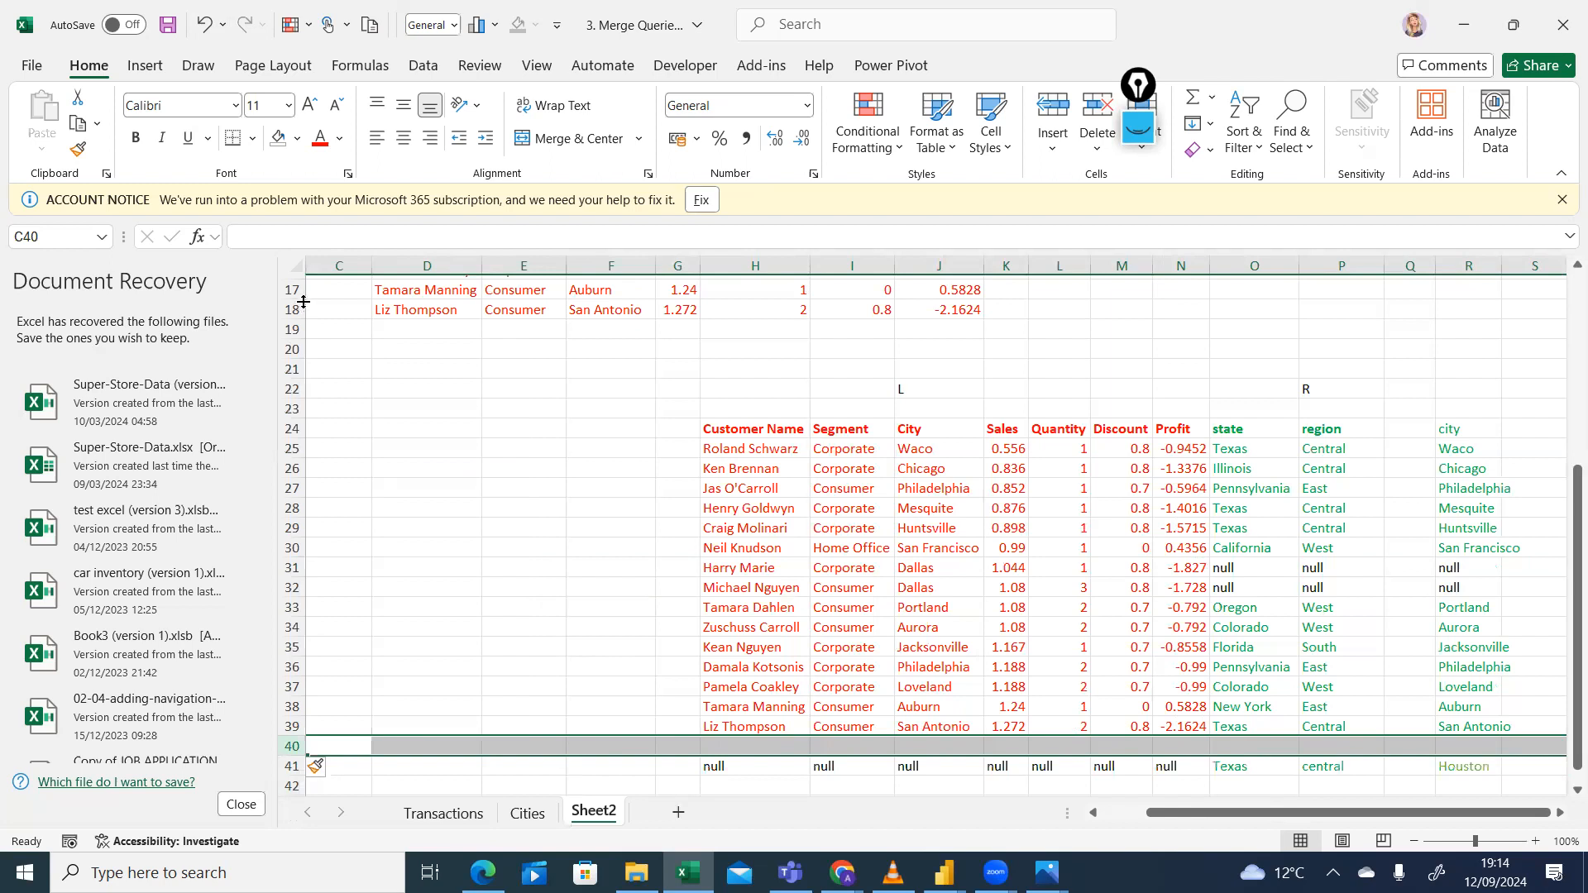
right_click(294, 747)
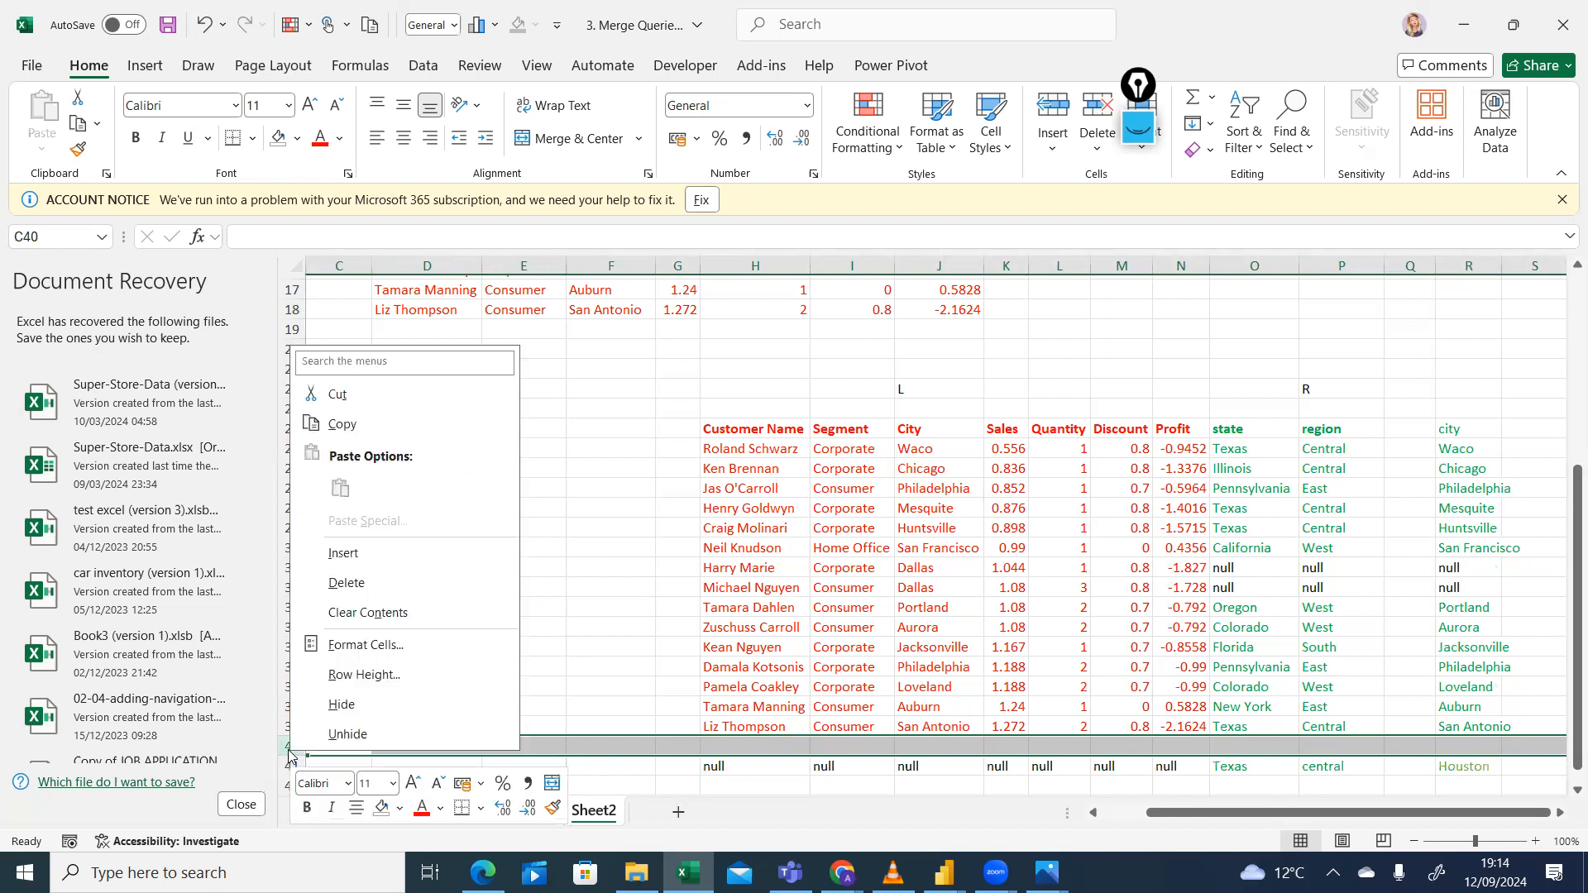
click(358, 553)
click(430, 588)
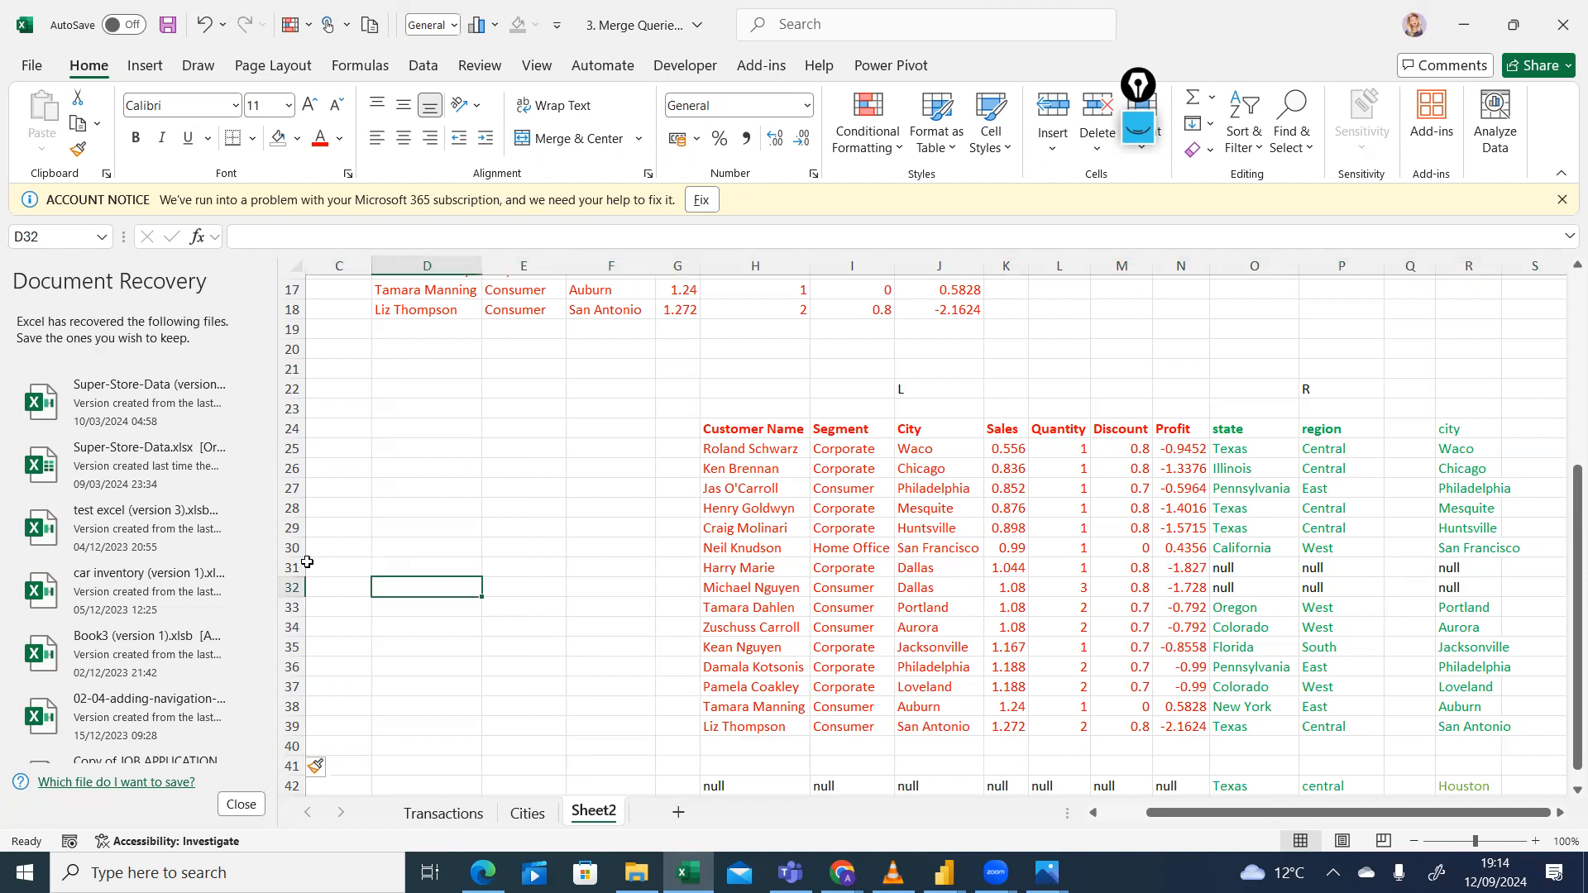
- Cut the two Dallas records in H31:R32 and paste them into the blank rows starting at H40
drag(718, 570, 1476, 592)
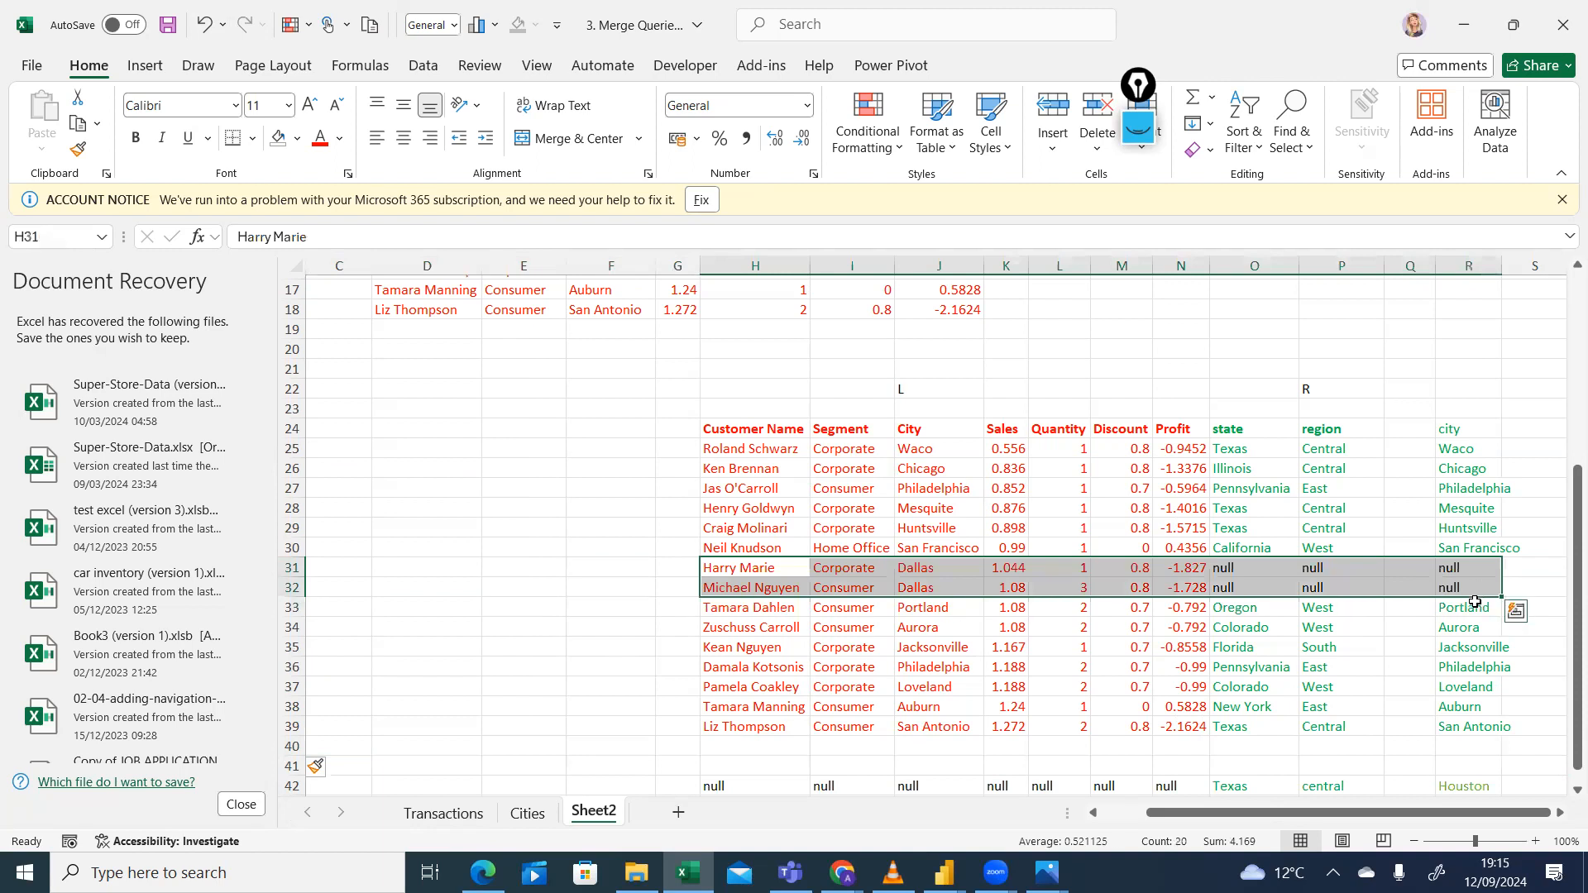
right_click(1312, 586)
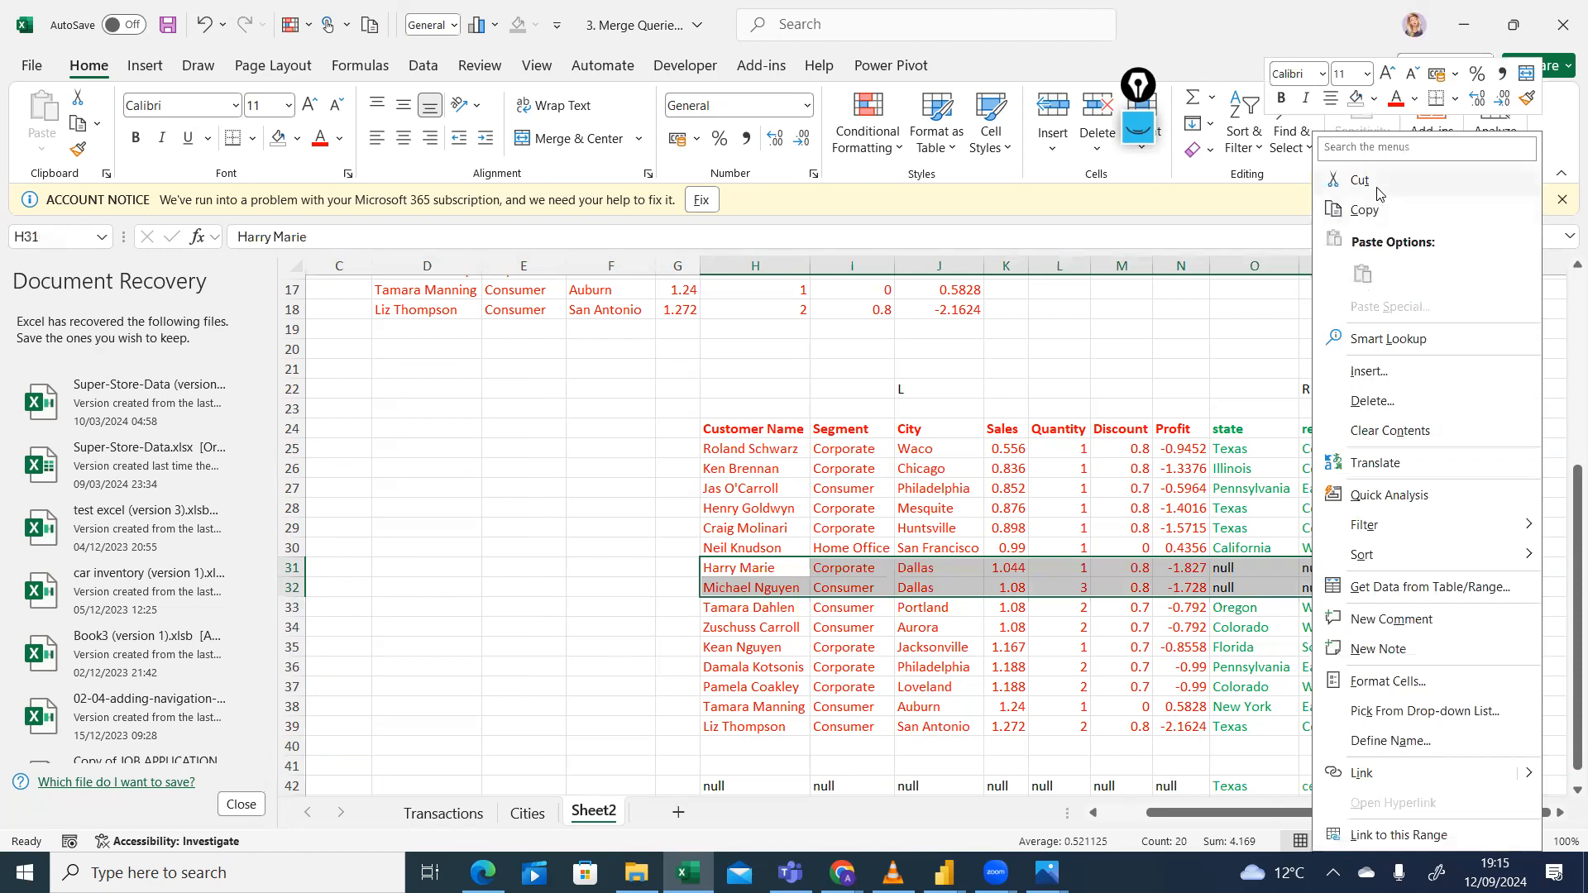
click(1361, 180)
click(736, 745)
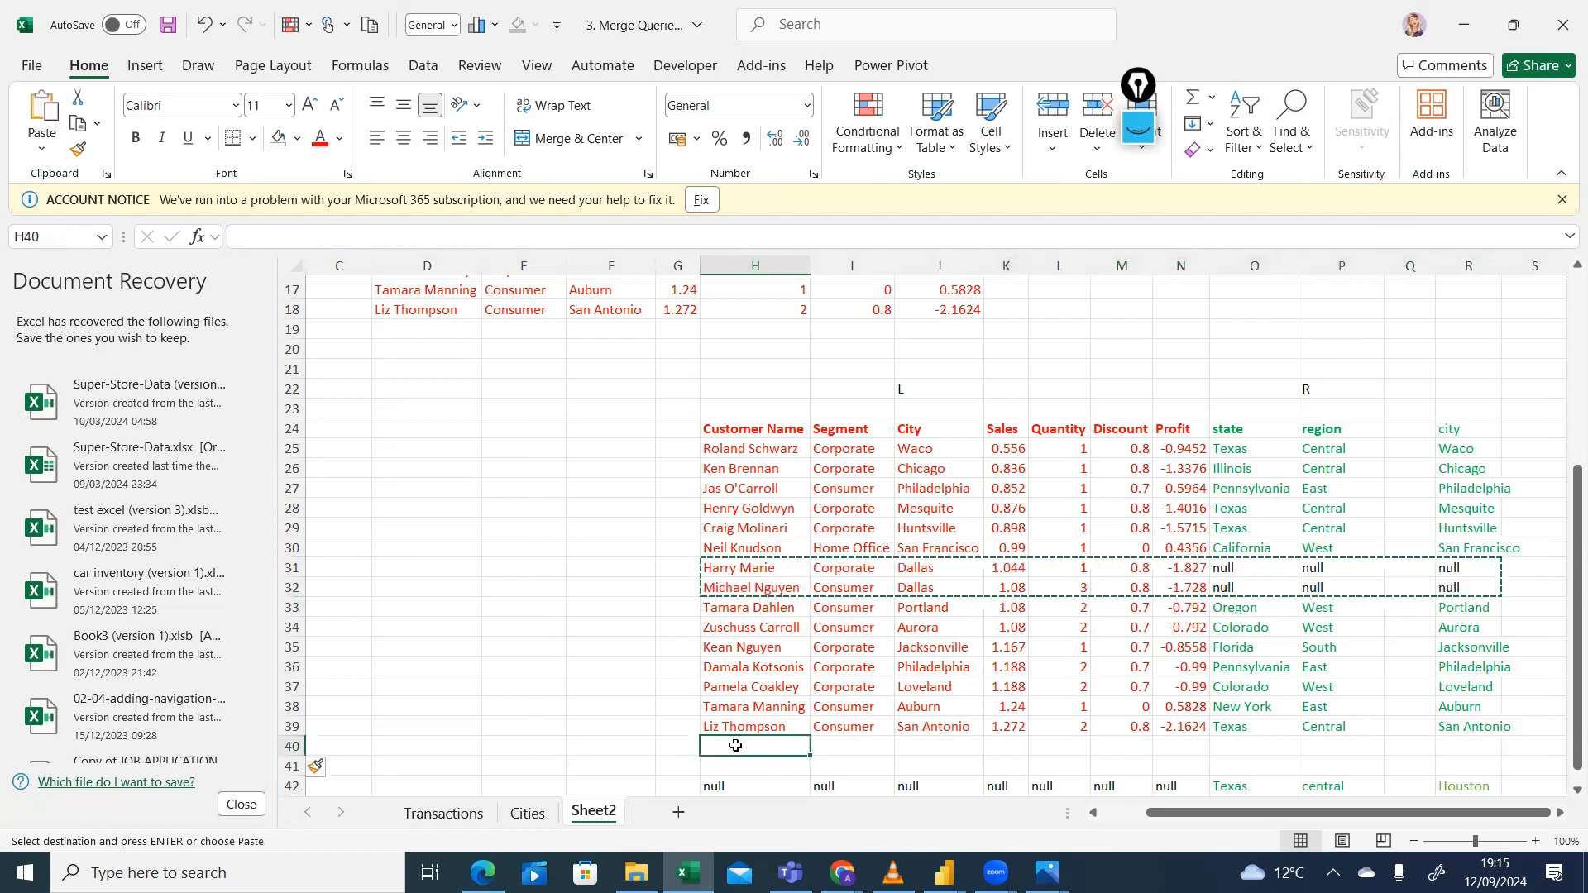
right_click(736, 745)
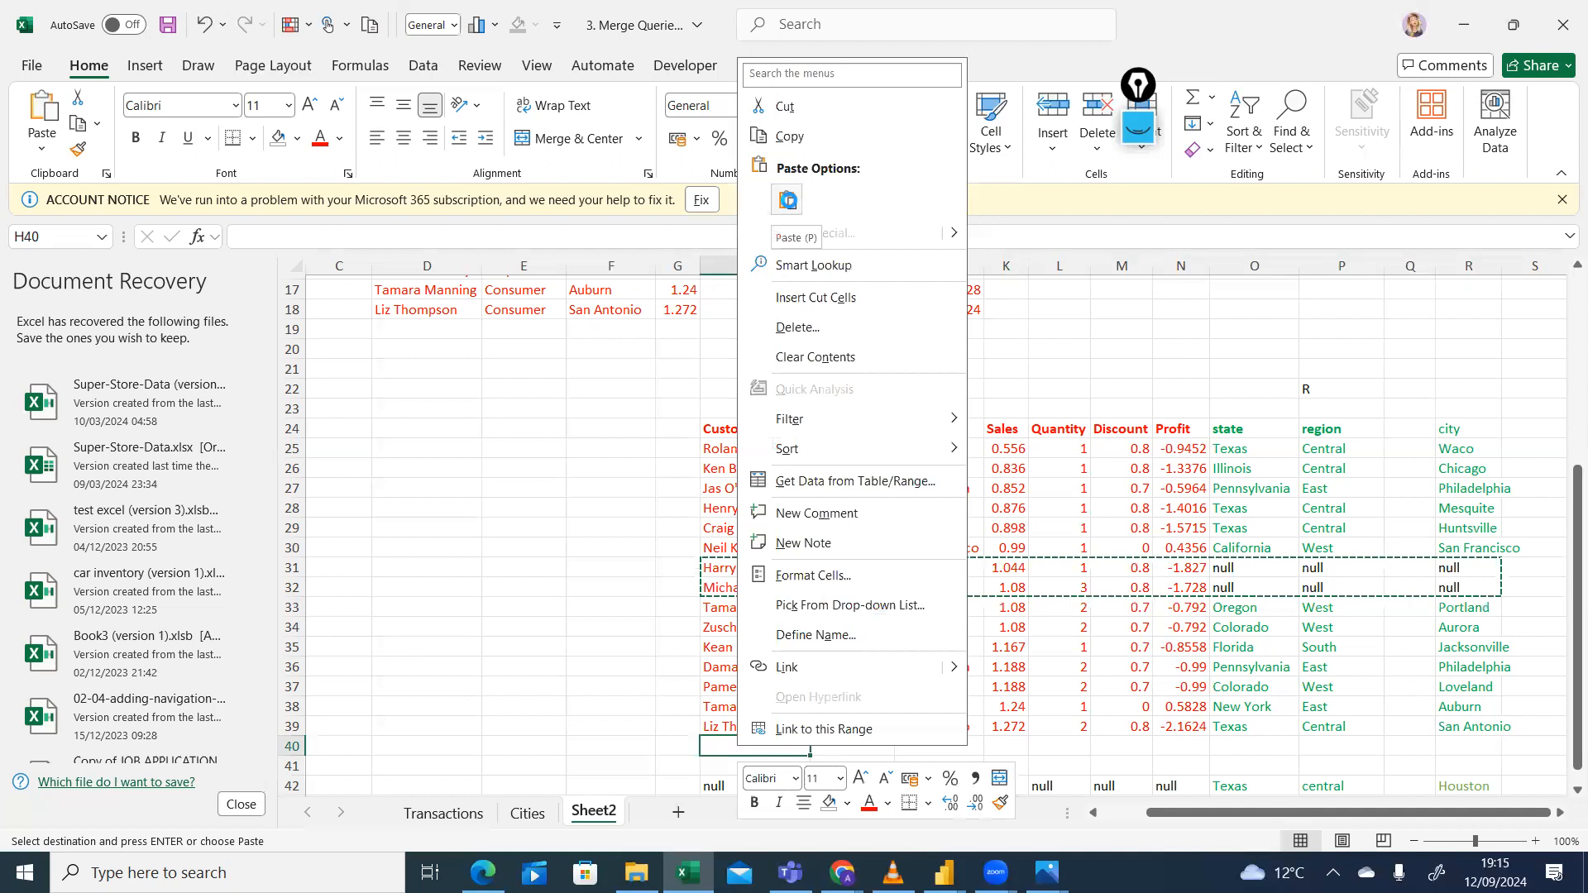
click(788, 200)
click(480, 679)
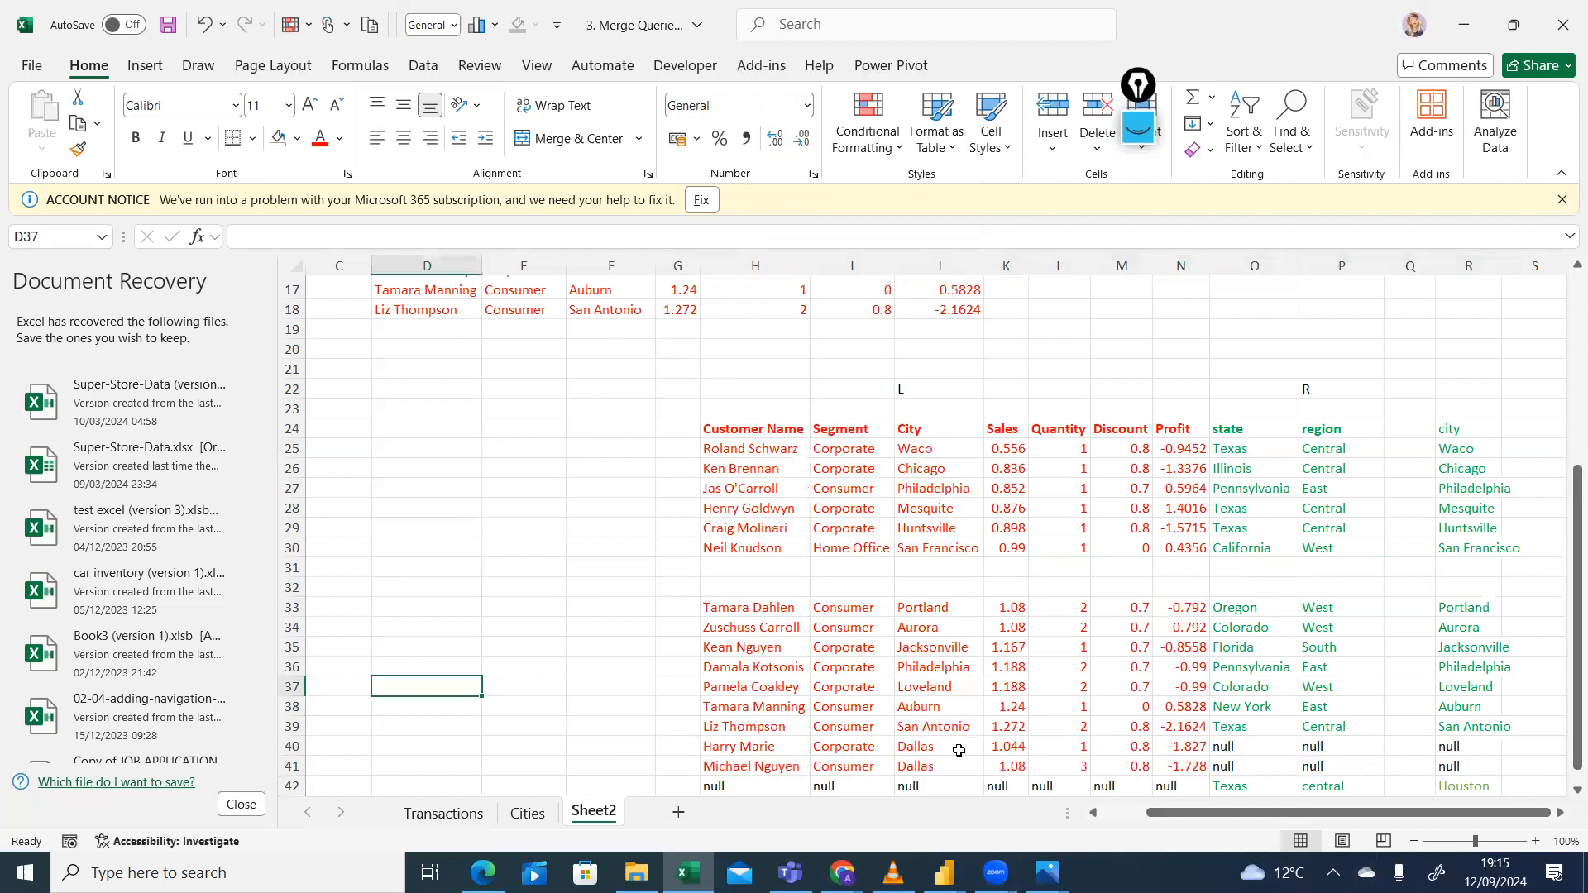
- Make the Dallas city cells J40:J41 and the Houston city cell R42 bold
drag(914, 748, 915, 766)
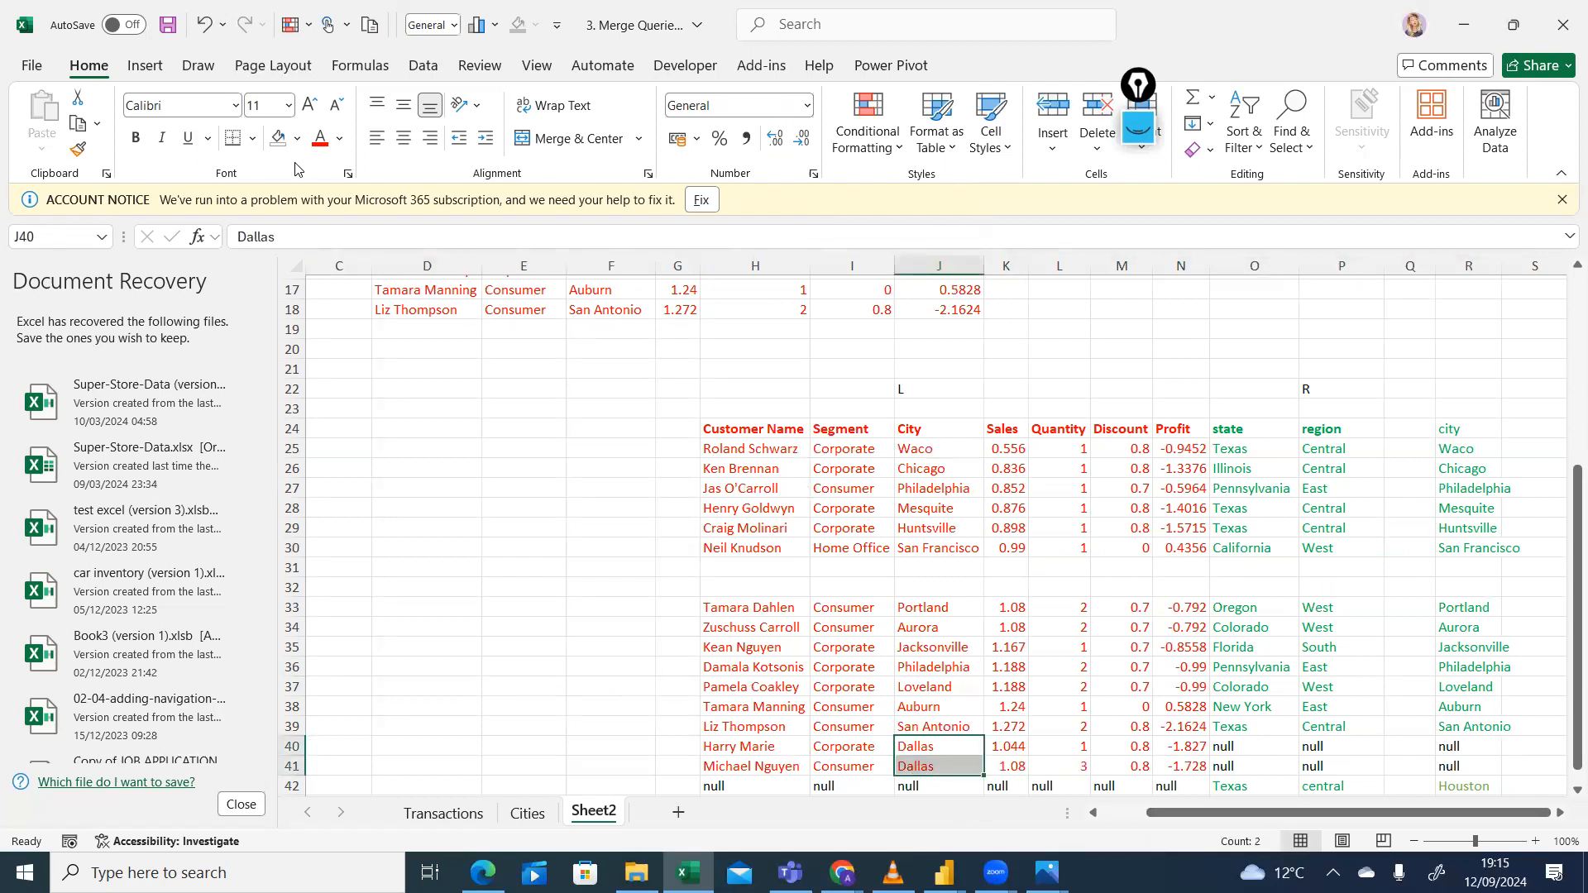
click(137, 139)
click(602, 634)
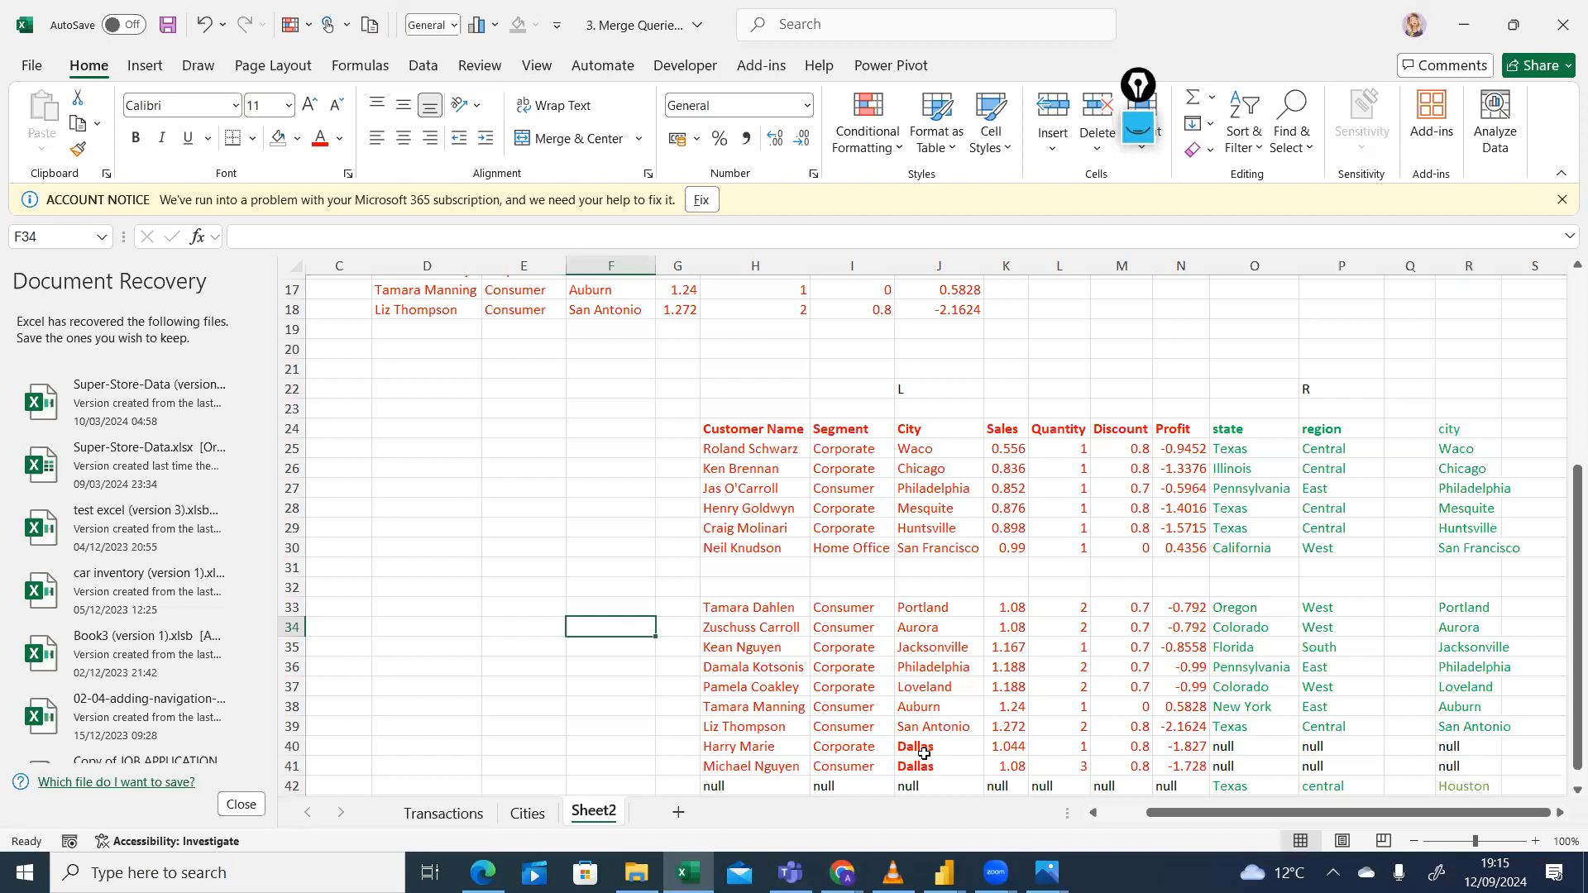
click(1459, 785)
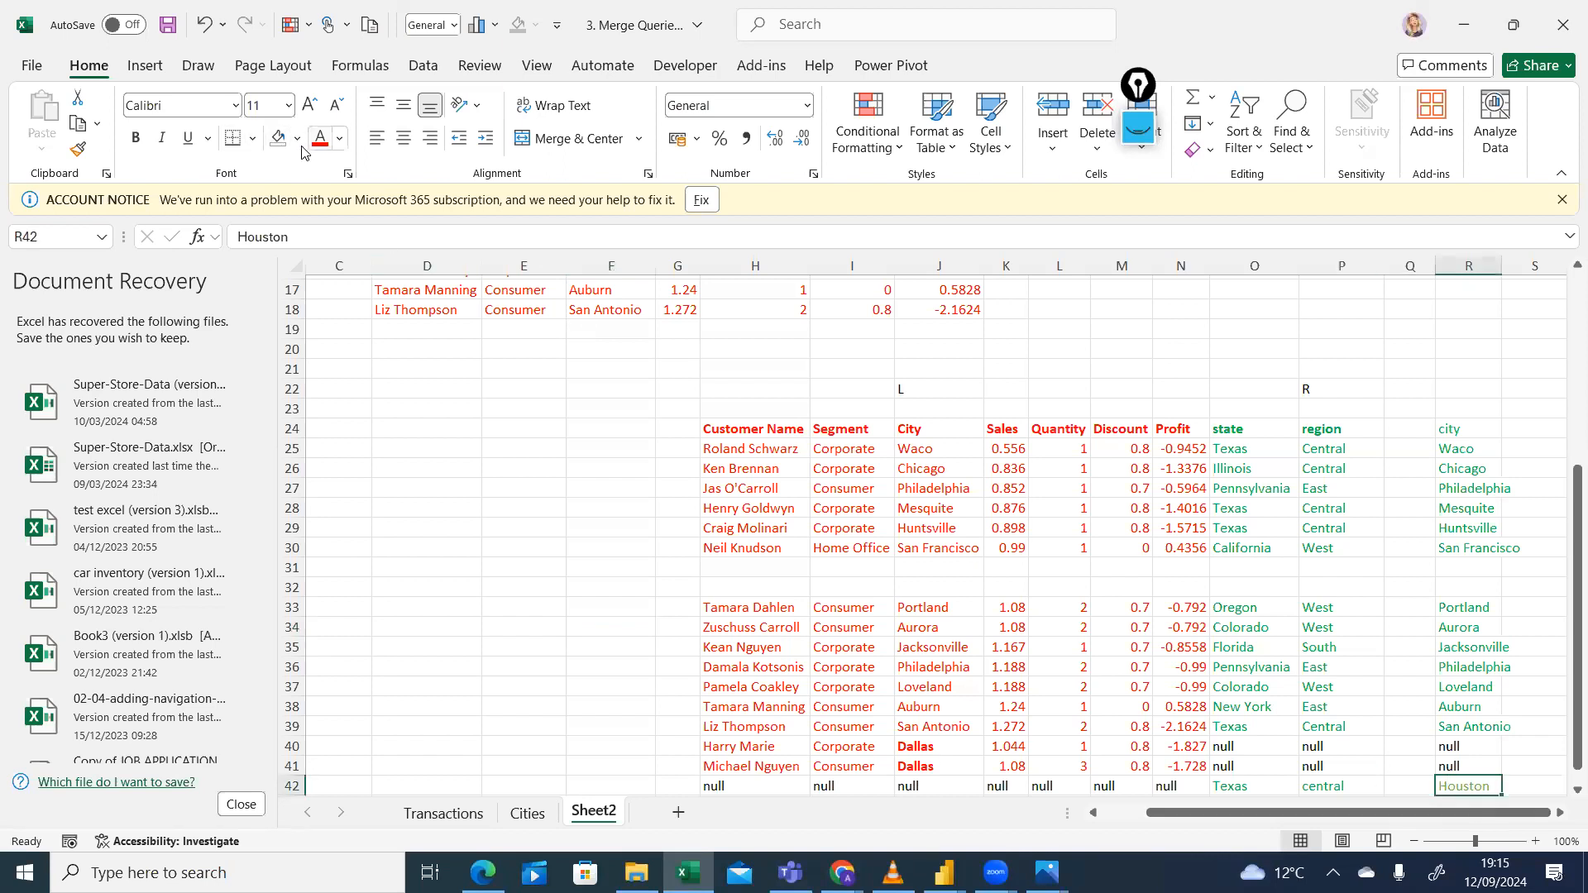
click(135, 137)
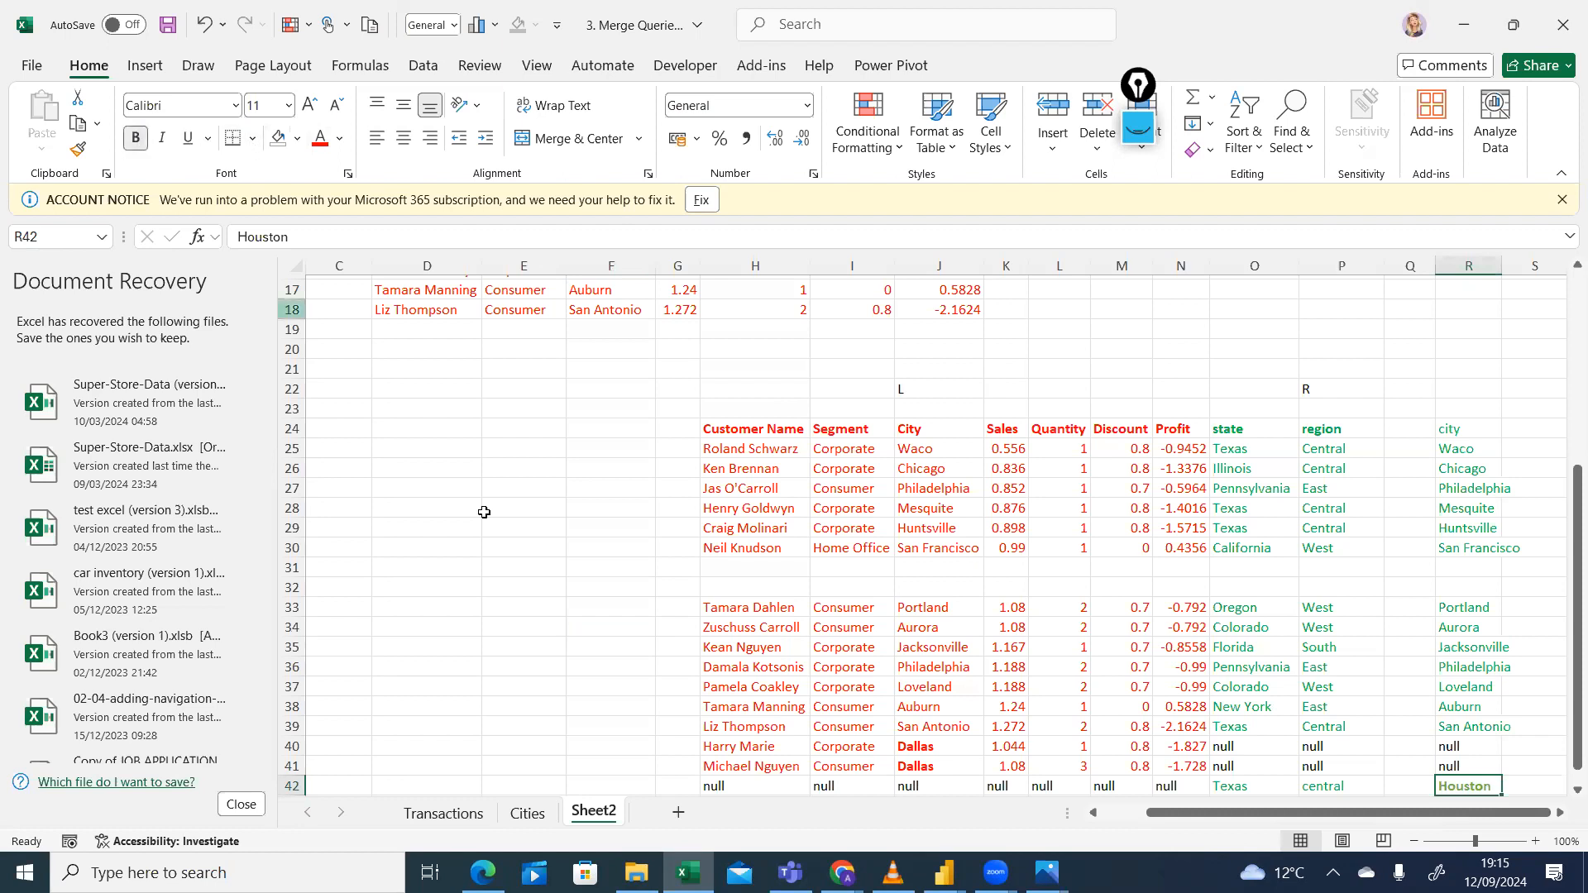
- Fill the unmatched Houston row's cells H42:P42 with orange
click(506, 528)
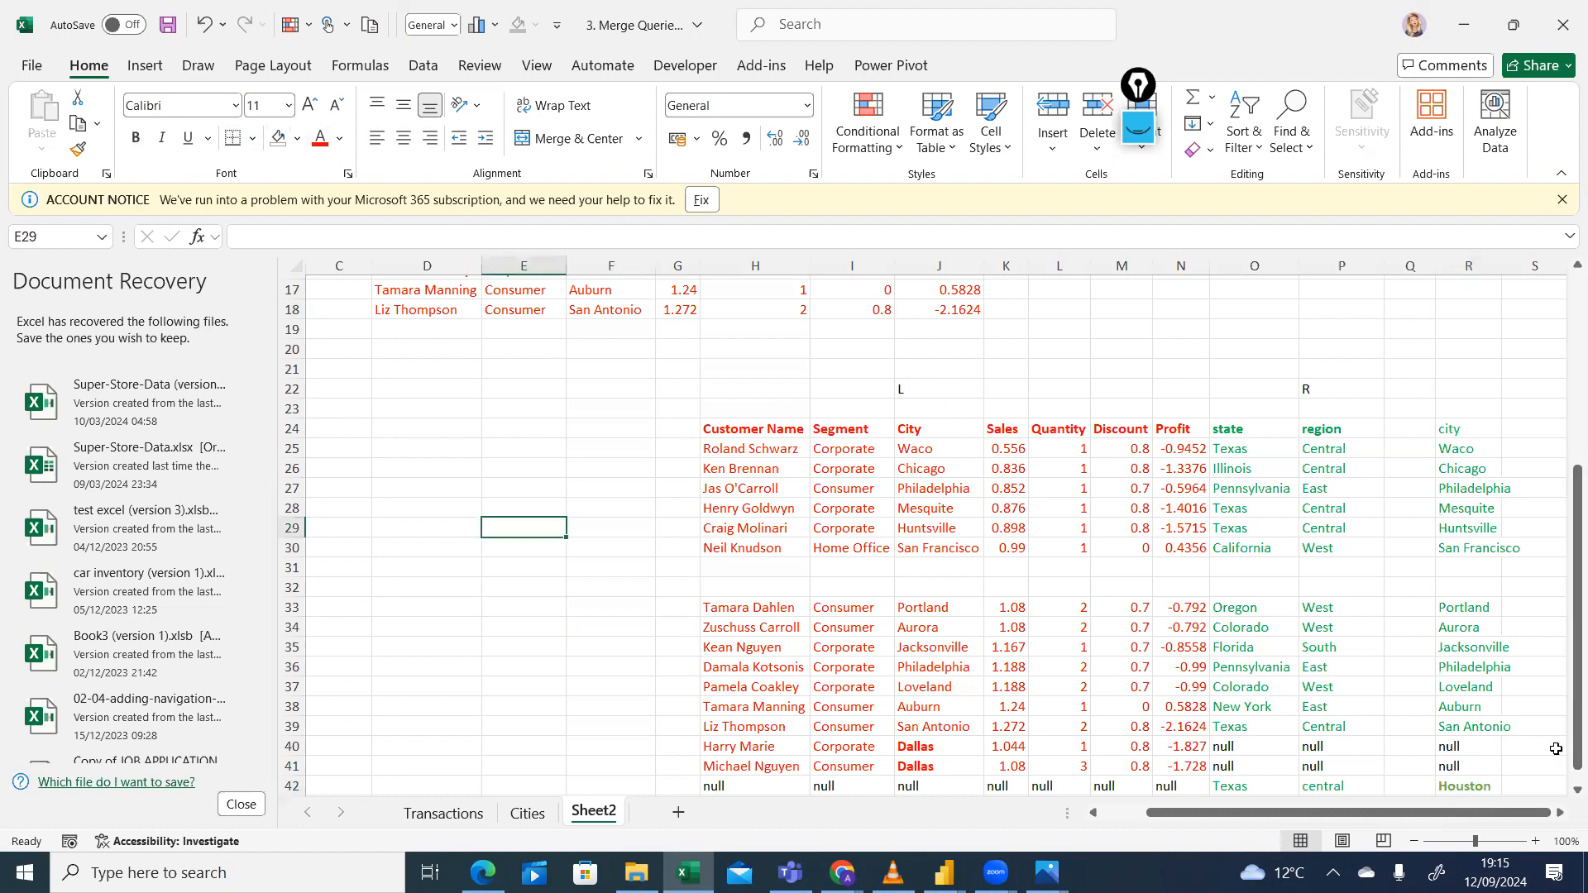
drag(1578, 759, 1574, 778)
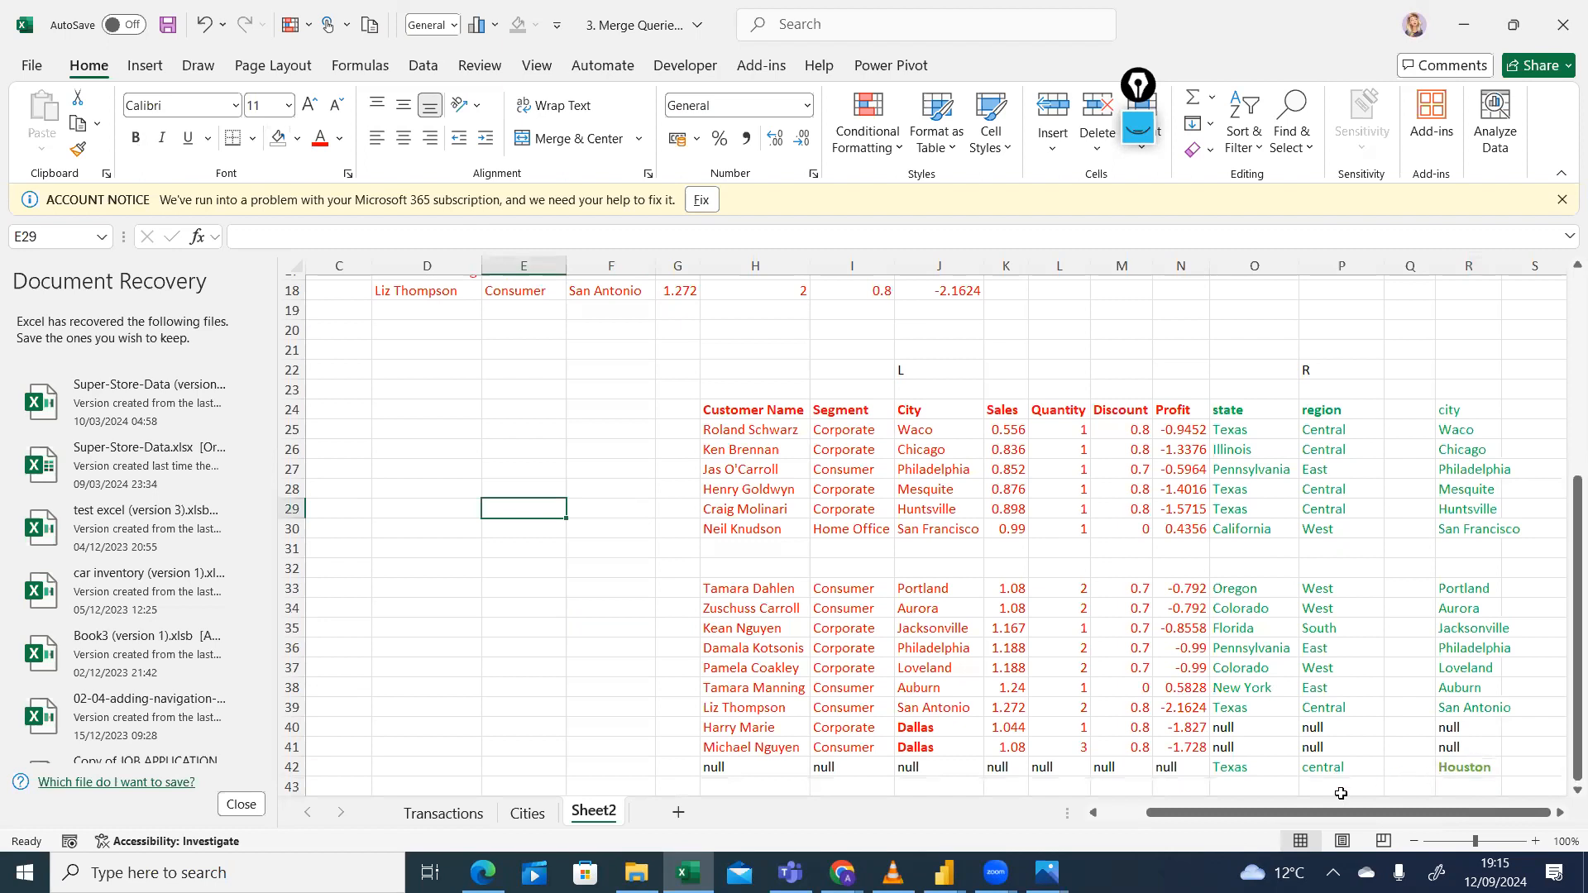
click(1477, 771)
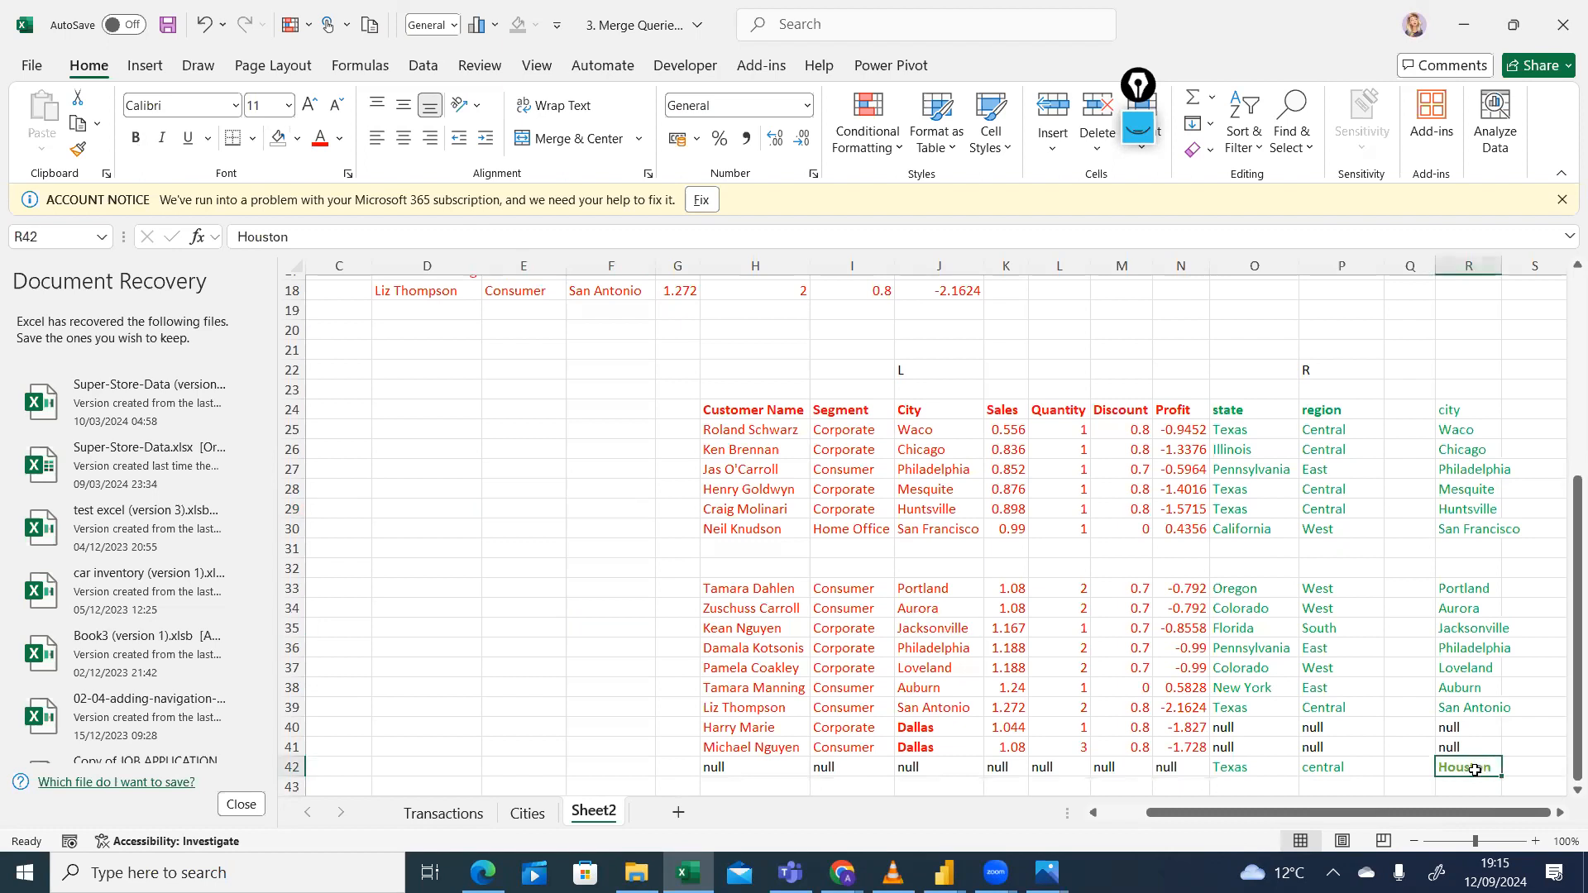
key(ctrl+b)
drag(1331, 770, 784, 776)
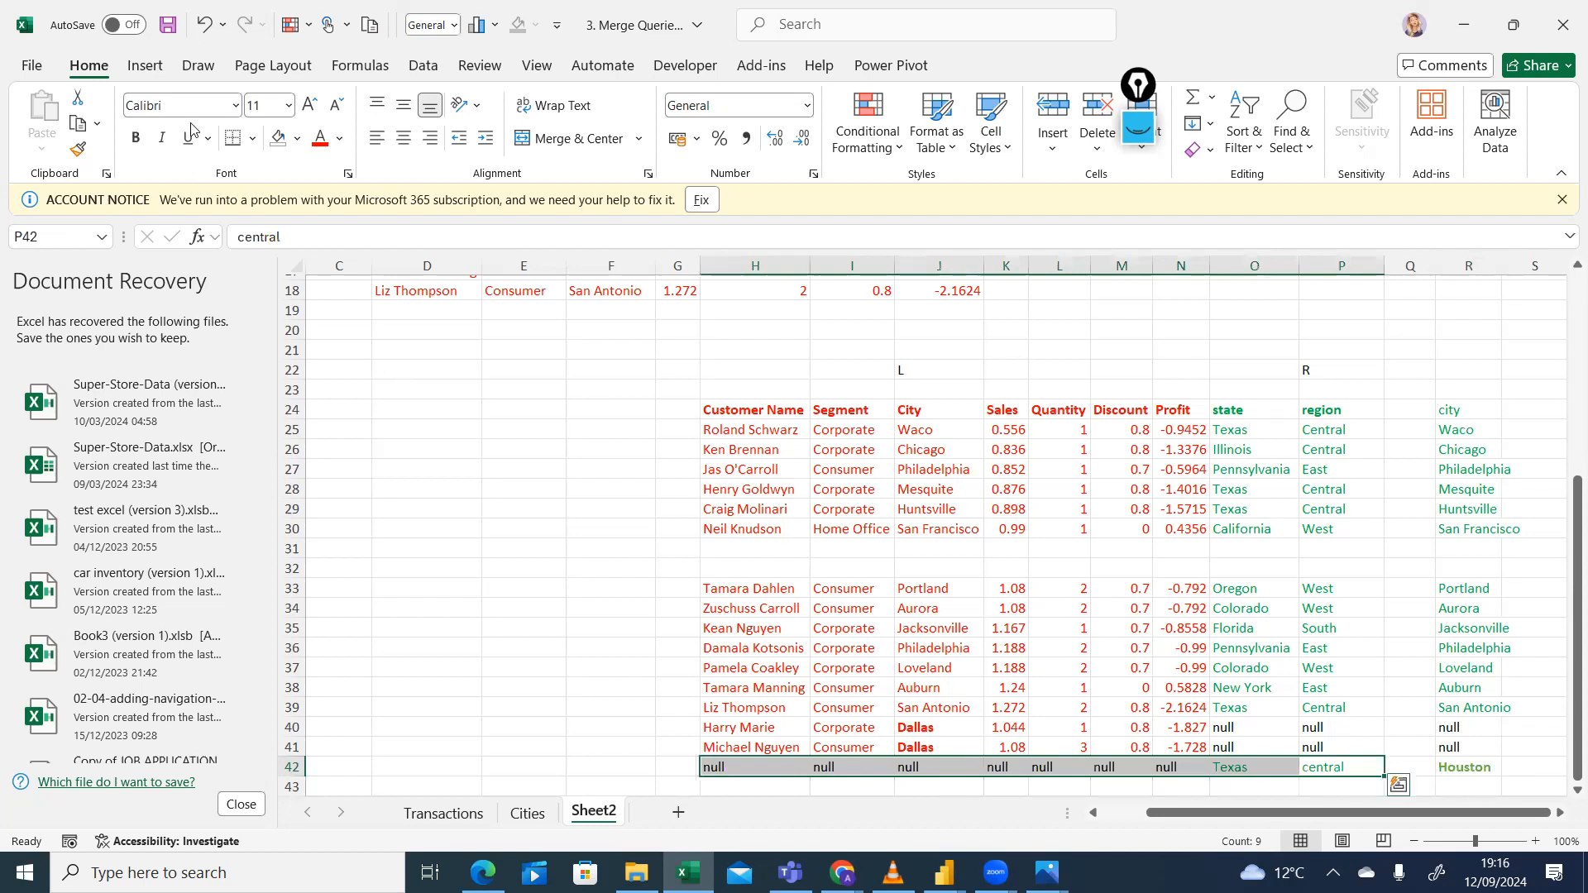
click(297, 138)
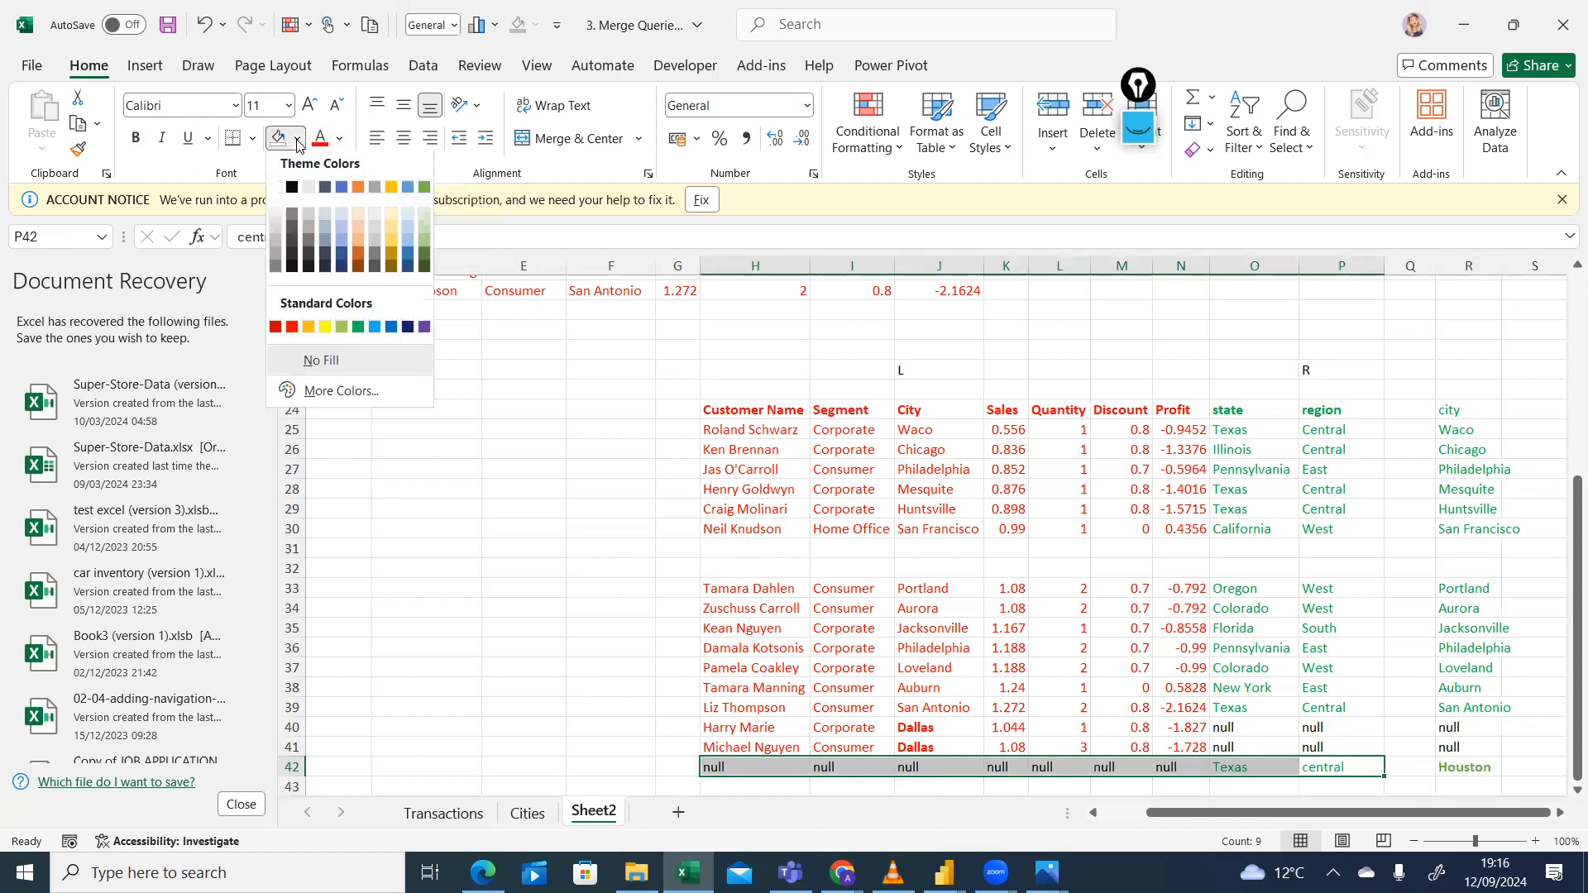
click(308, 332)
click(505, 574)
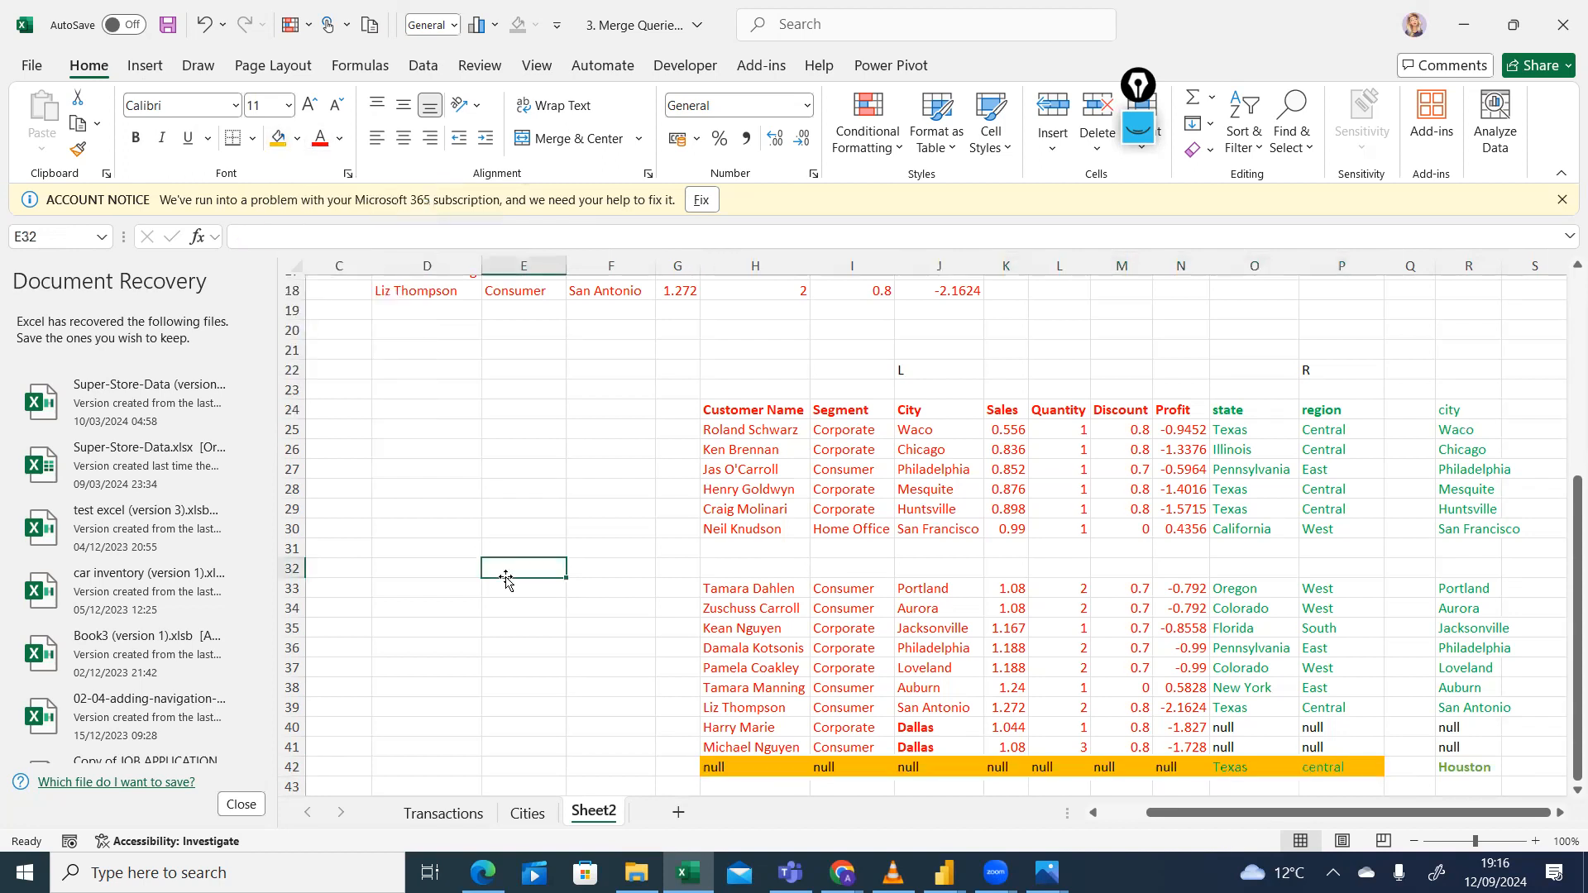
- Switch to the Power Query Editor window of practice PQ and display the Transactions query
click(944, 873)
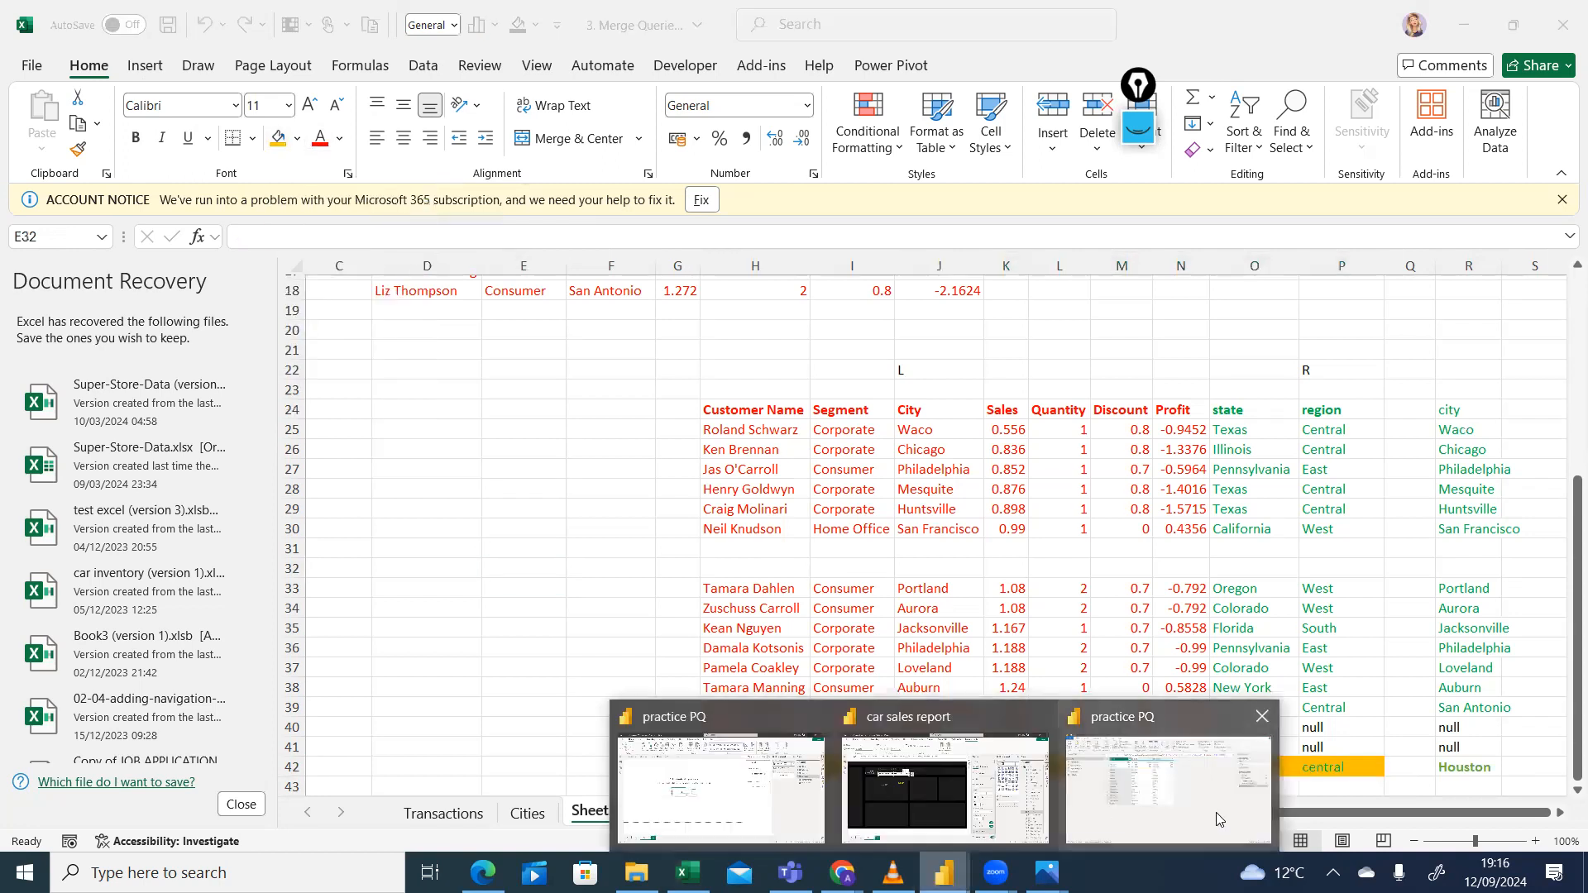
click(1213, 812)
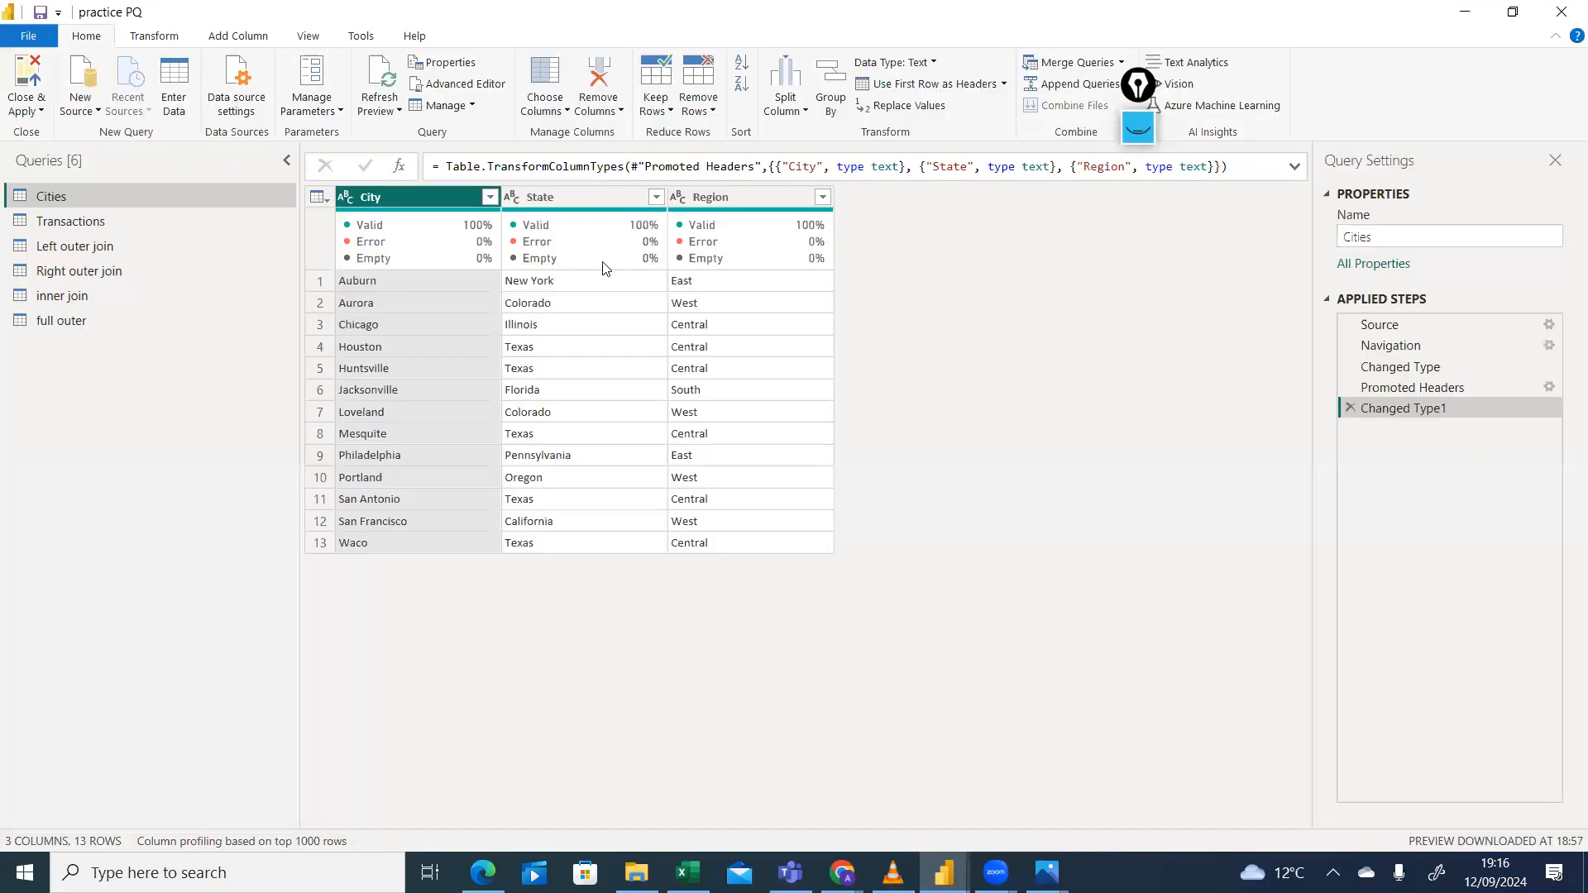
click(94, 223)
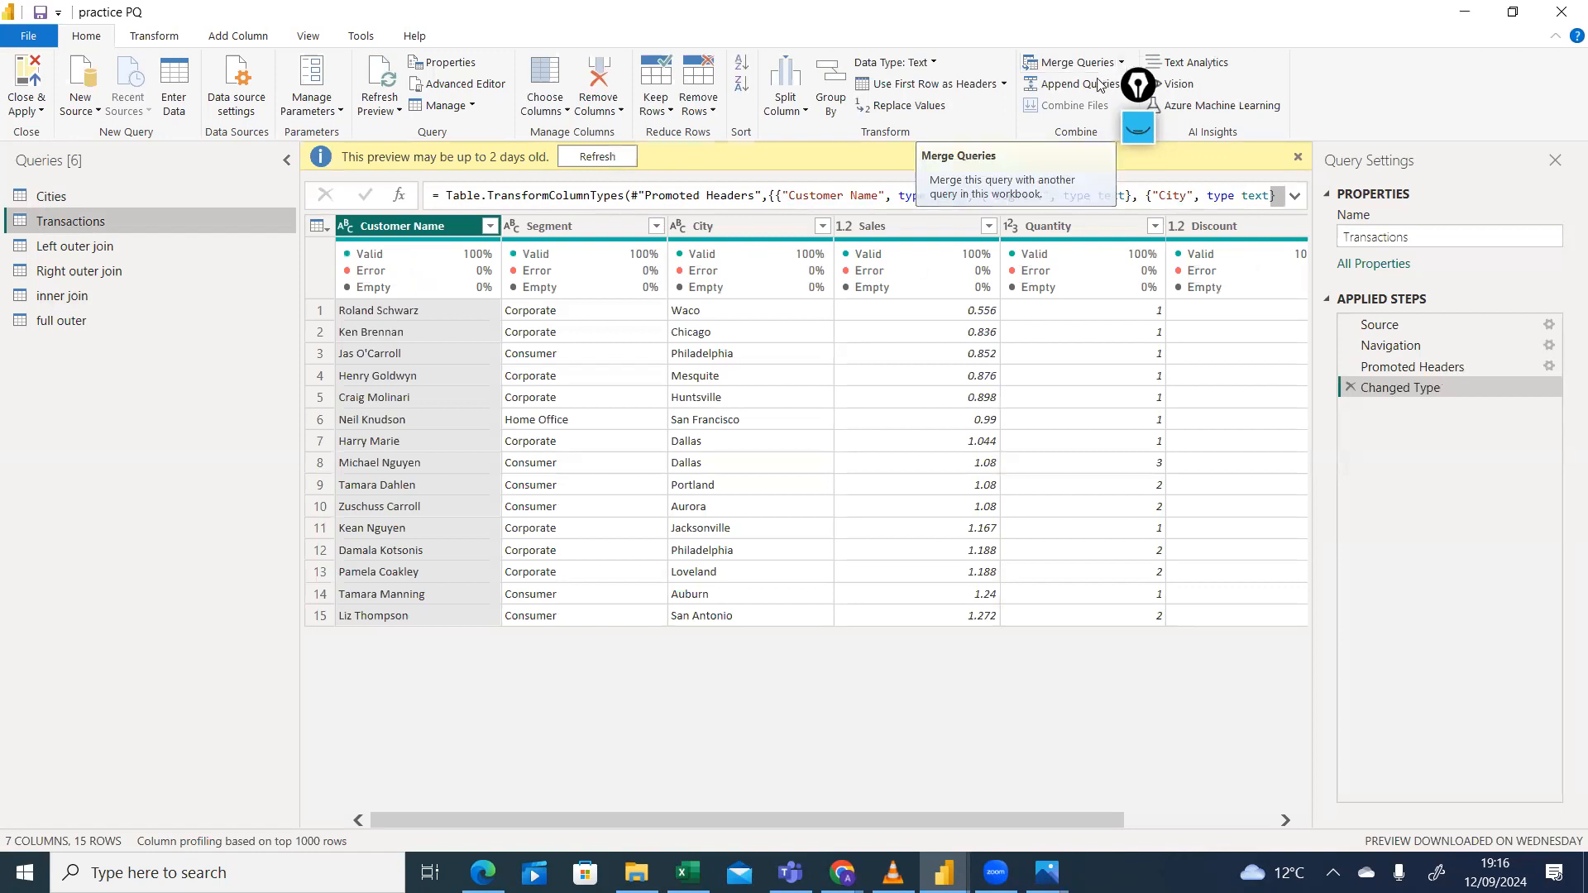
- Merge Transactions with Cities as a new query, matching on City with the Right Anti (rows only in second) join kind
click(1123, 63)
click(1061, 108)
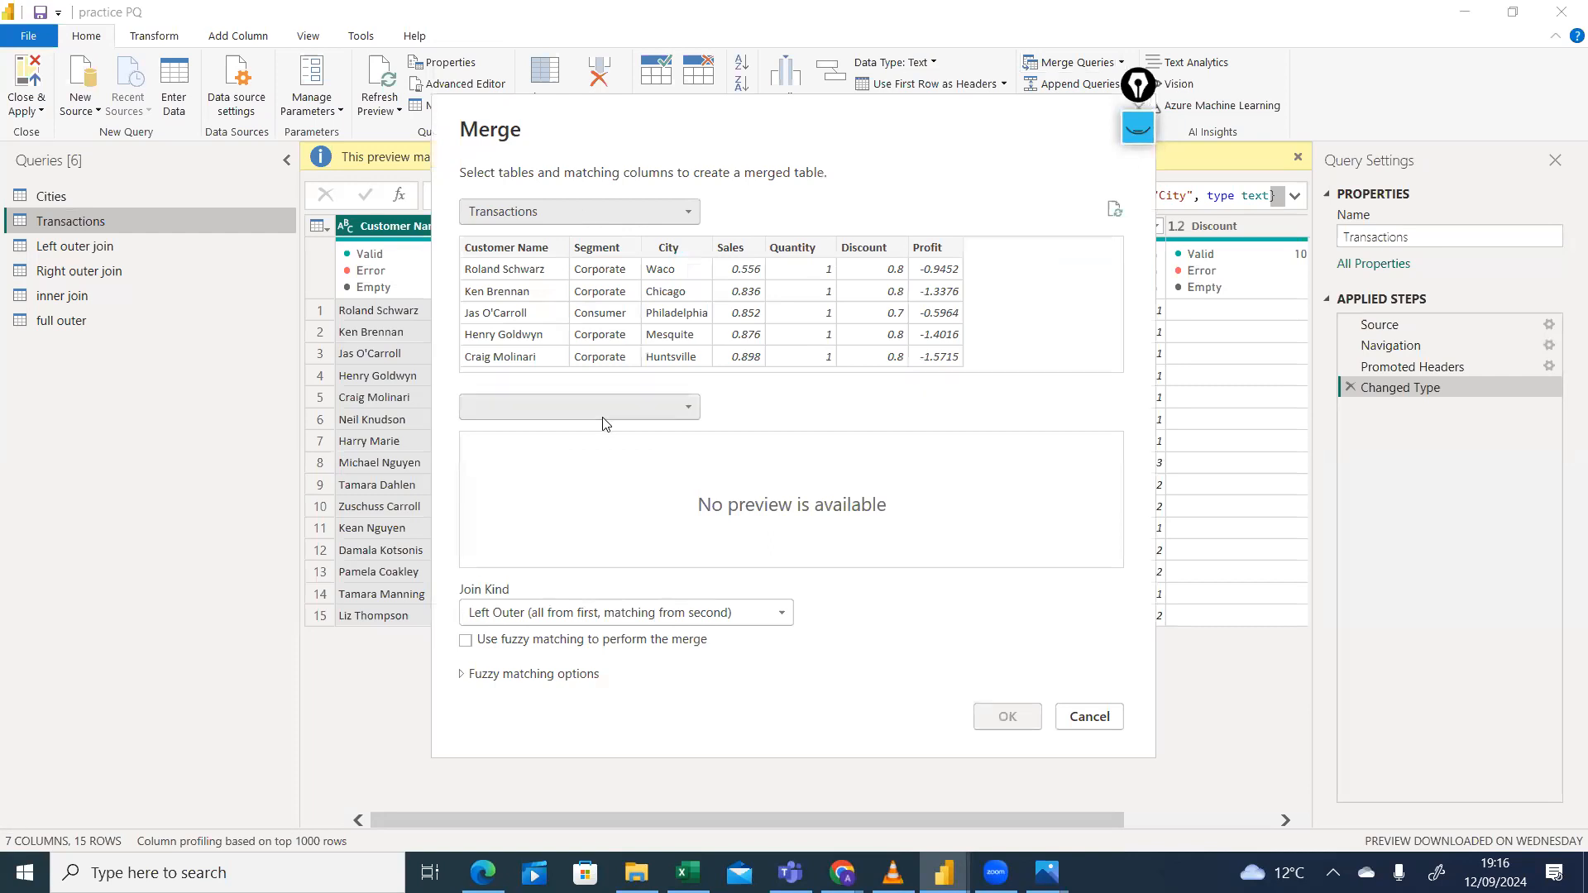
click(651, 416)
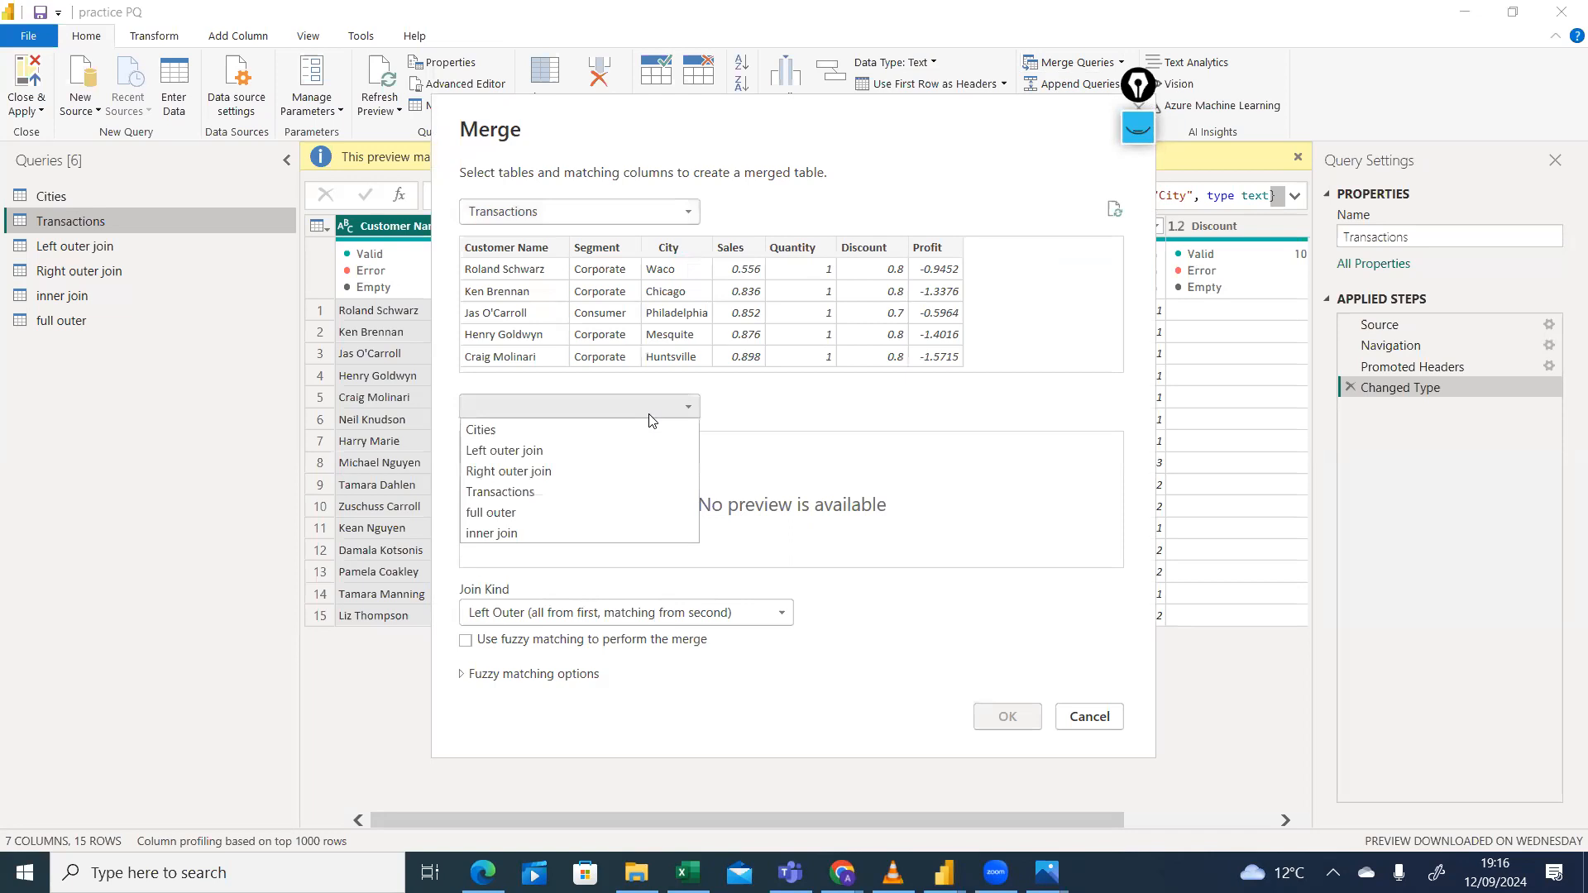
click(549, 430)
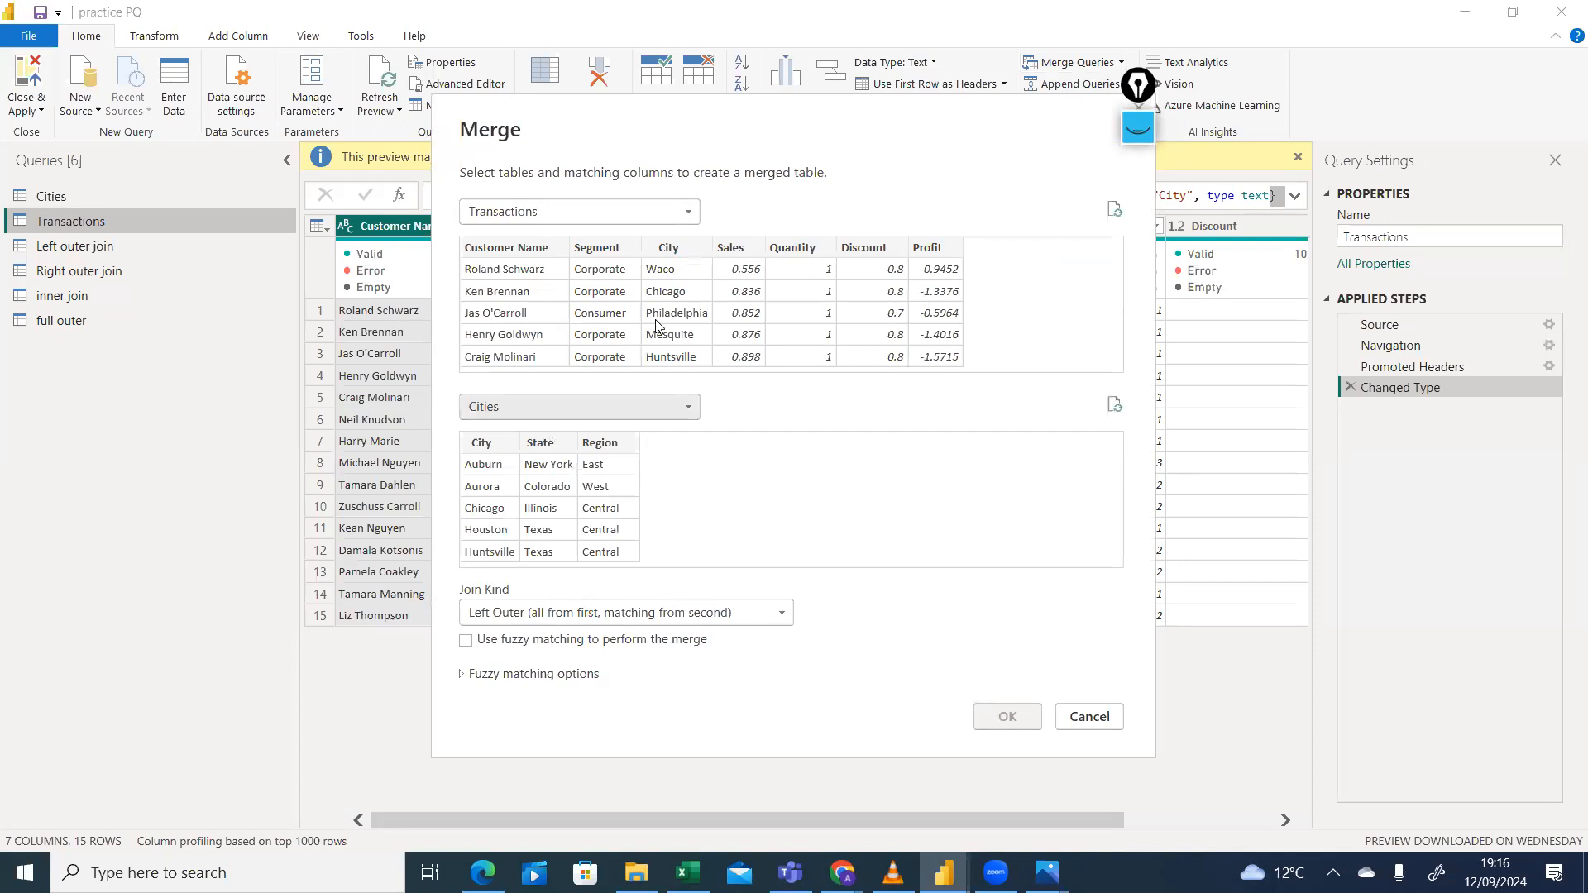
click(678, 290)
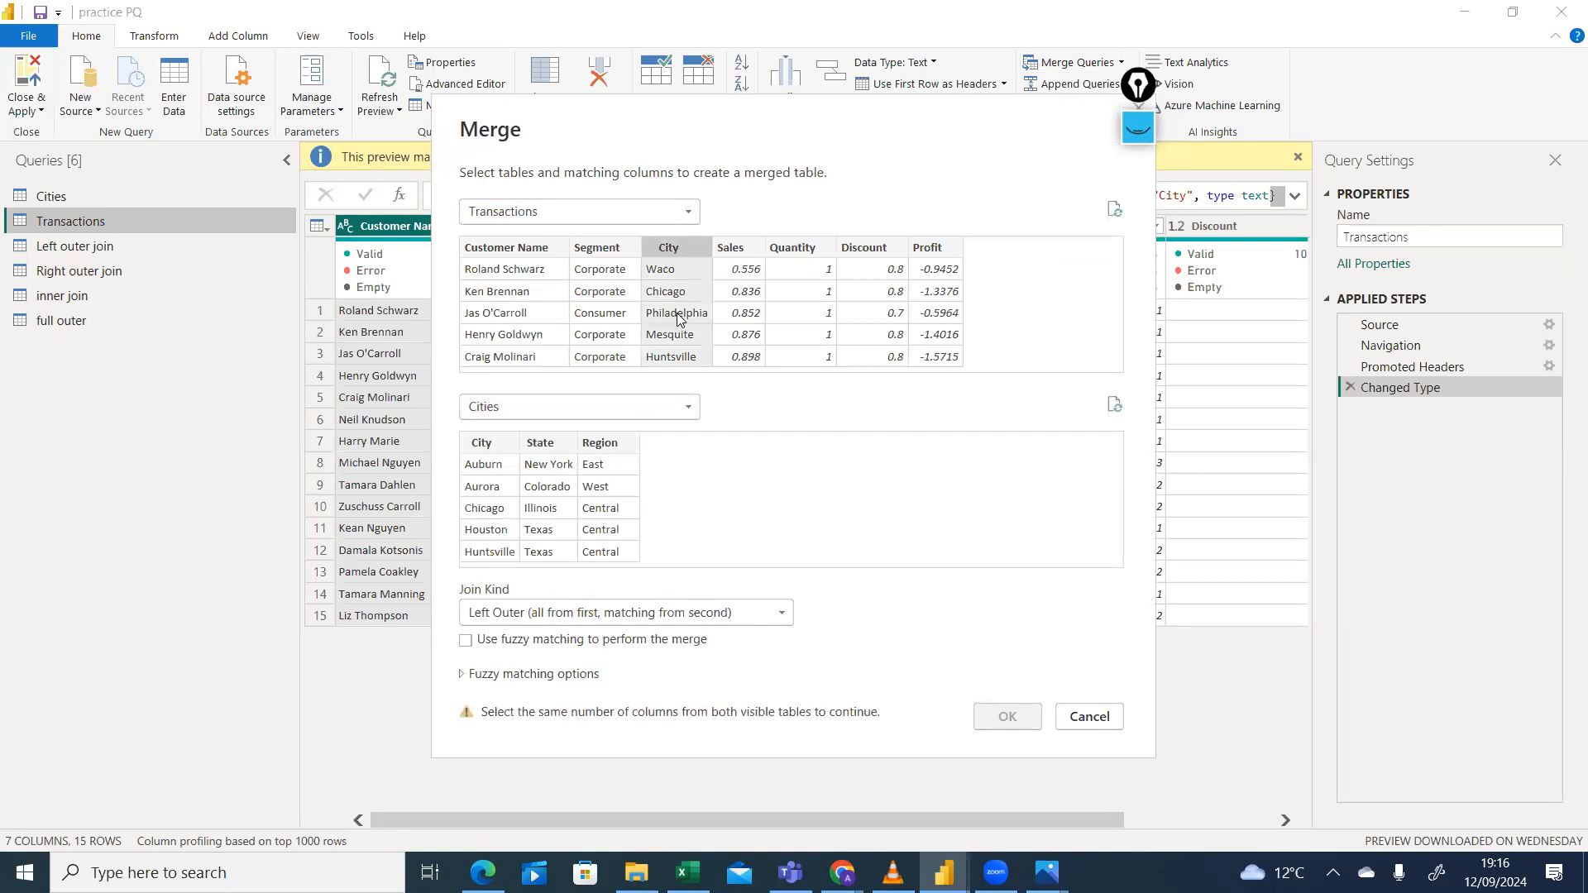
click(493, 447)
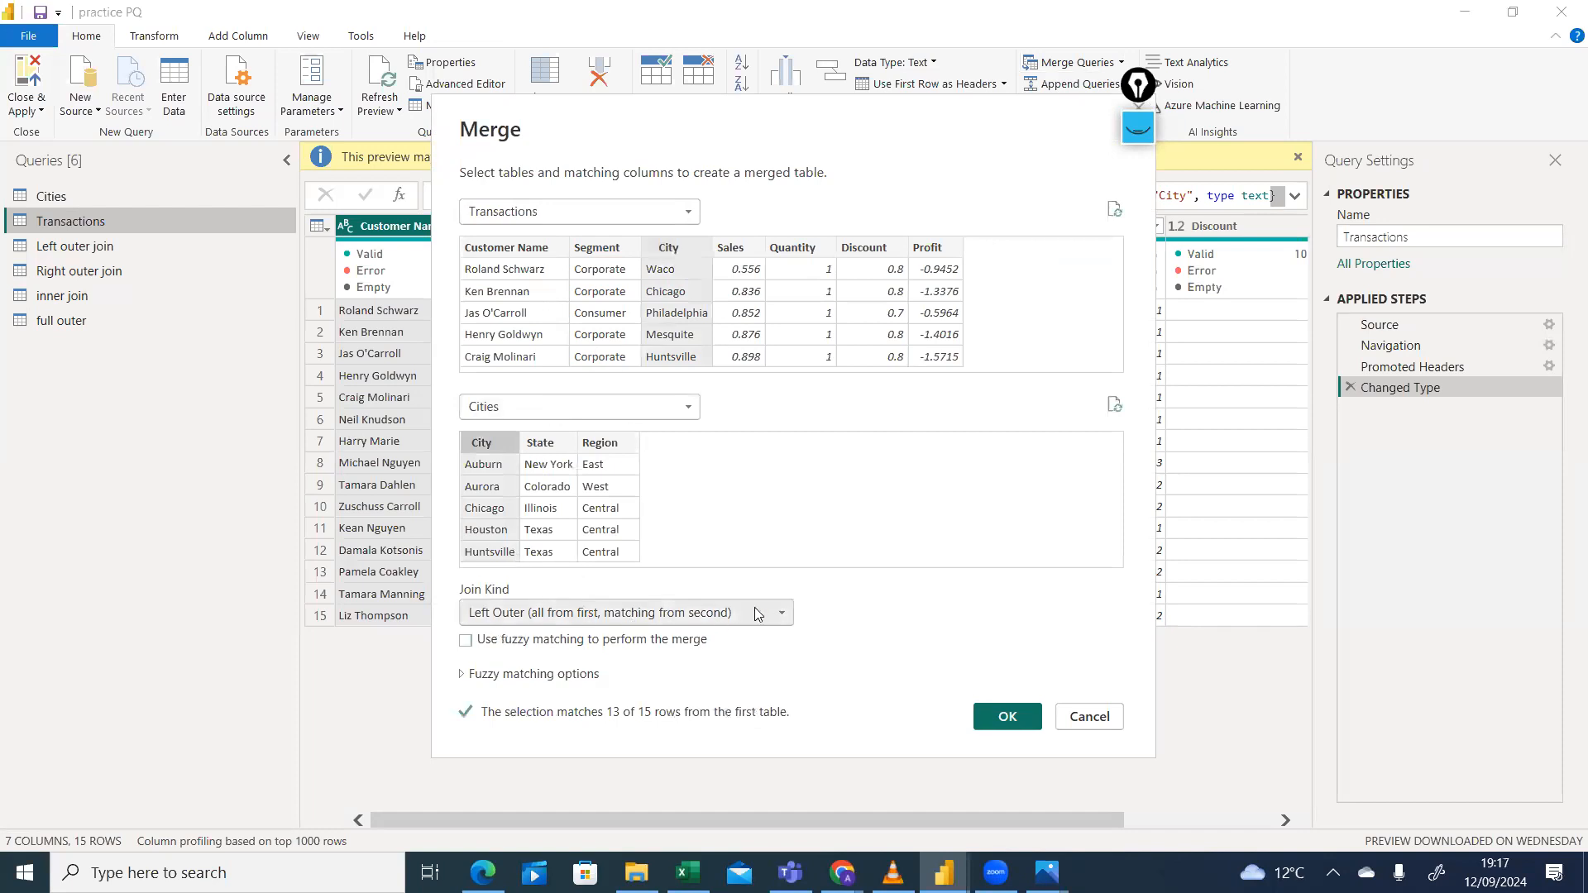
click(781, 613)
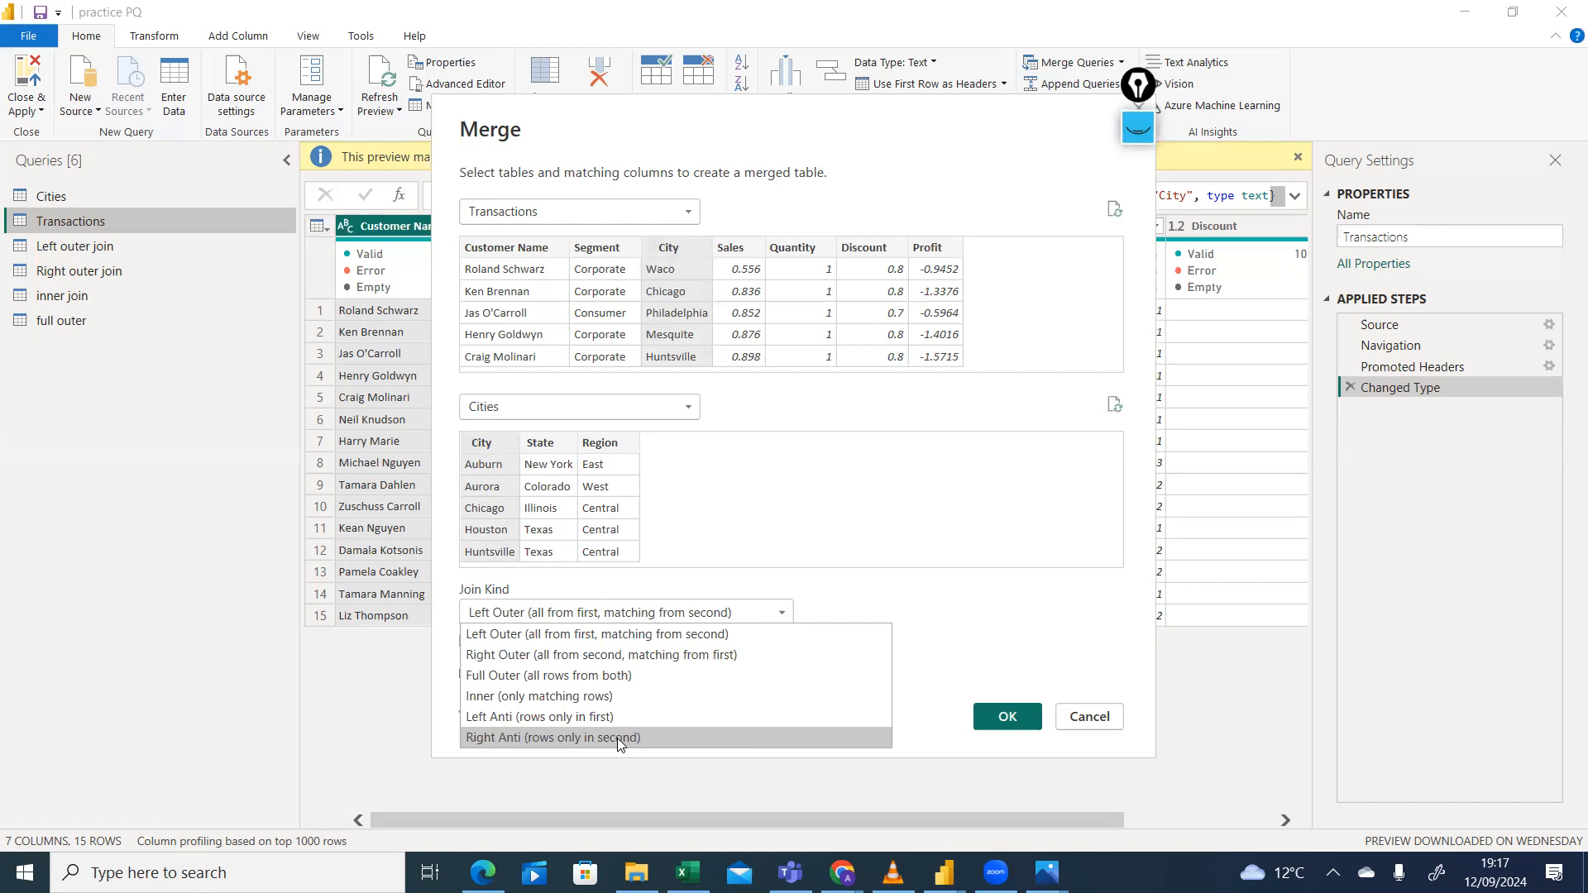
click(654, 739)
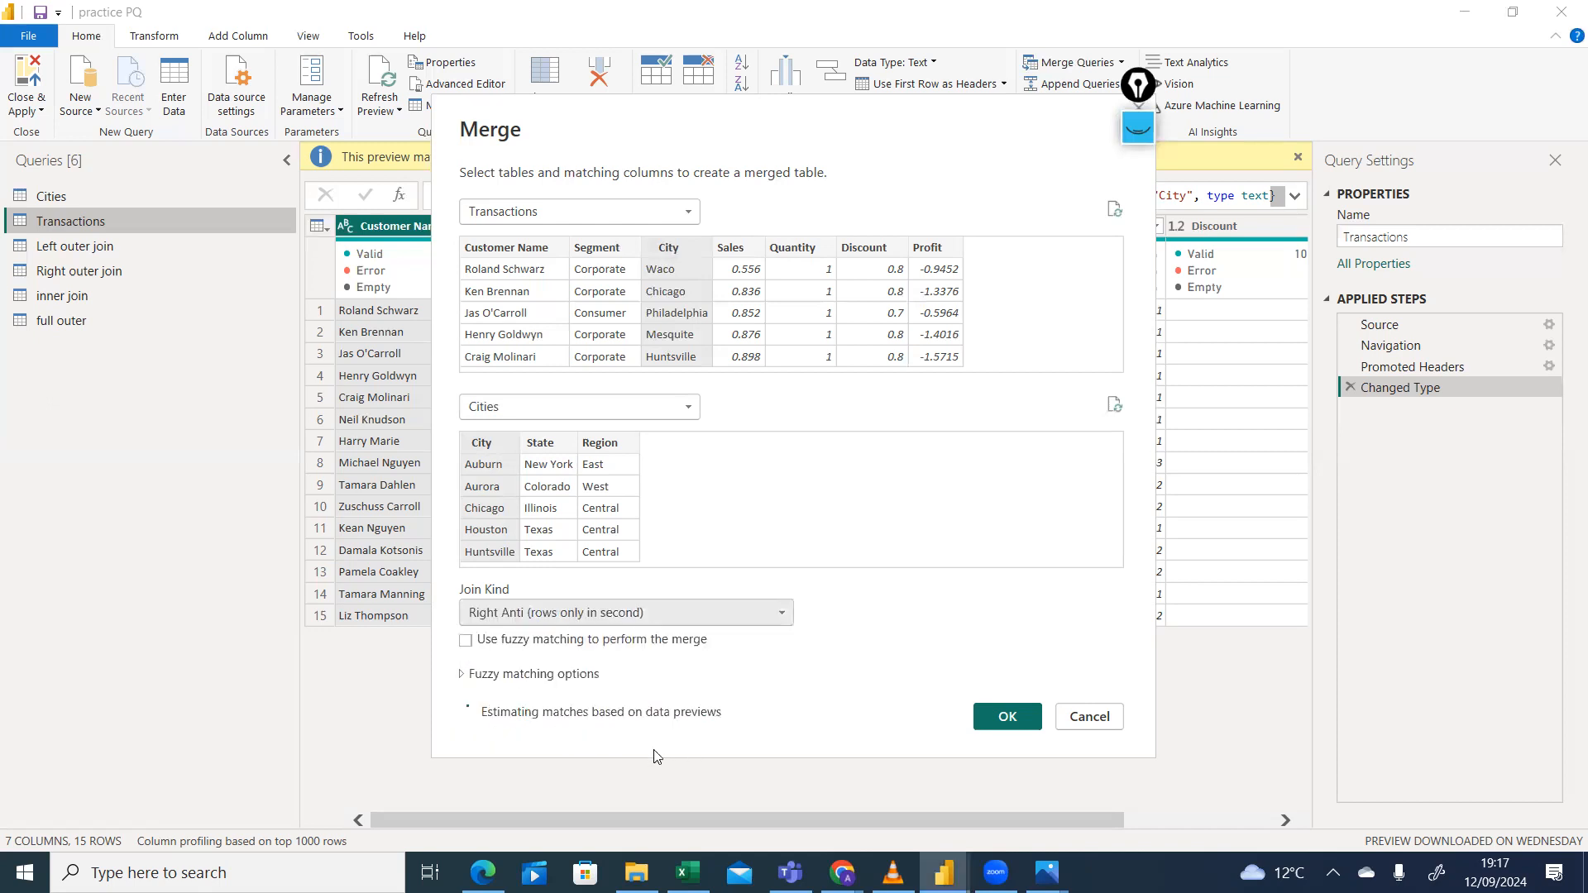
click(1013, 725)
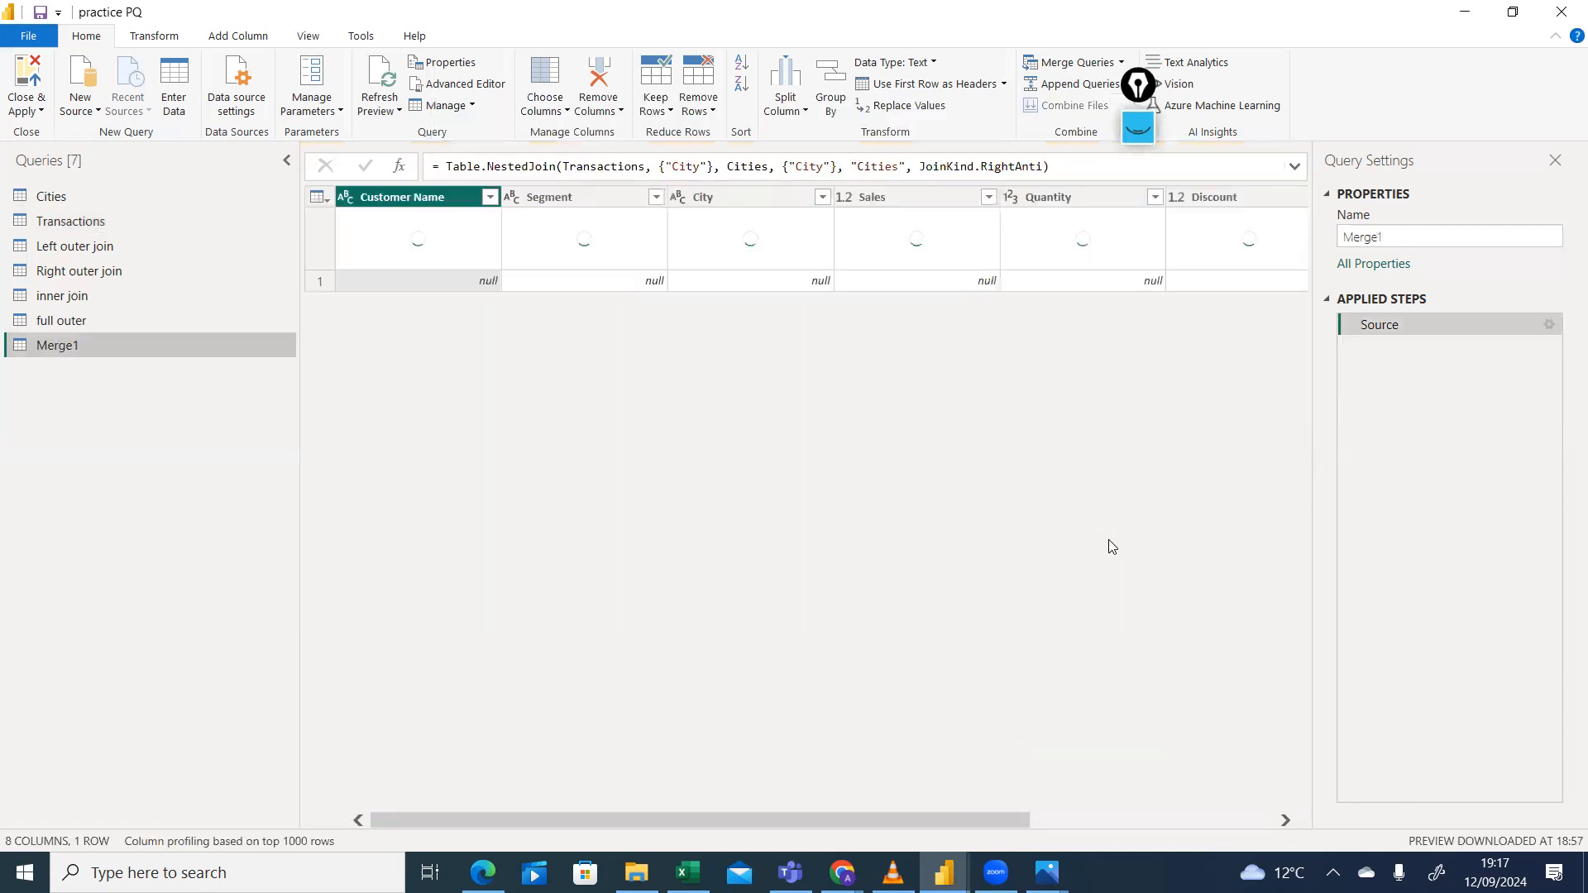
- Expand the merged Cities column to State and Region only, without the original column name as prefix
drag(954, 814, 1210, 796)
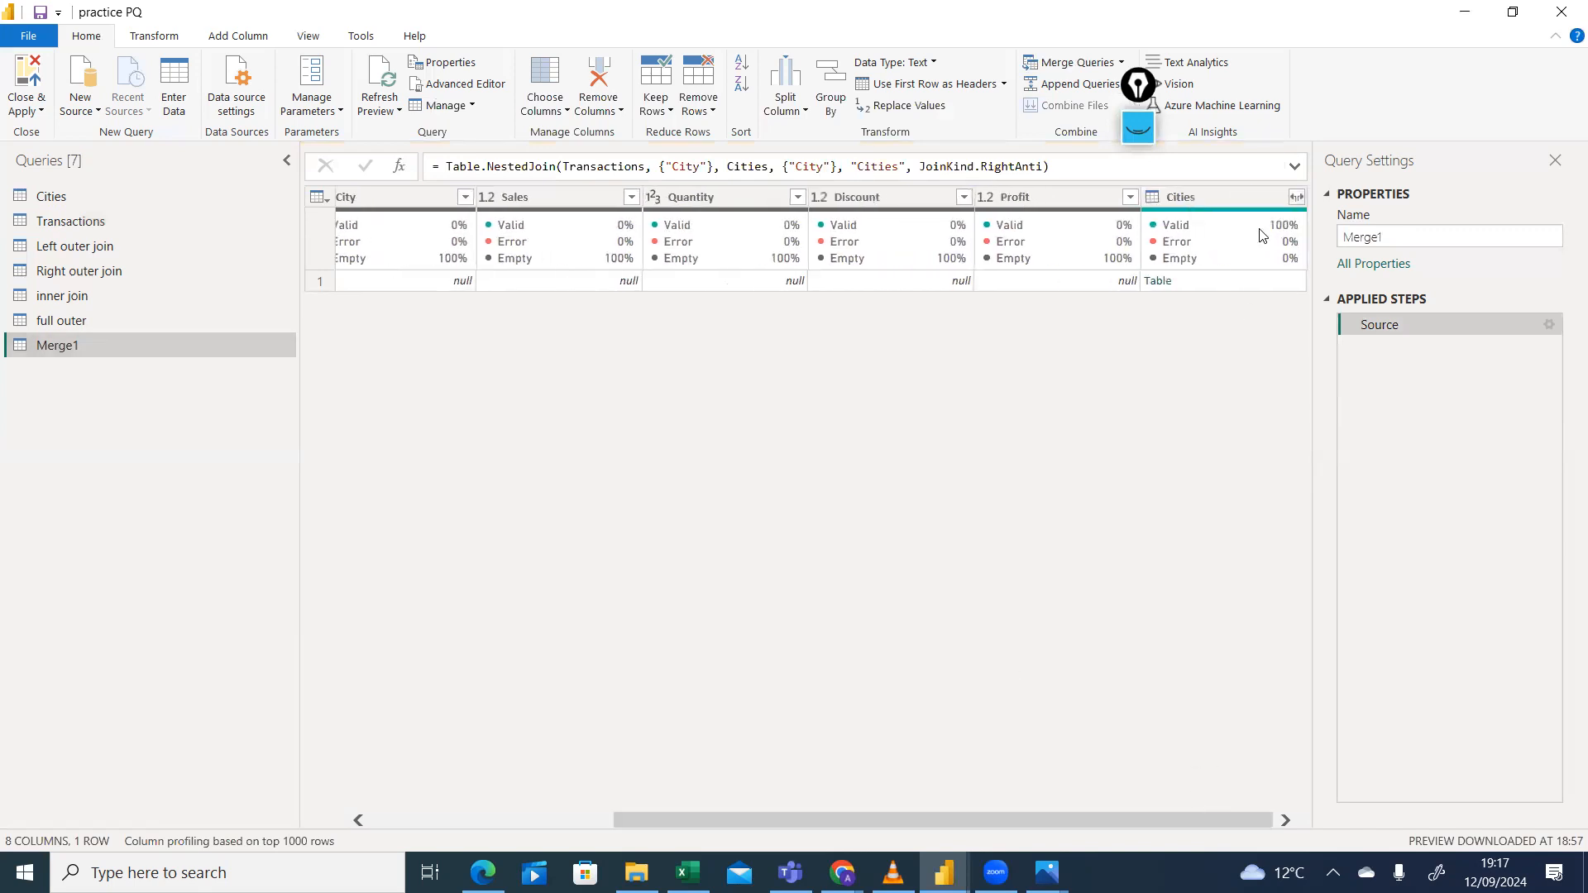
click(1295, 198)
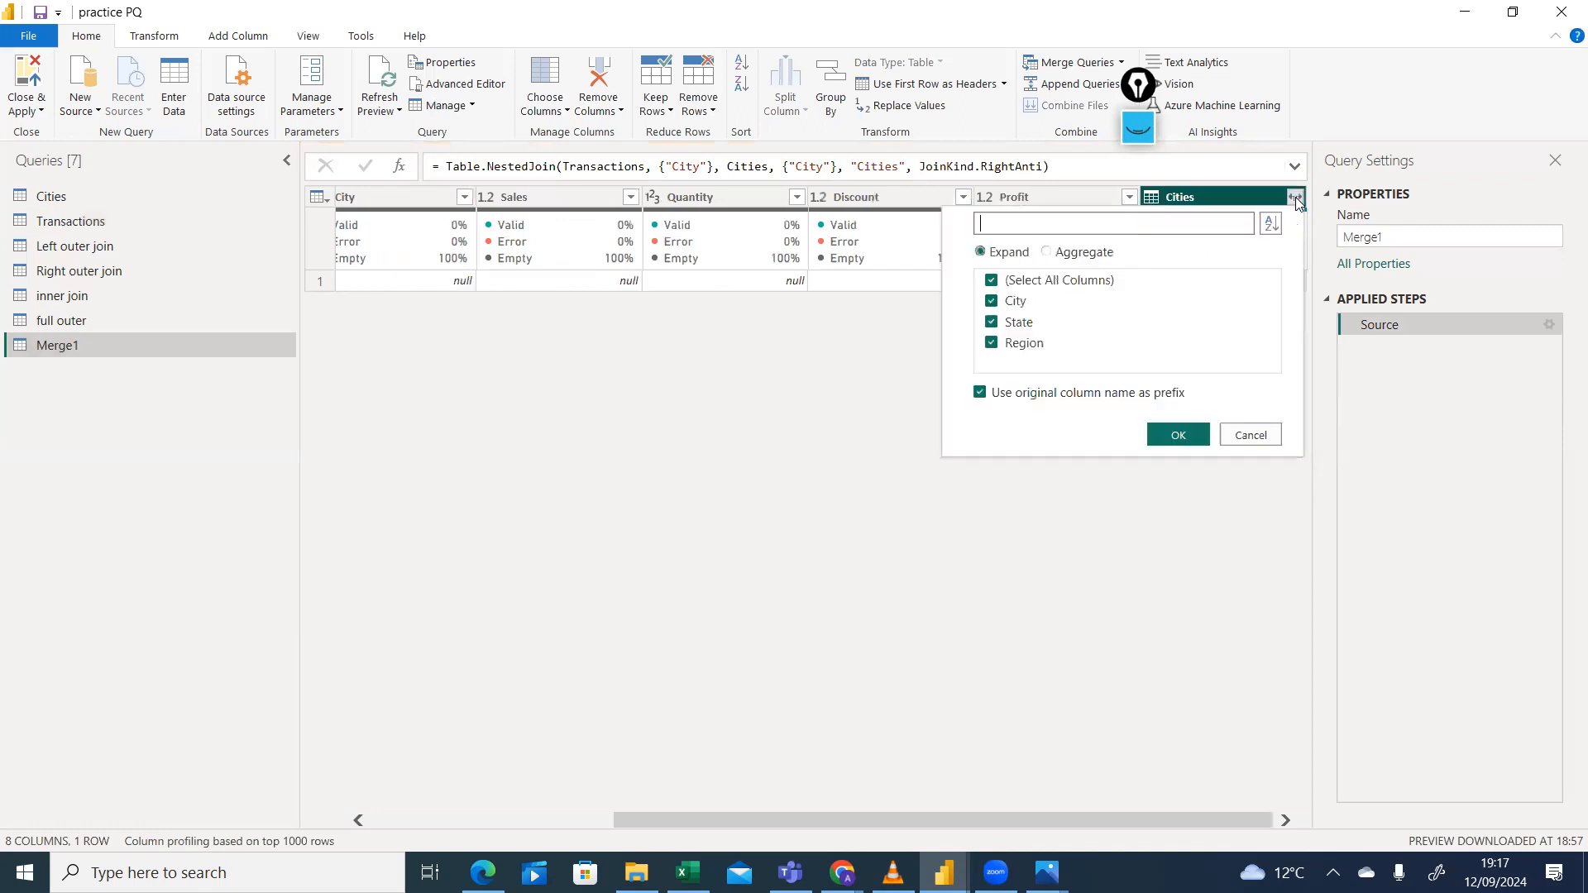
click(994, 303)
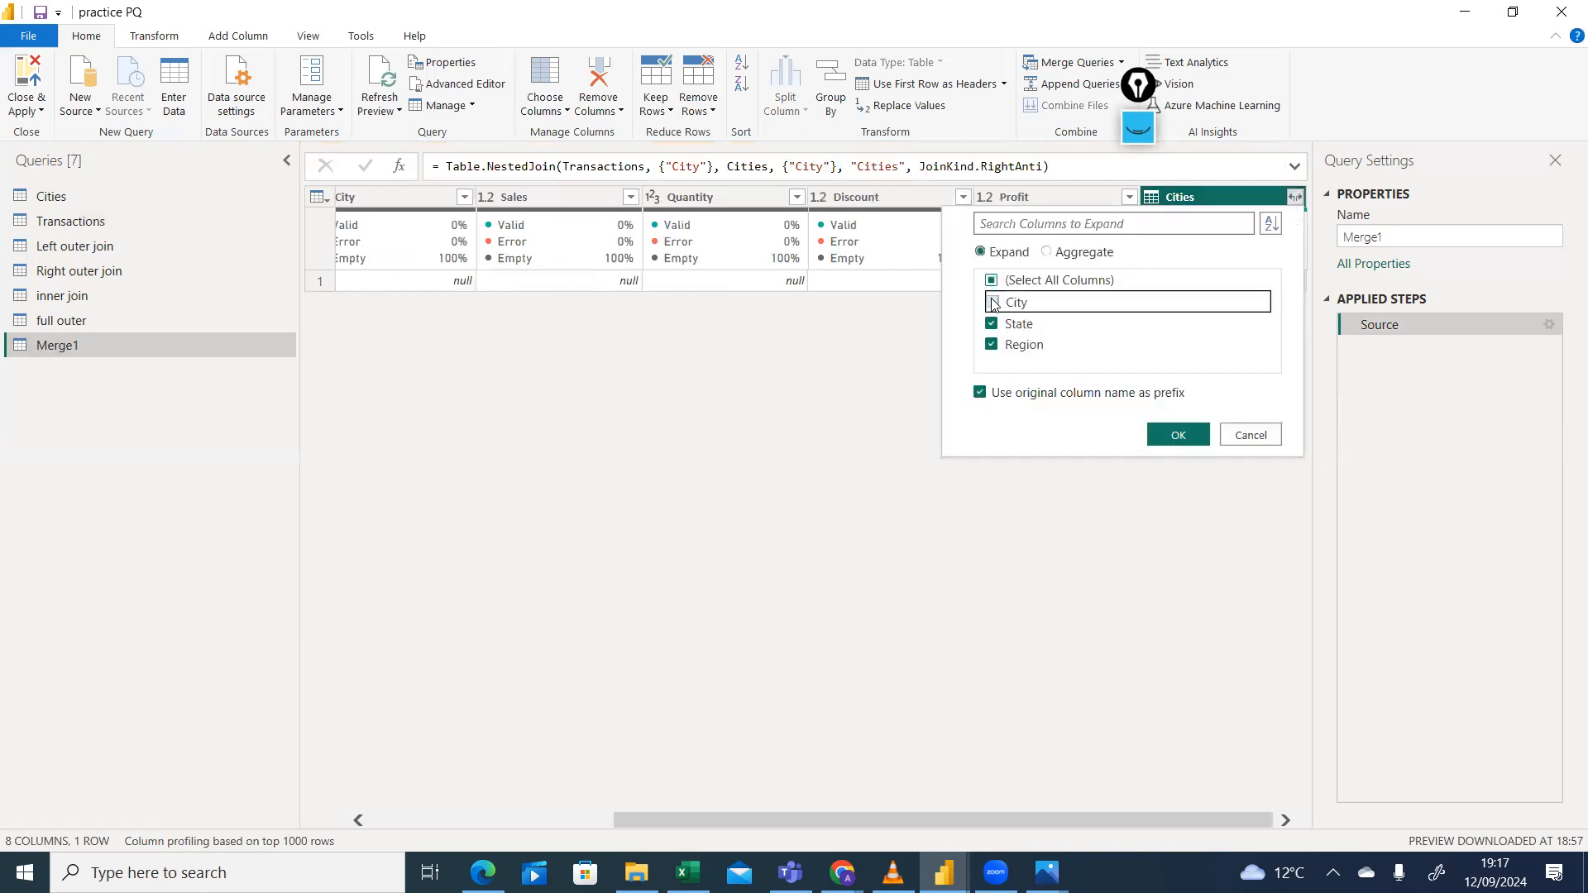
click(980, 394)
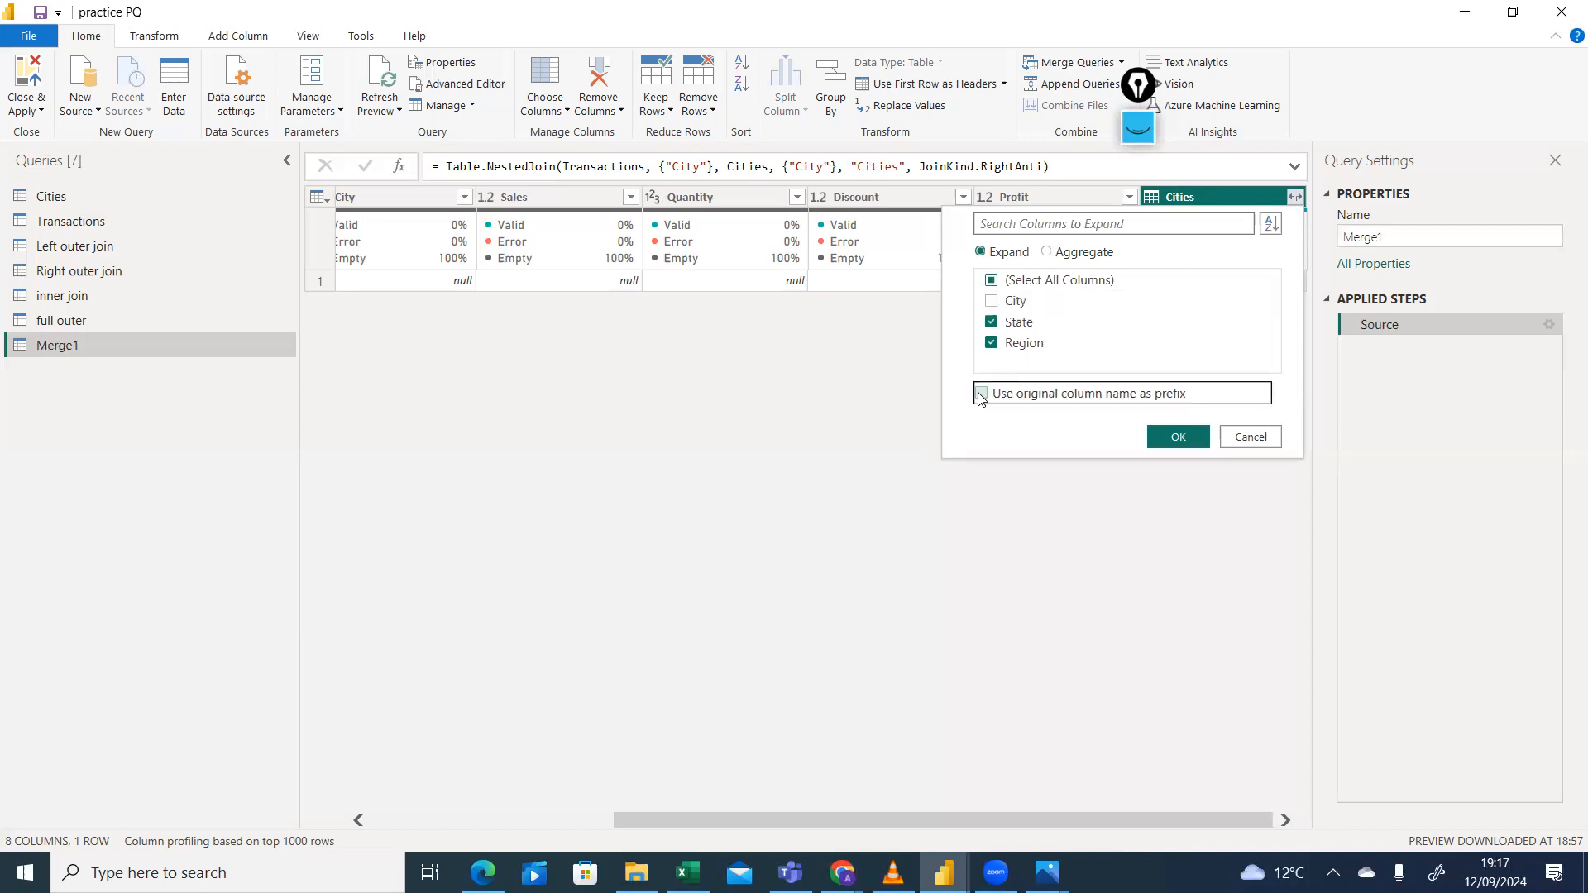
click(1178, 440)
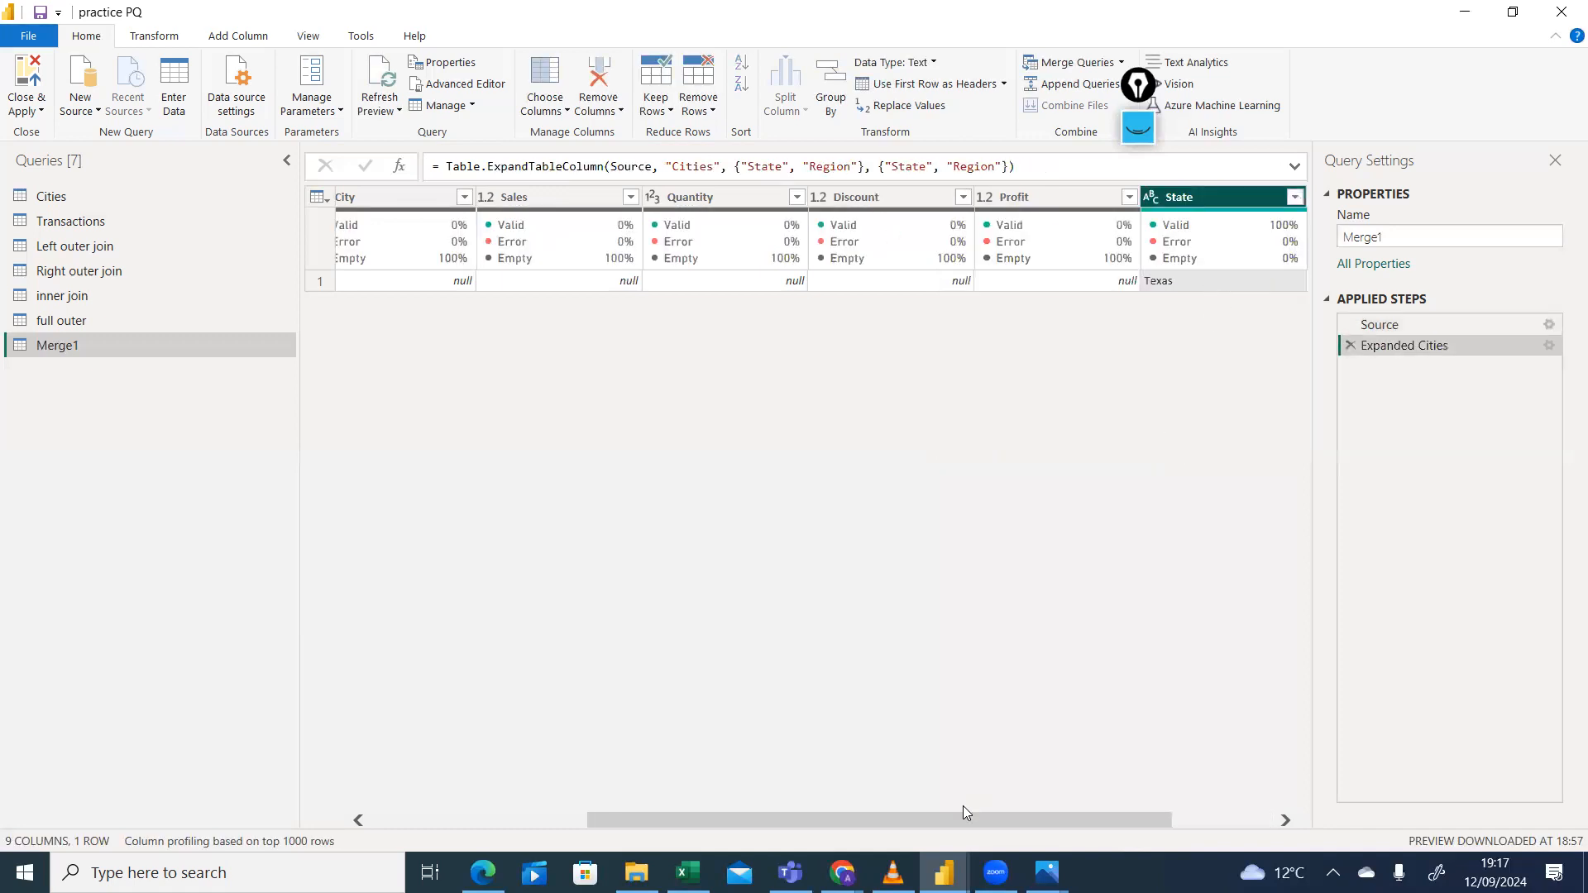
drag(966, 814, 1146, 817)
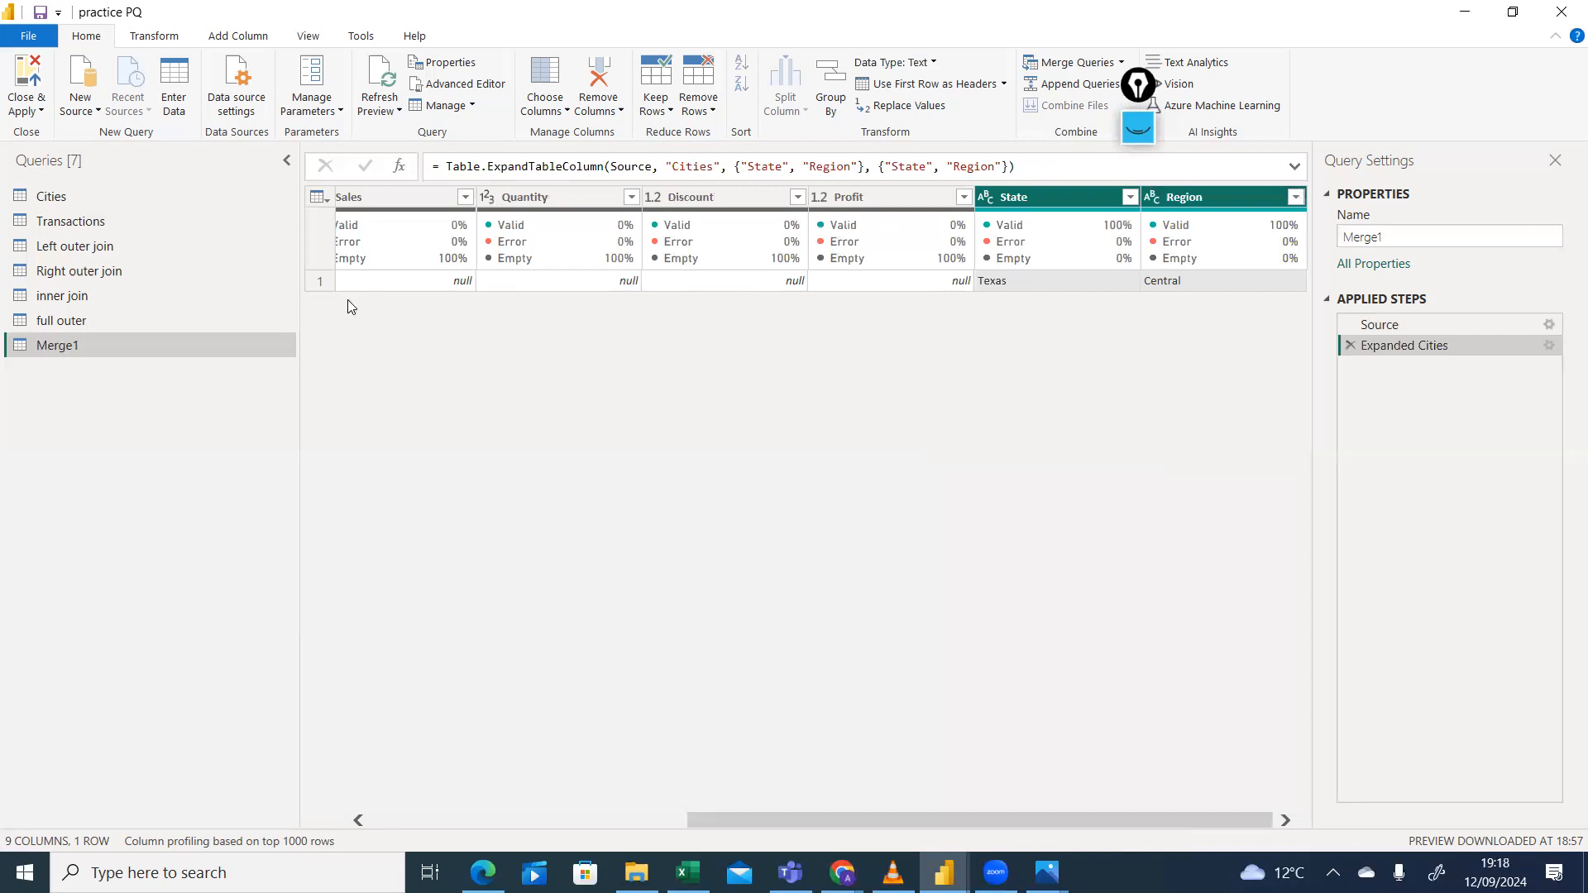
- Compare the merge result with the orange Houston row in the Excel sheet and return to Power Query Editor
click(687, 873)
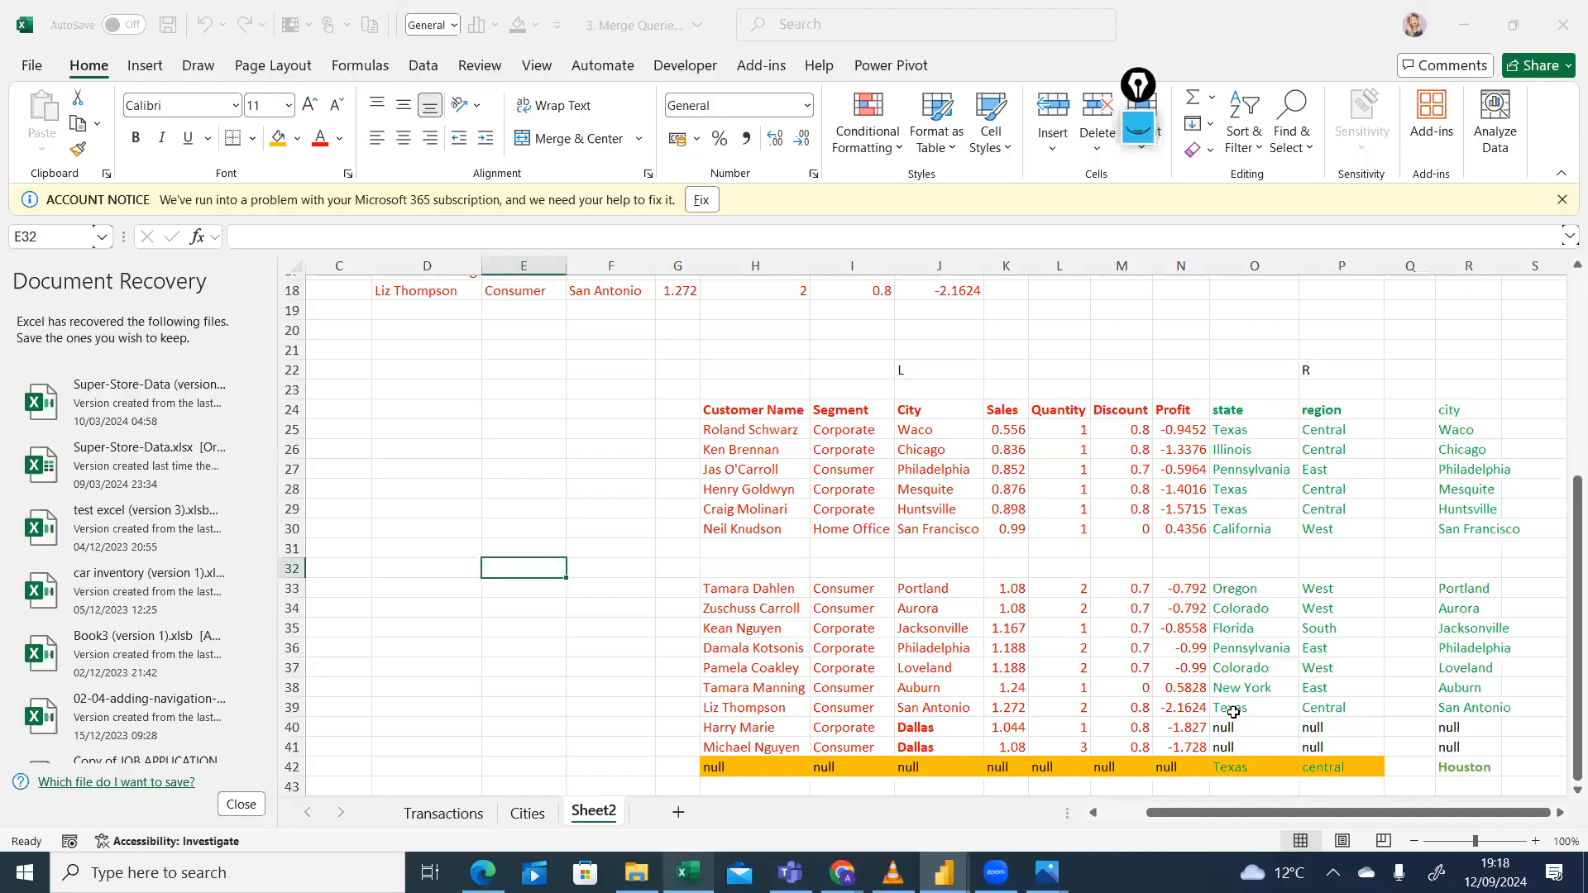
drag(1192, 815, 1362, 812)
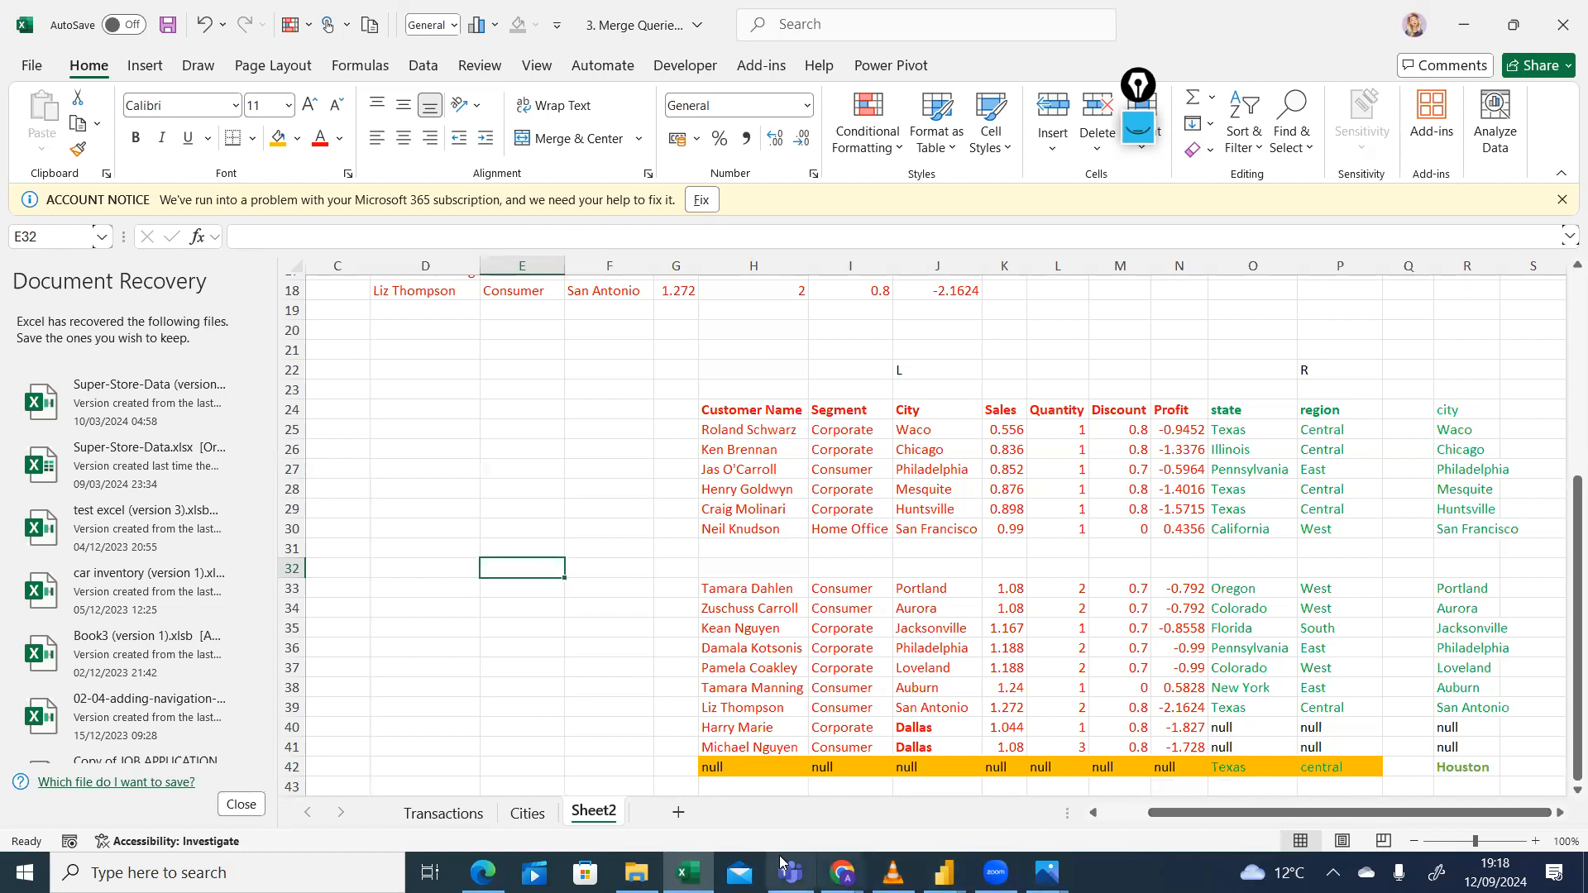
click(687, 873)
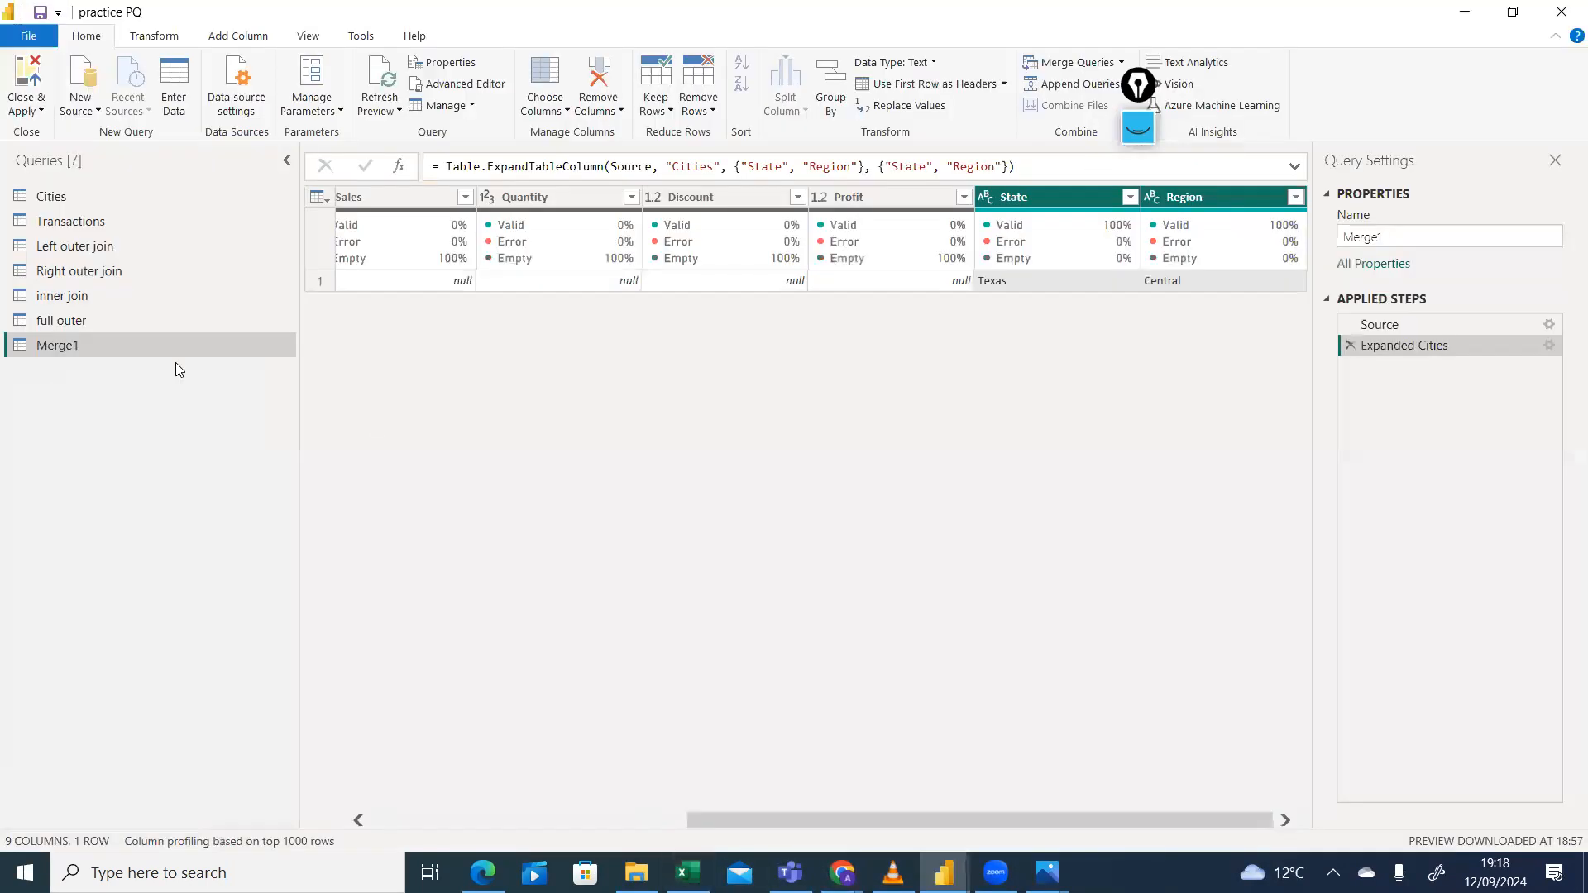
- Rename the Merge1 query as Right outer
right_click(98, 351)
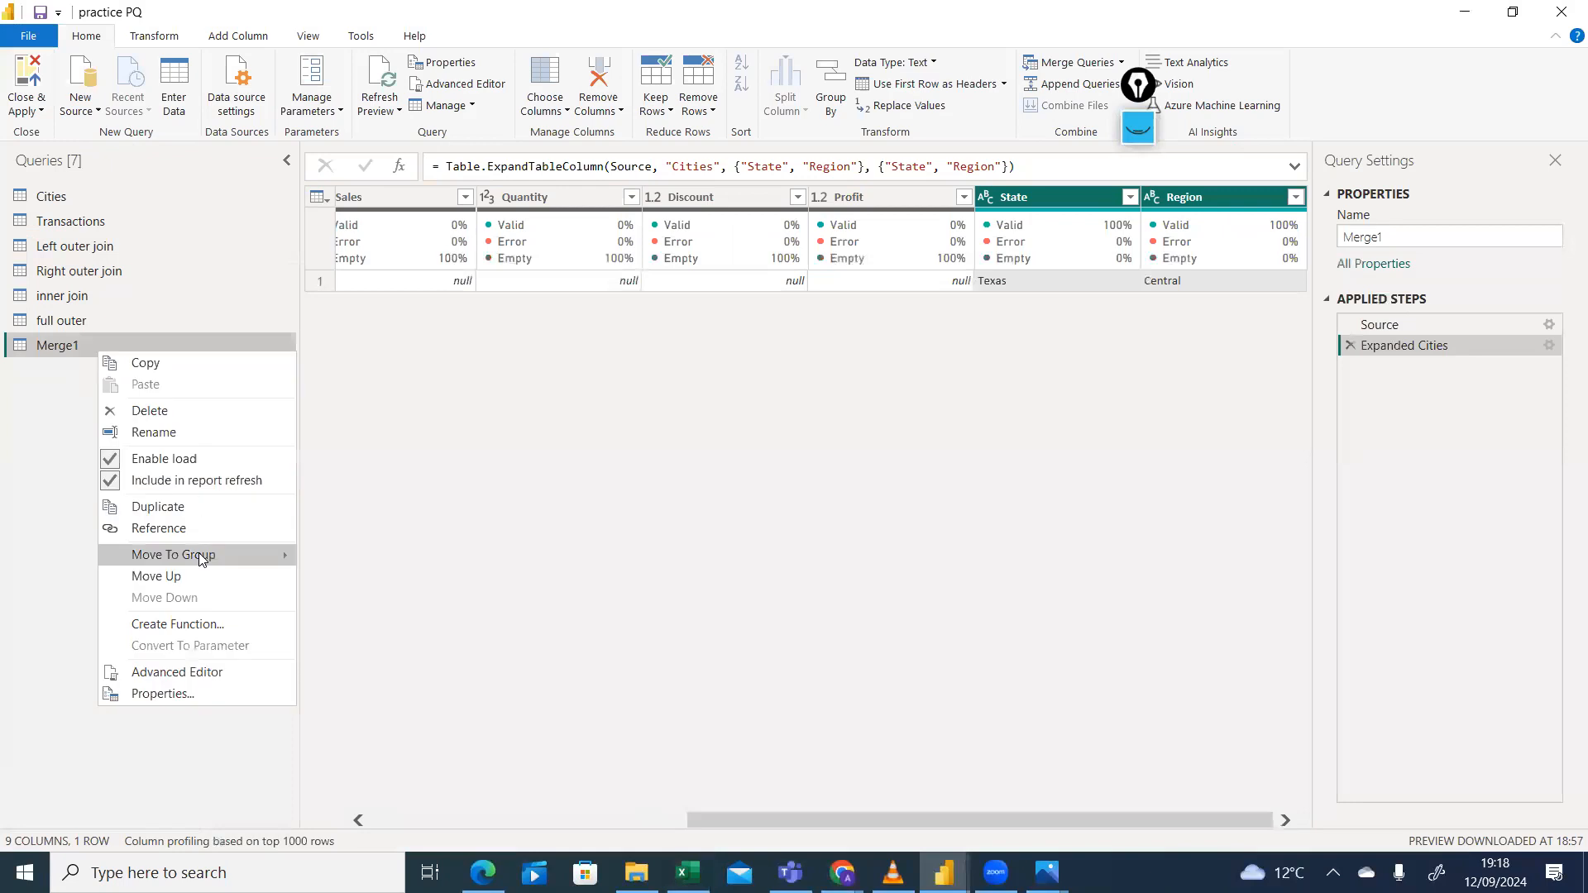
click(172, 436)
text(Ri)
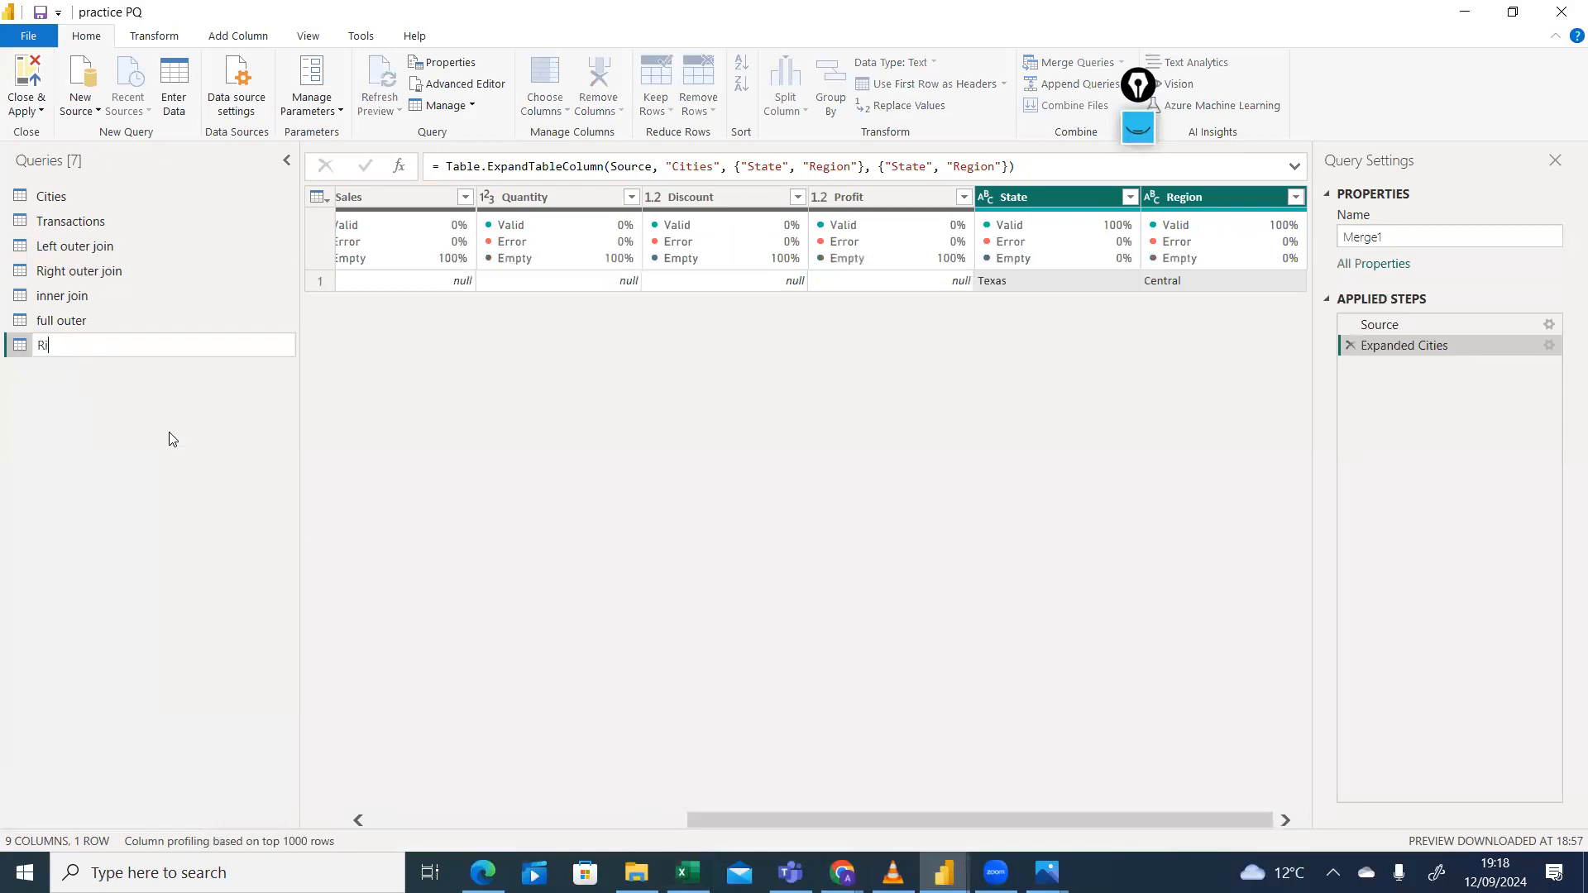
text(ght outer)
key(Return)
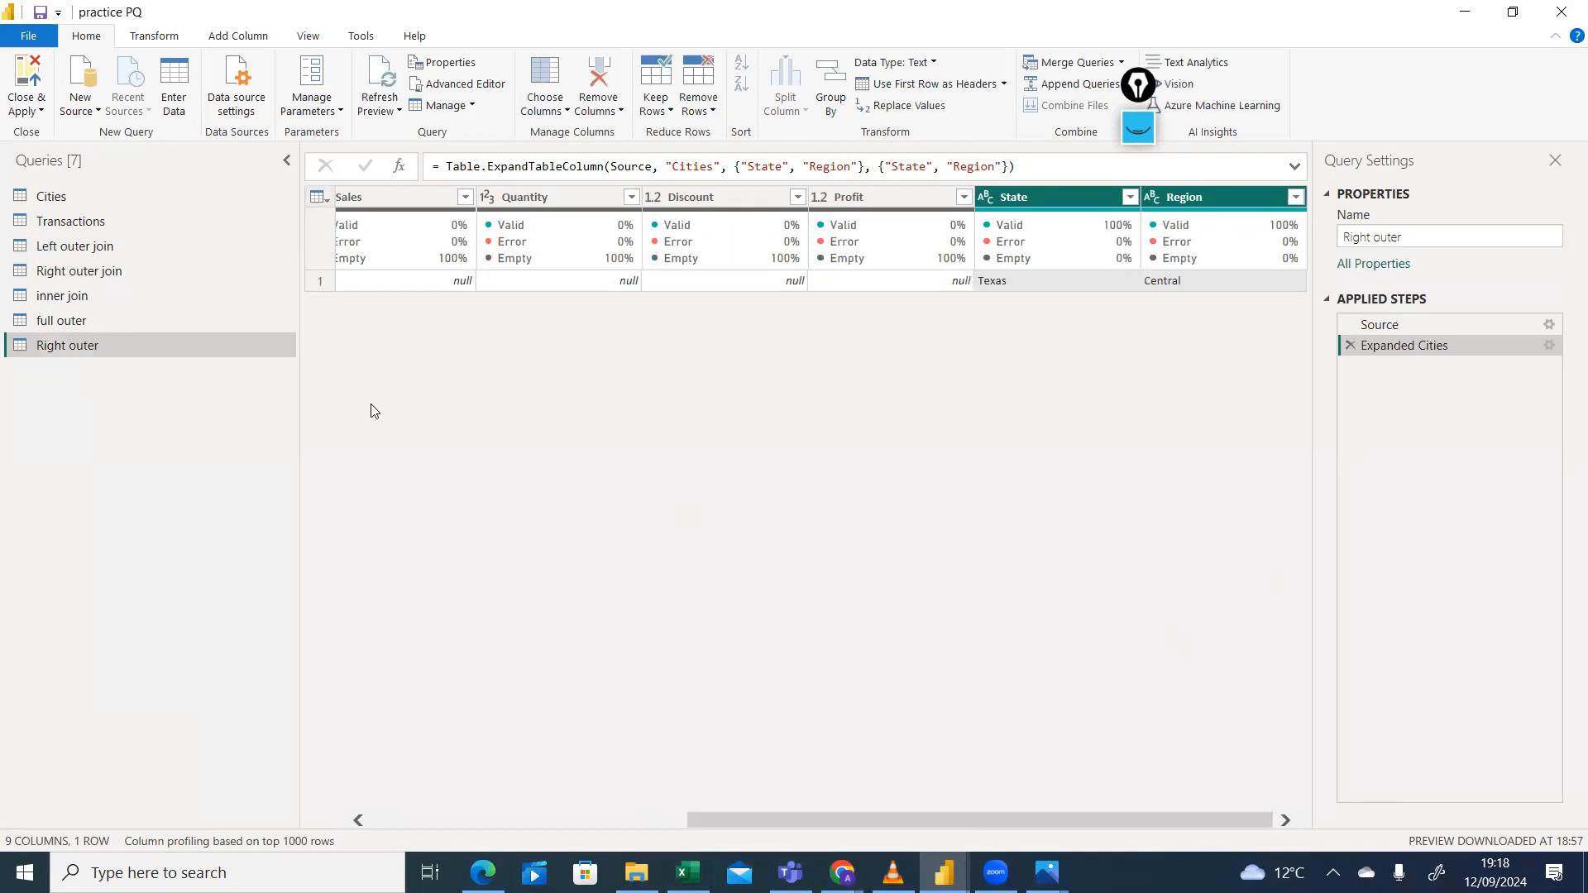
- Rename the new right anti join query as Right anti
right_click(135, 349)
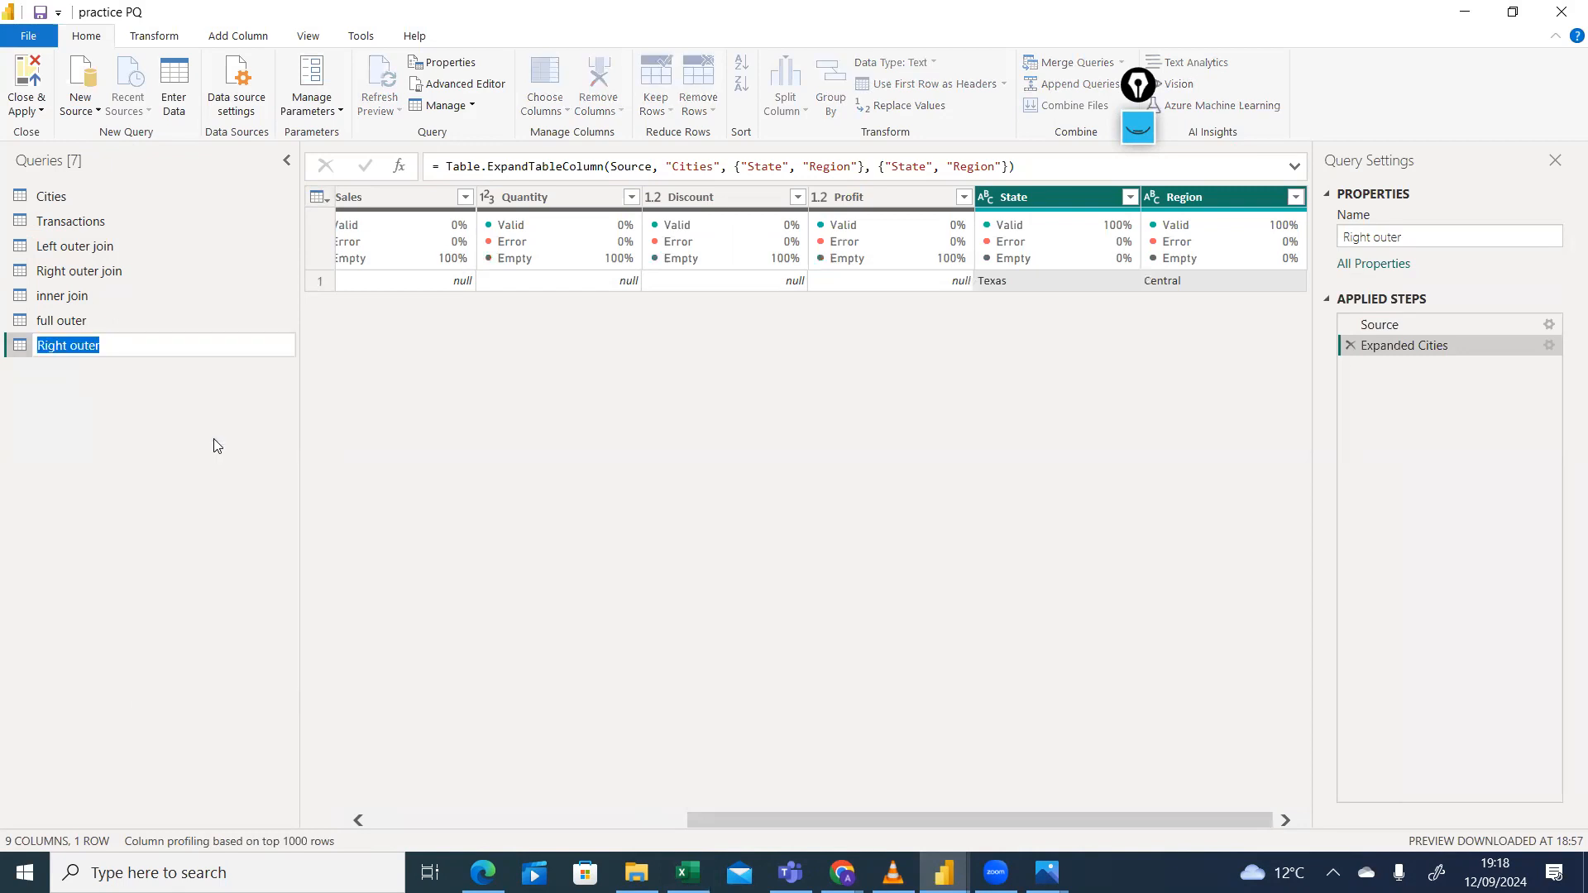
text(Right anti)
key(Return)
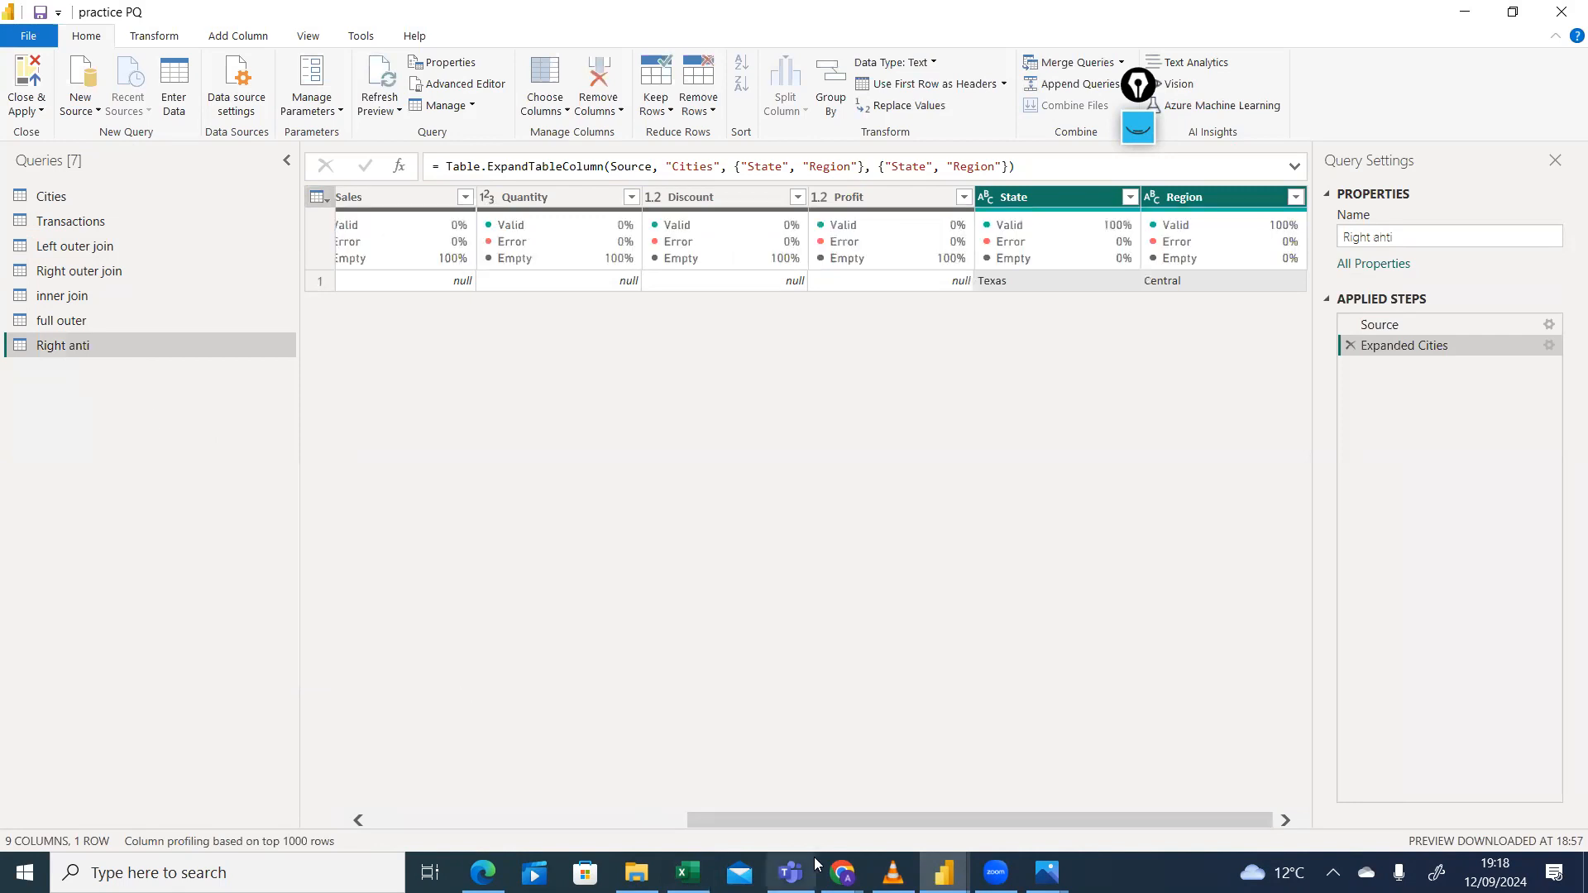
- Edit the Expanded Cities step of the Right anti query to also include the City column
drag(731, 815, 968, 831)
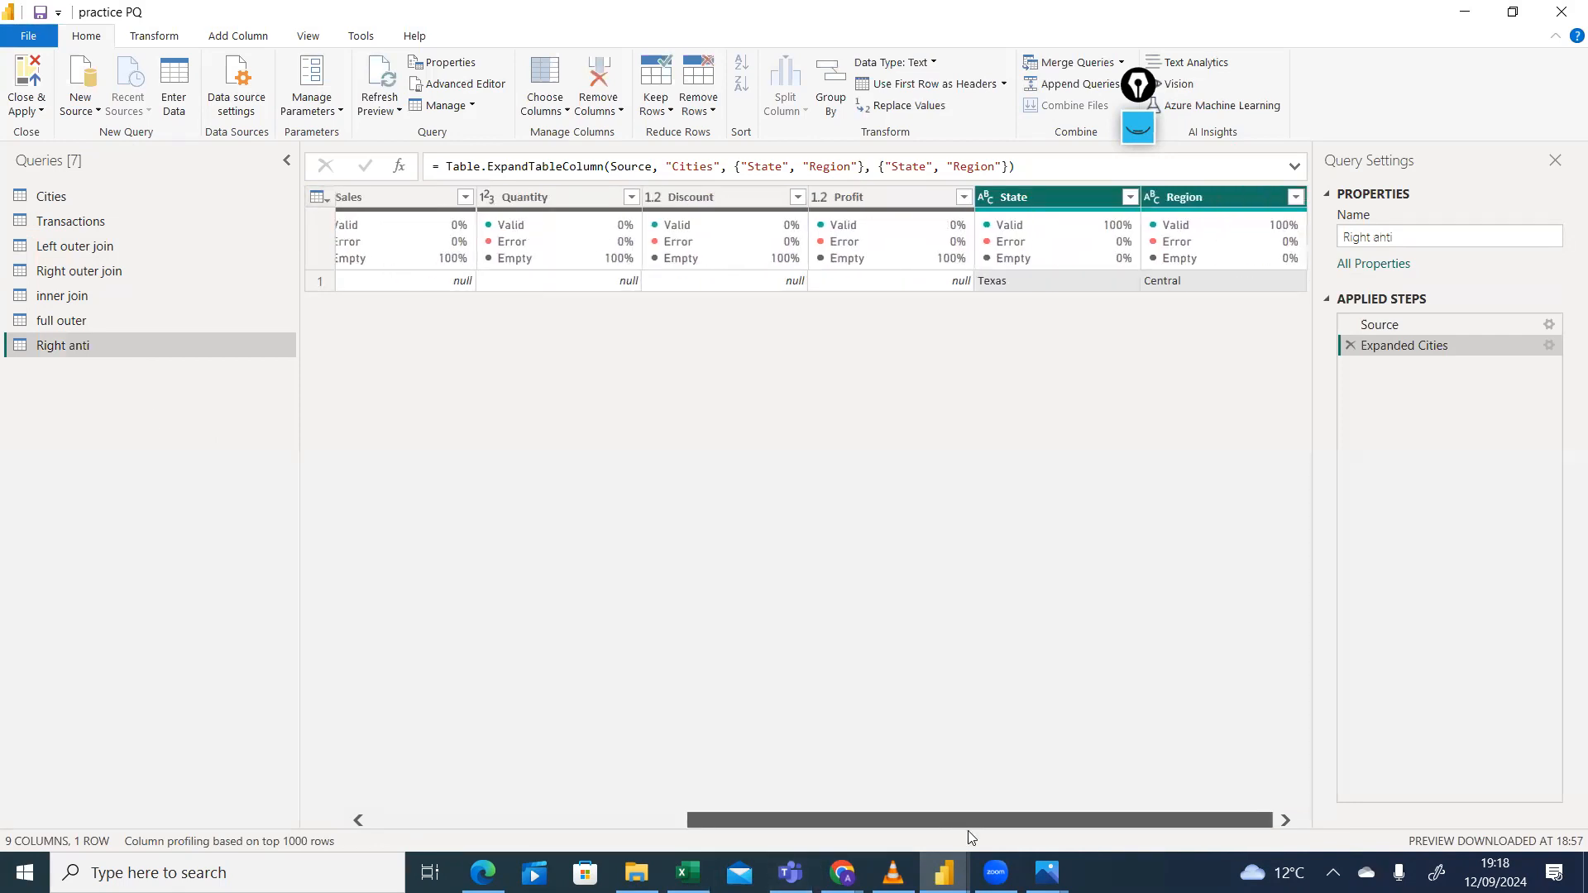
double_click(1431, 349)
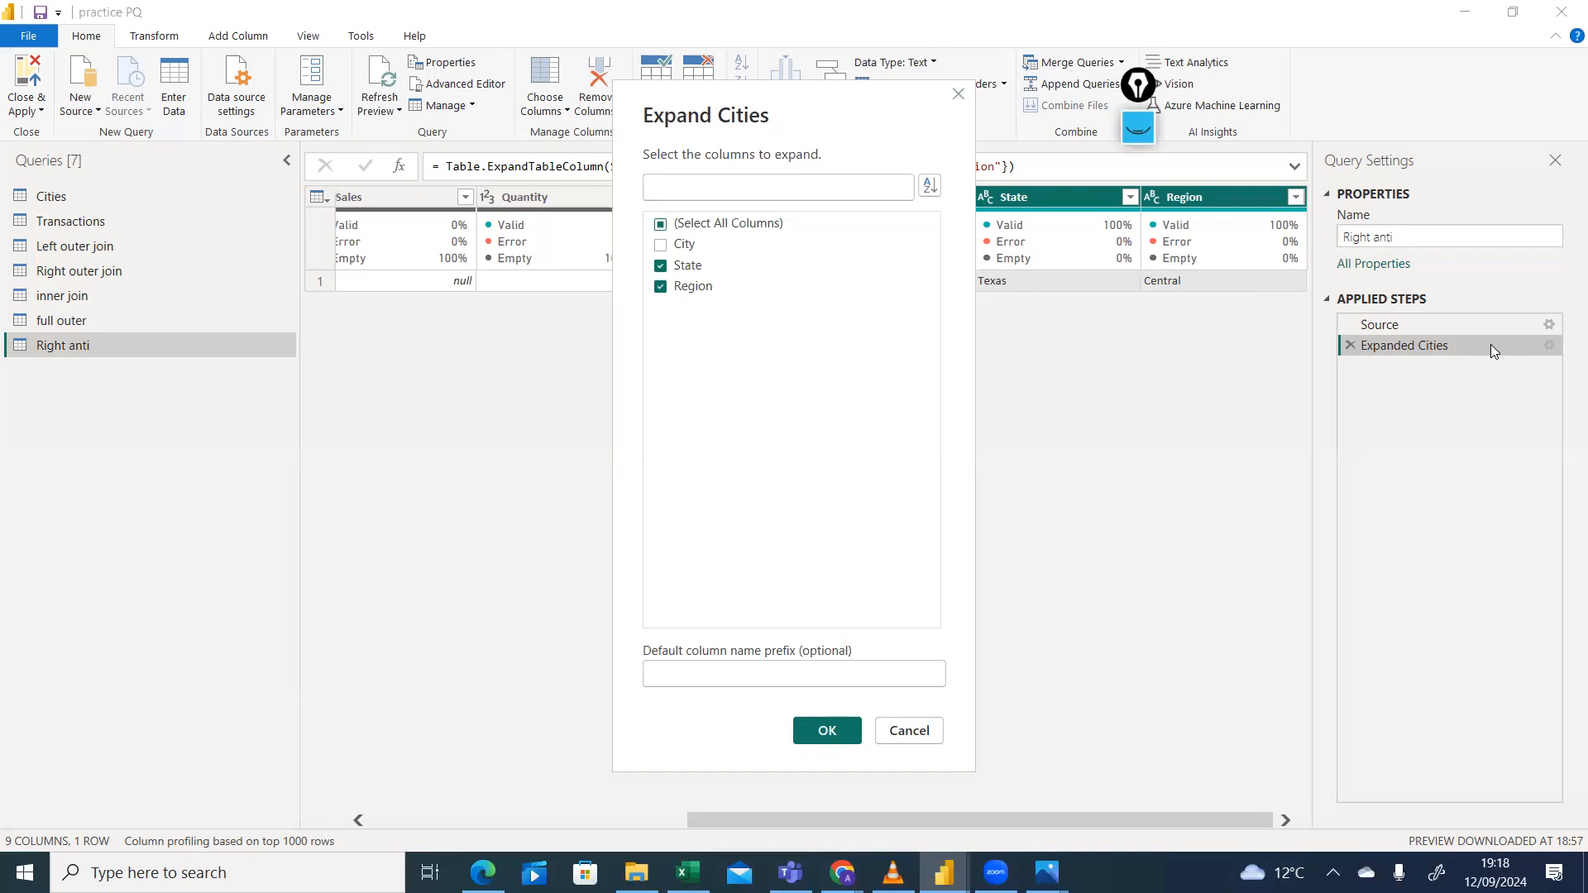
click(960, 93)
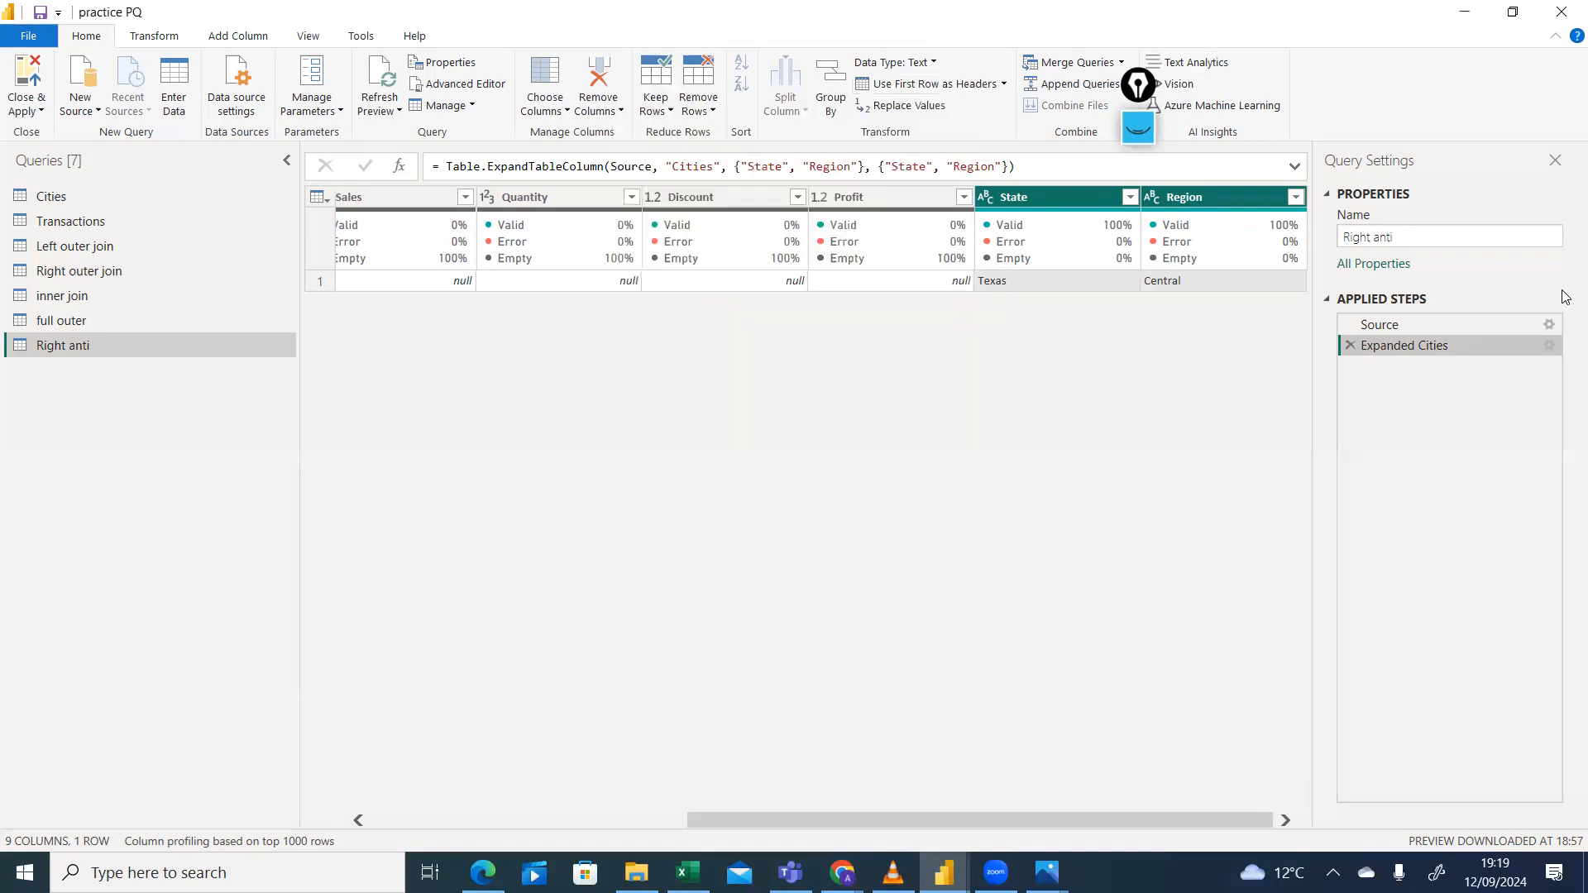
click(1550, 346)
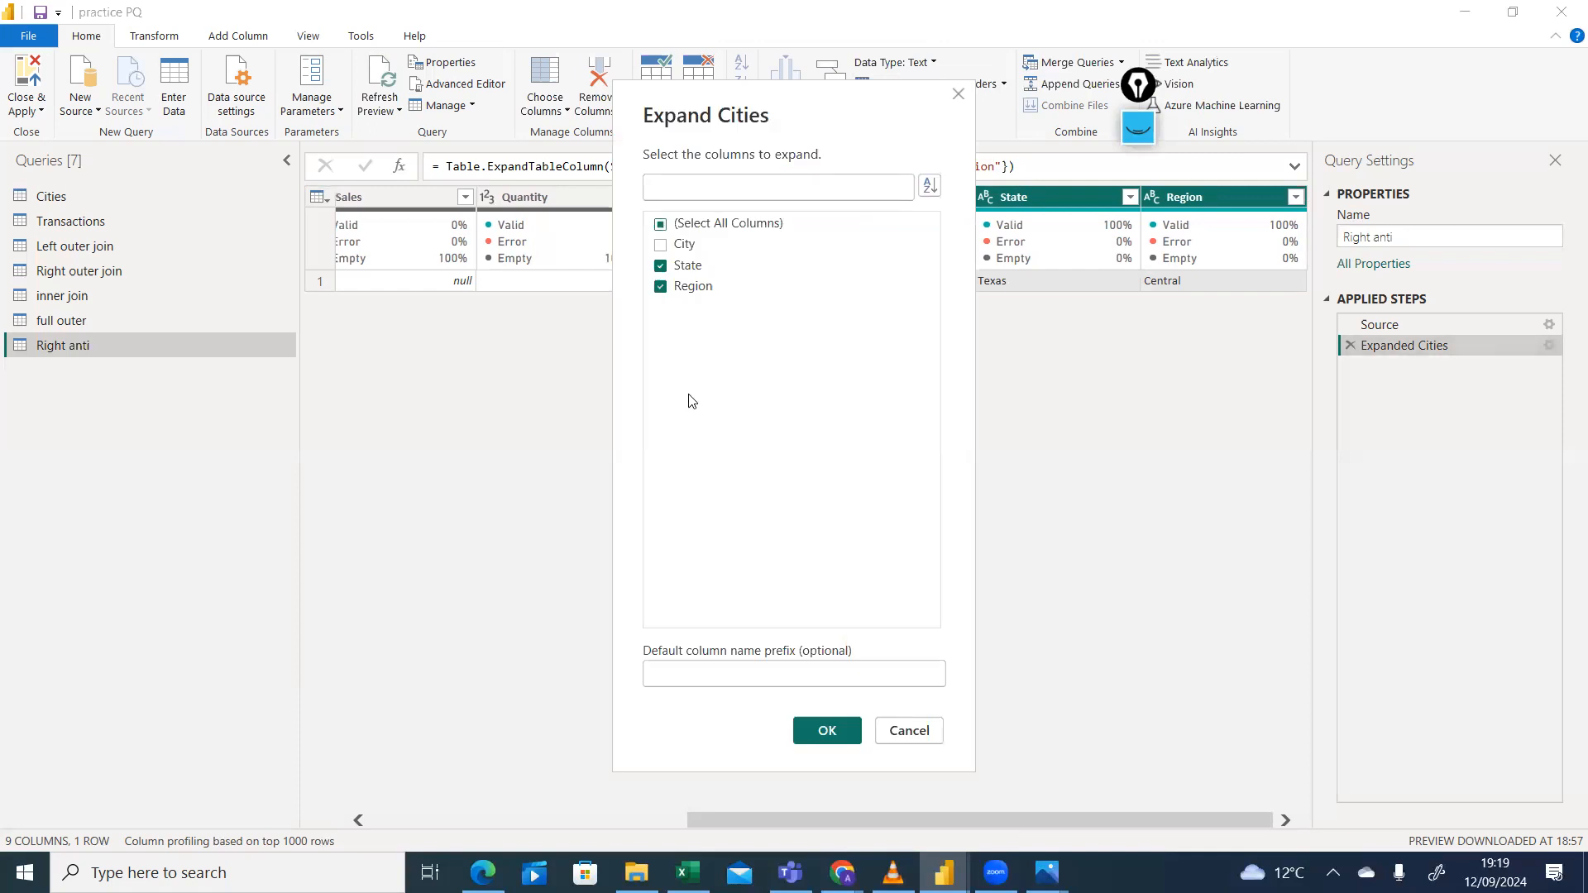
click(660, 246)
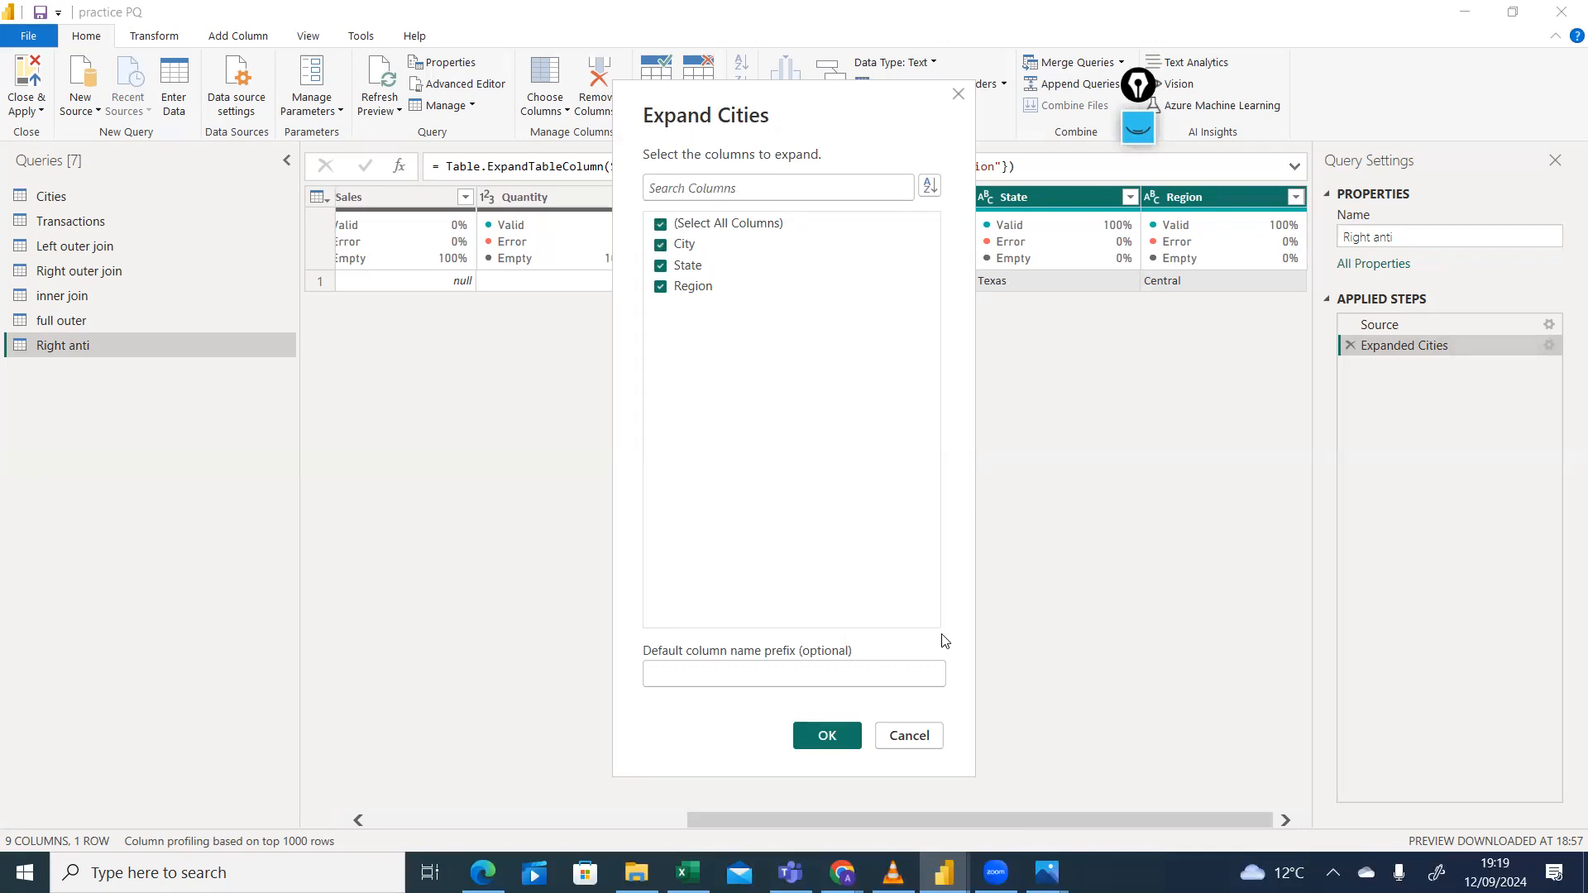
click(811, 735)
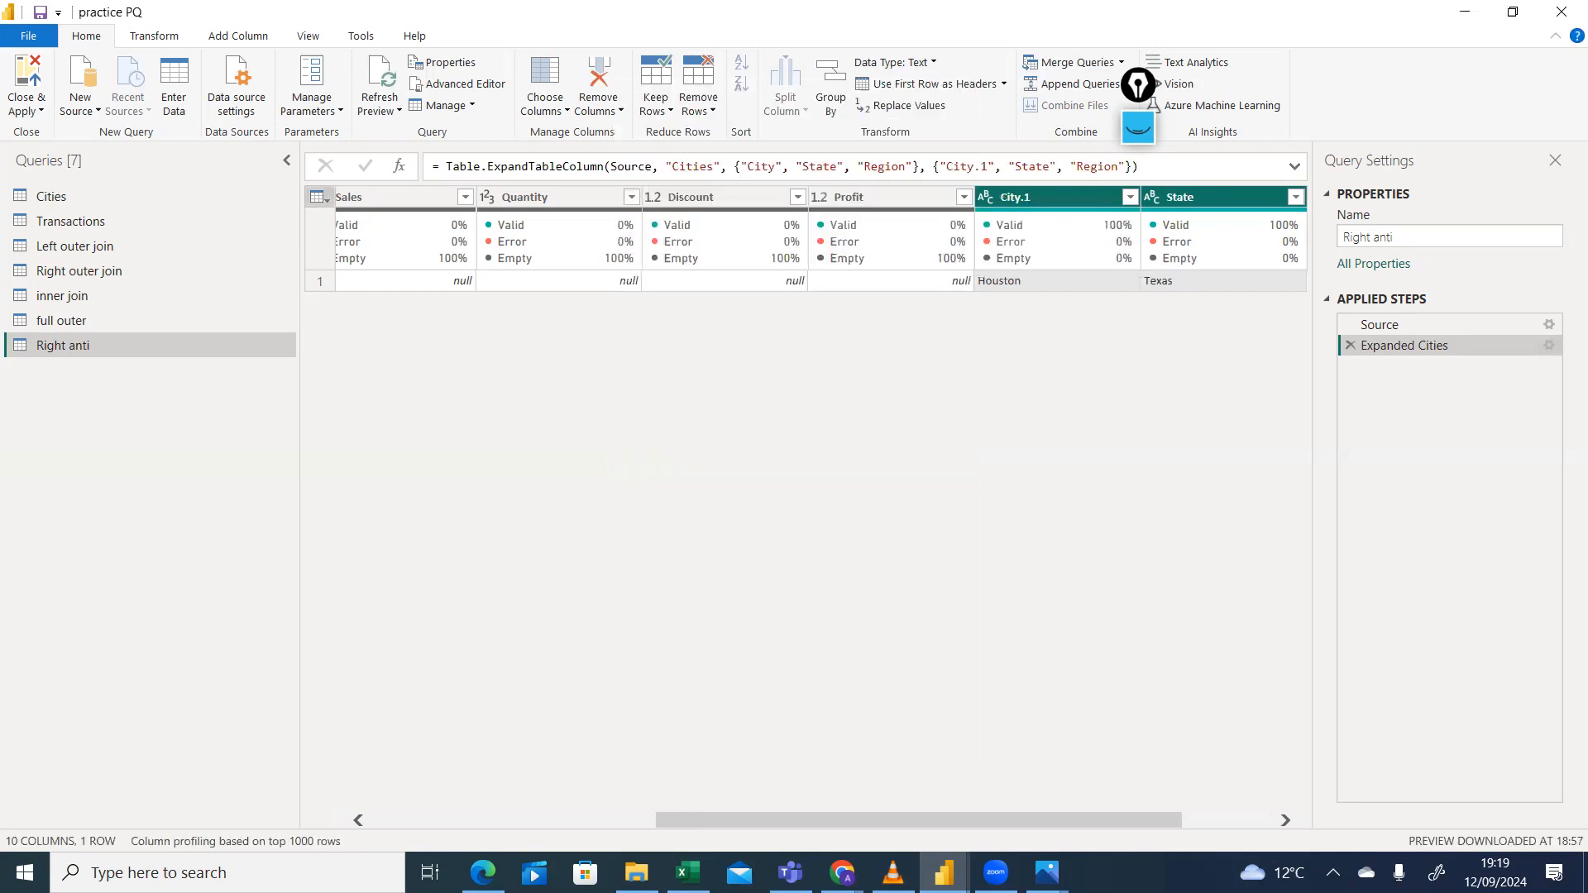
- Examine the expanded City.1, State and Region columns against the transaction columns of the Right anti result
drag(802, 820, 1029, 819)
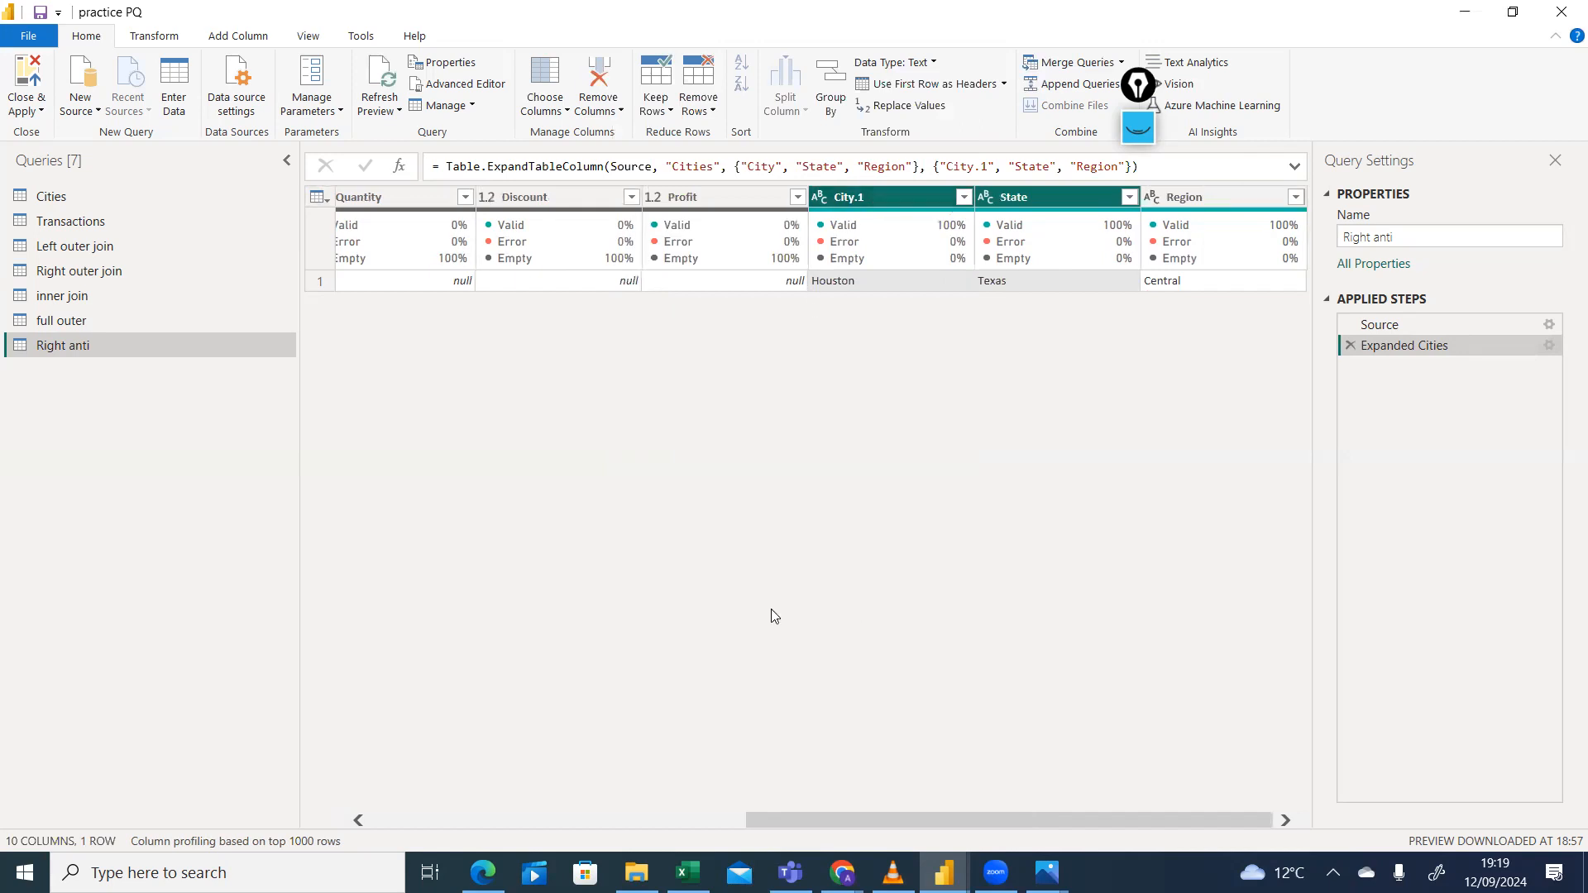
drag(857, 816, 466, 809)
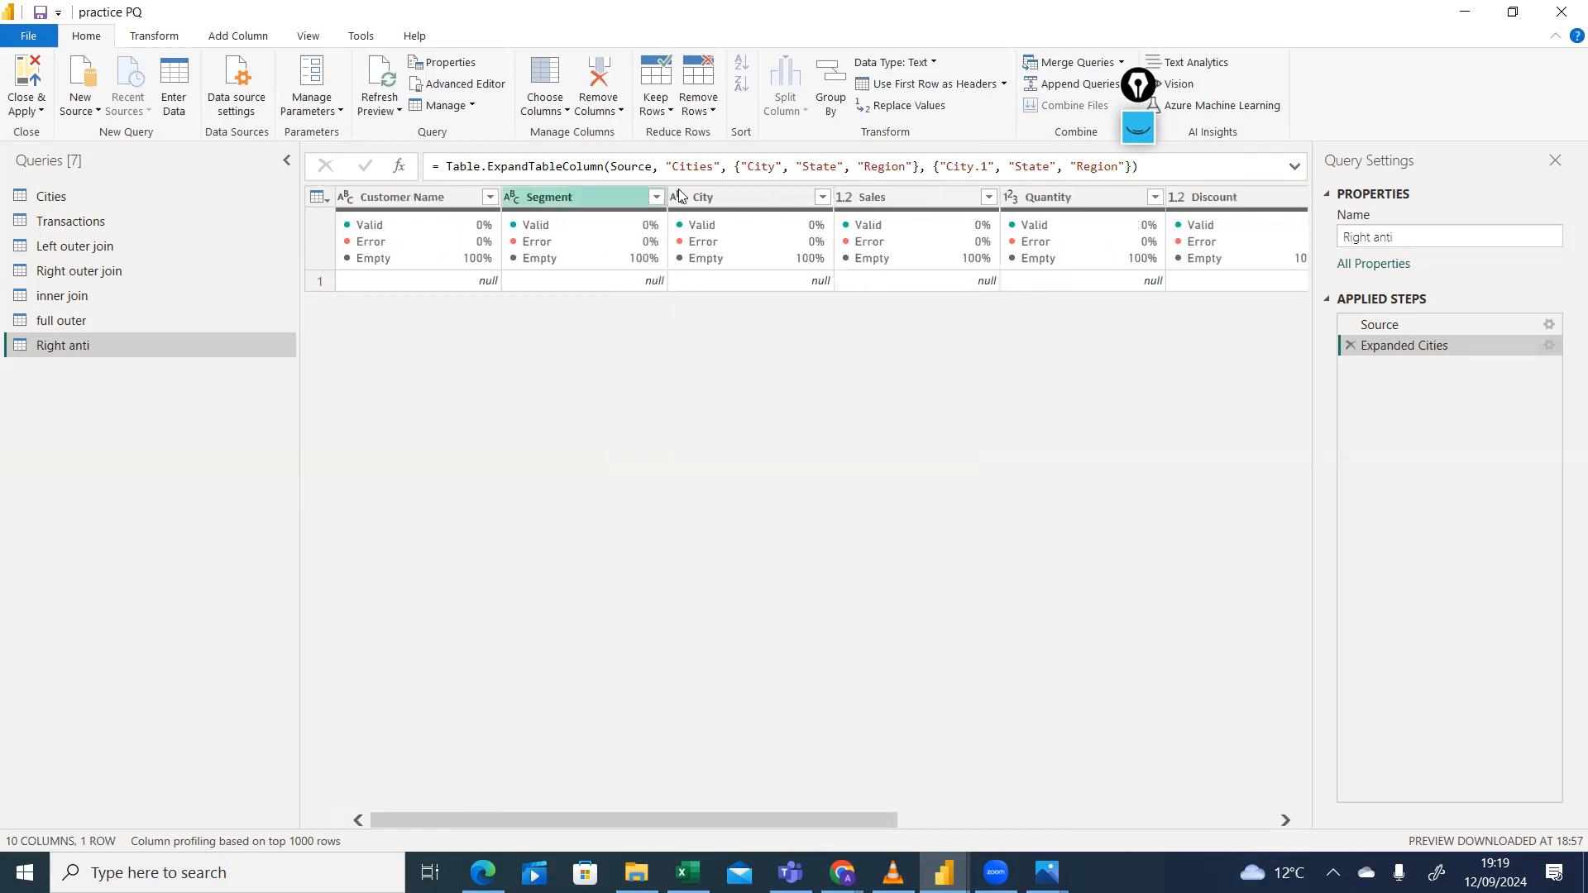
drag(750, 818, 1147, 717)
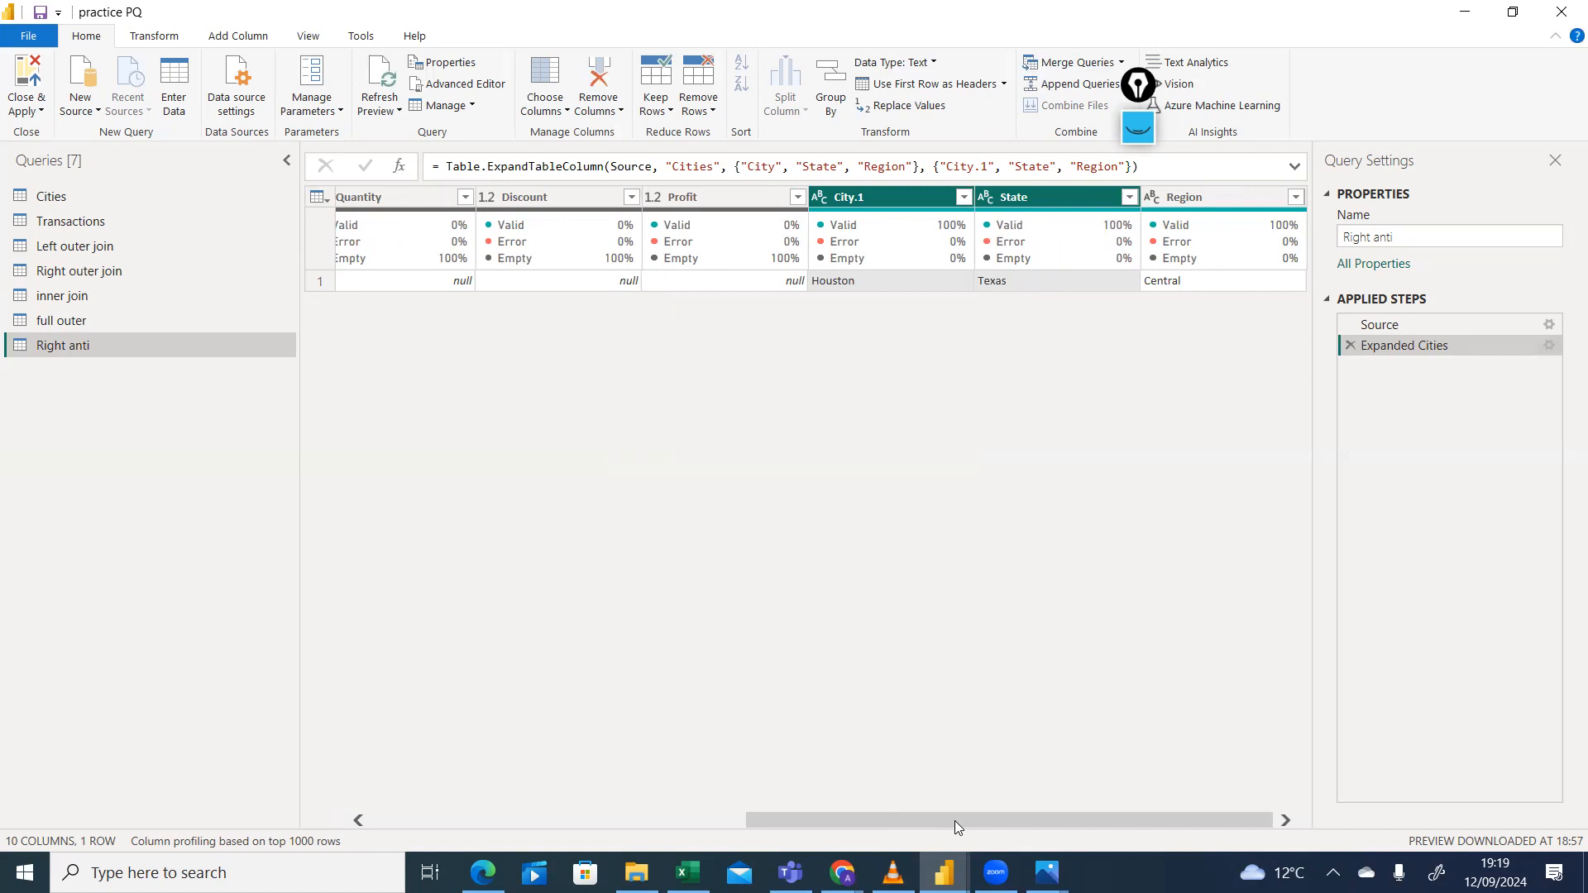
drag(955, 821, 530, 813)
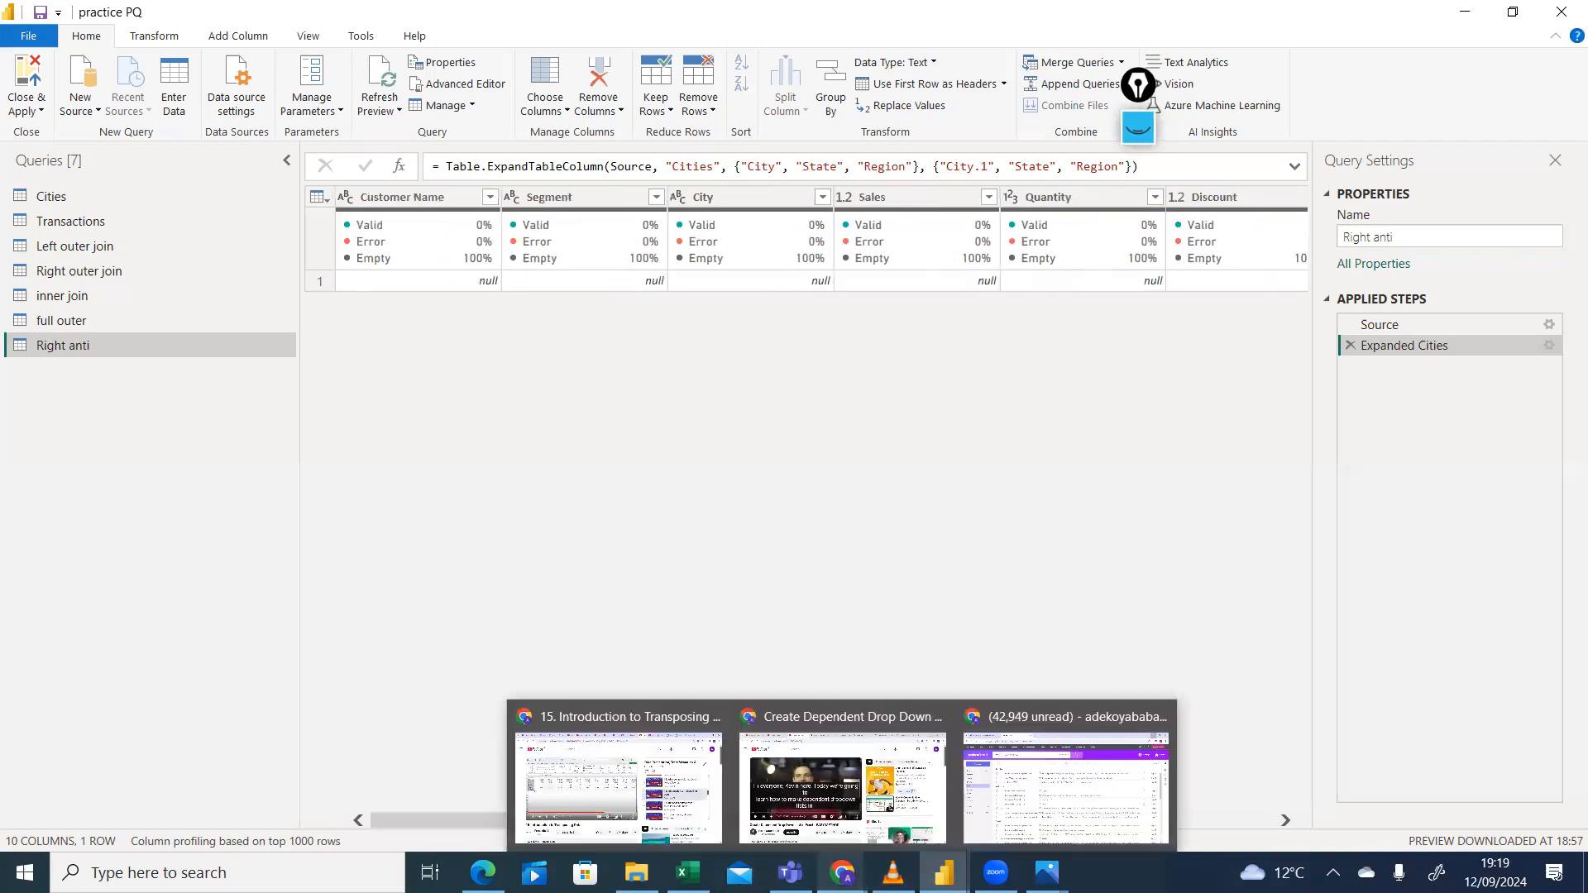
- Switch to Excel and select the City column of the transactions (left) table on Sheet2, F3:F18
mouse_move(688, 873)
click(687, 837)
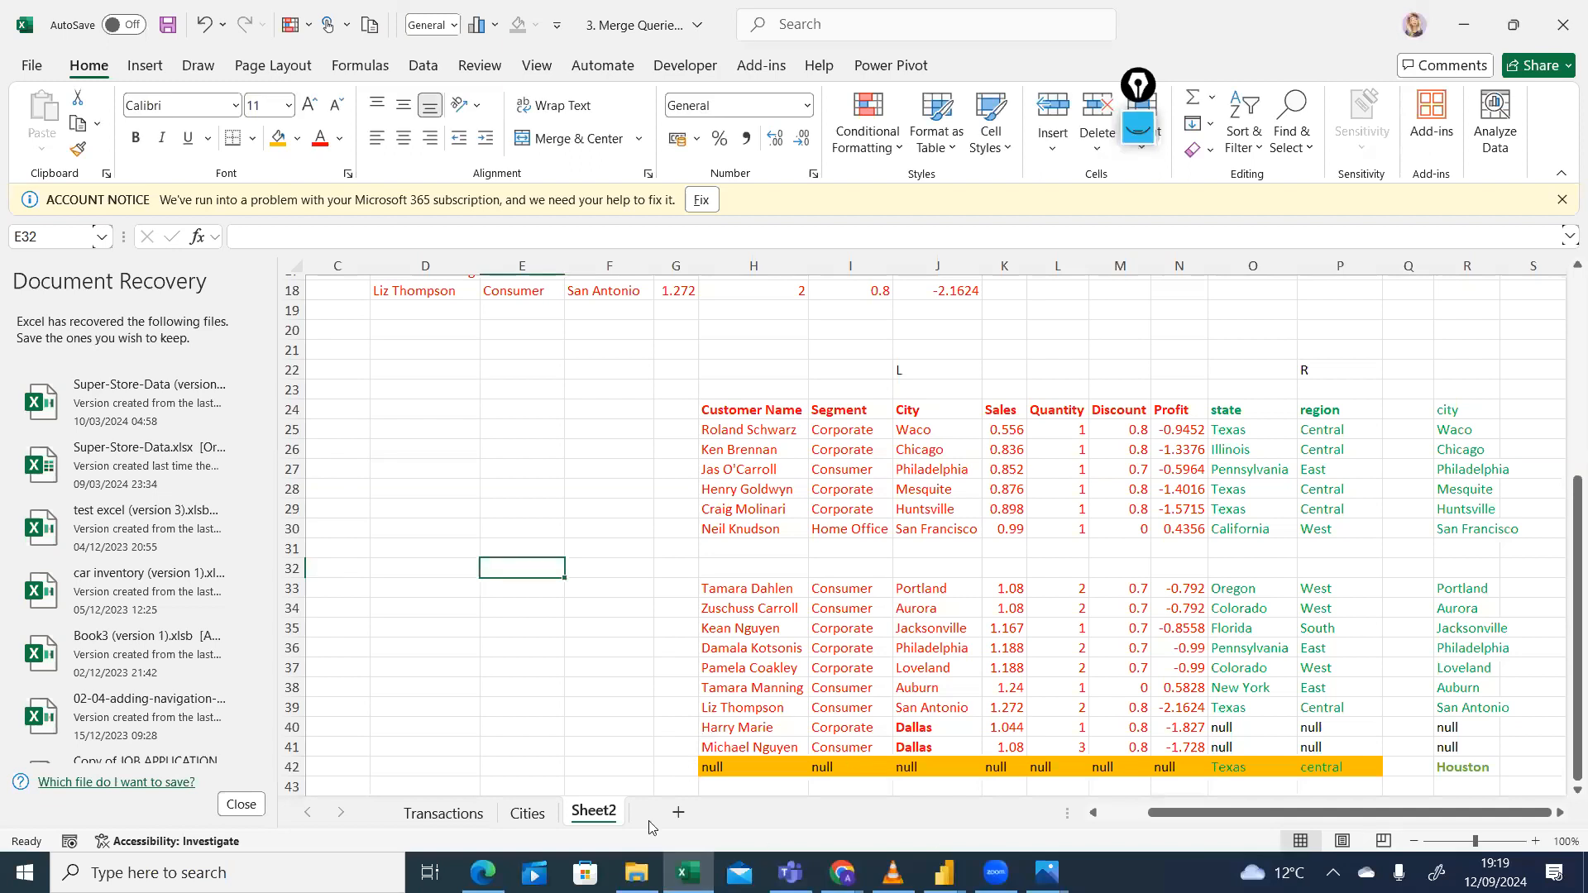
click(421, 819)
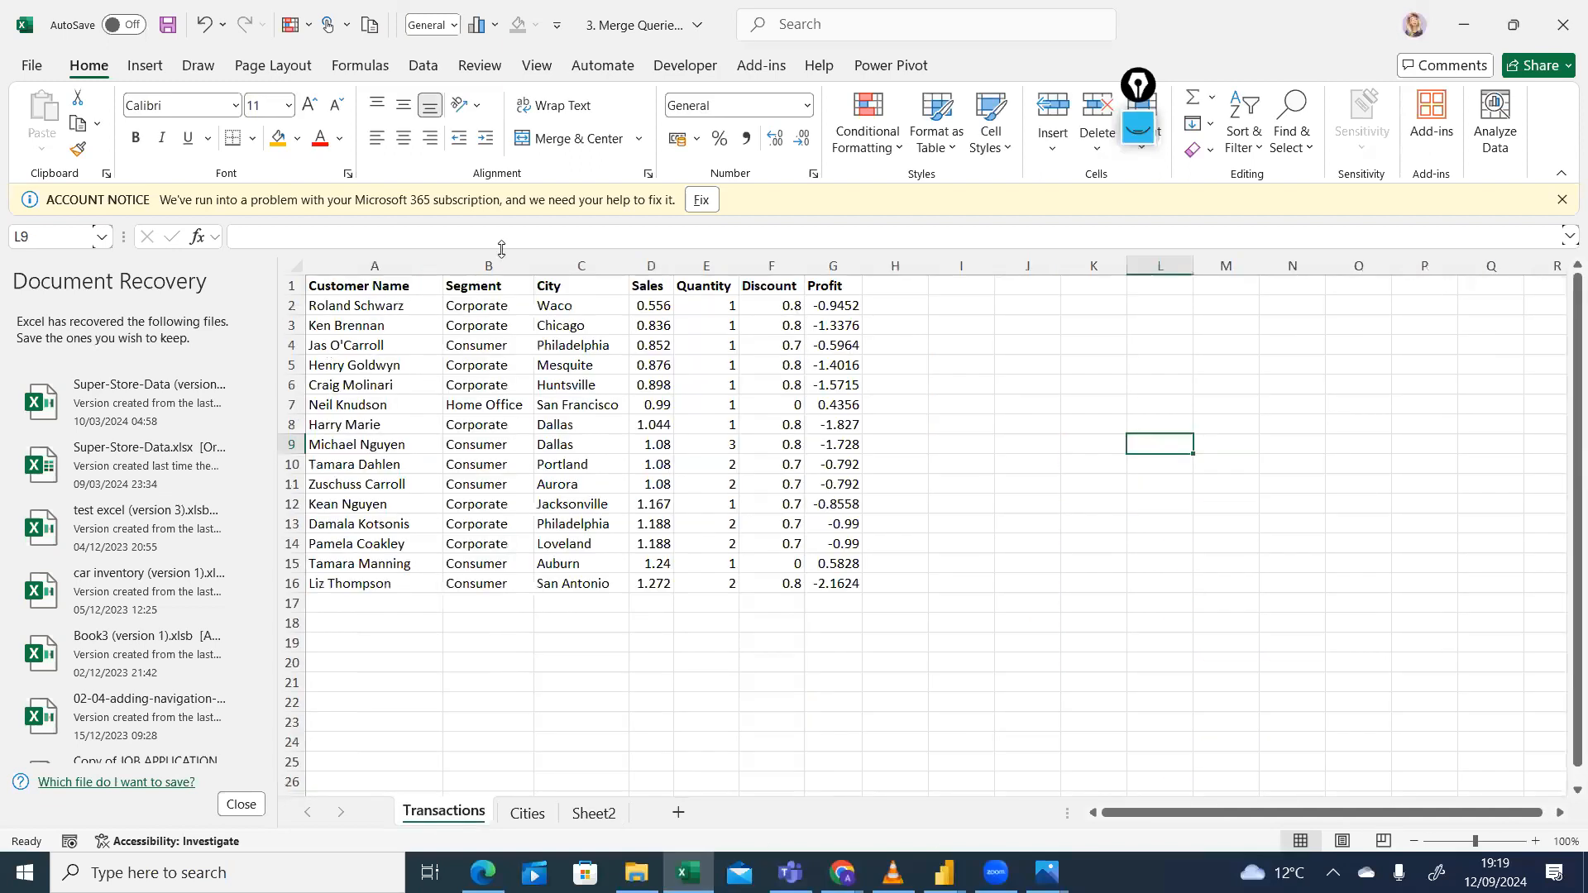
click(594, 813)
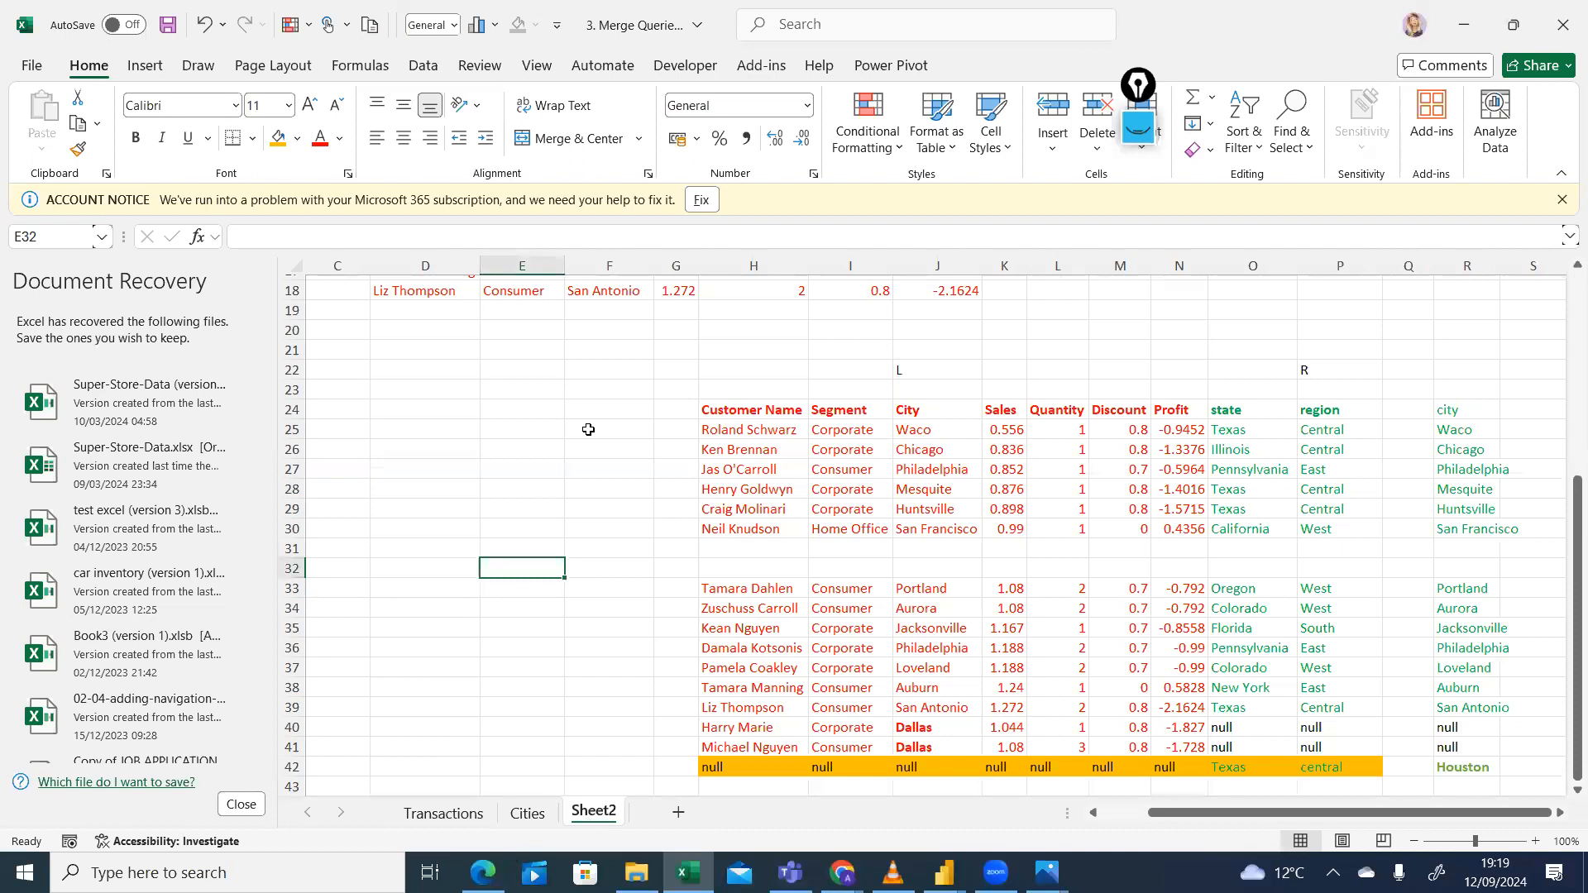
drag(1576, 593, 1577, 389)
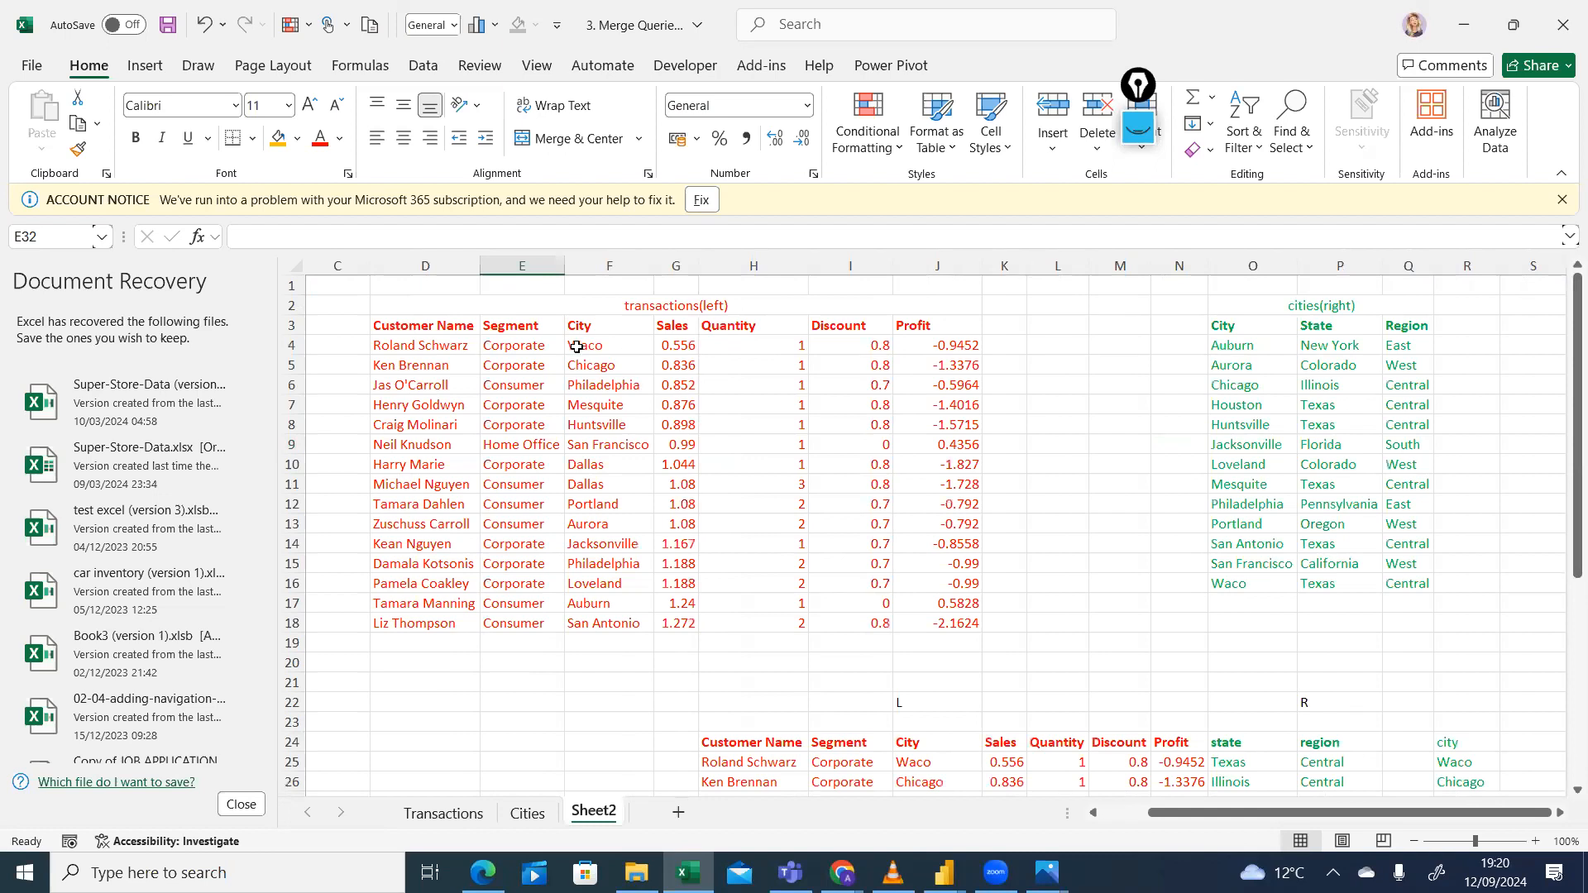
drag(592, 334, 606, 614)
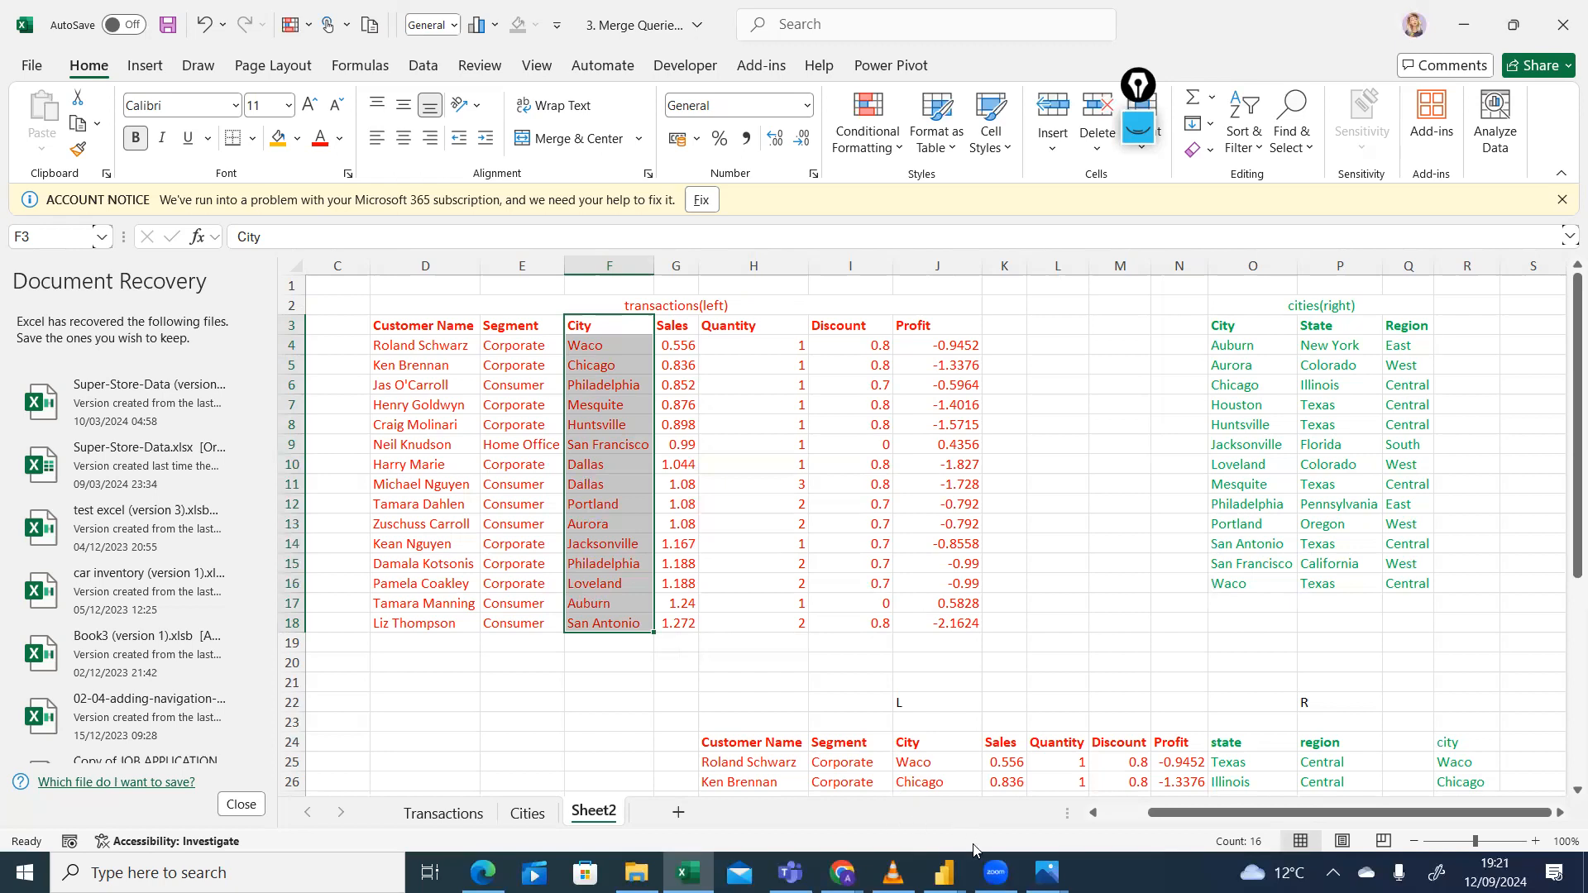
- Return to Power Query Editor and review the Expanded Cities settings with City, State and Region included
click(944, 873)
click(1122, 821)
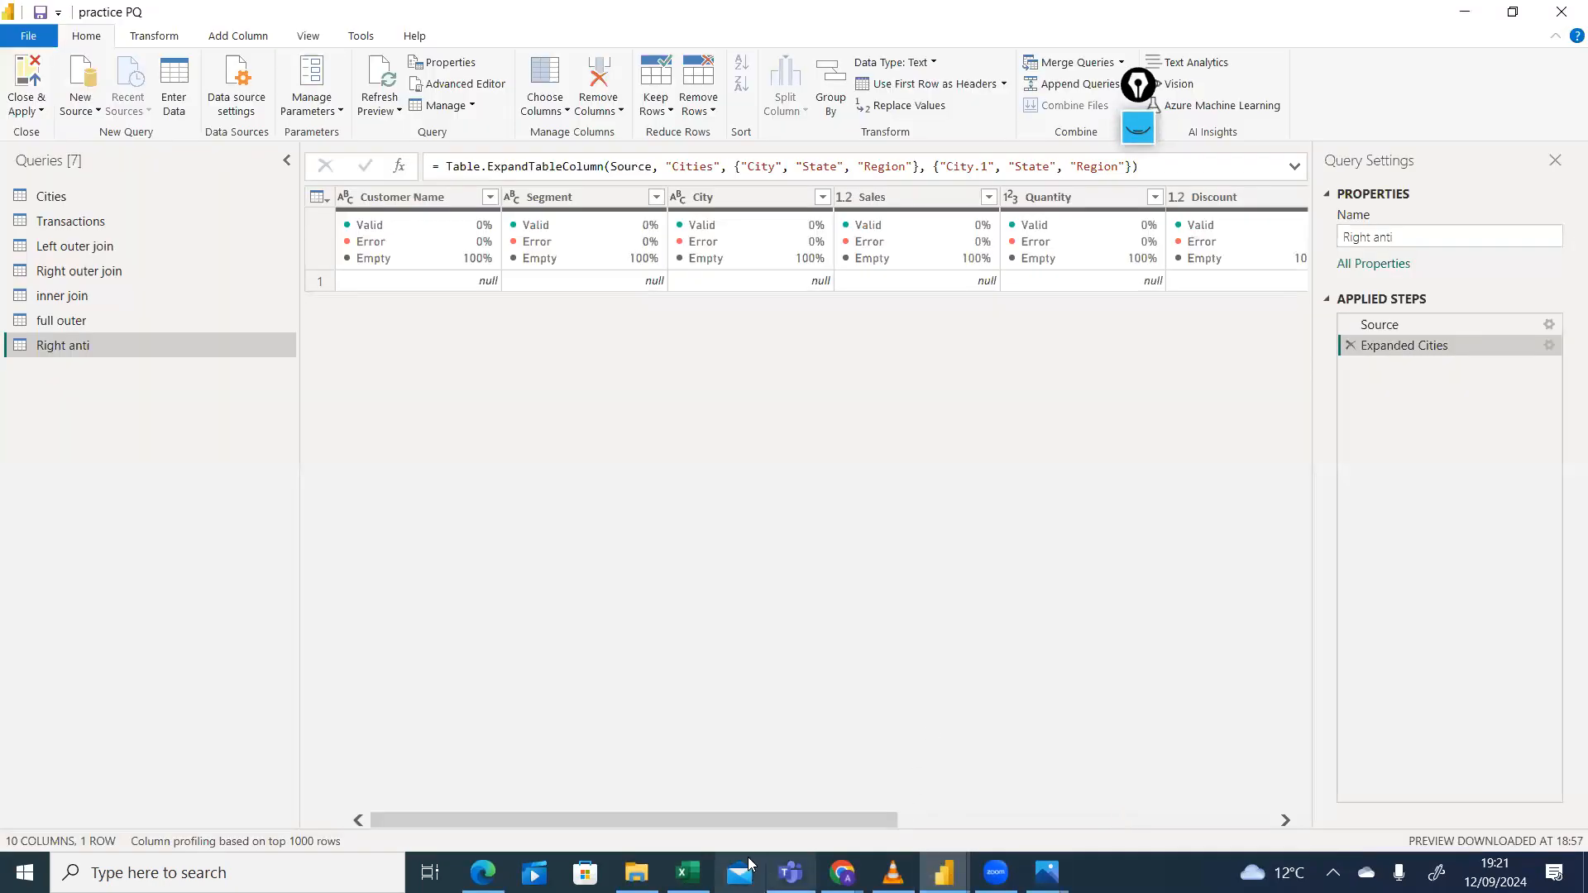
click(789, 704)
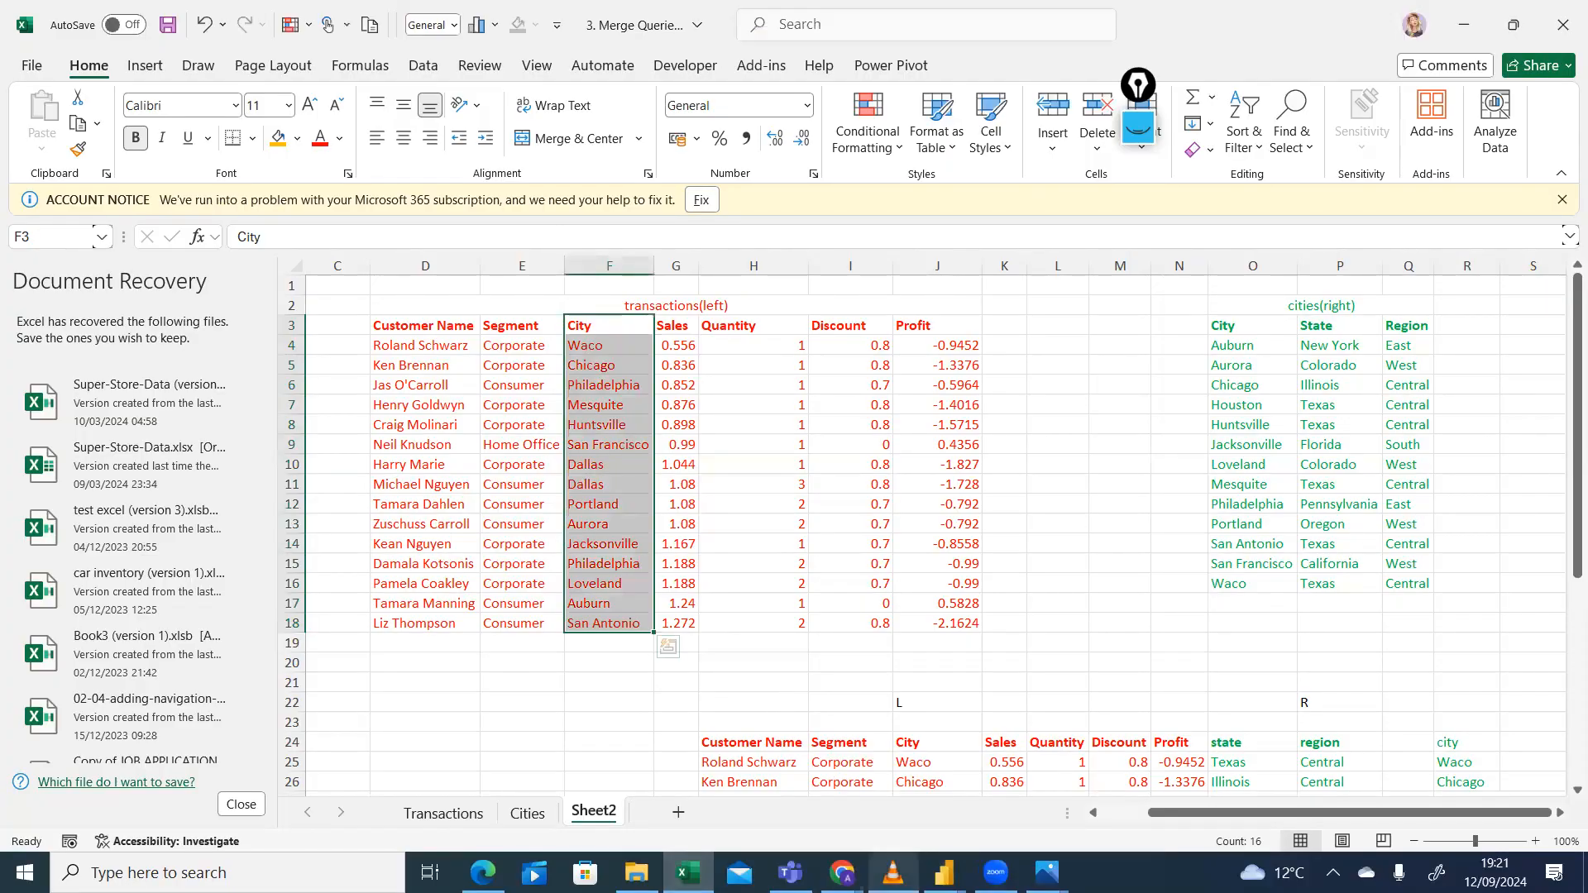
mouse_move(944, 872)
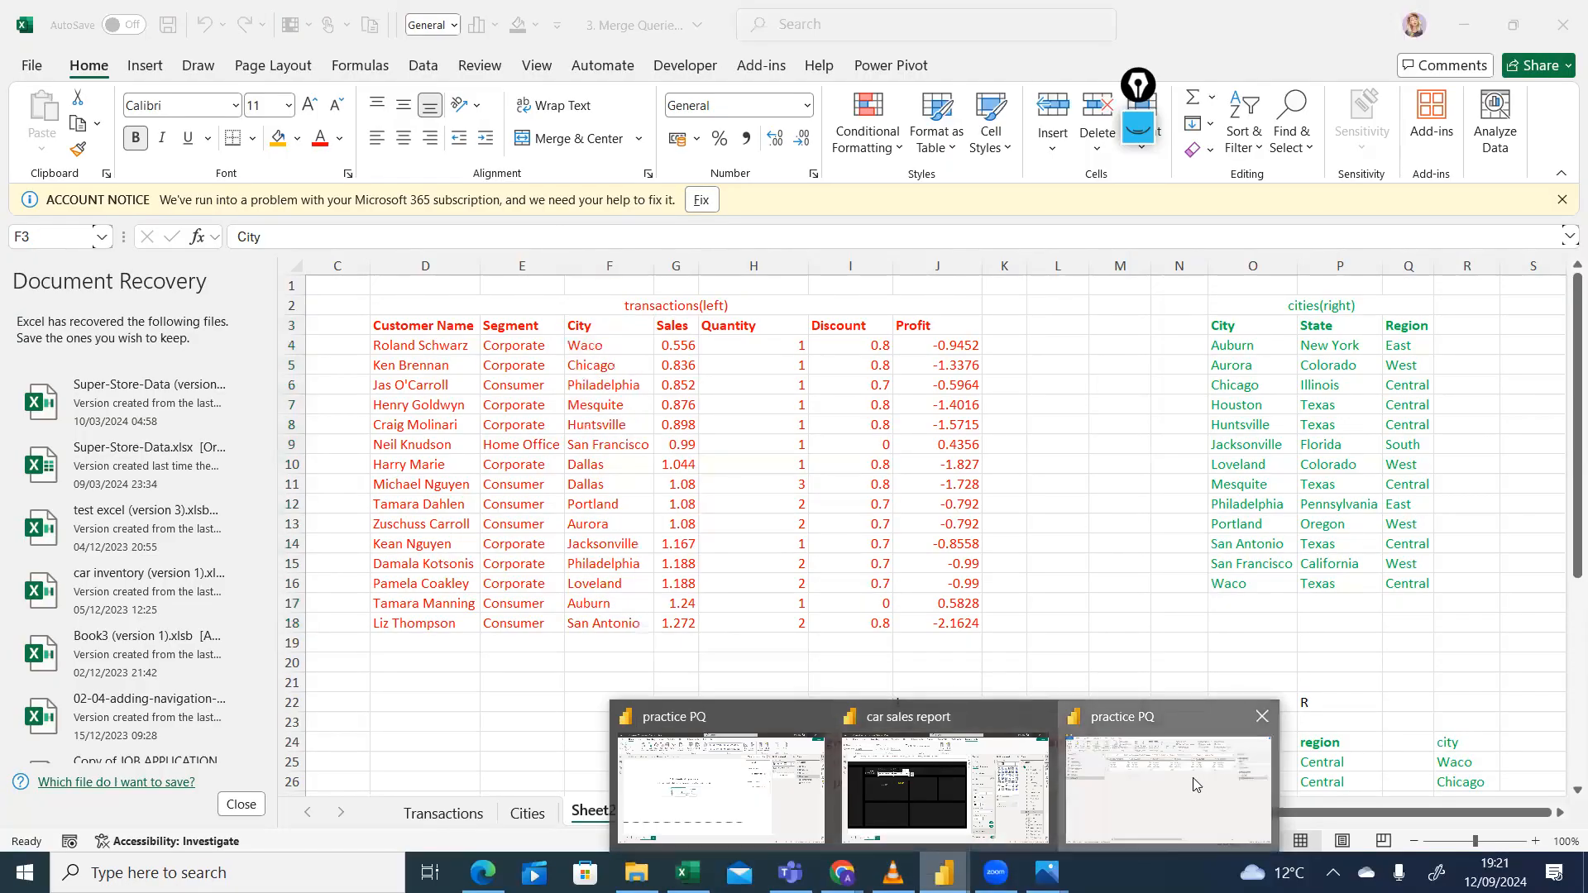
click(1183, 785)
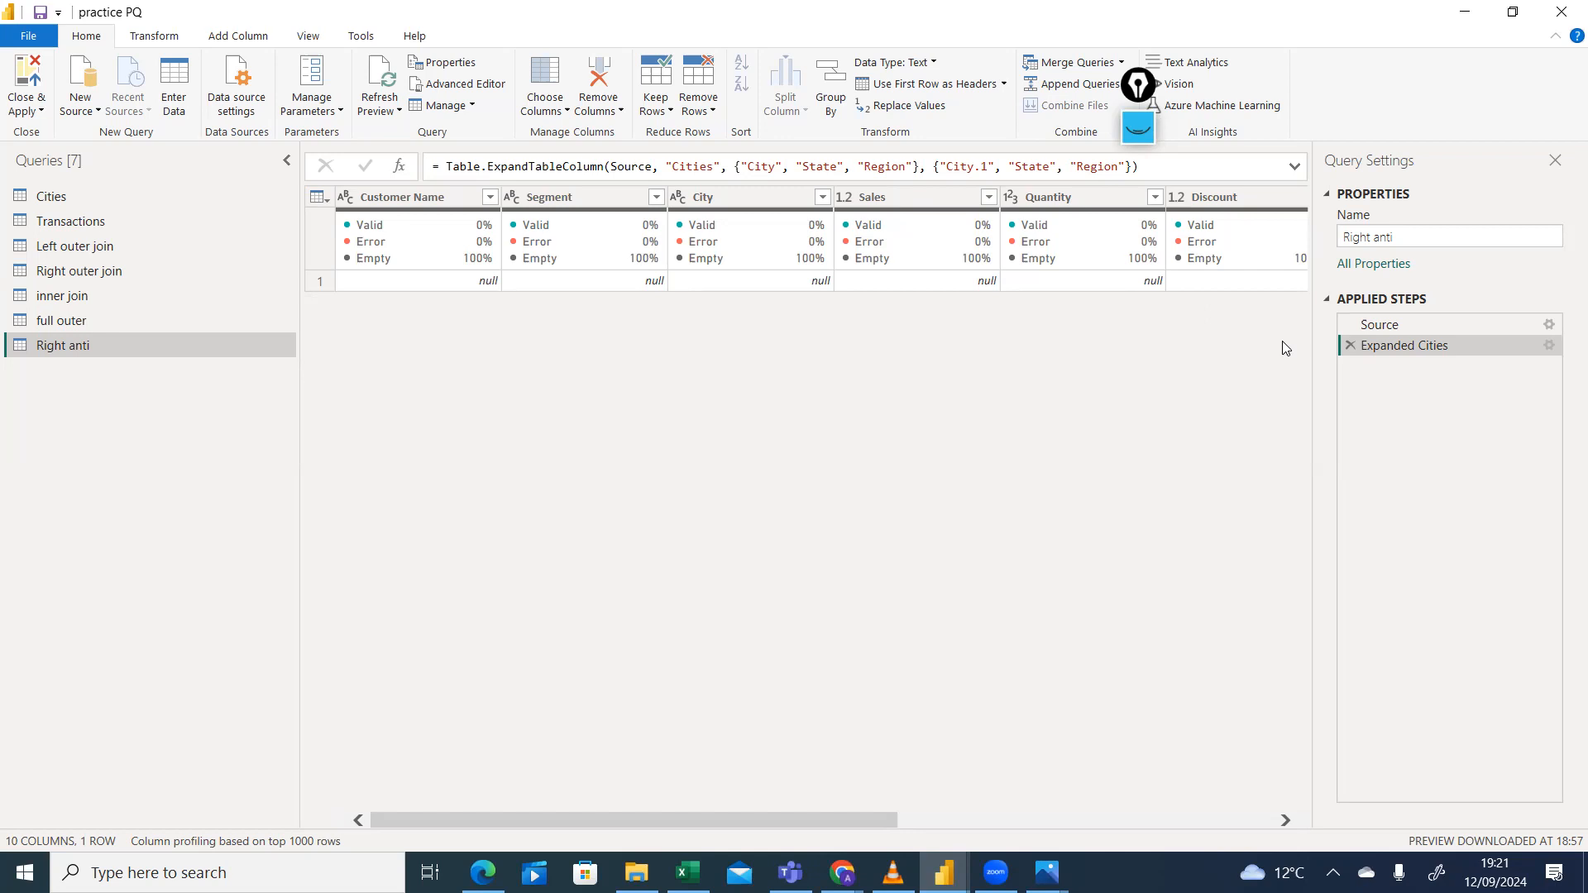
double_click(1449, 348)
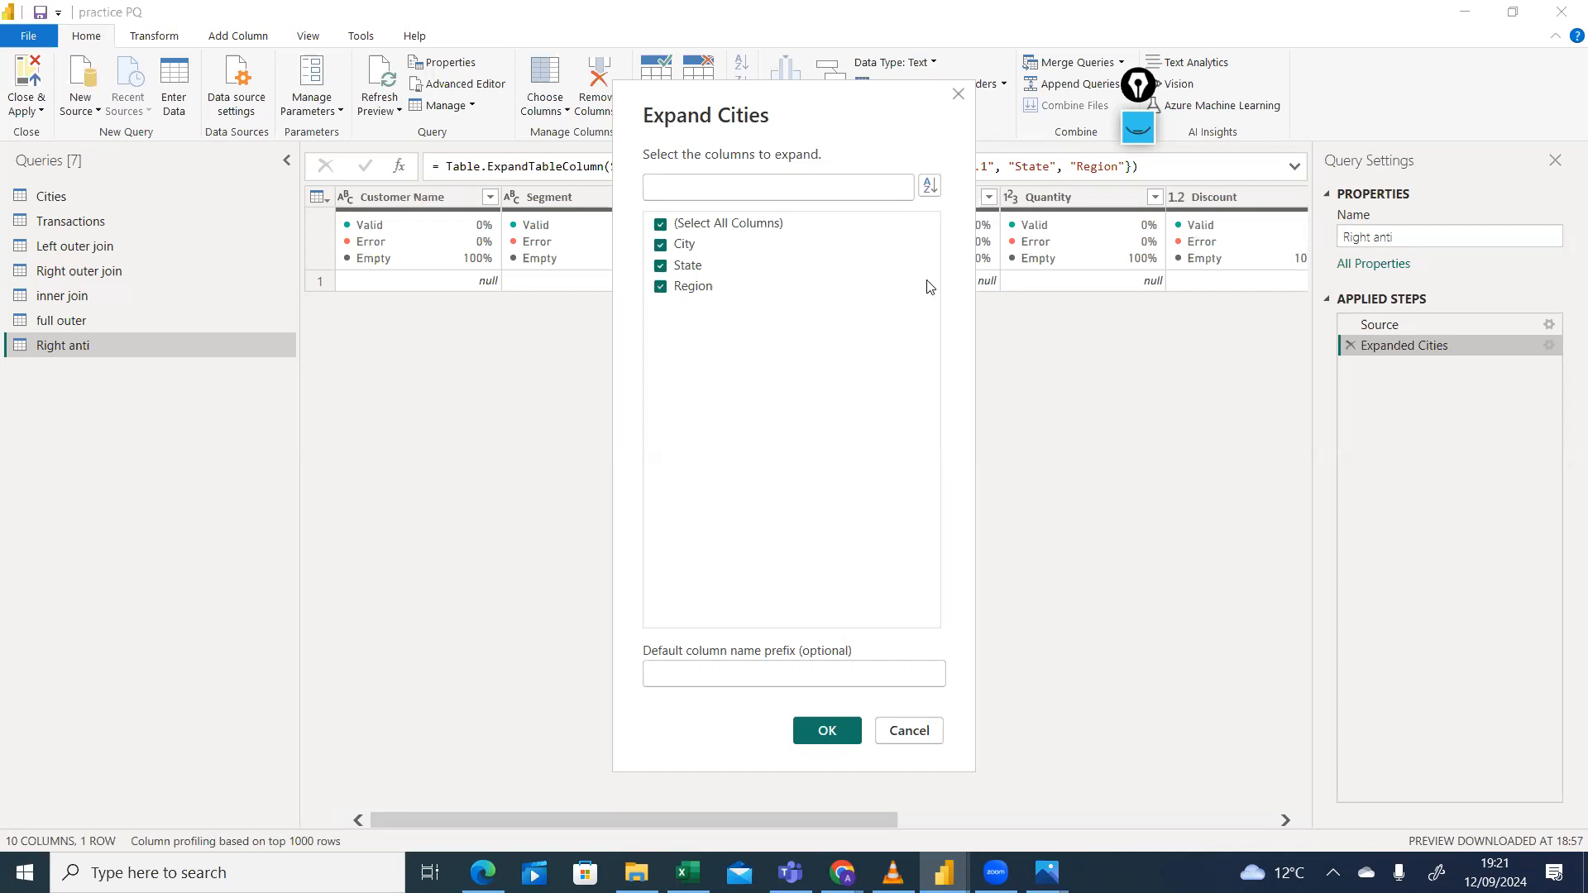
click(829, 730)
drag(829, 827, 748, 761)
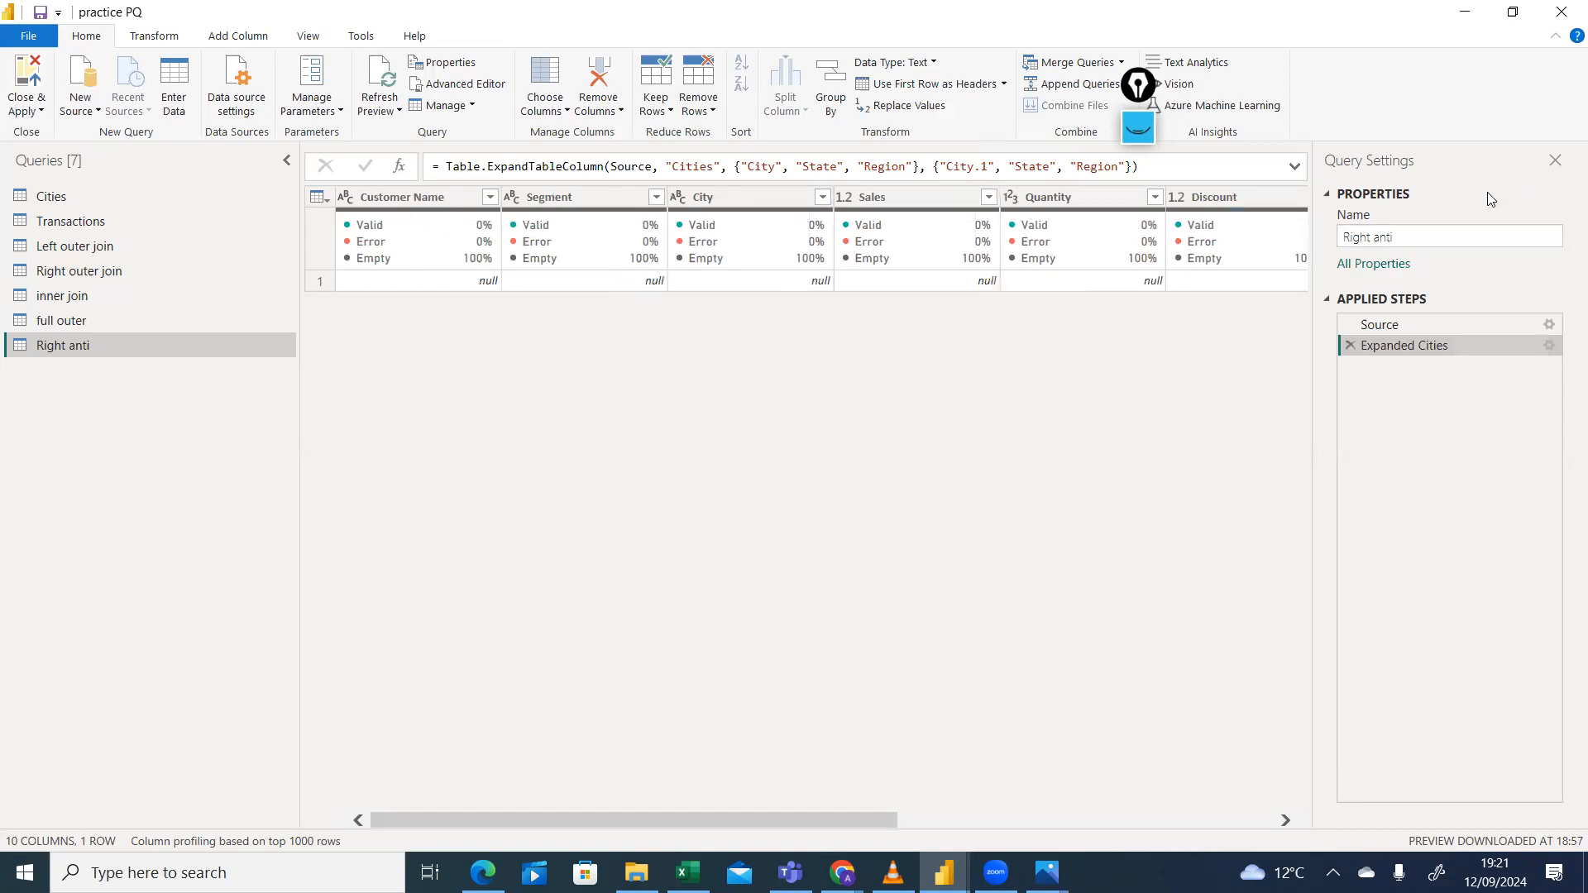
- Compare the sketch in join kinds 2.png with the merged table on Sheet2 in Excel
click(1005, 453)
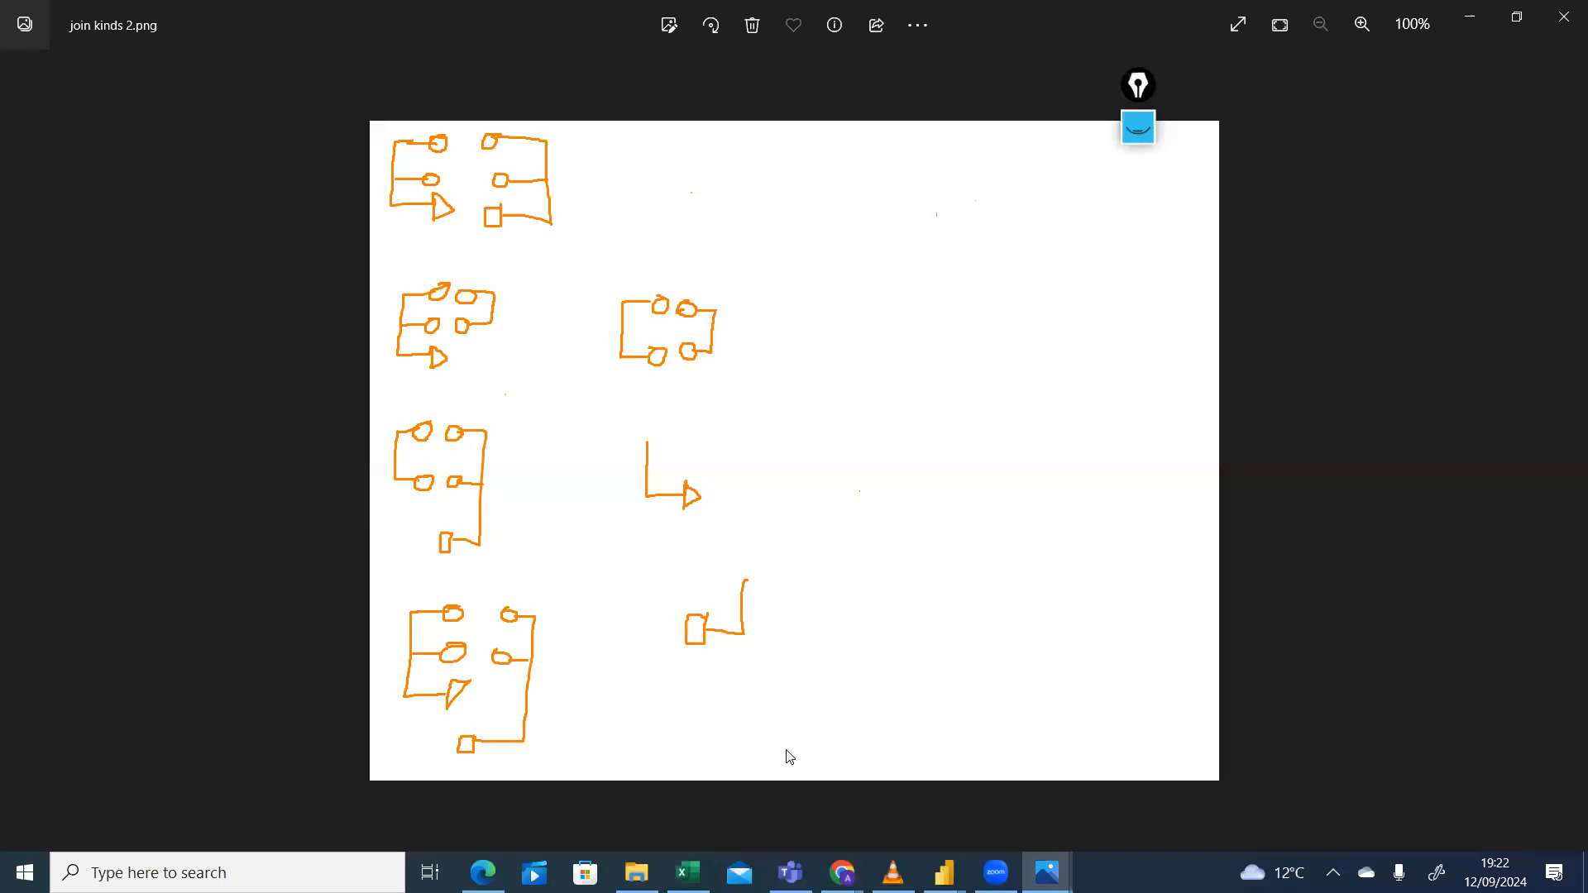
click(1469, 17)
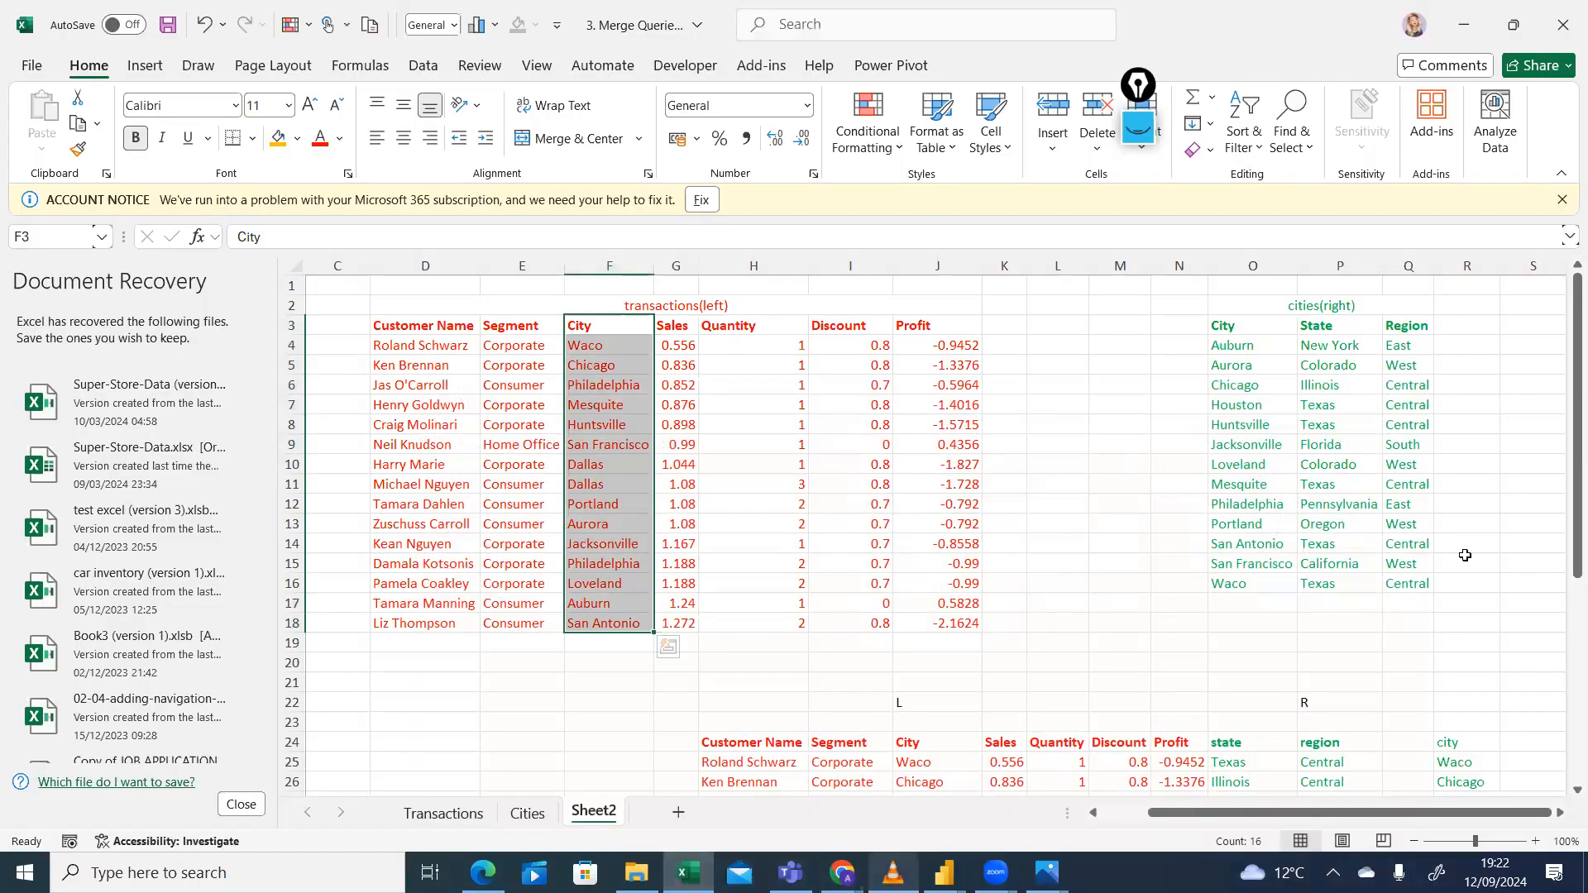
drag(1566, 505, 1568, 684)
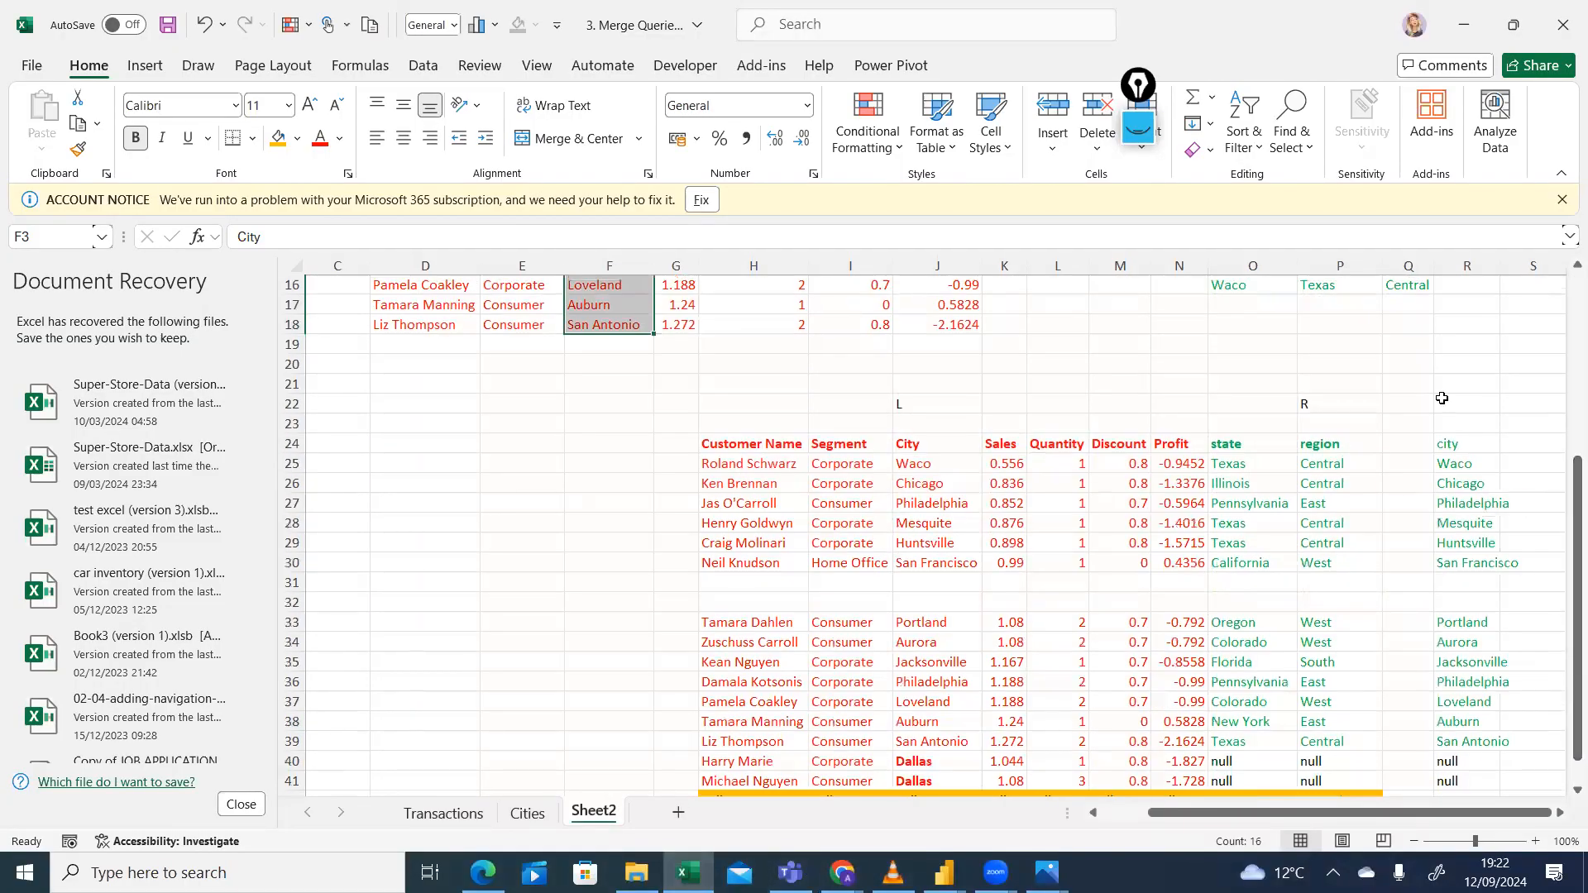
click(1046, 873)
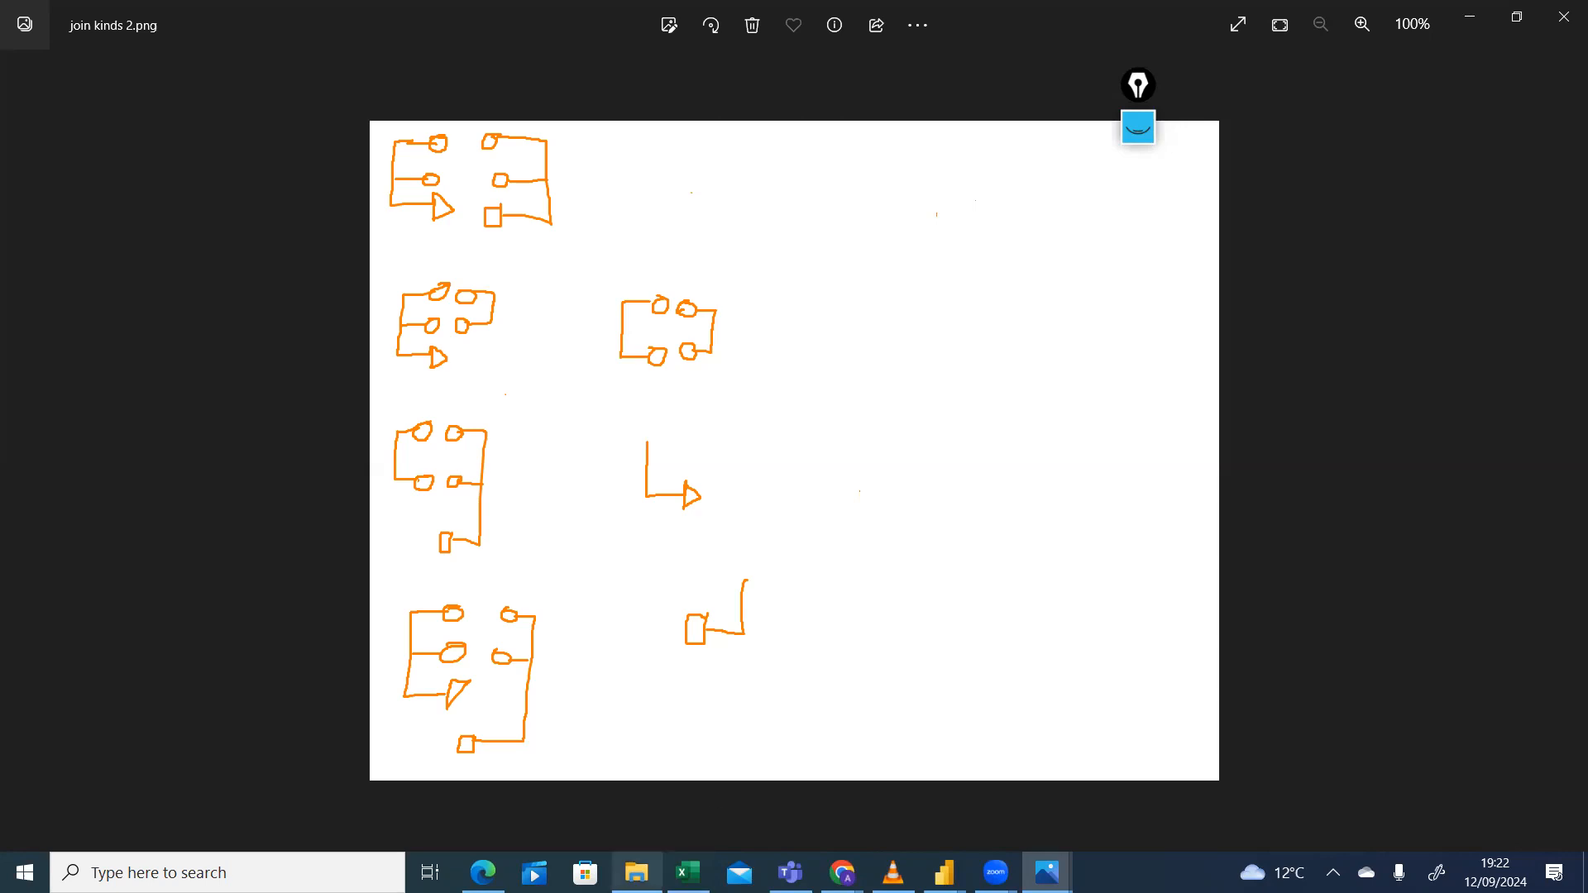
mouse_move(637, 873)
click(688, 873)
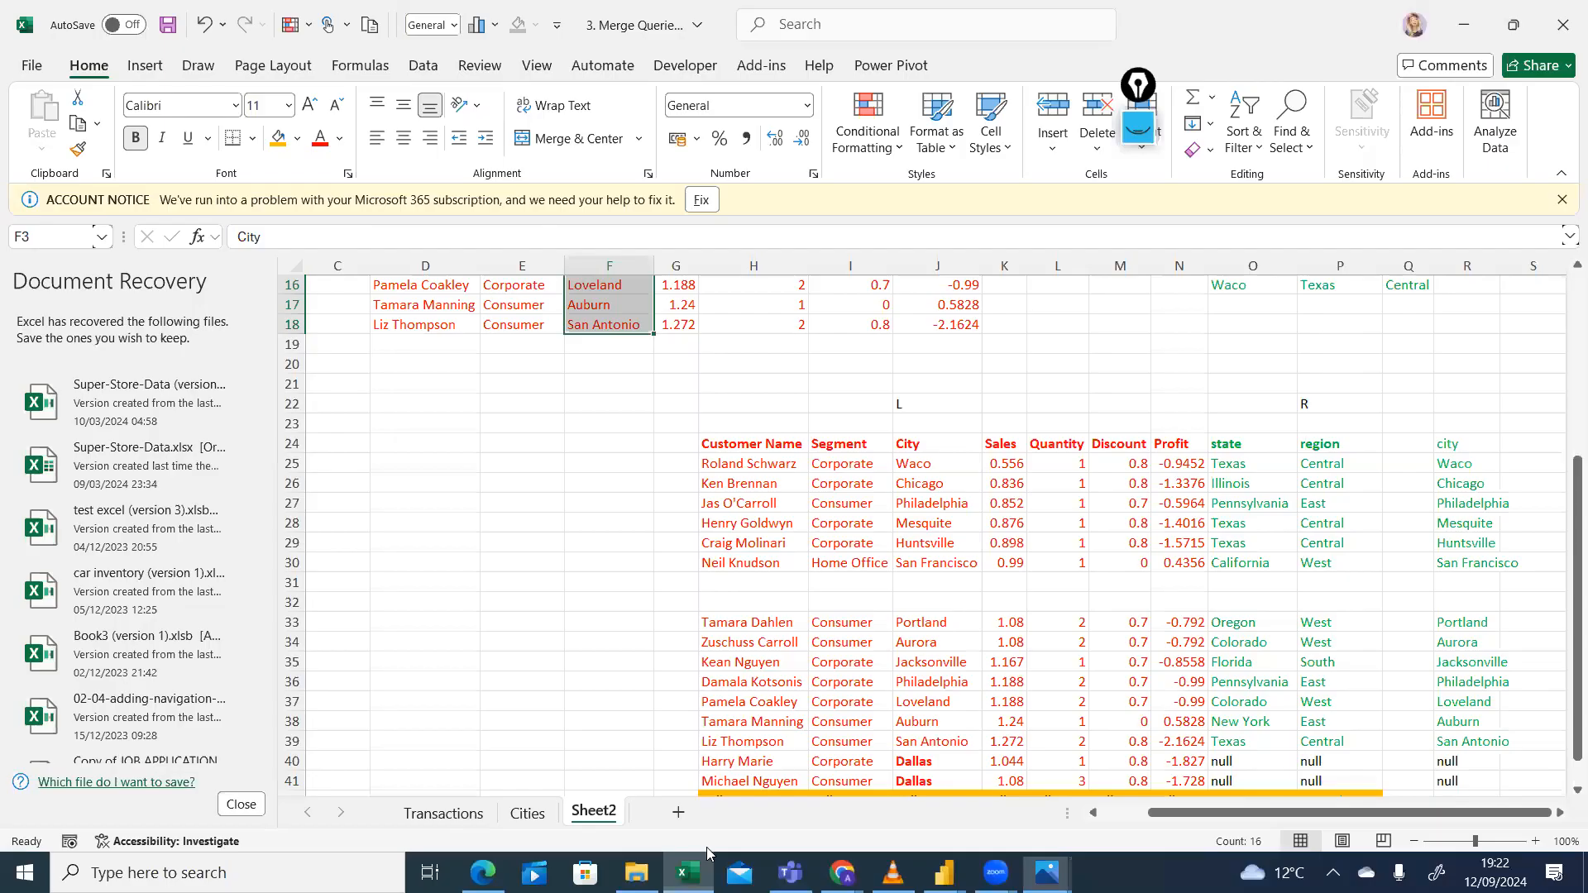
- Remove the orange fill from the Houston row of the merged table, H42:P42
scroll(1563, 637, down, 1)
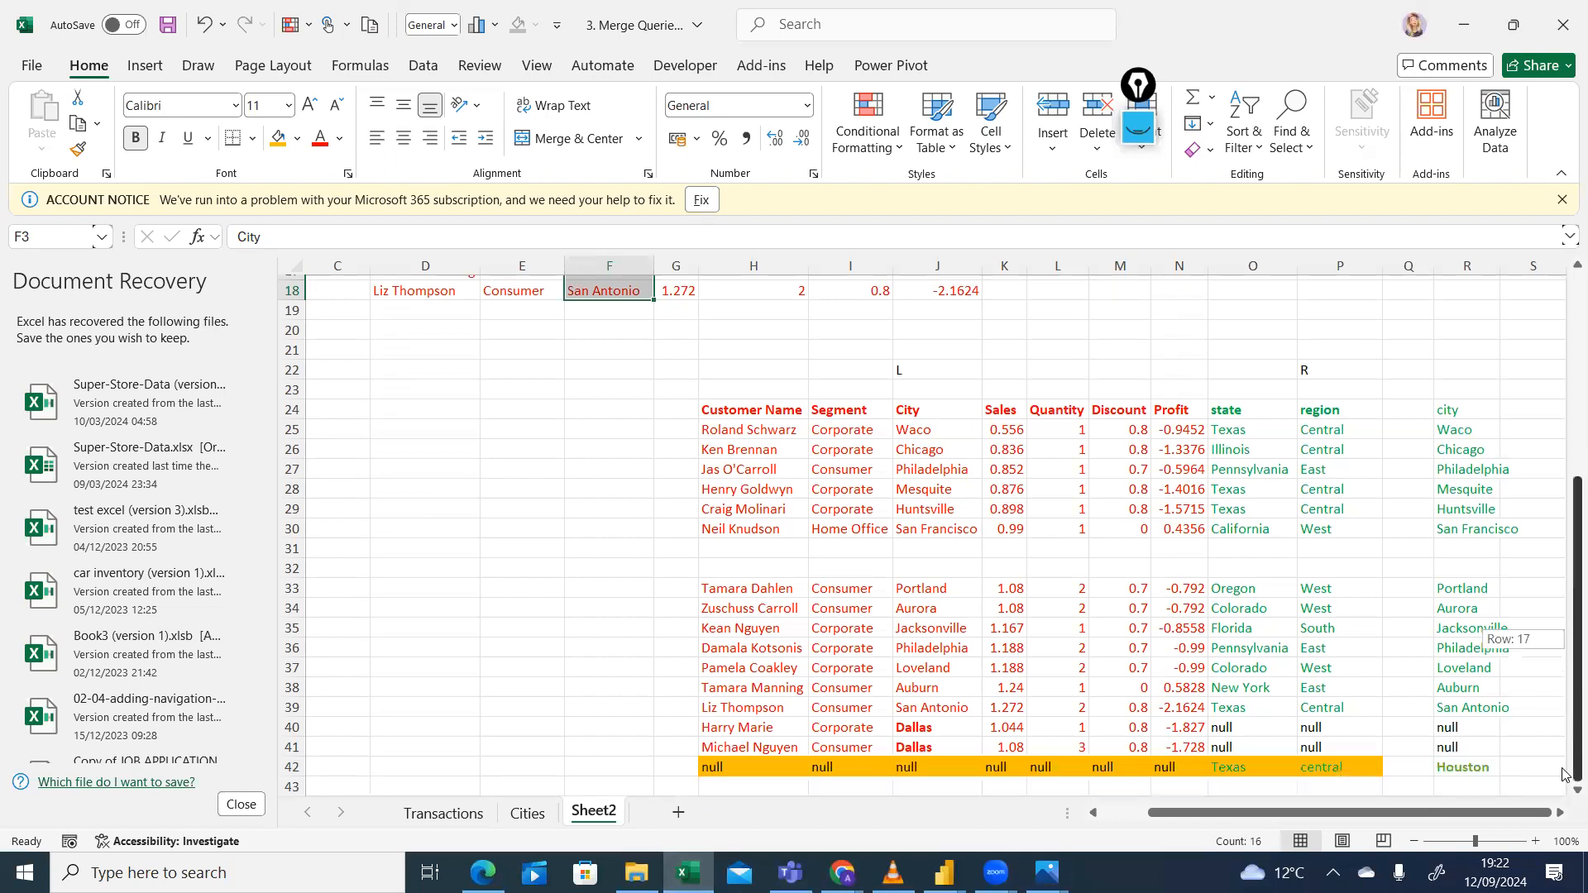
click(726, 767)
drag(1118, 760, 1357, 763)
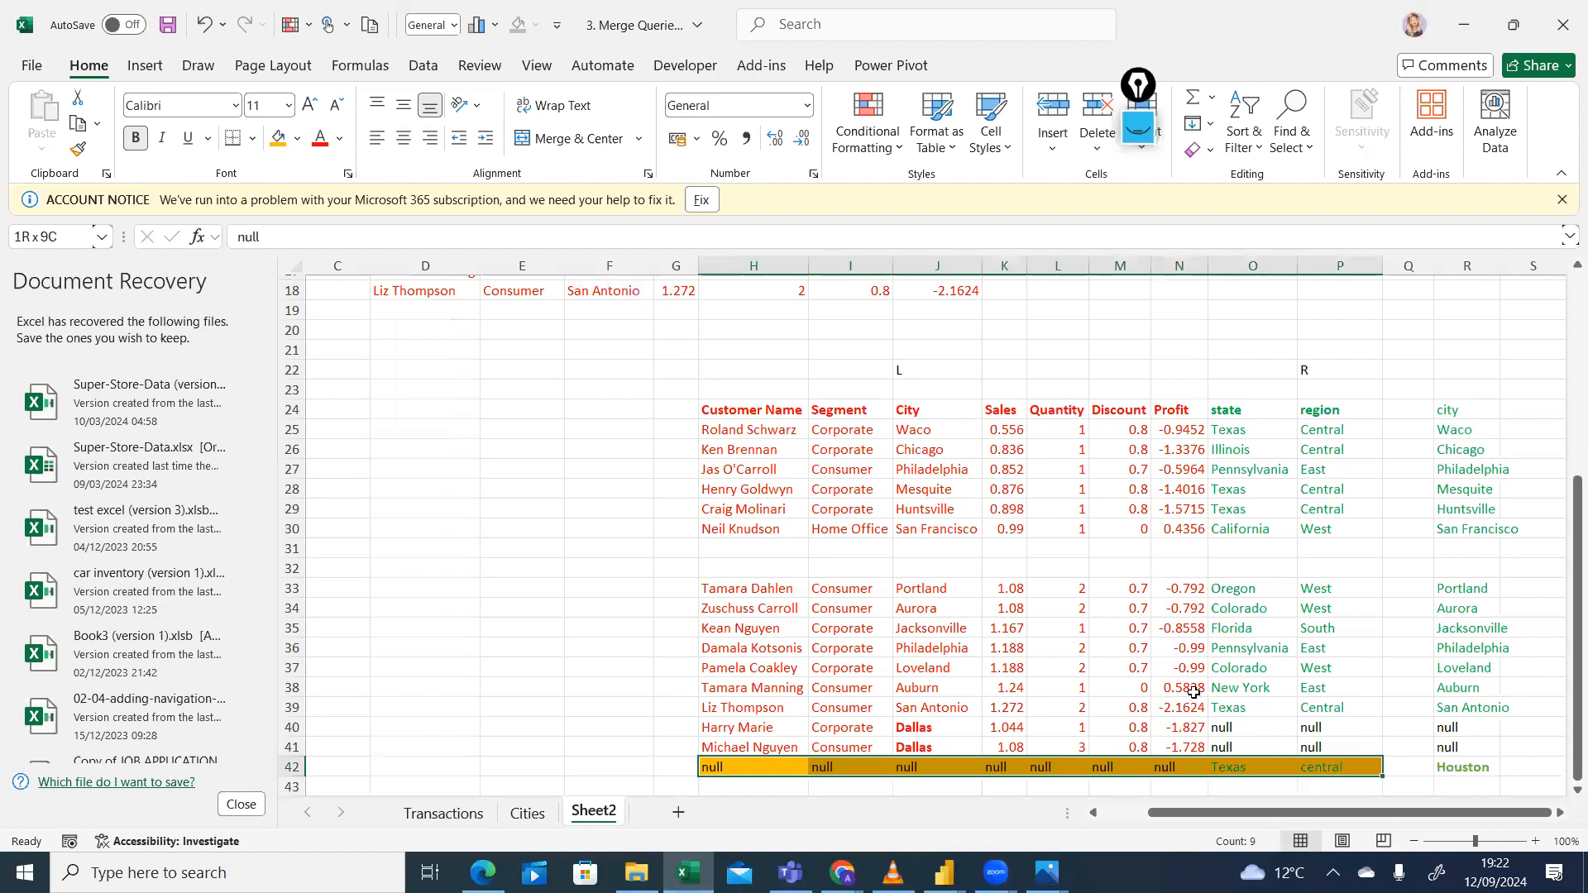
click(298, 139)
click(478, 546)
click(478, 546)
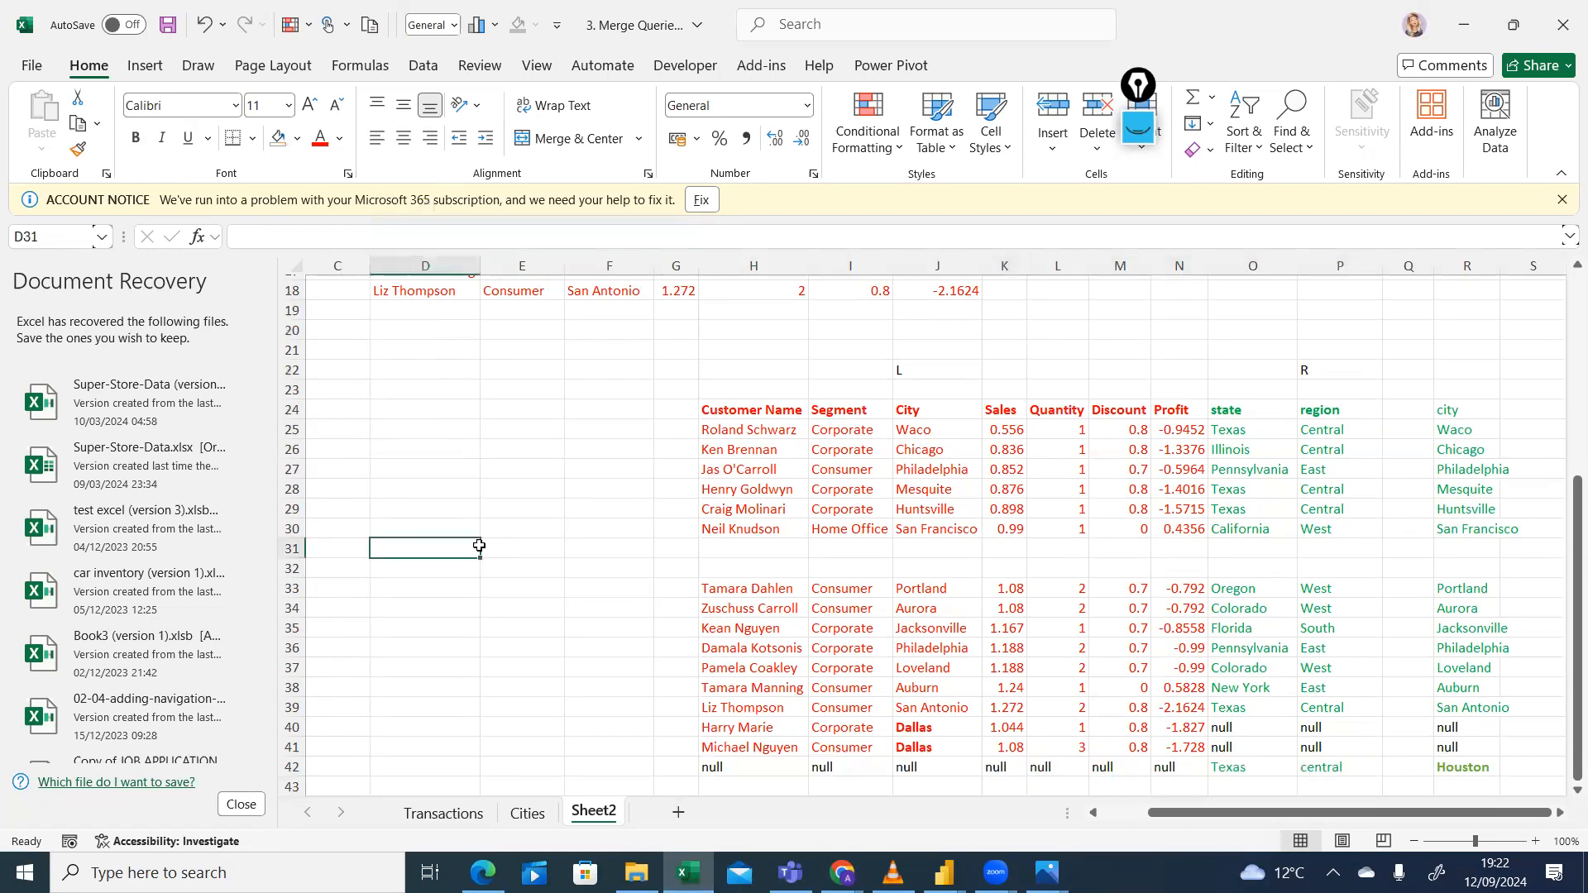
- Select the two unmatched Dallas rows of the merged table, H40:P41, to point them out
drag(1569, 650, 1570, 653)
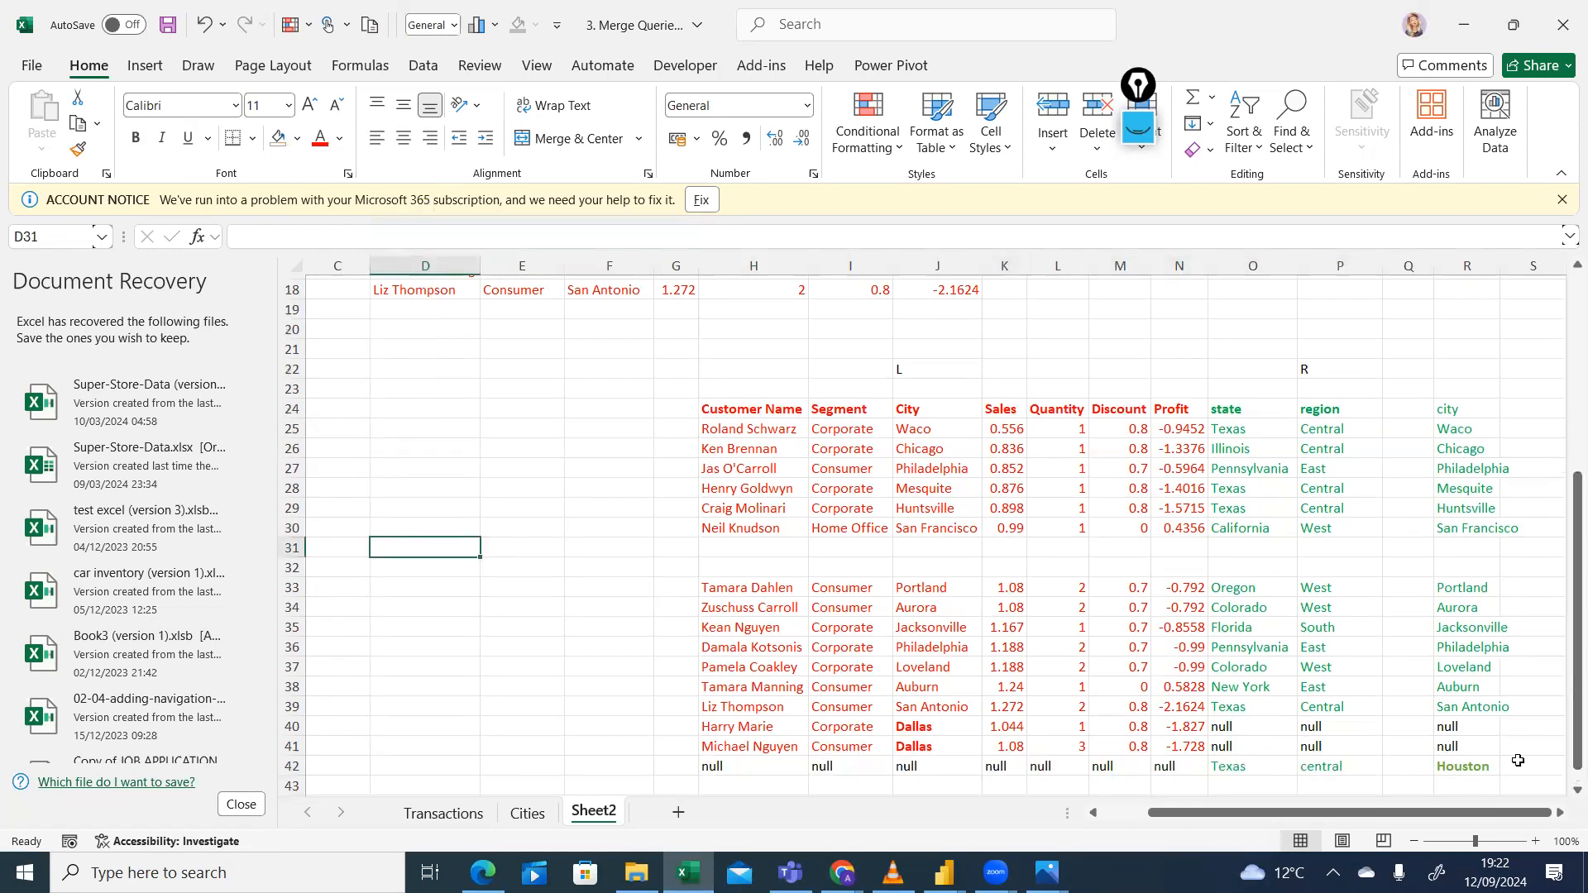
drag(1527, 814, 1524, 814)
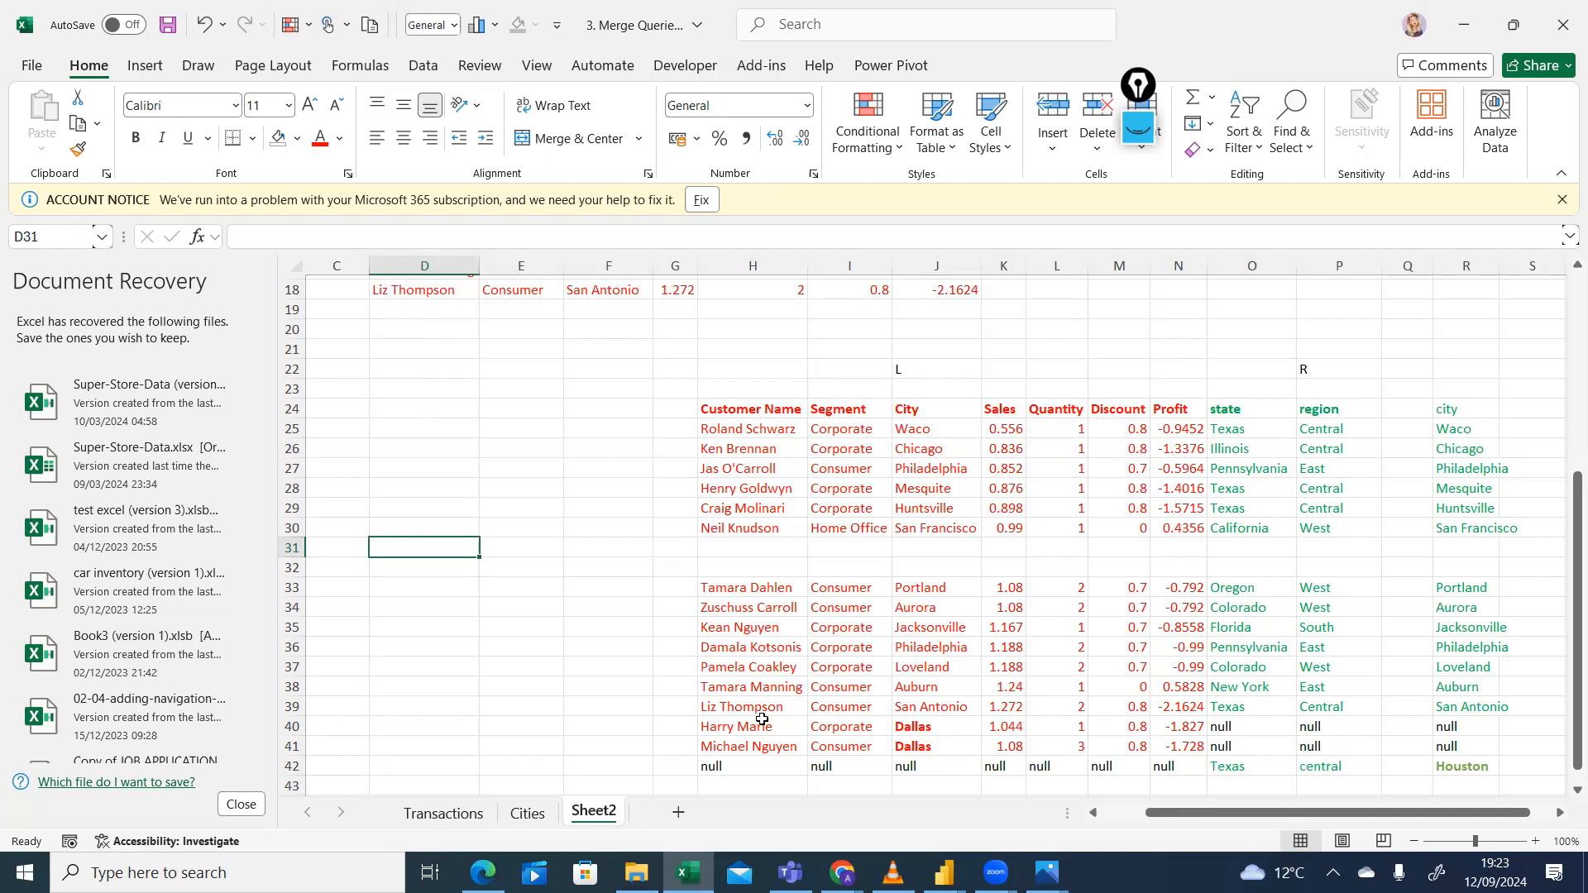
drag(913, 728, 913, 745)
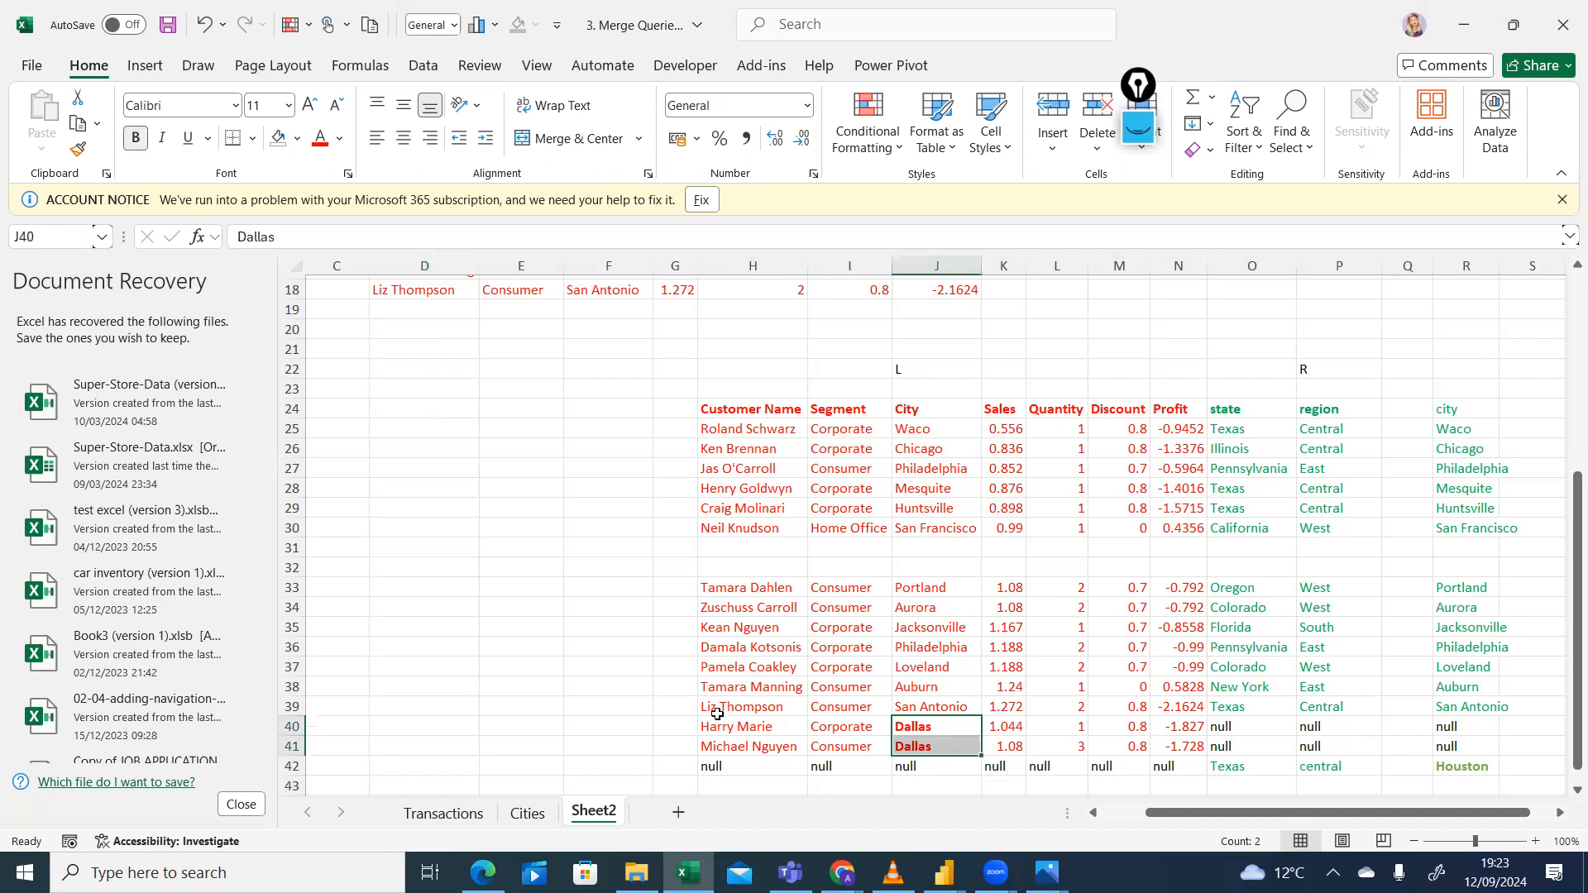
drag(718, 728, 1376, 748)
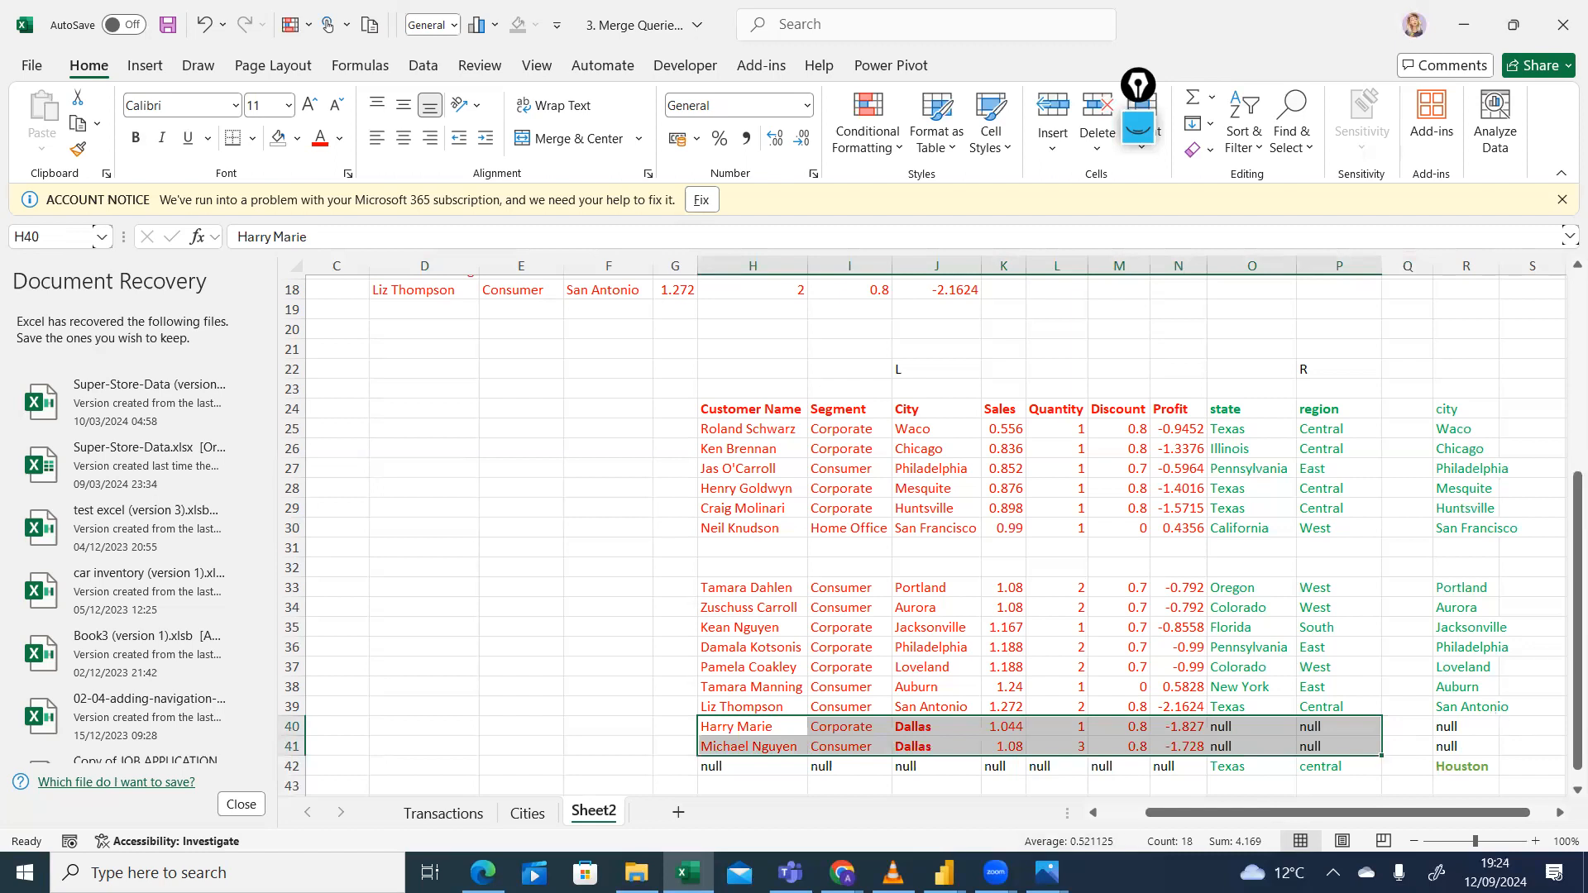
- Switch to Power Query Editor and start a merge as a new query from Transactions, with Cities as the second table
click(944, 872)
click(1139, 807)
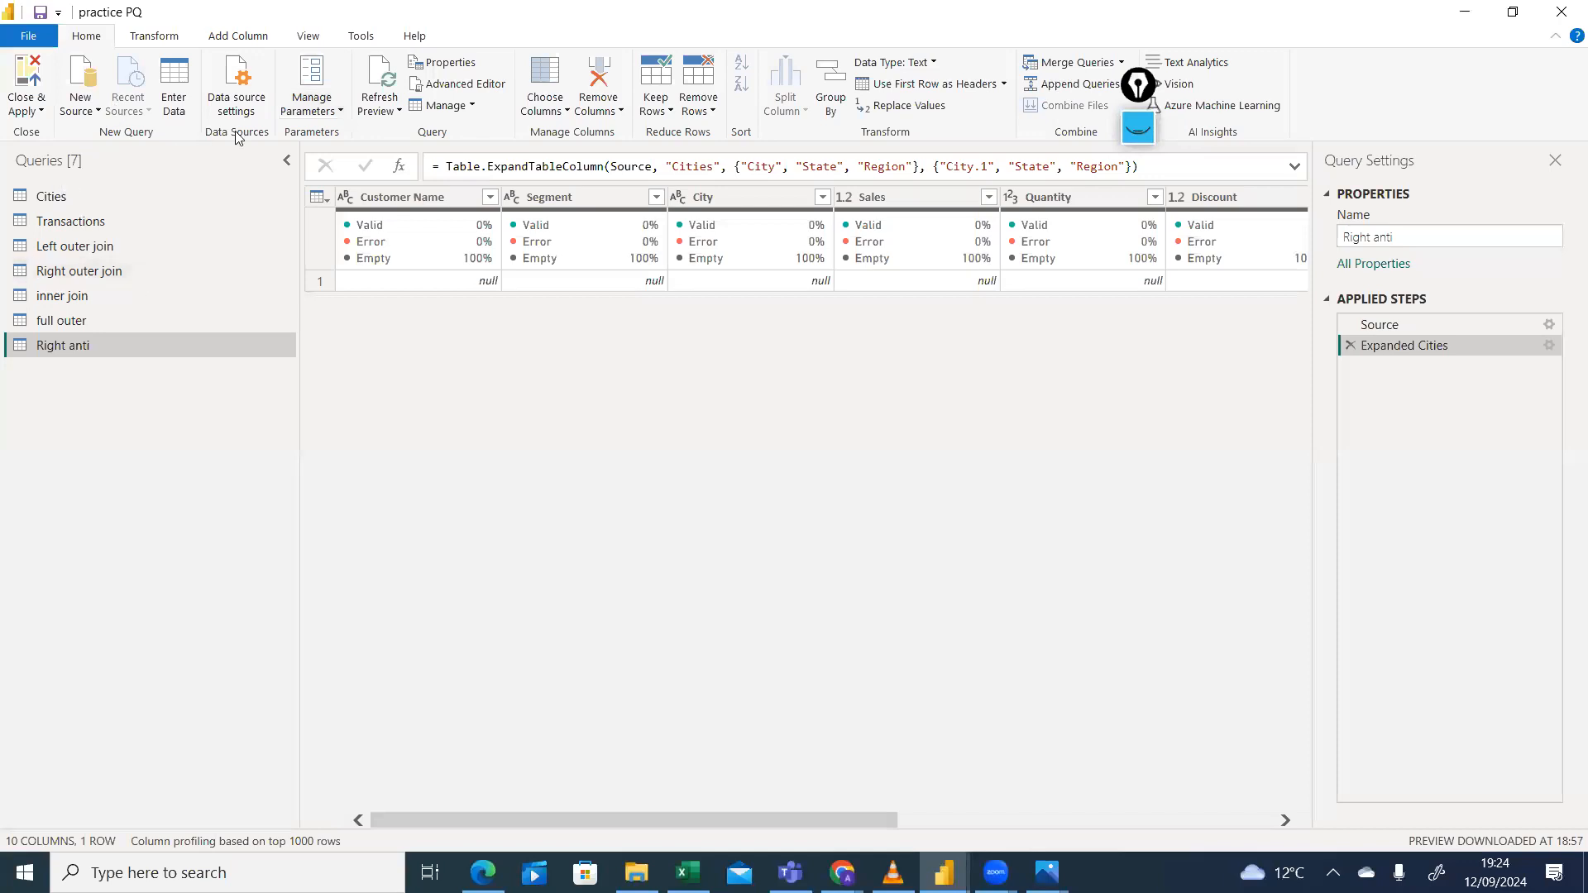
click(73, 224)
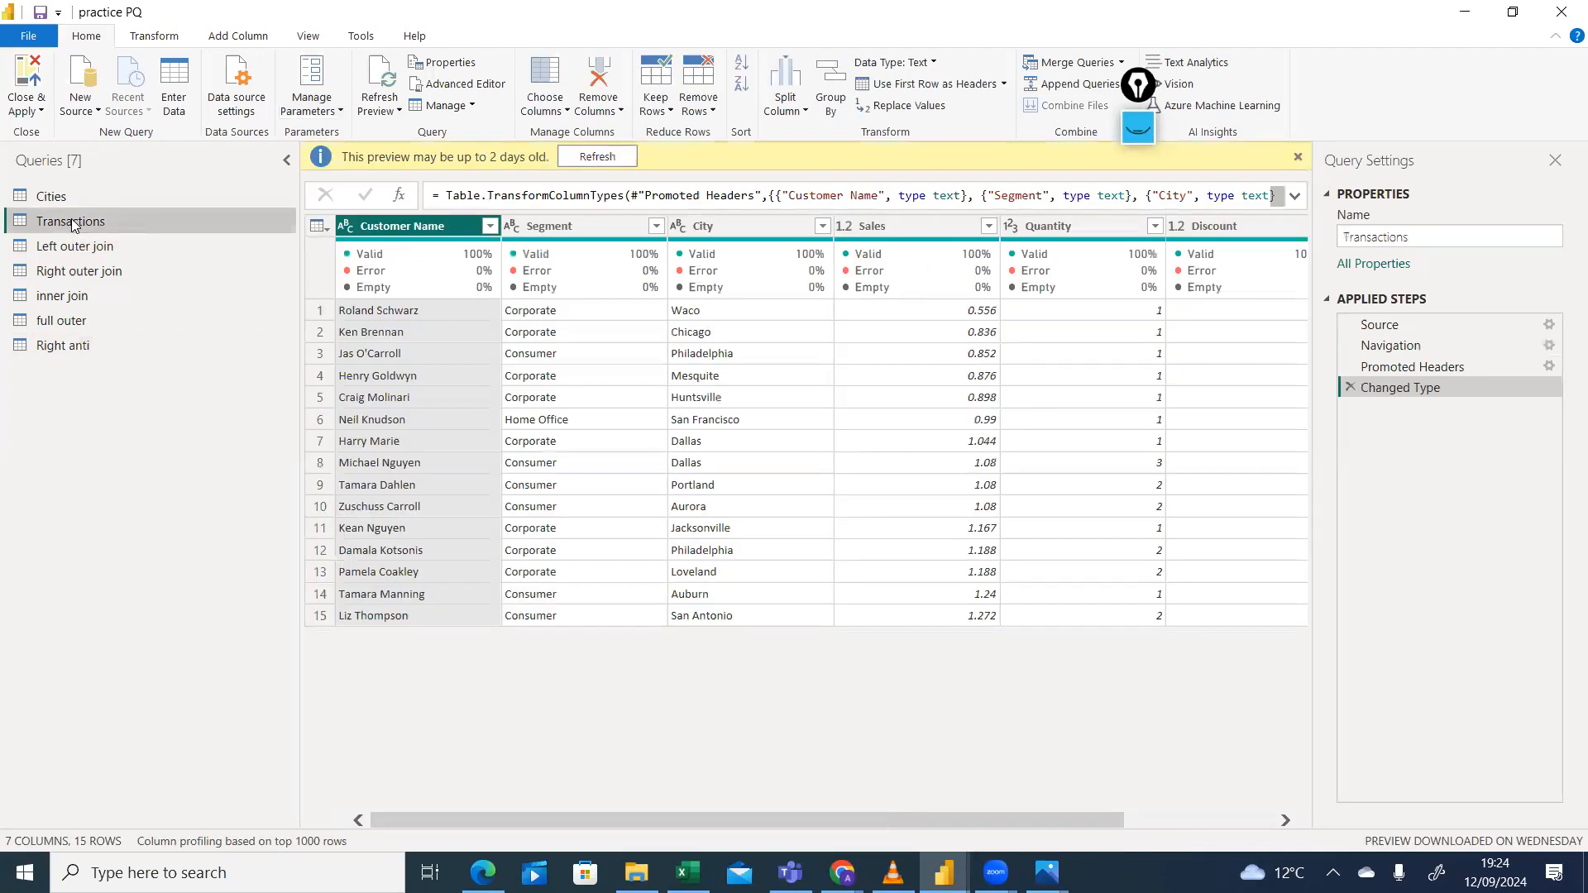
click(1236, 7)
click(176, 217)
click(1123, 62)
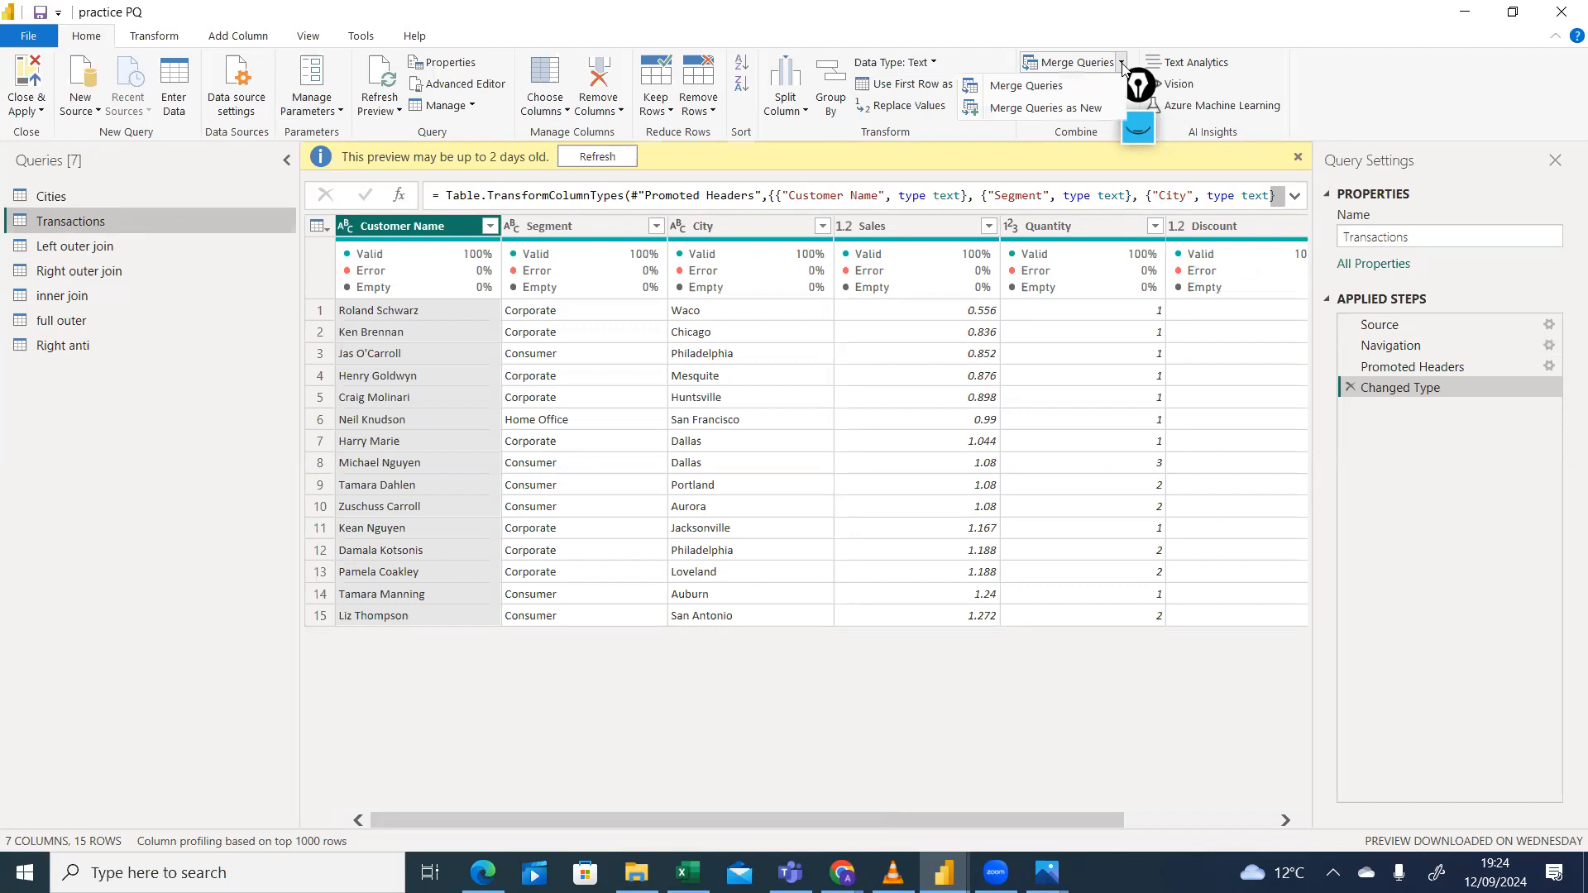
click(1055, 116)
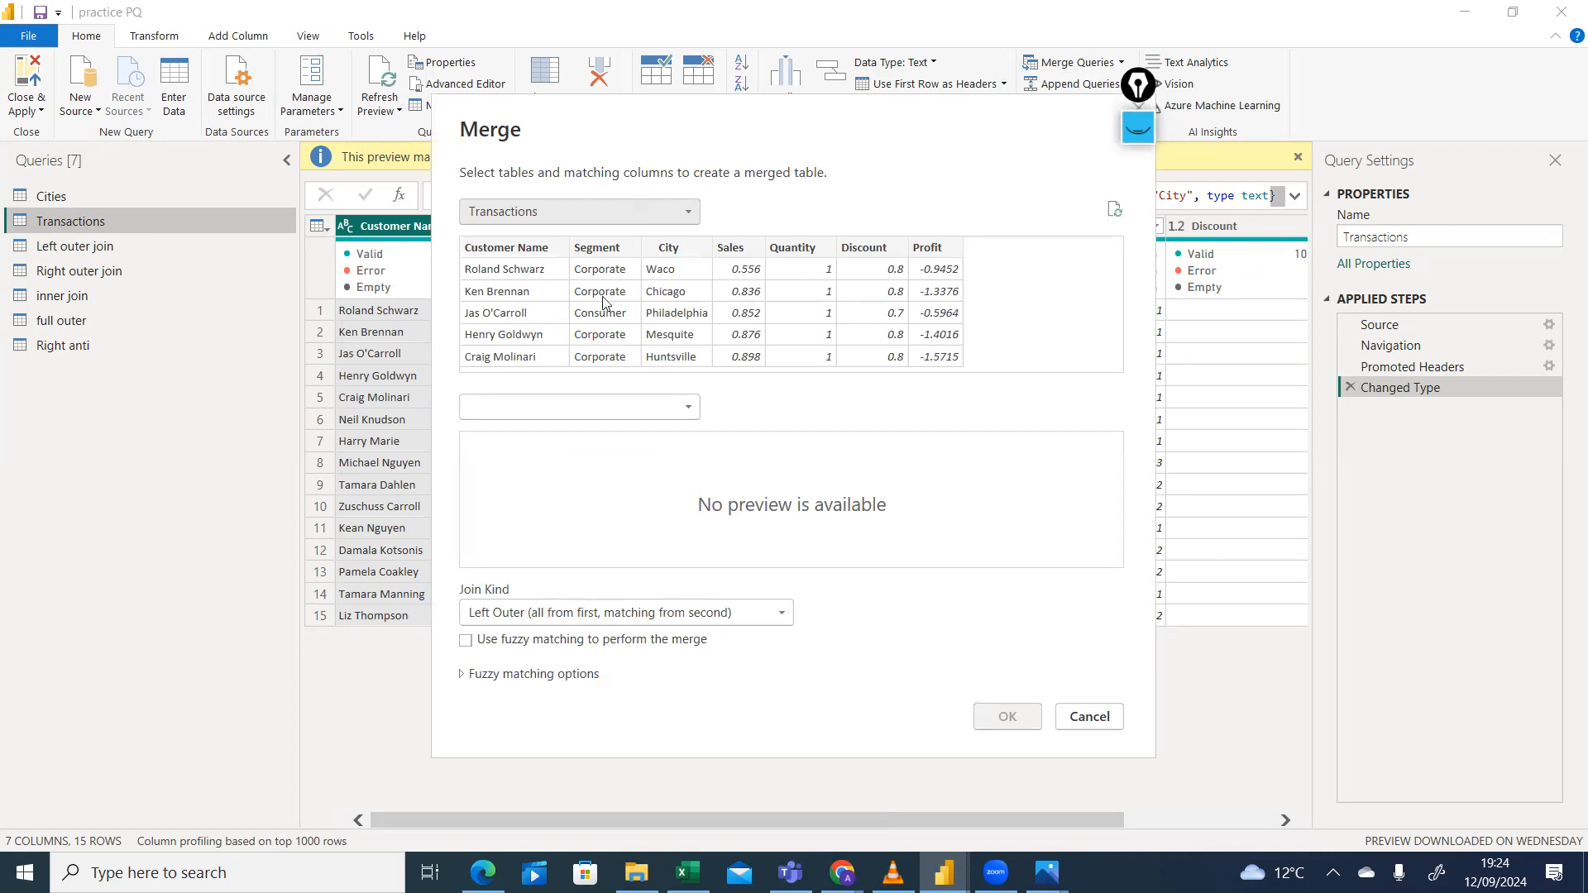
click(628, 404)
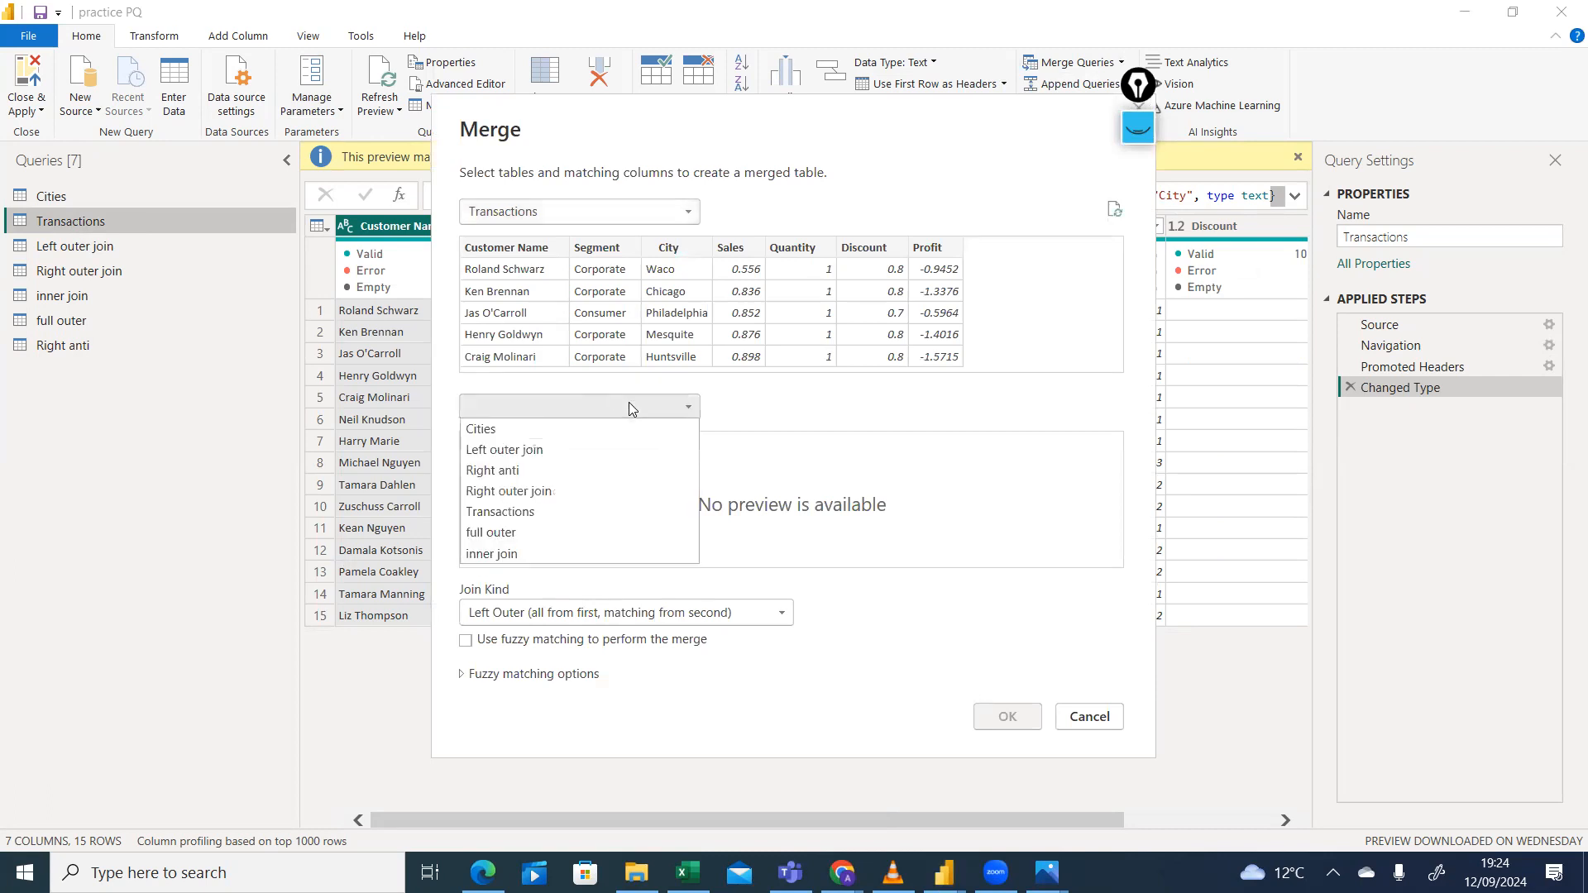
click(550, 436)
- Set the join kind to Left Anti (rows only in first), match both tables on City, and create the merged query
click(754, 614)
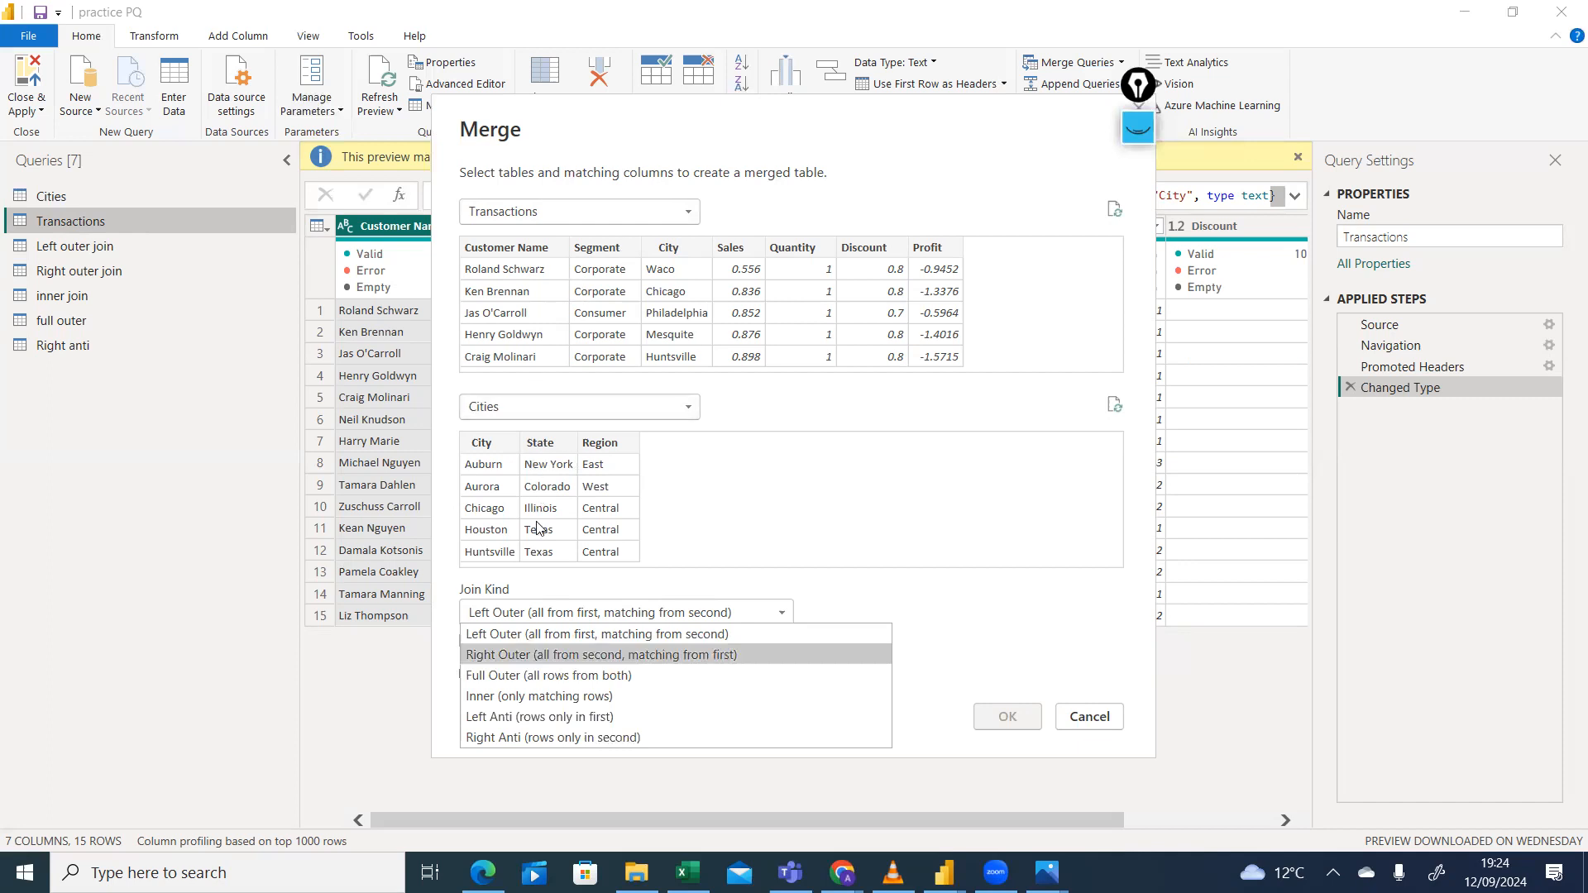
click(539, 718)
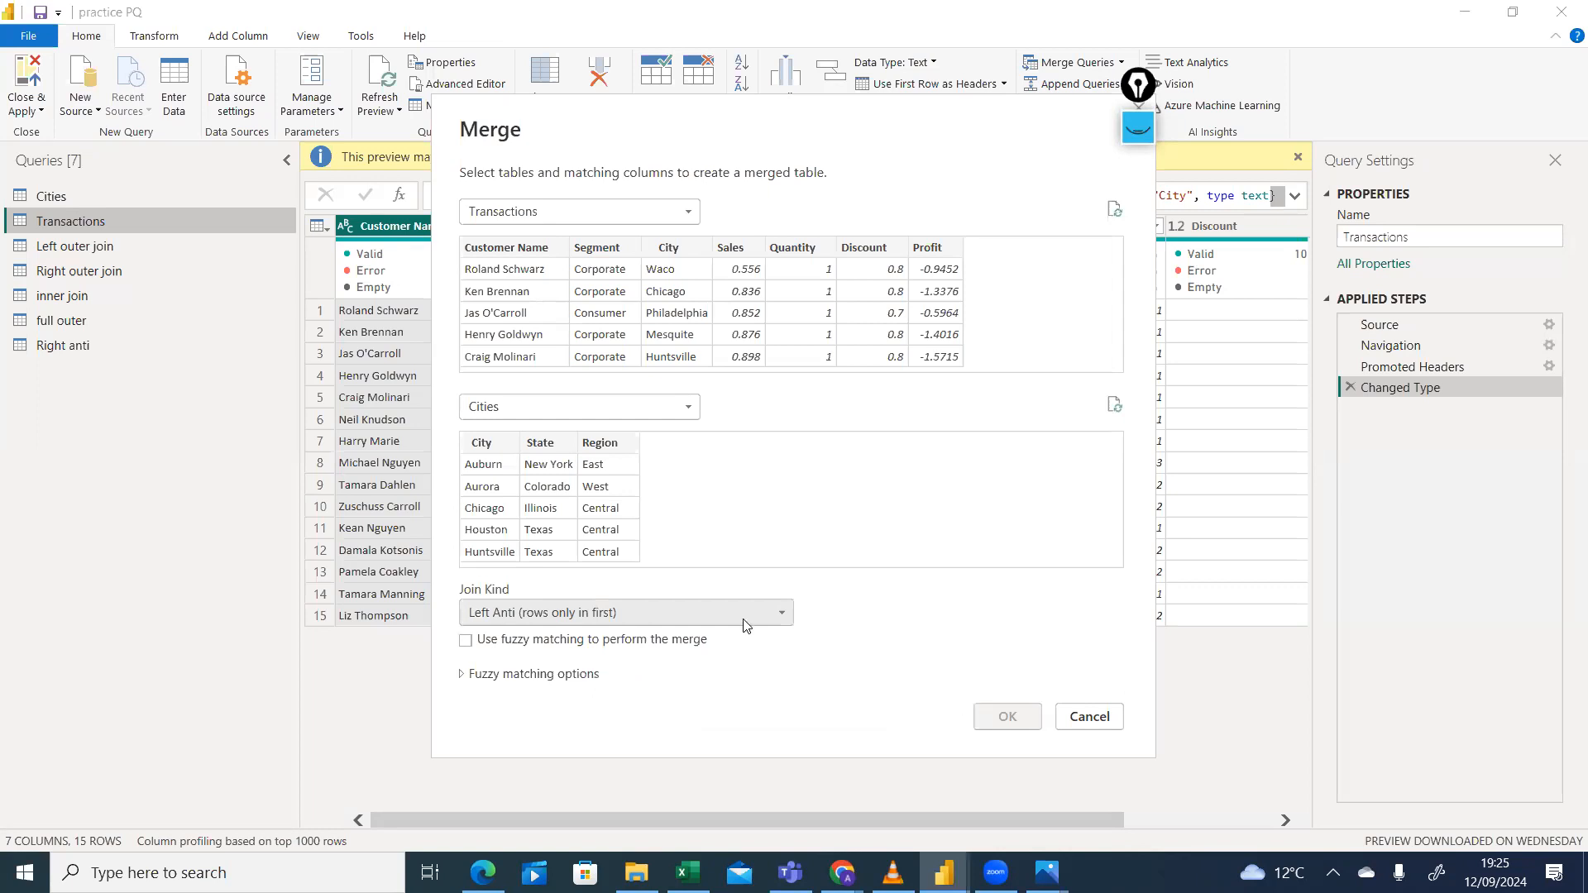
click(674, 271)
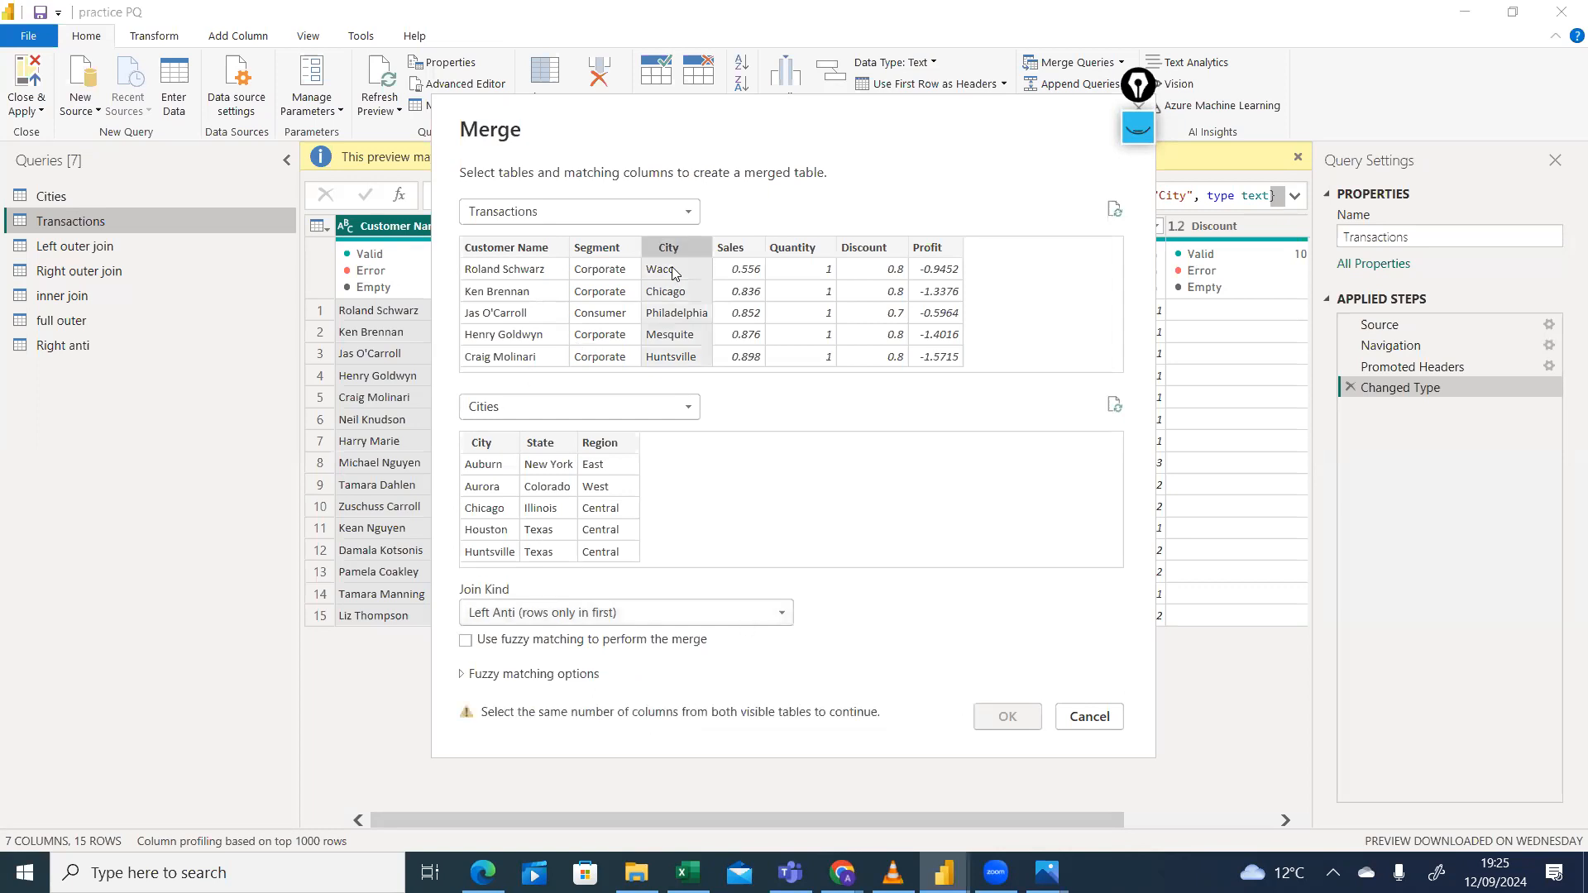
click(488, 446)
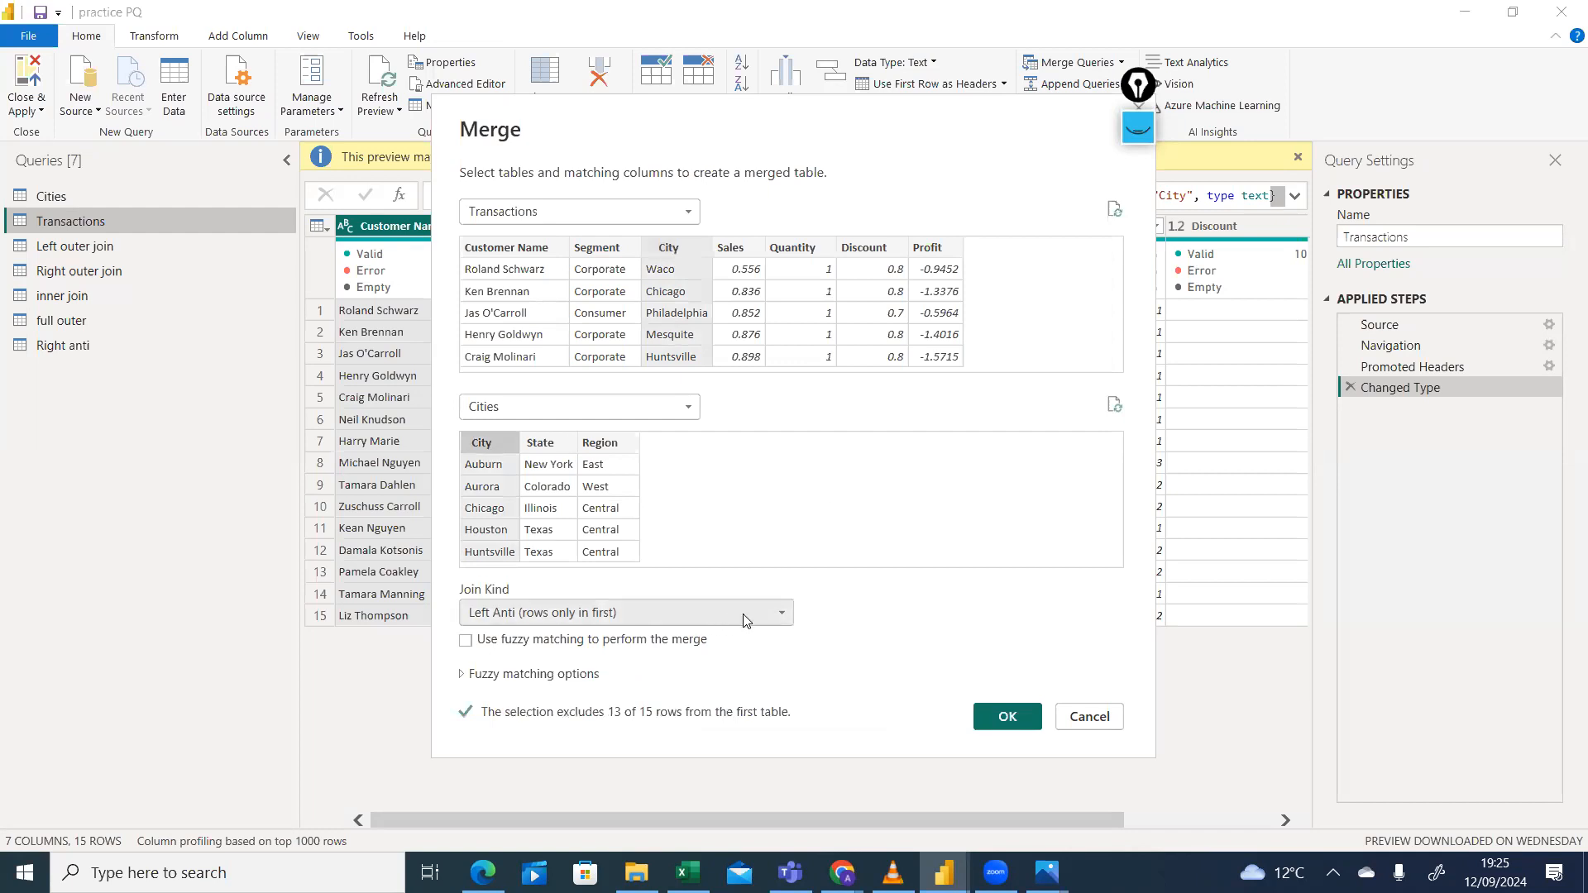
click(1008, 717)
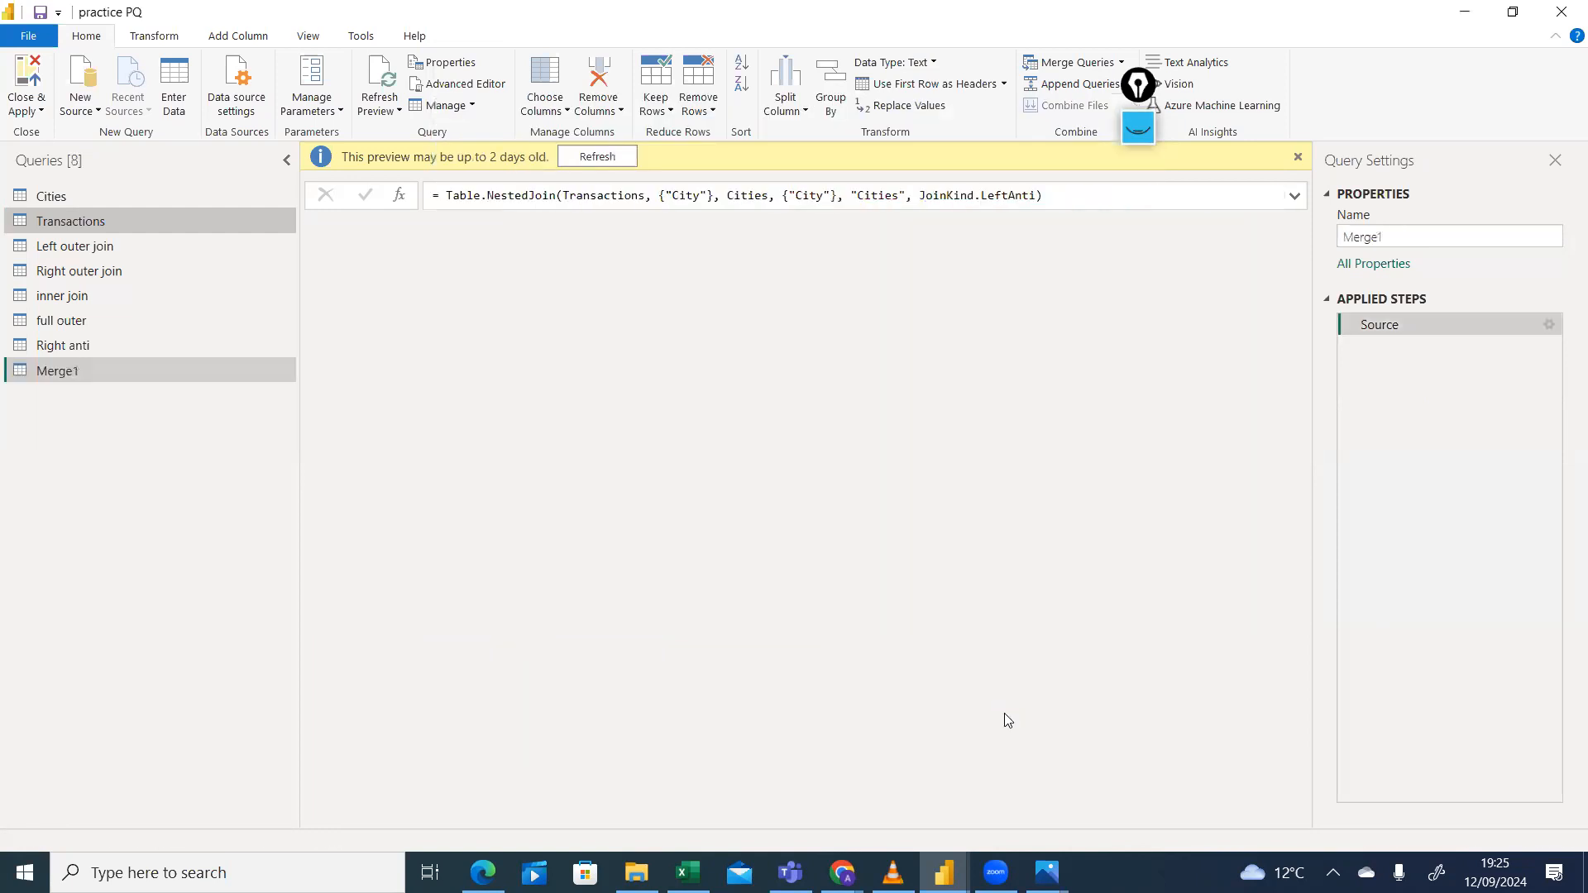
- Preview the nested Cities table for each row of the new merged query
click(1231, 818)
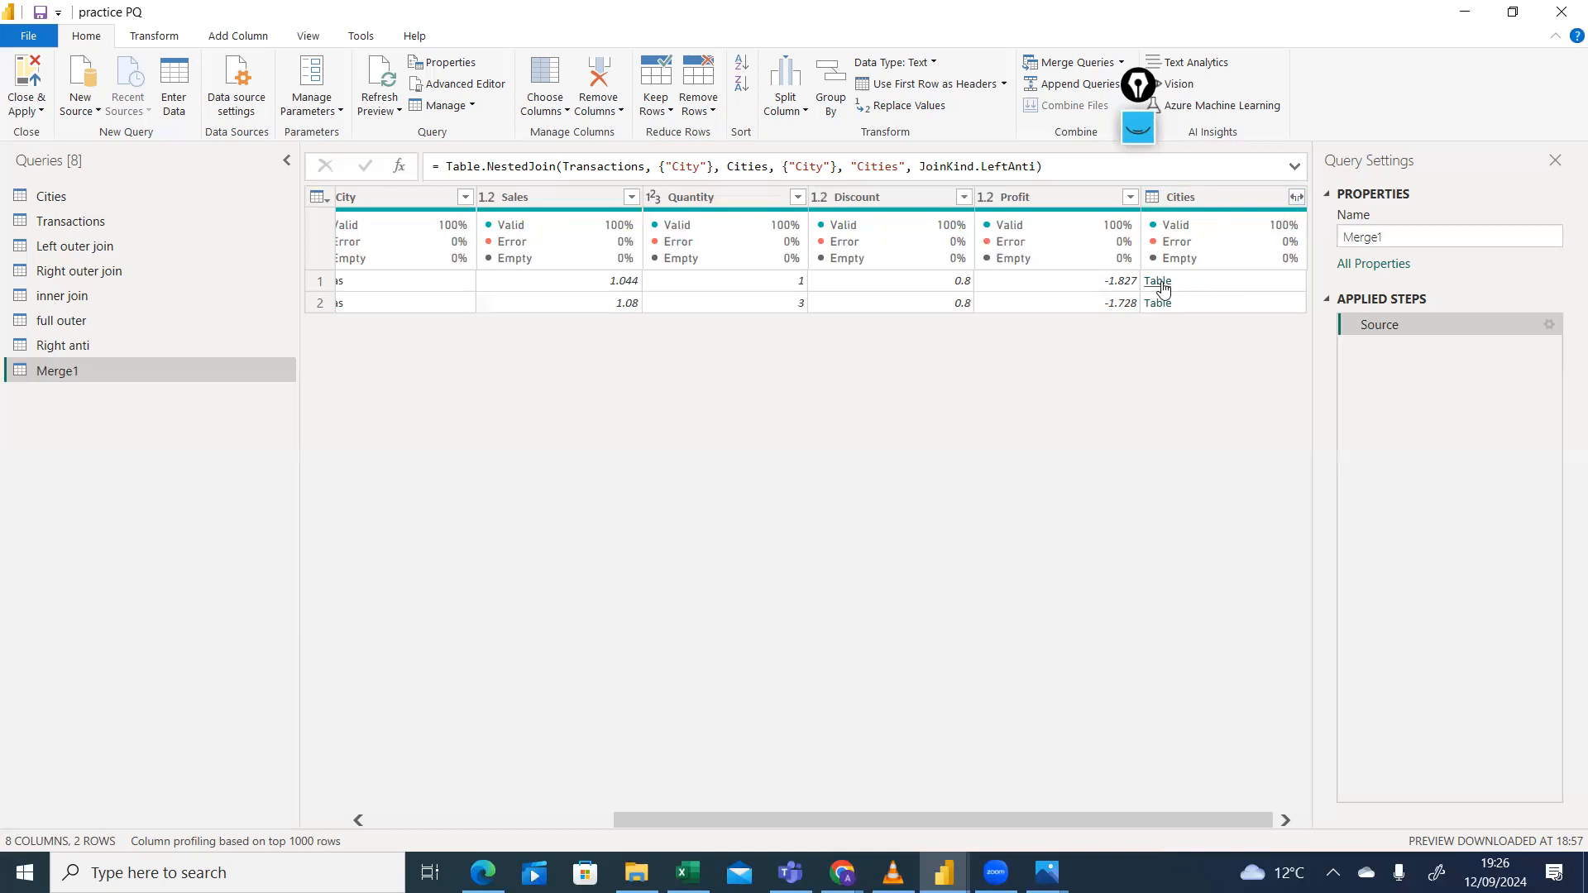
click(1245, 289)
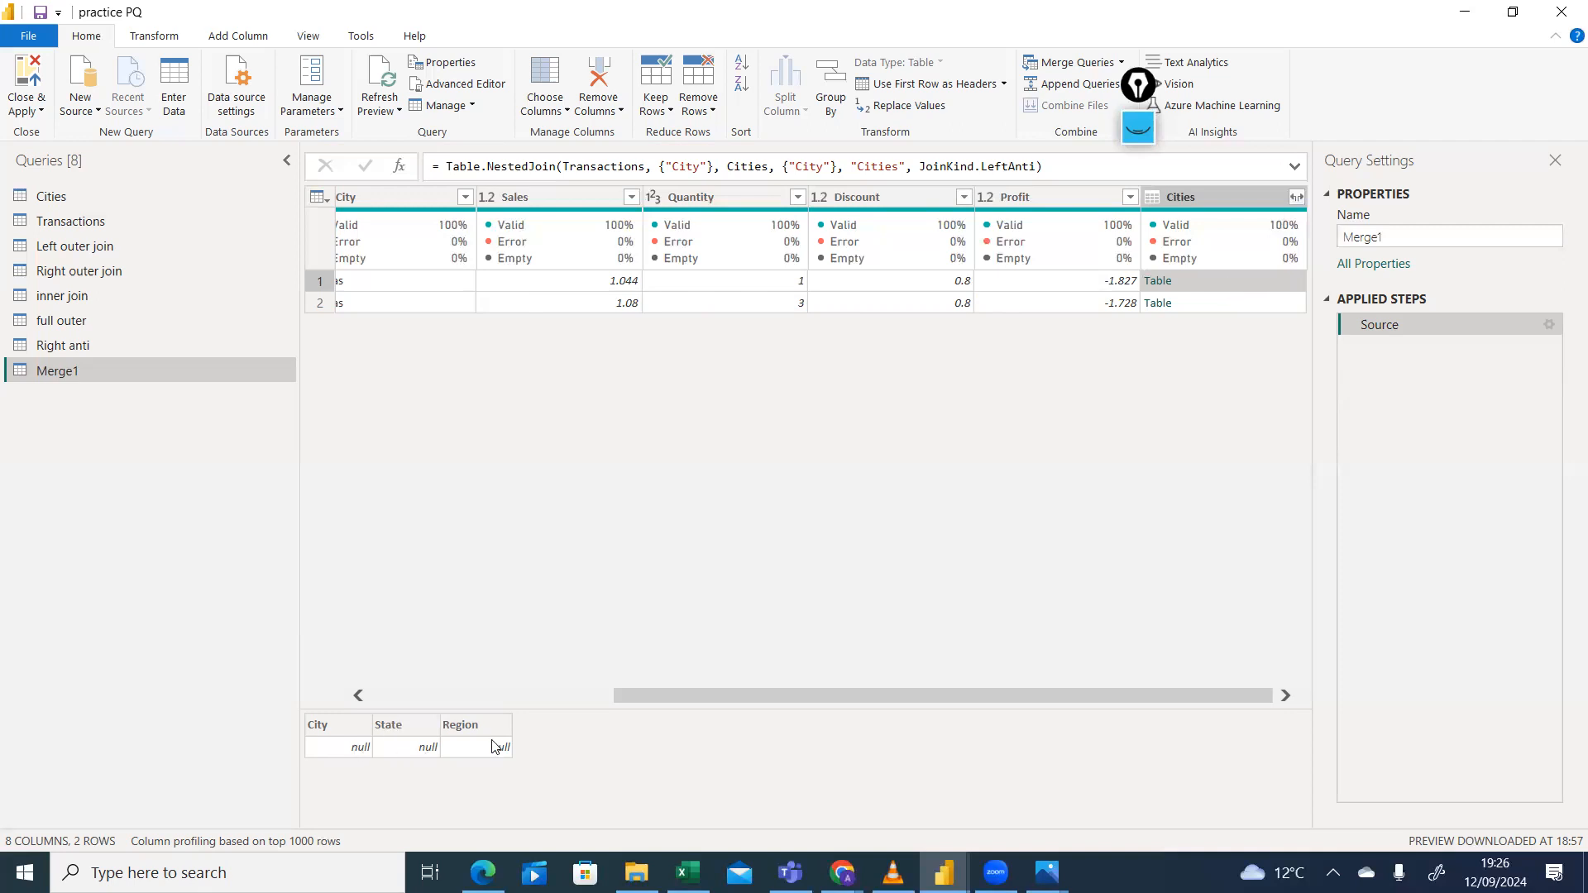
click(1253, 308)
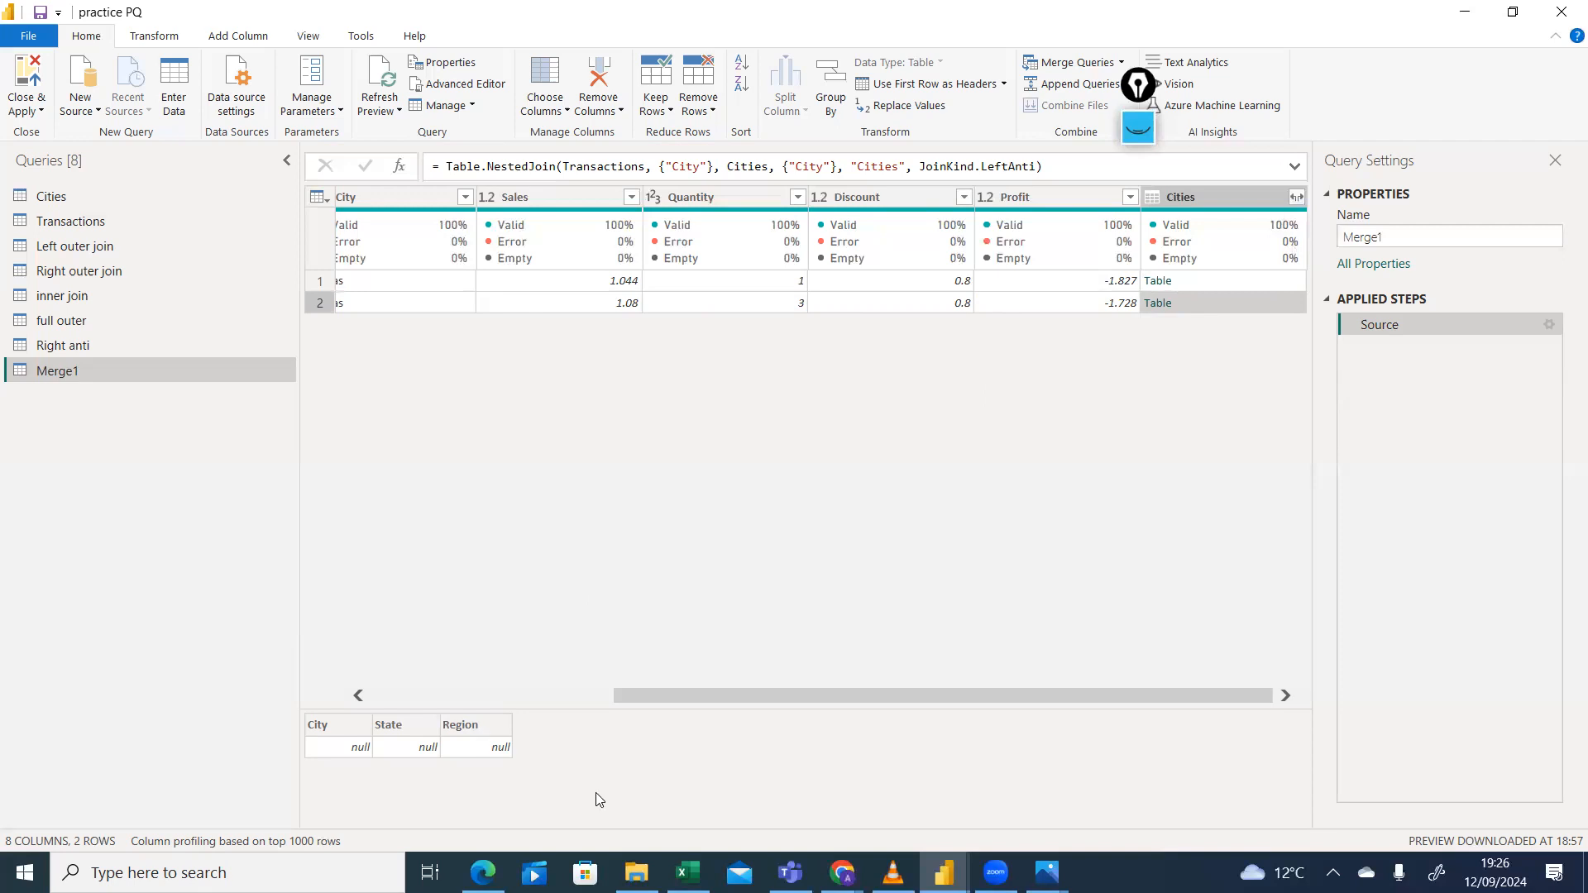
- Compare the Dallas rows on Sheet2 in Excel with the first merged row and its nested Cities table in Power Query Editor
click(687, 873)
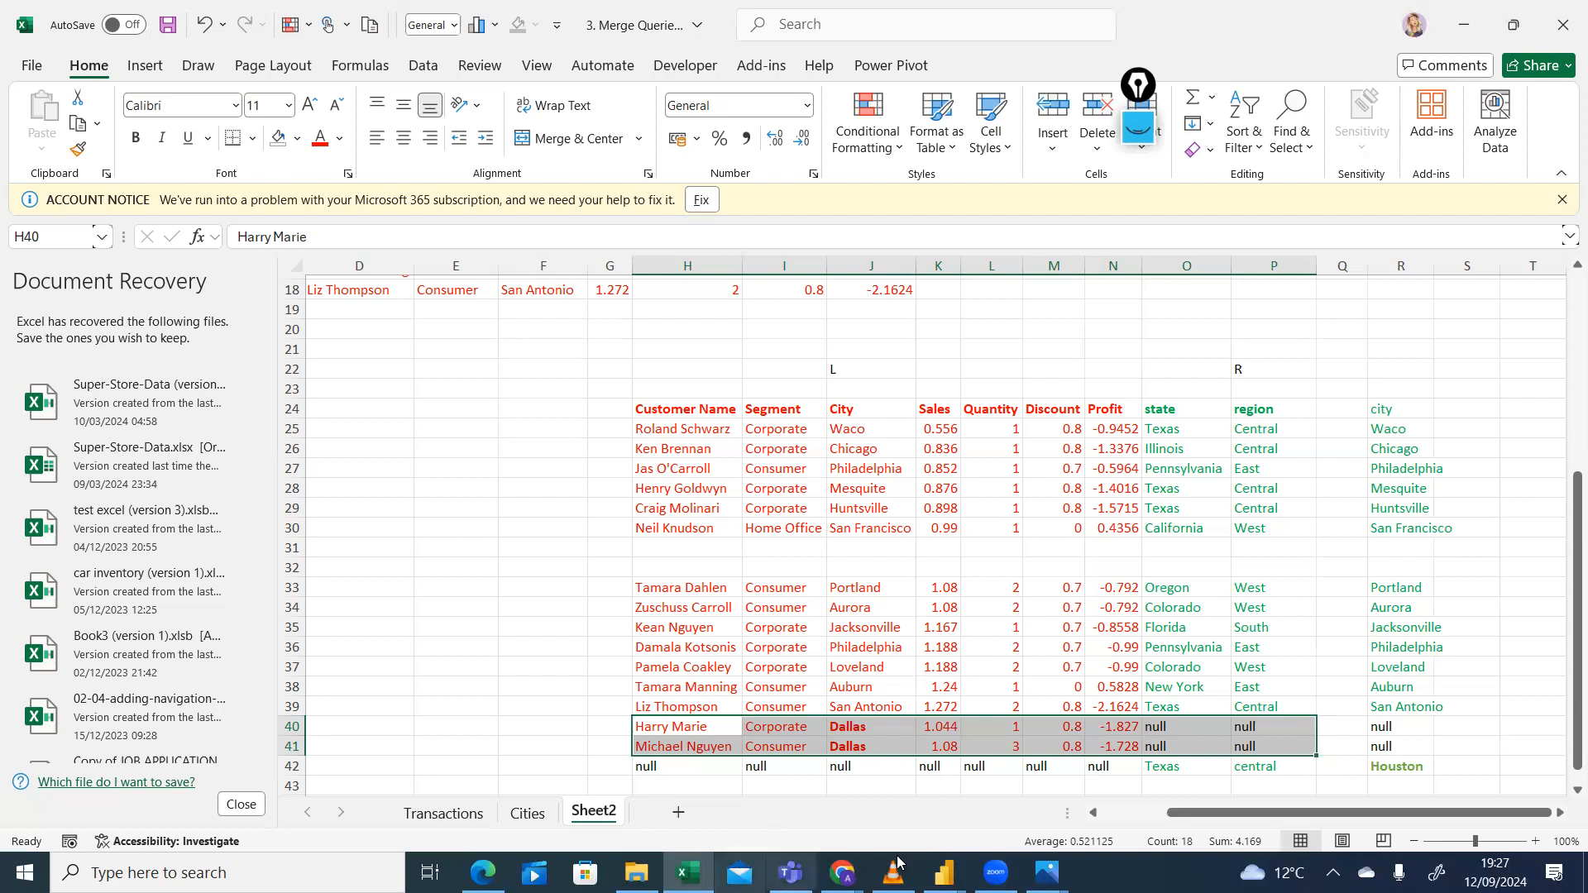
mouse_move(944, 869)
click(1170, 794)
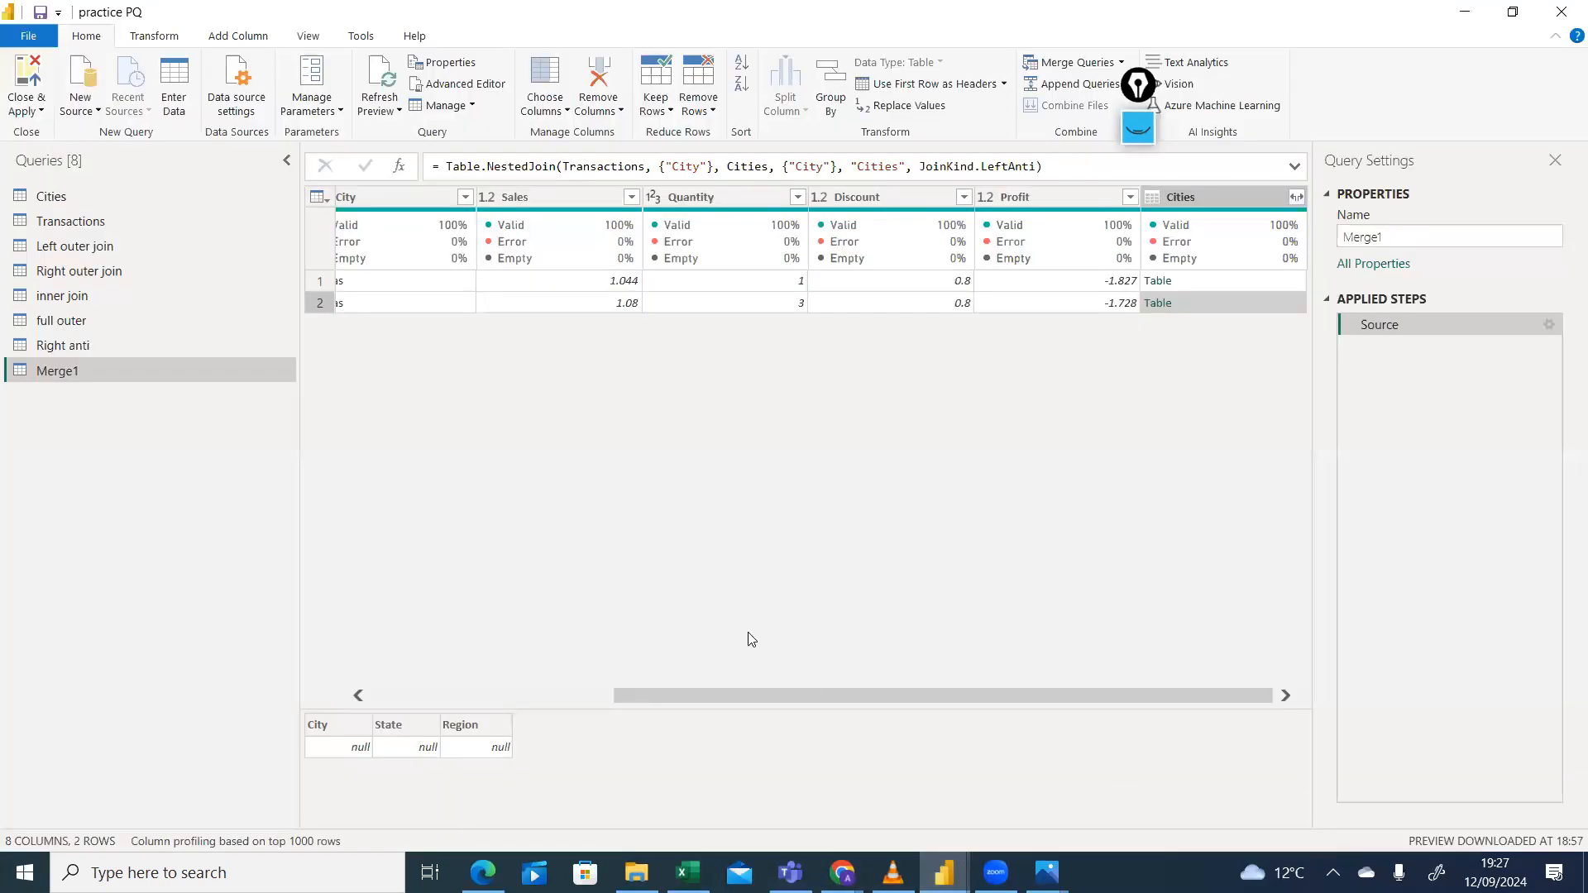
click(1222, 275)
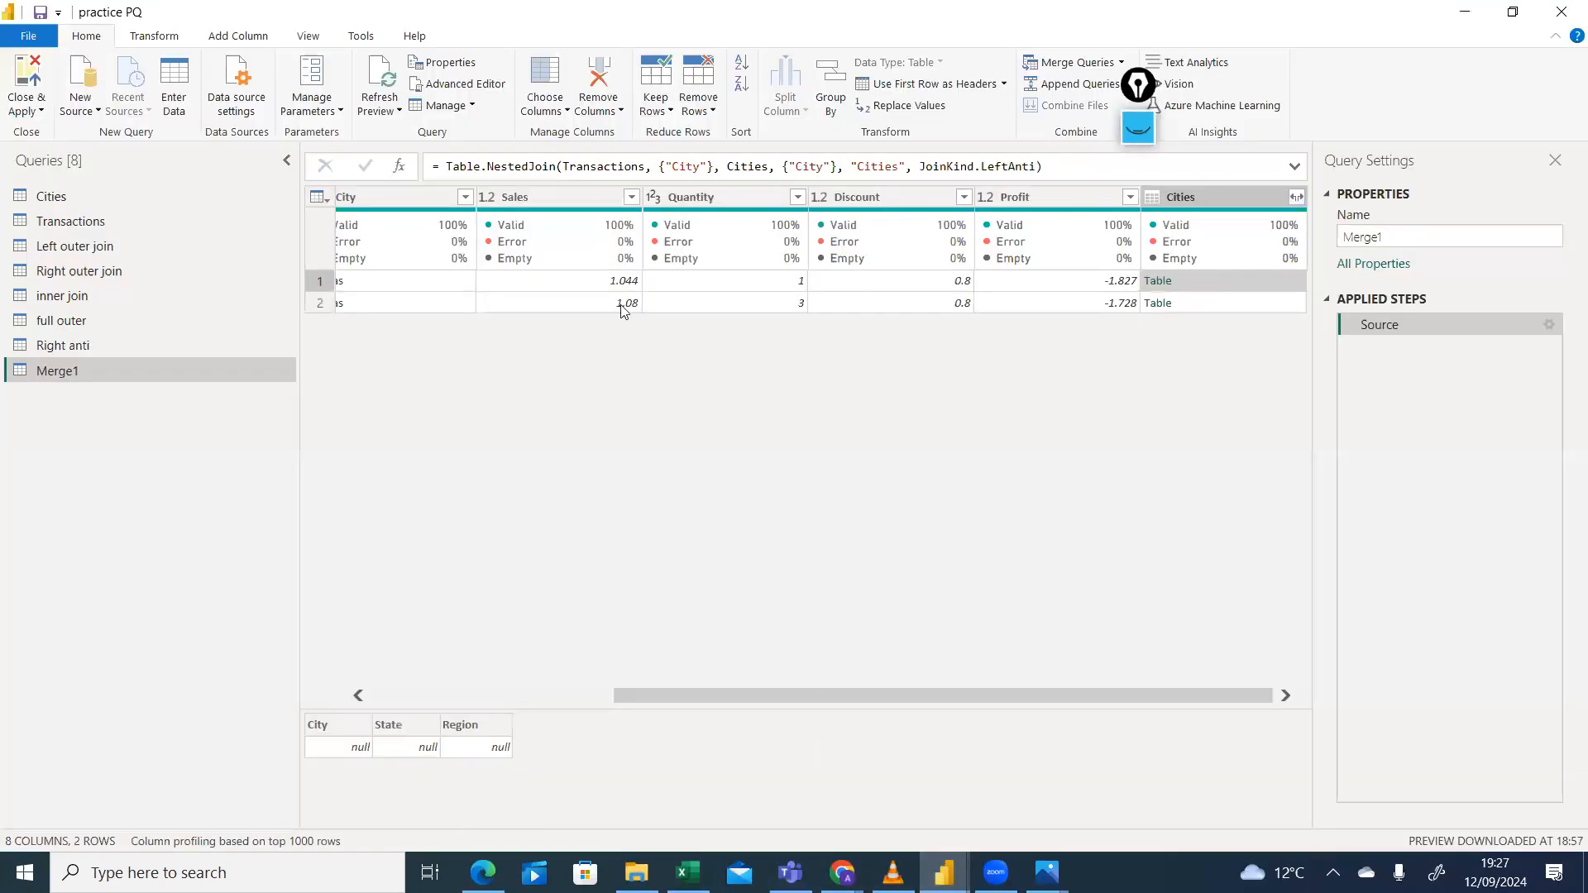
drag(758, 692, 556, 701)
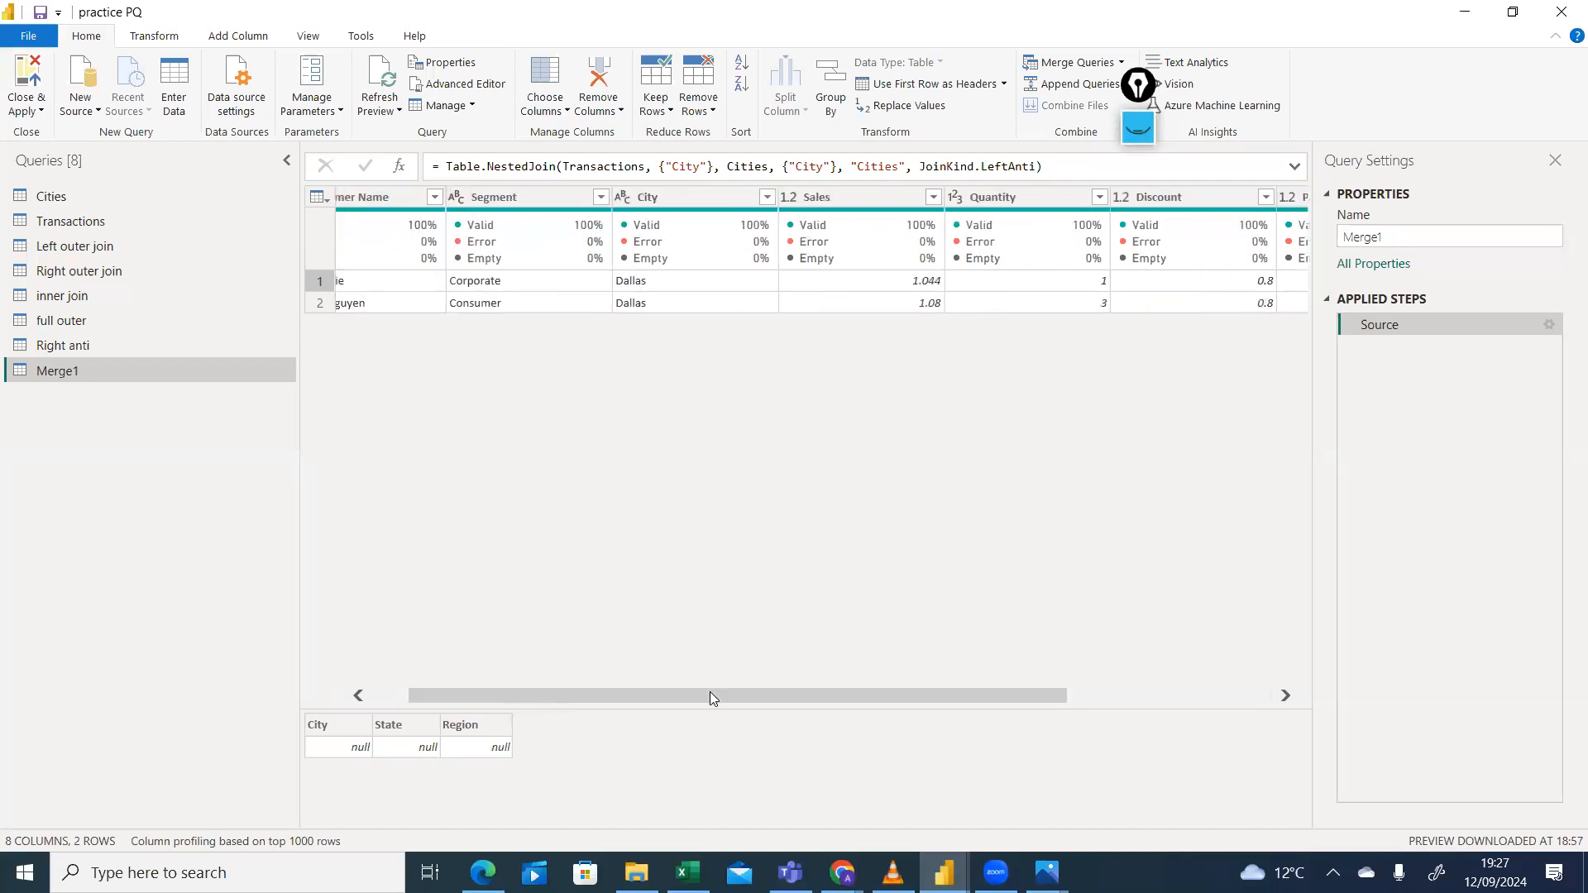
drag(710, 692, 1282, 616)
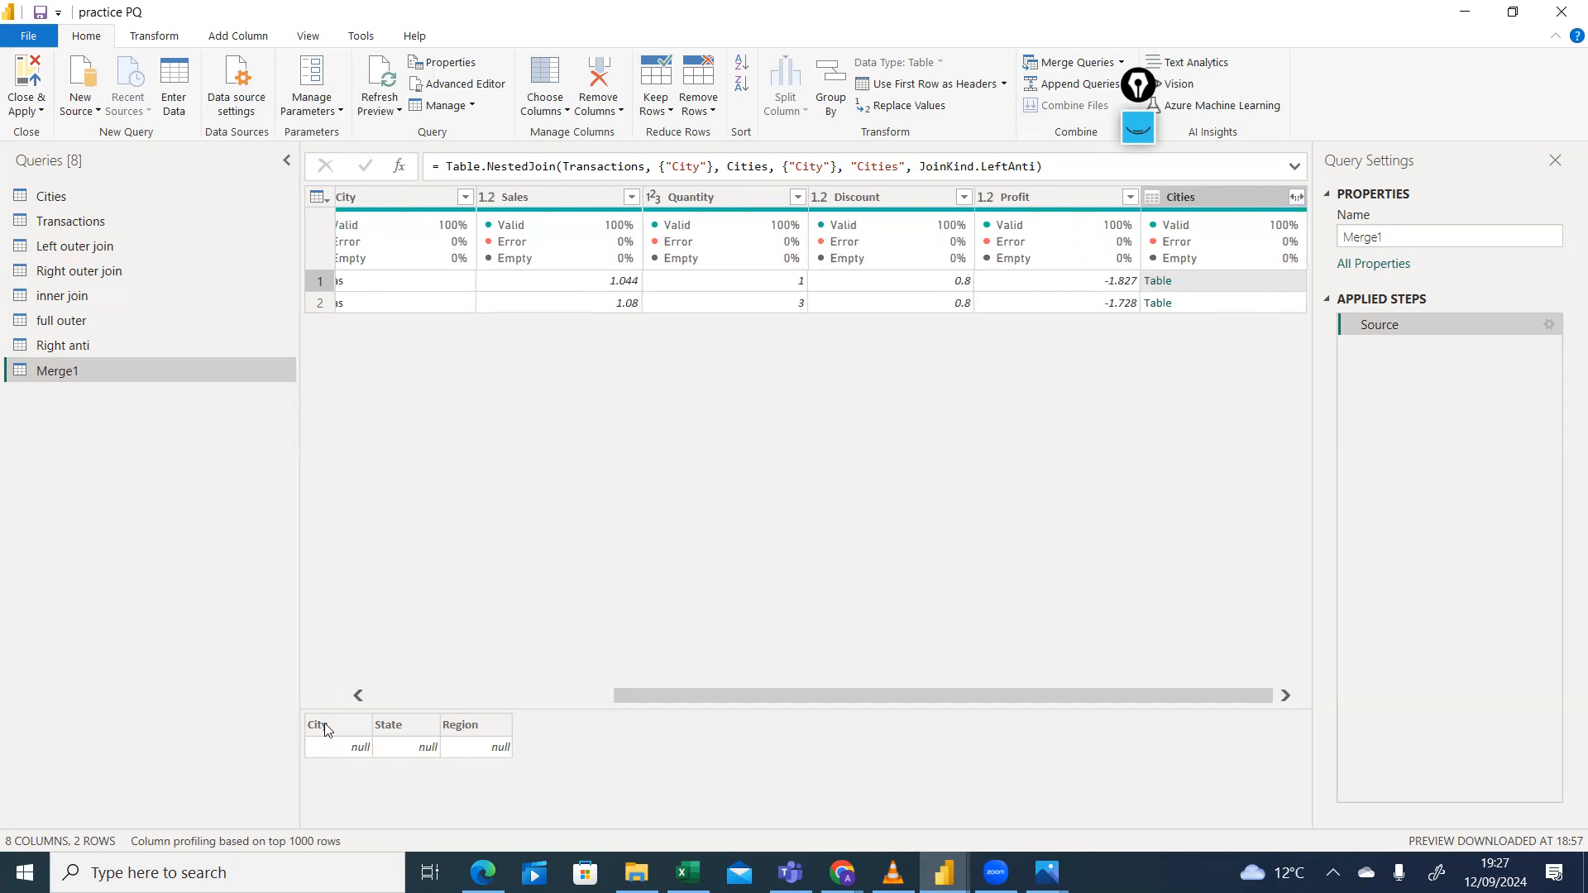
- Check the Dallas rows in Excel once more, and re-examine both nested Cities tables in Power Query Editor
click(687, 872)
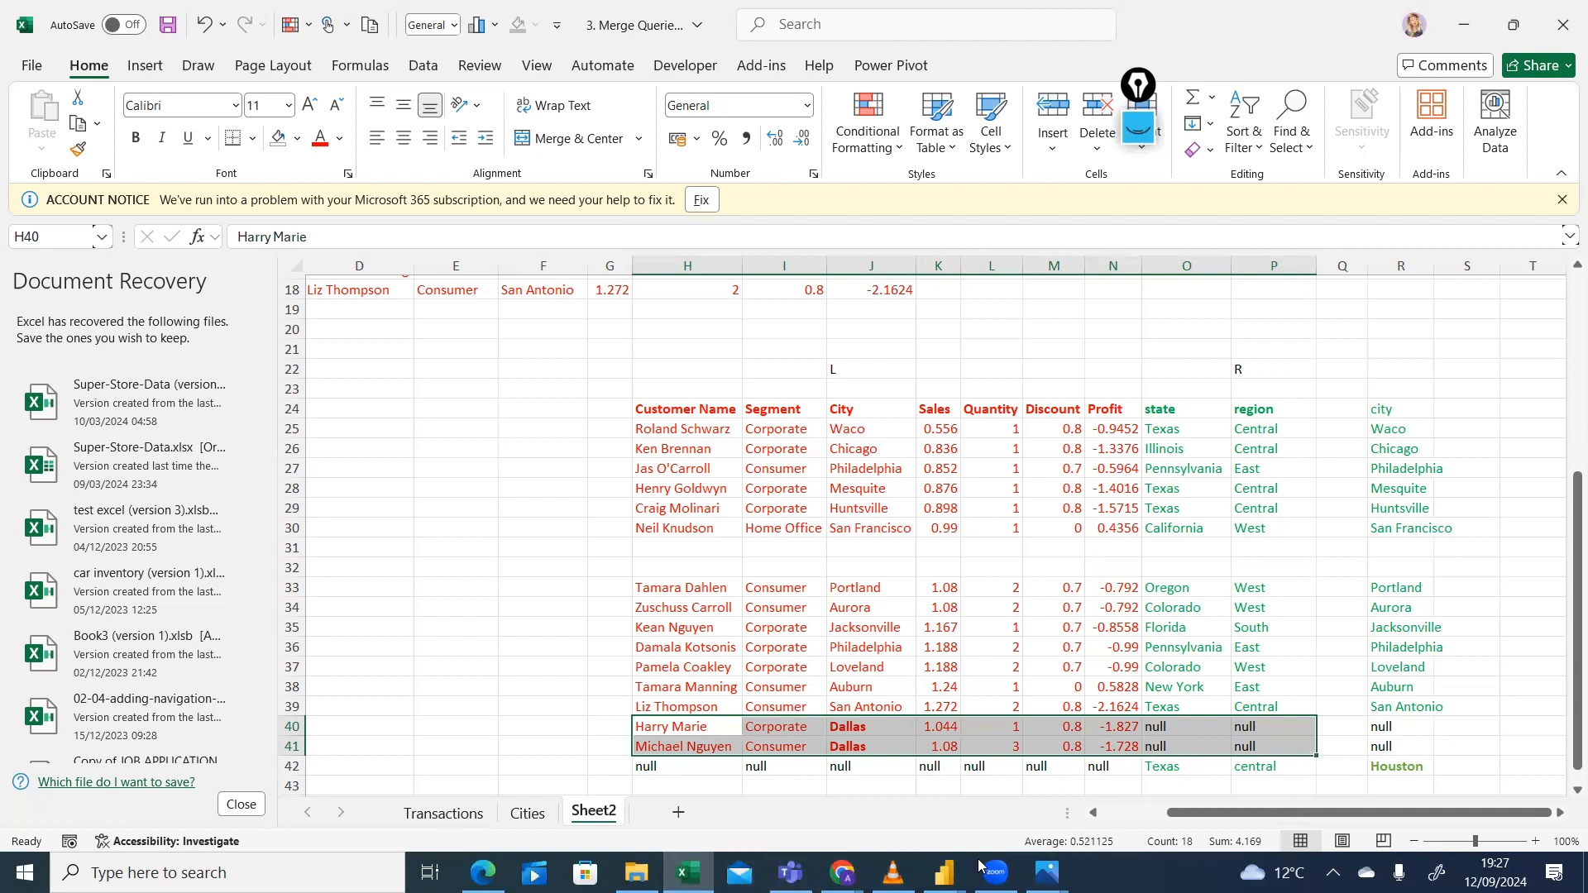
mouse_move(944, 873)
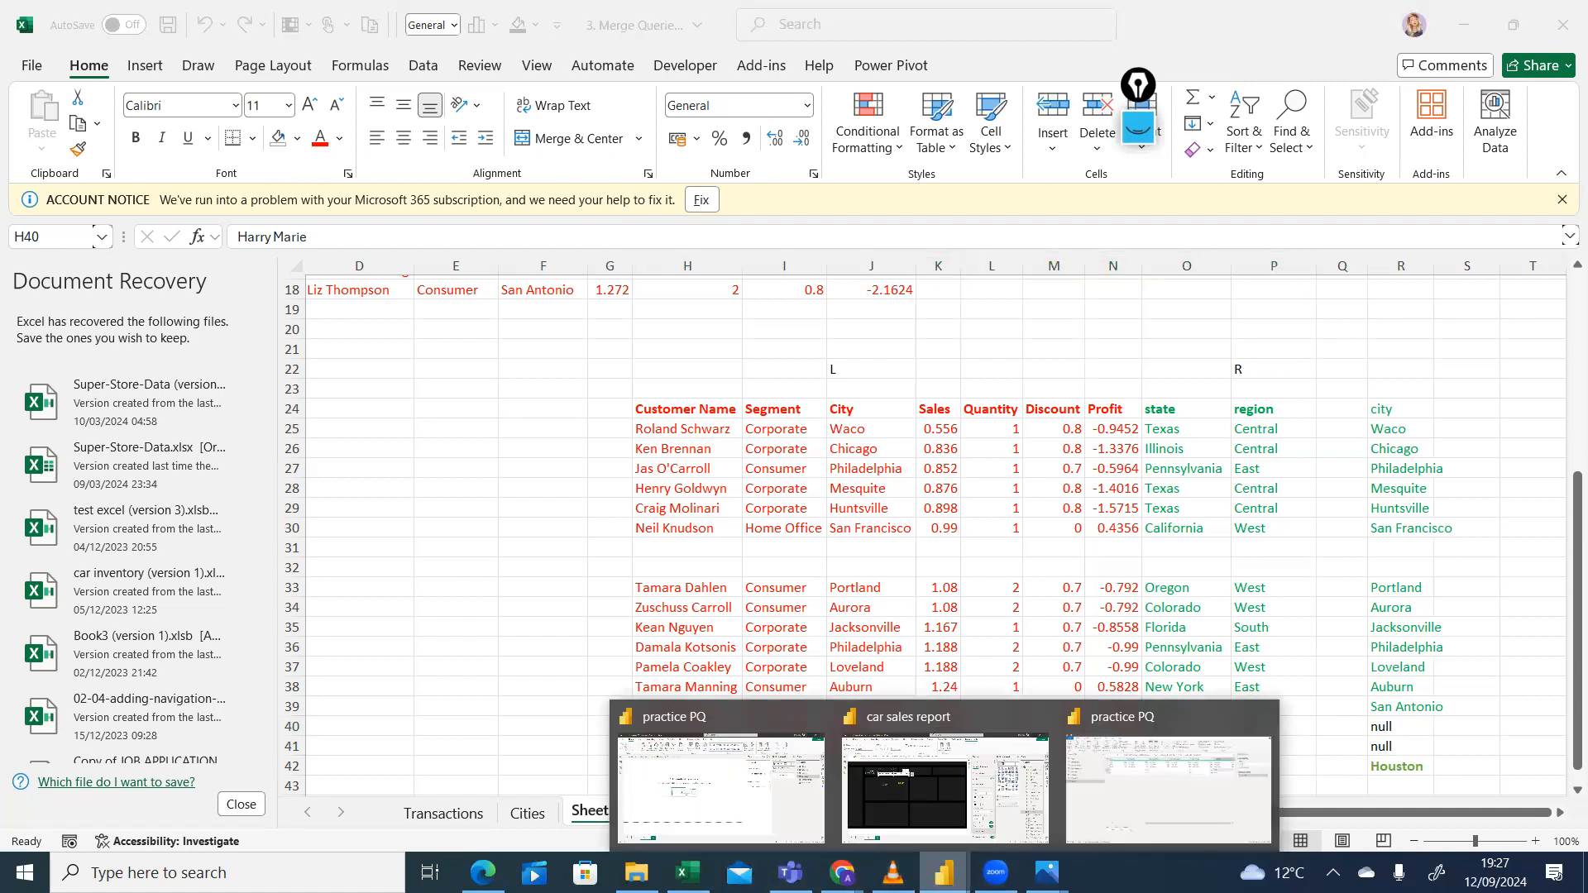
click(1160, 790)
click(1234, 303)
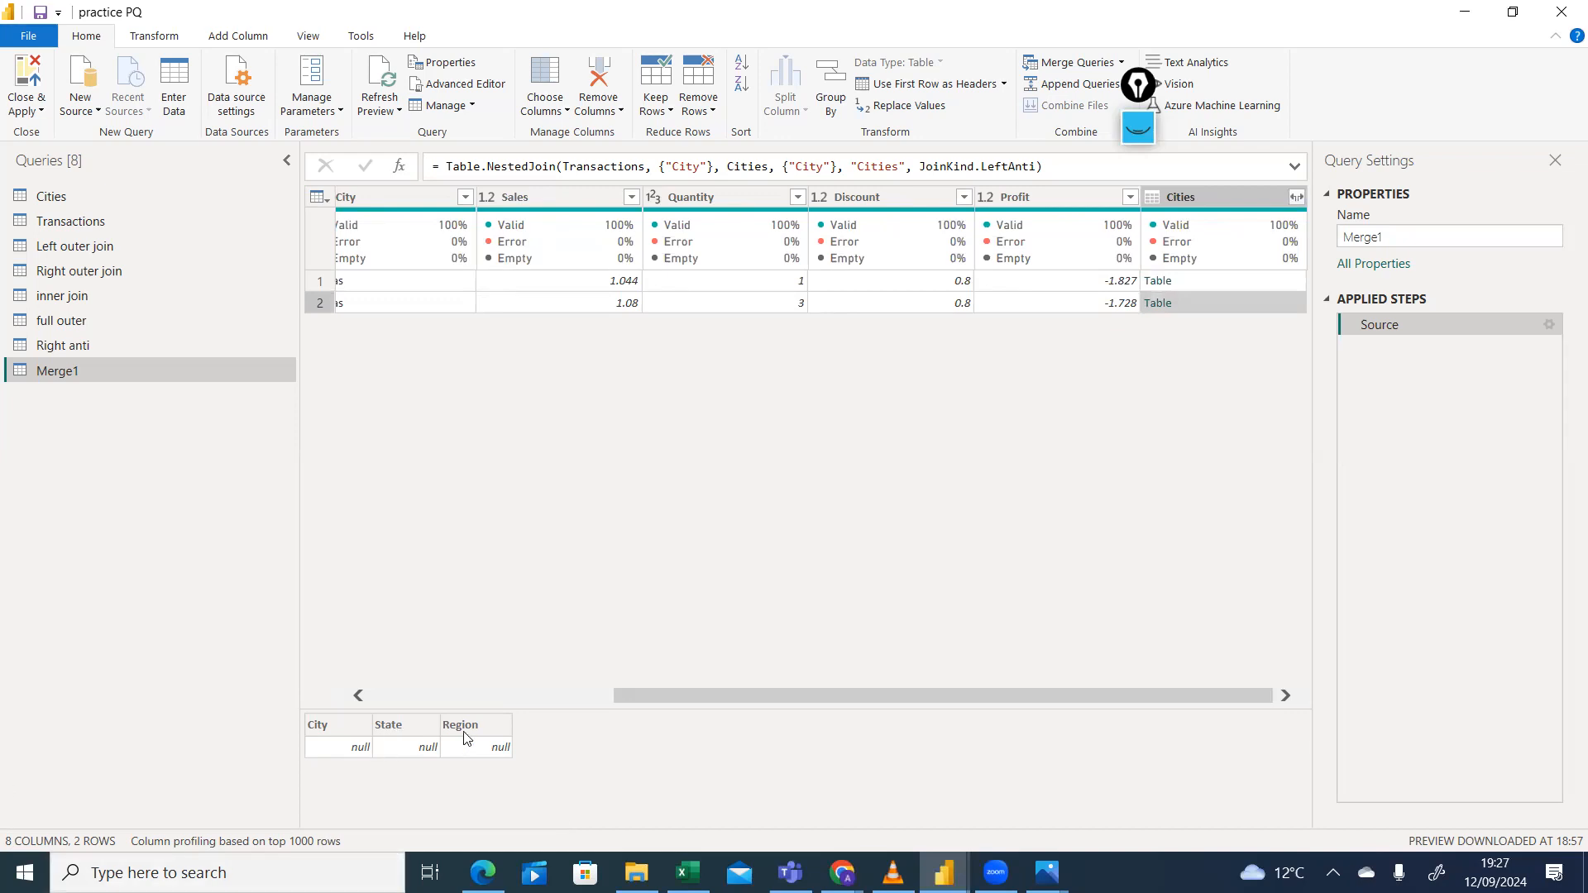
click(1208, 280)
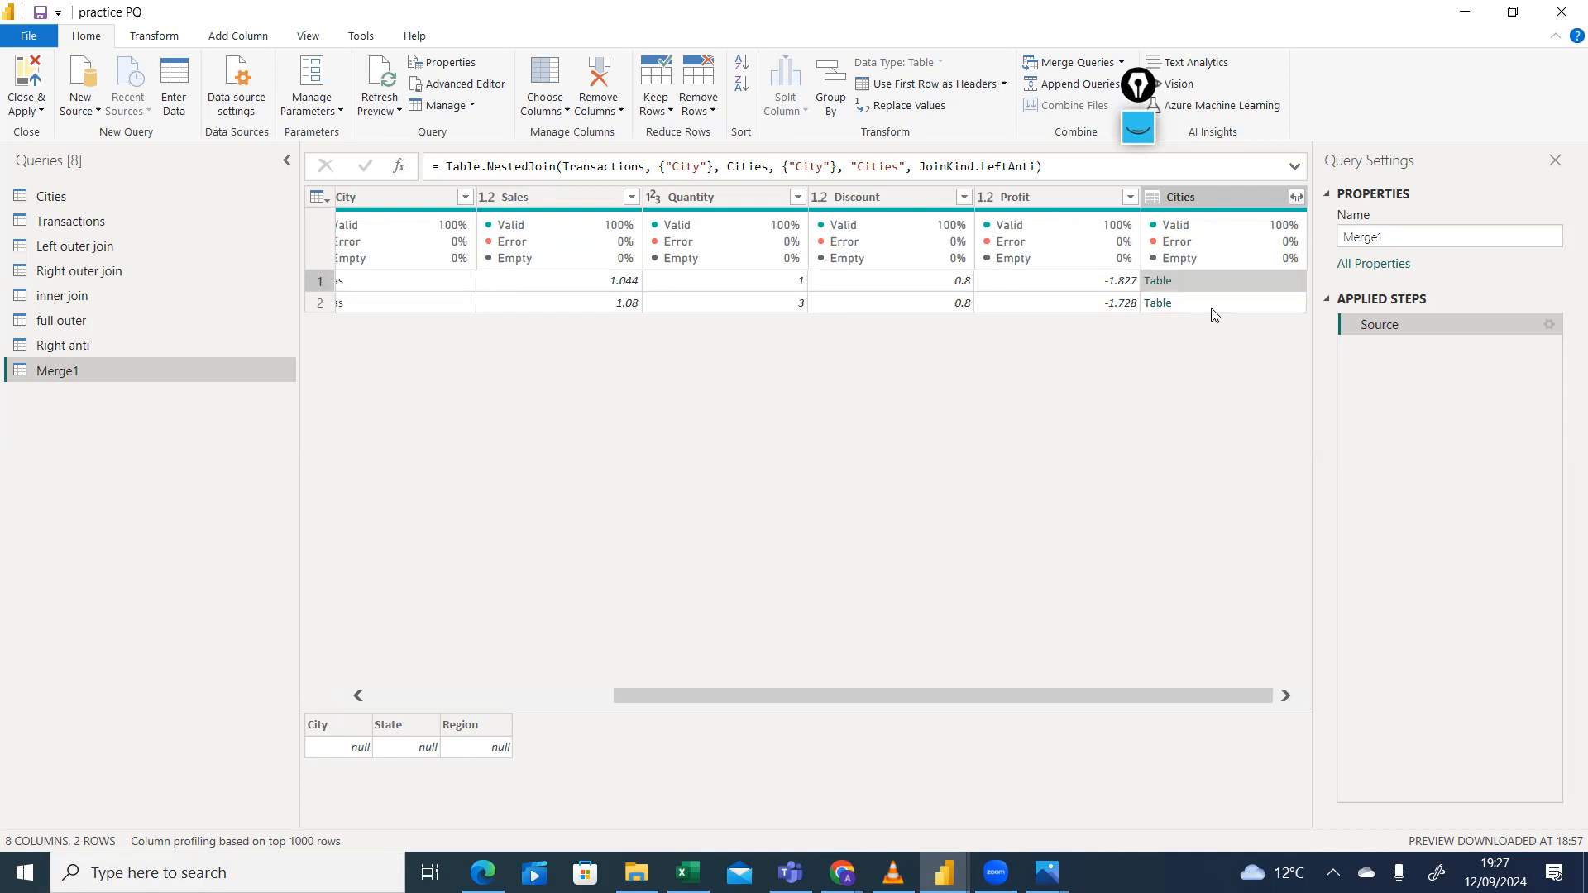
- Expand the Cities column to State and Region only, leaving out City and using the original column name as prefix
click(1296, 199)
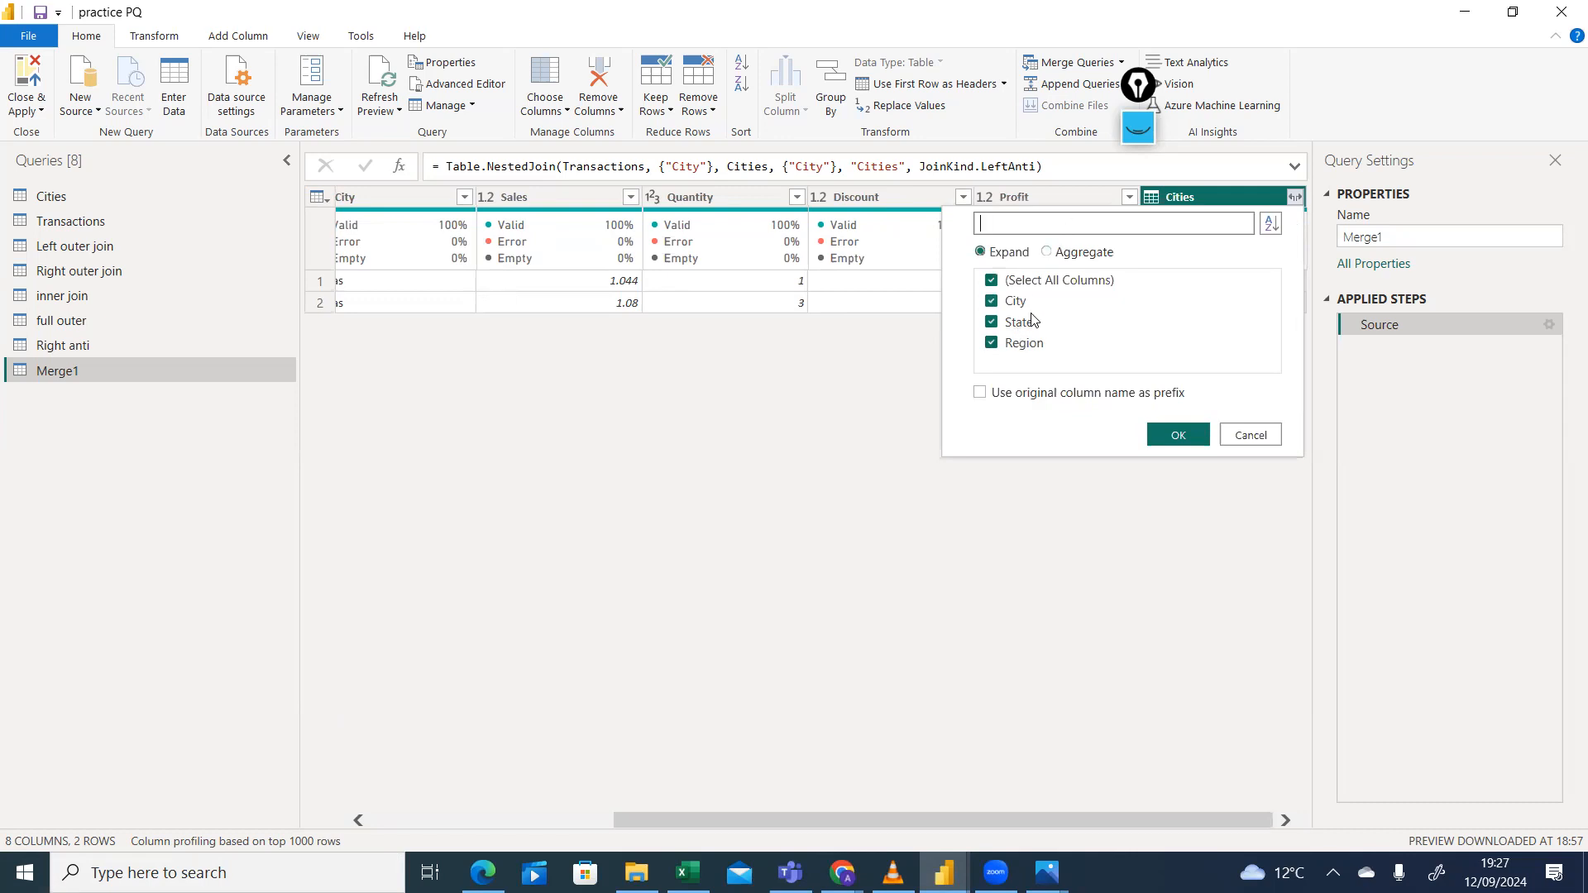
click(980, 394)
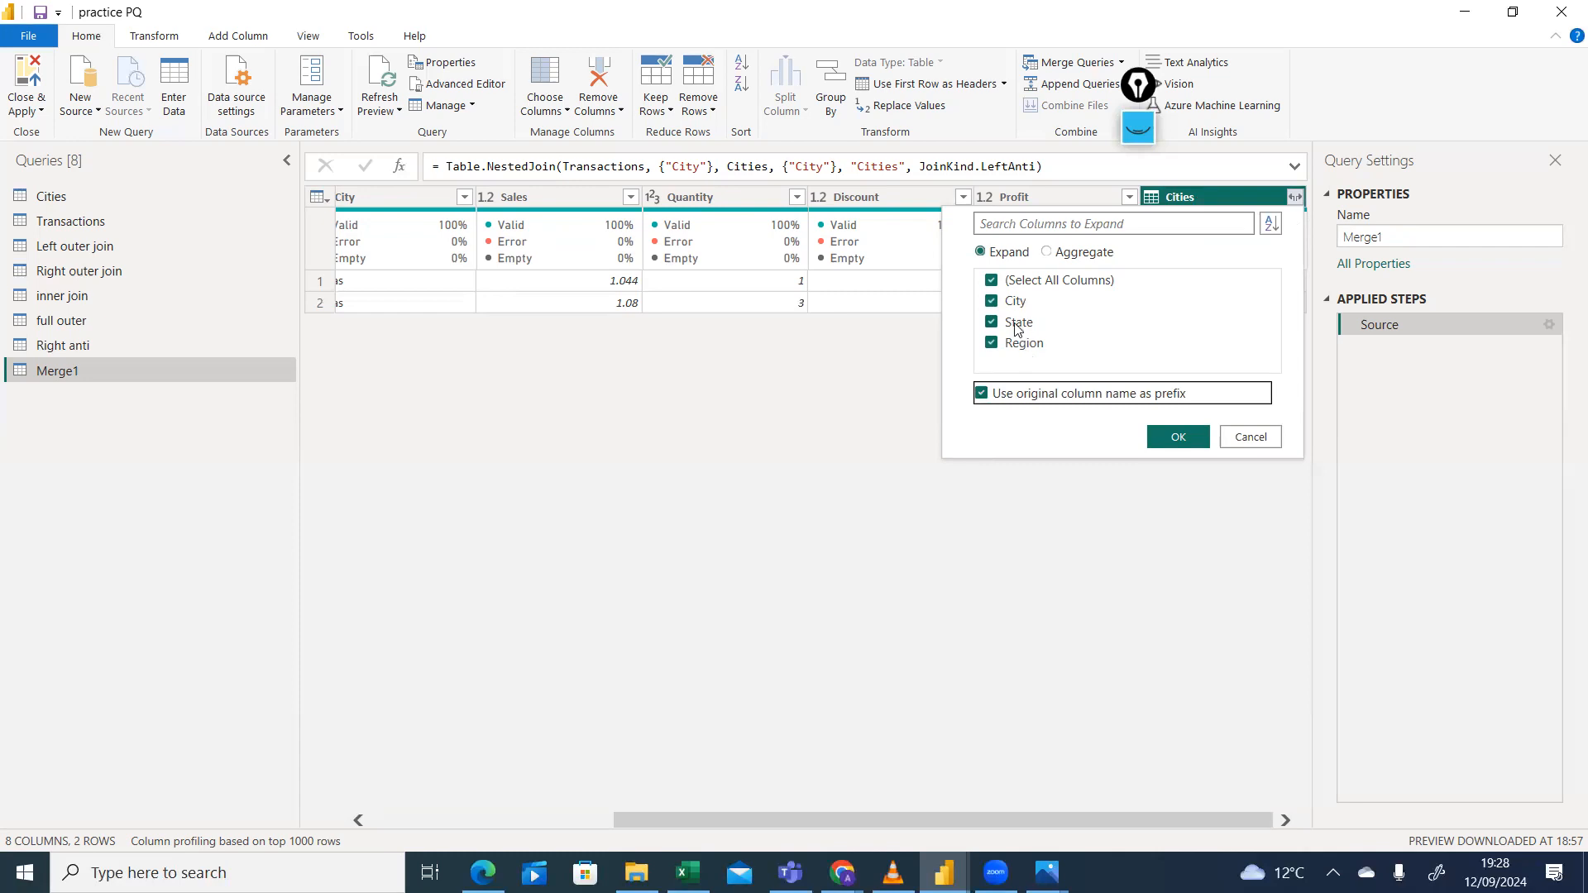
click(992, 303)
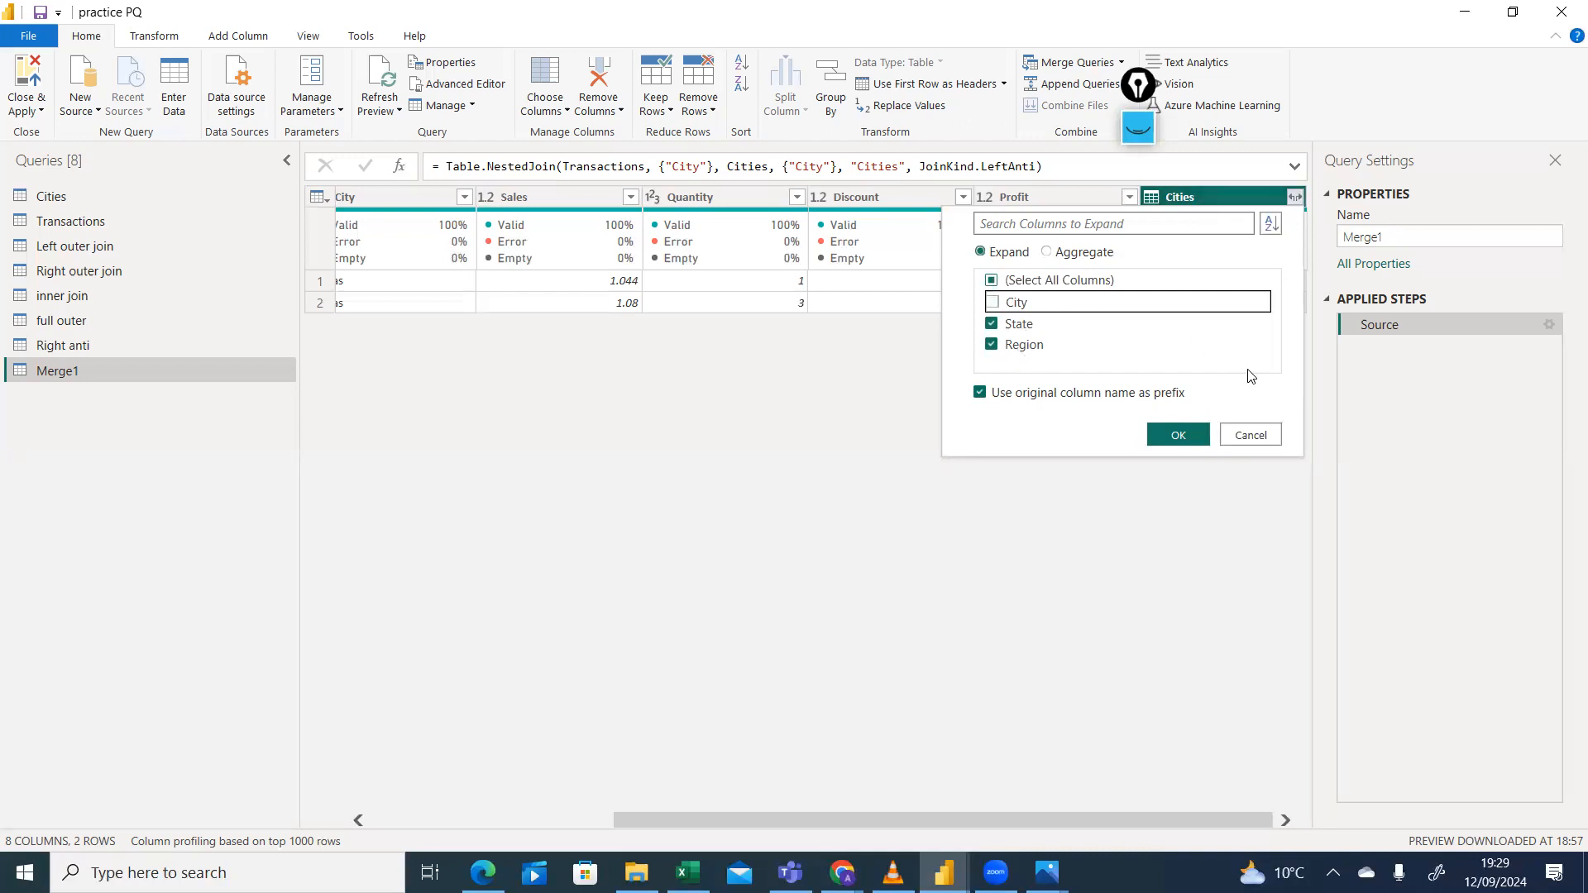
click(1179, 436)
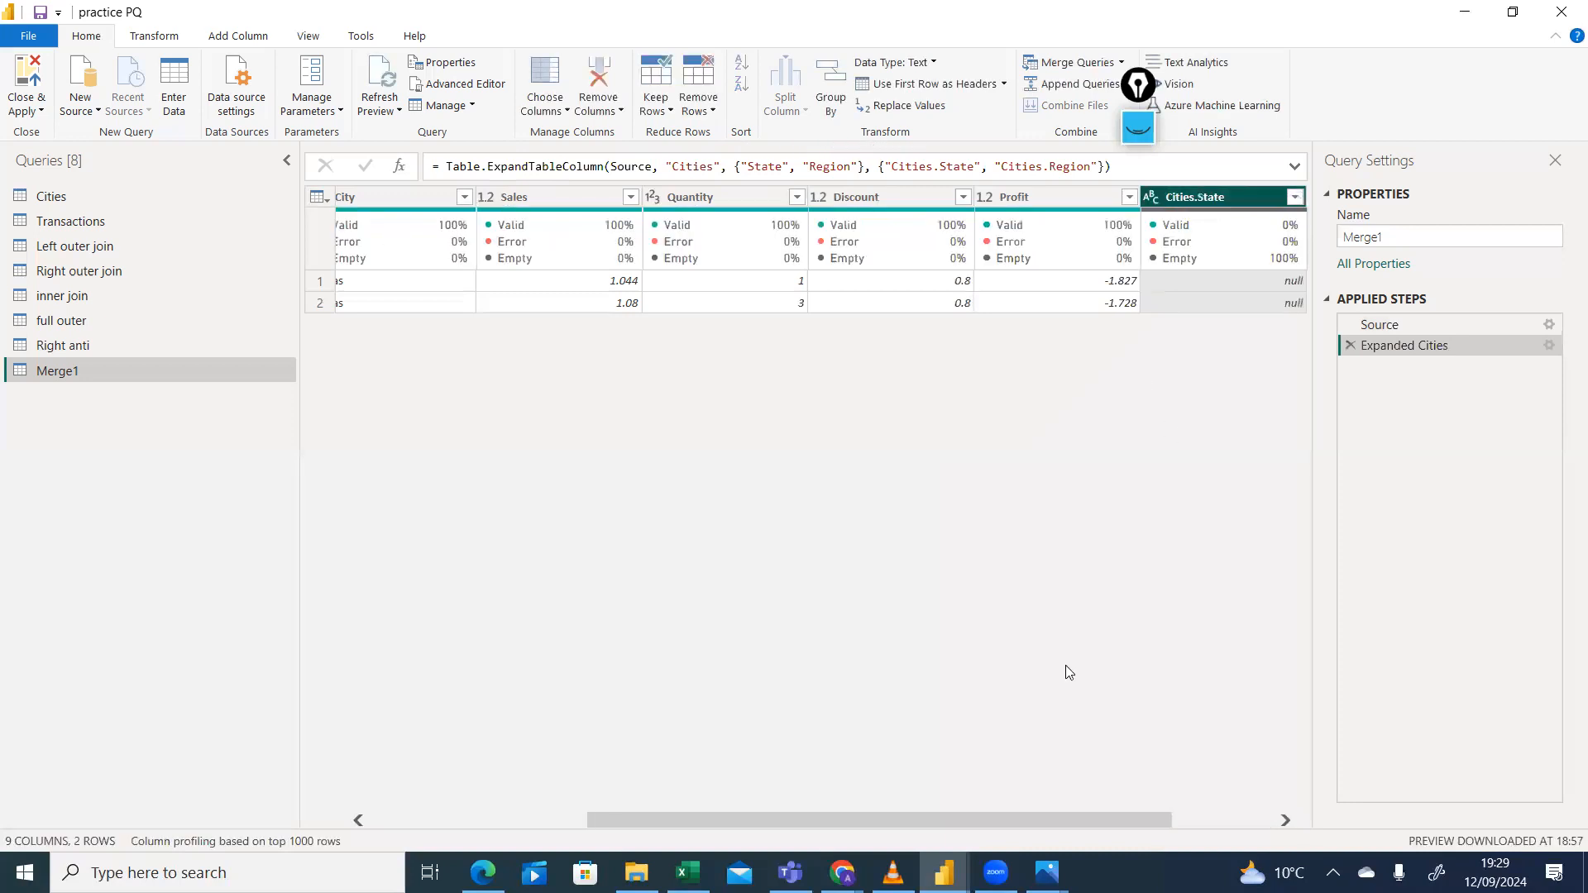
drag(1019, 820, 1188, 832)
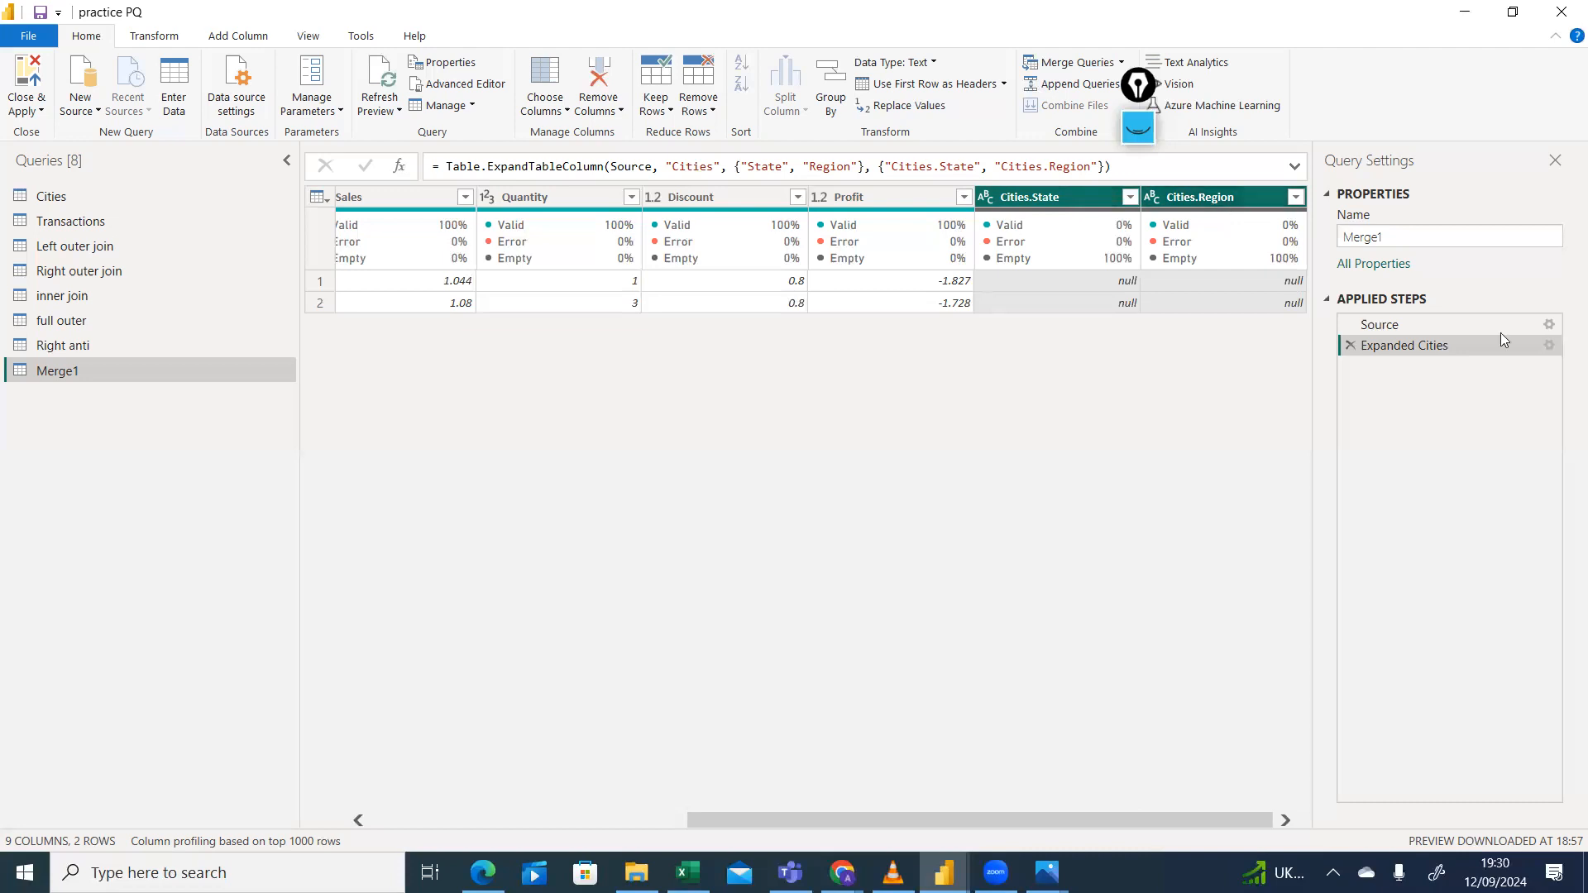
- Edit the Expanded Cities step to remove the default column name prefix Cities
click(1550, 347)
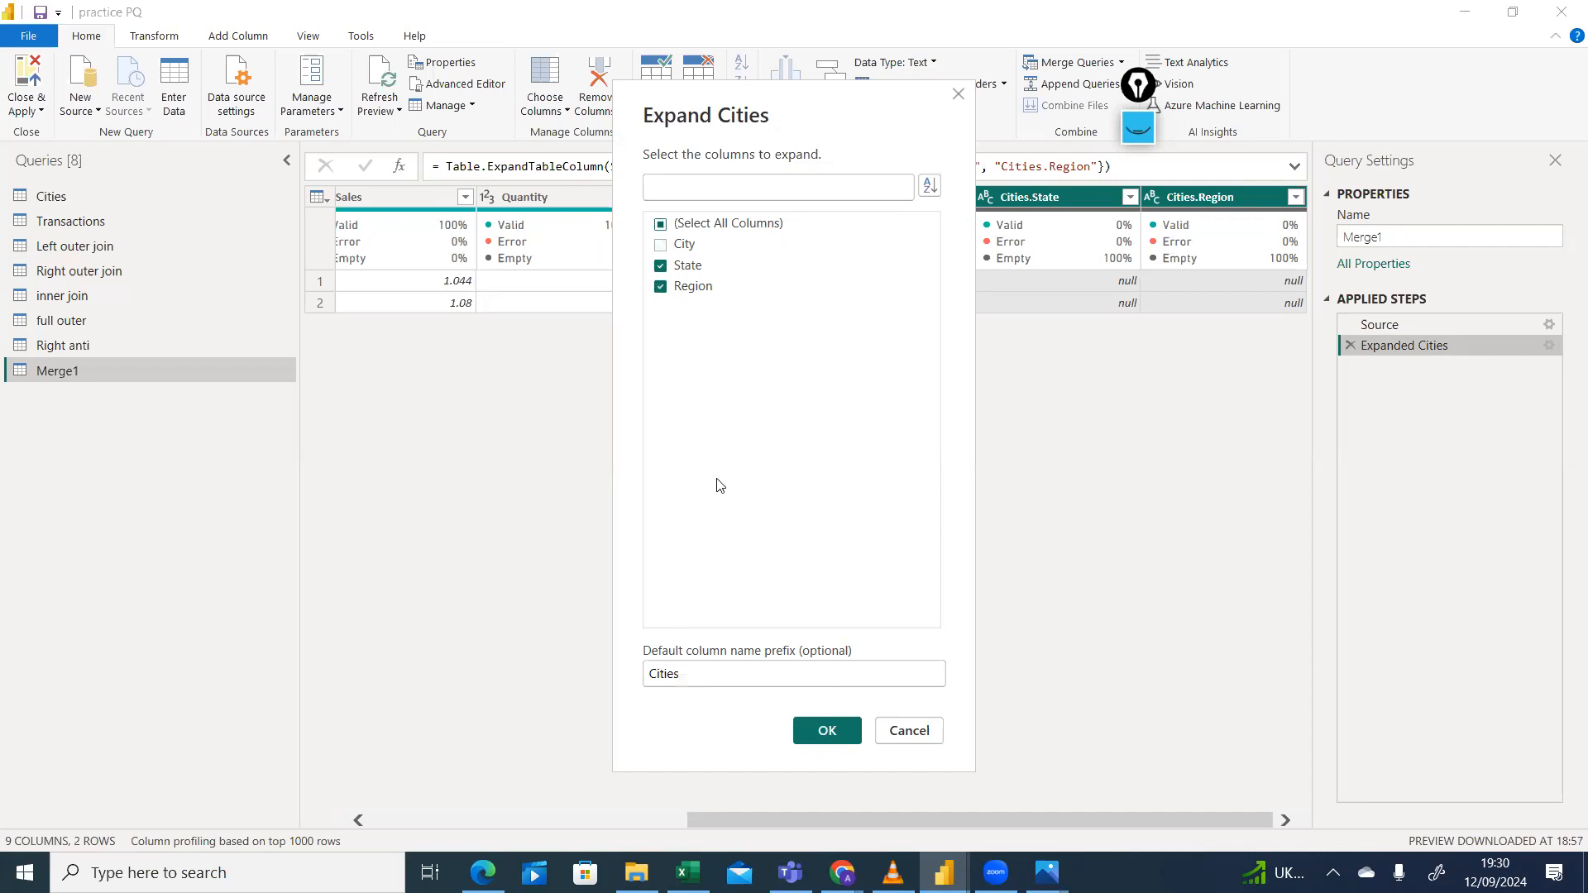
click(700, 672)
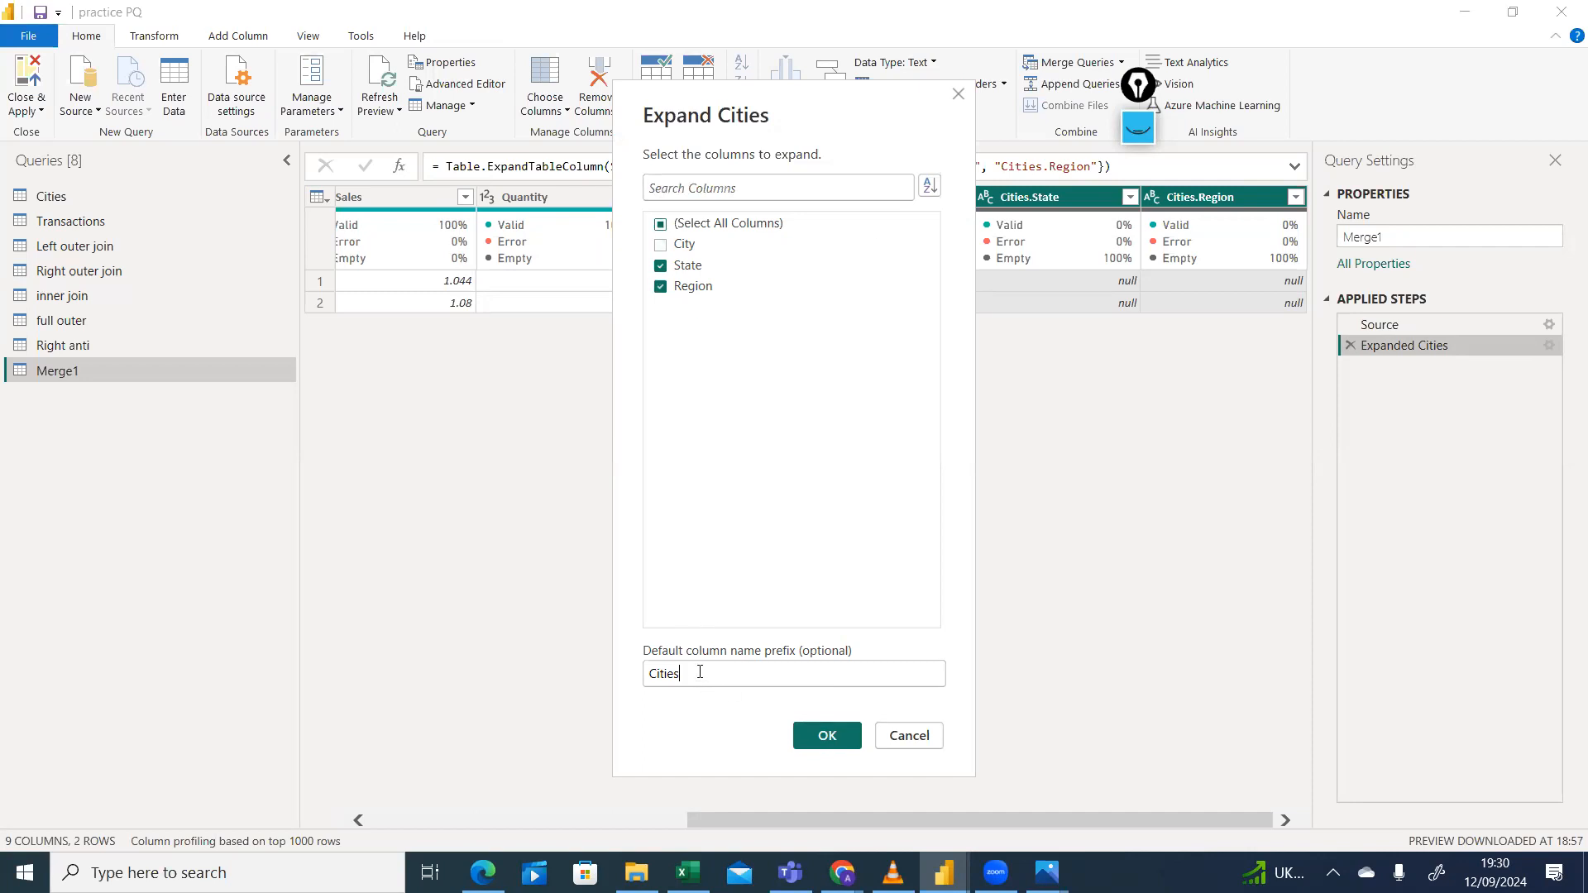
key(BackSpace)
key(BackSpace)
key(BackSpace)
key(BackSpace)
key(BackSpace)
key(BackSpace)
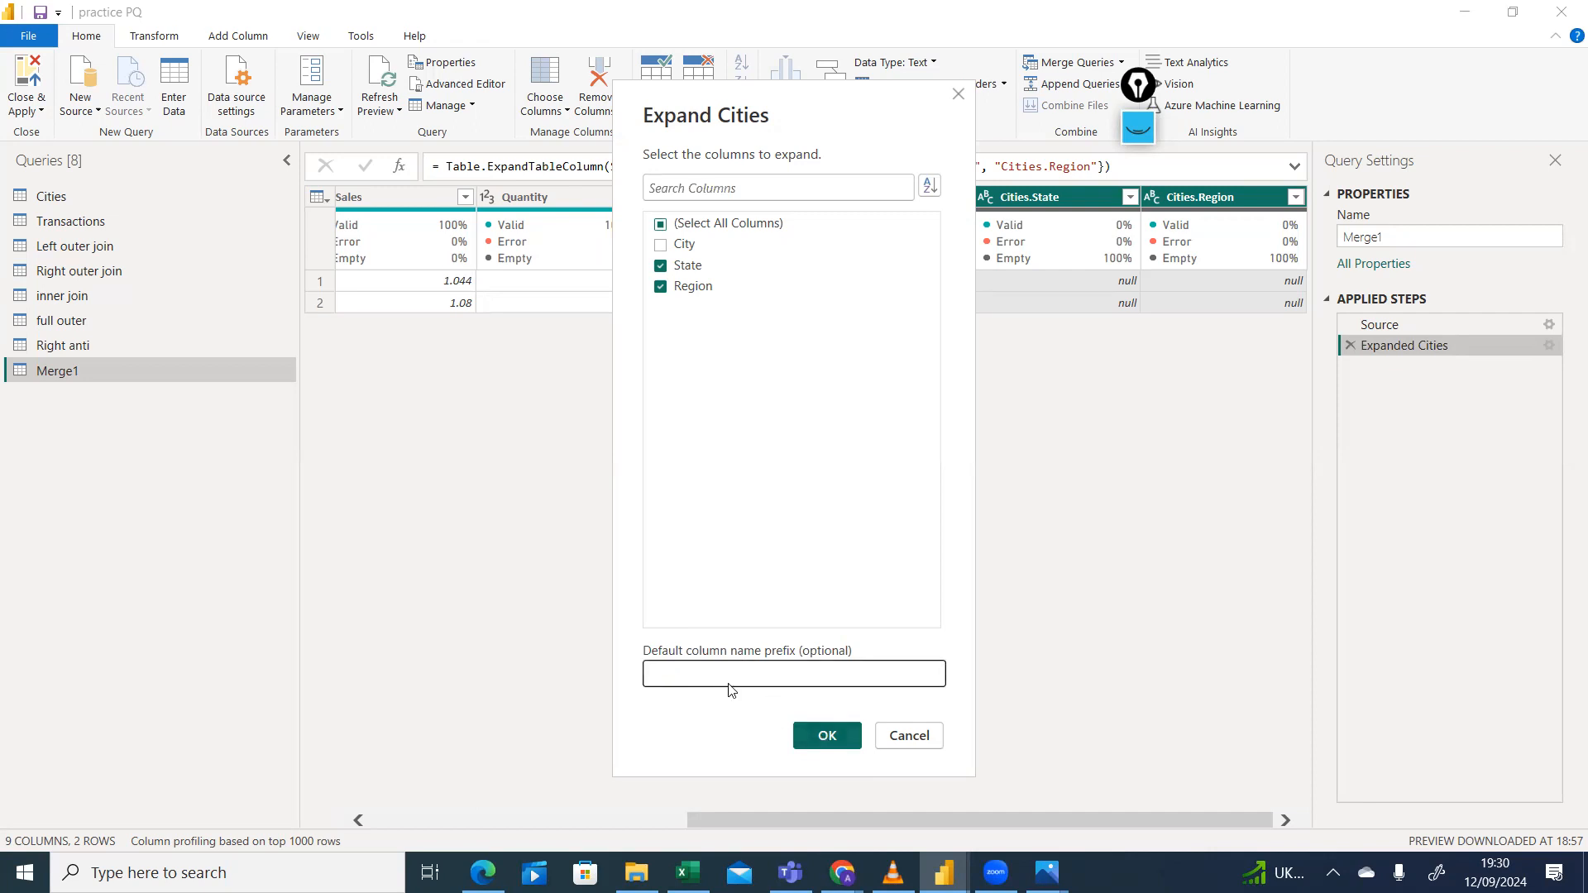
click(826, 737)
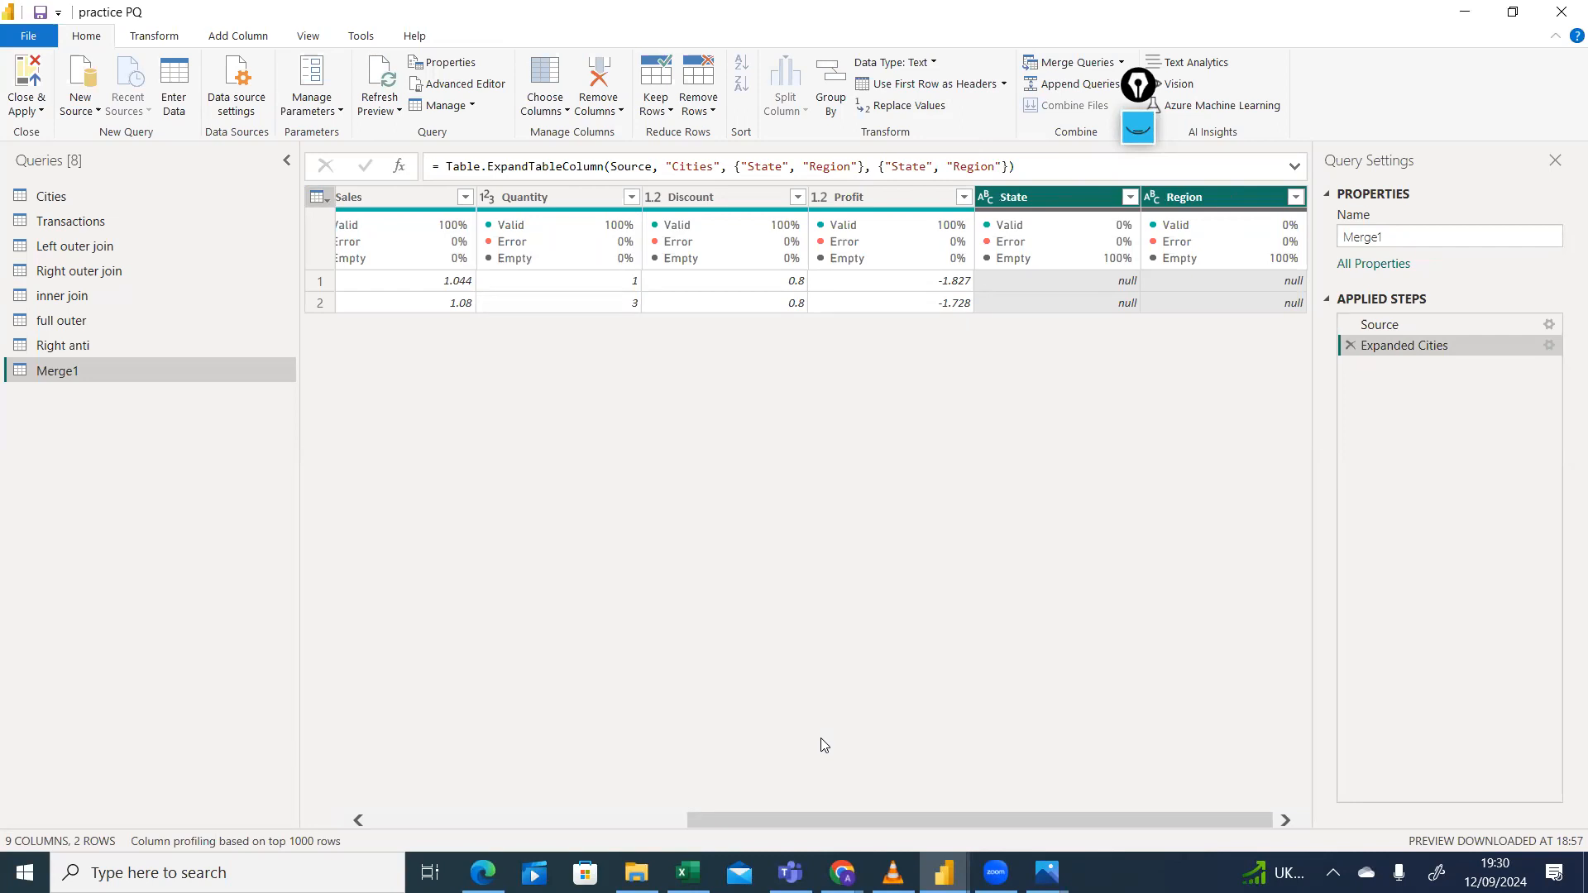
- Review the Expanded Cities settings with the empty prefix, and switch to the merged table on Sheet2 in Excel
double_click(1461, 346)
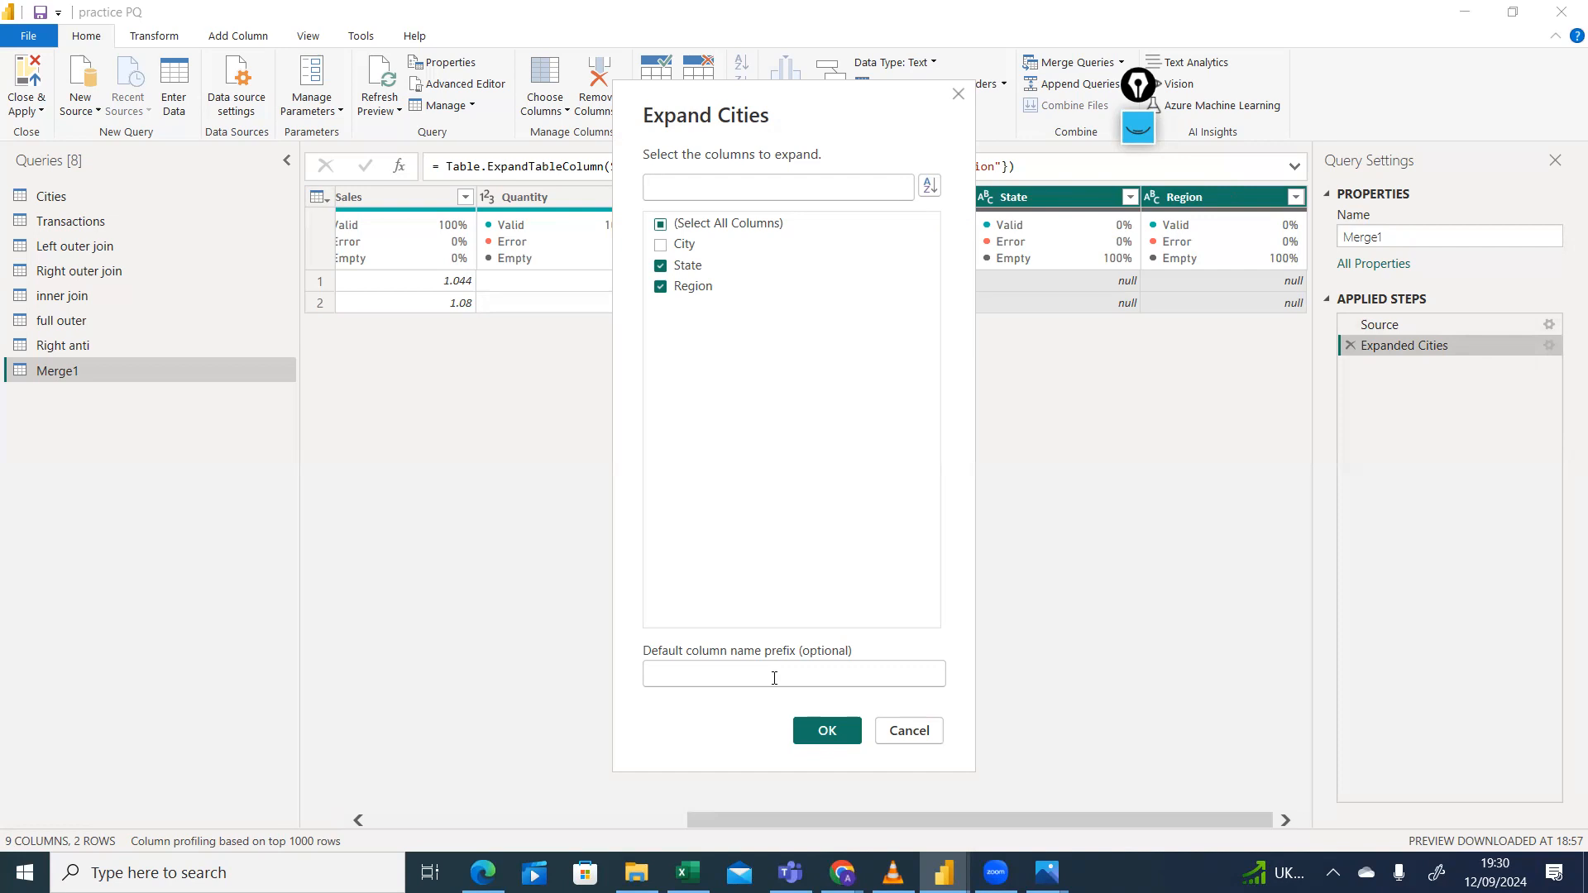
click(825, 730)
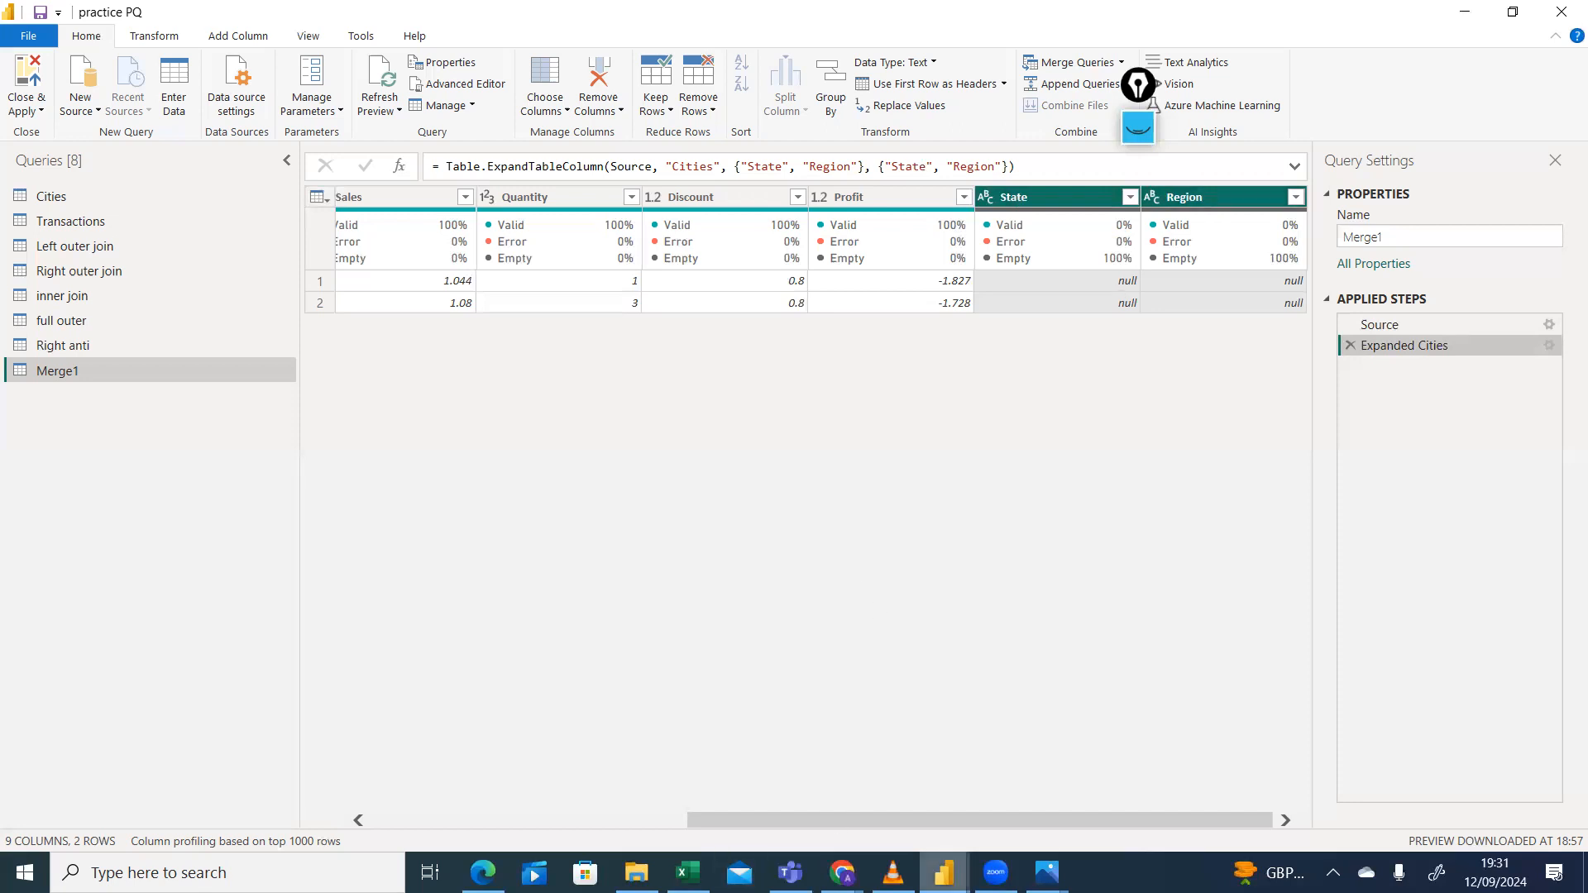
mouse_move(687, 873)
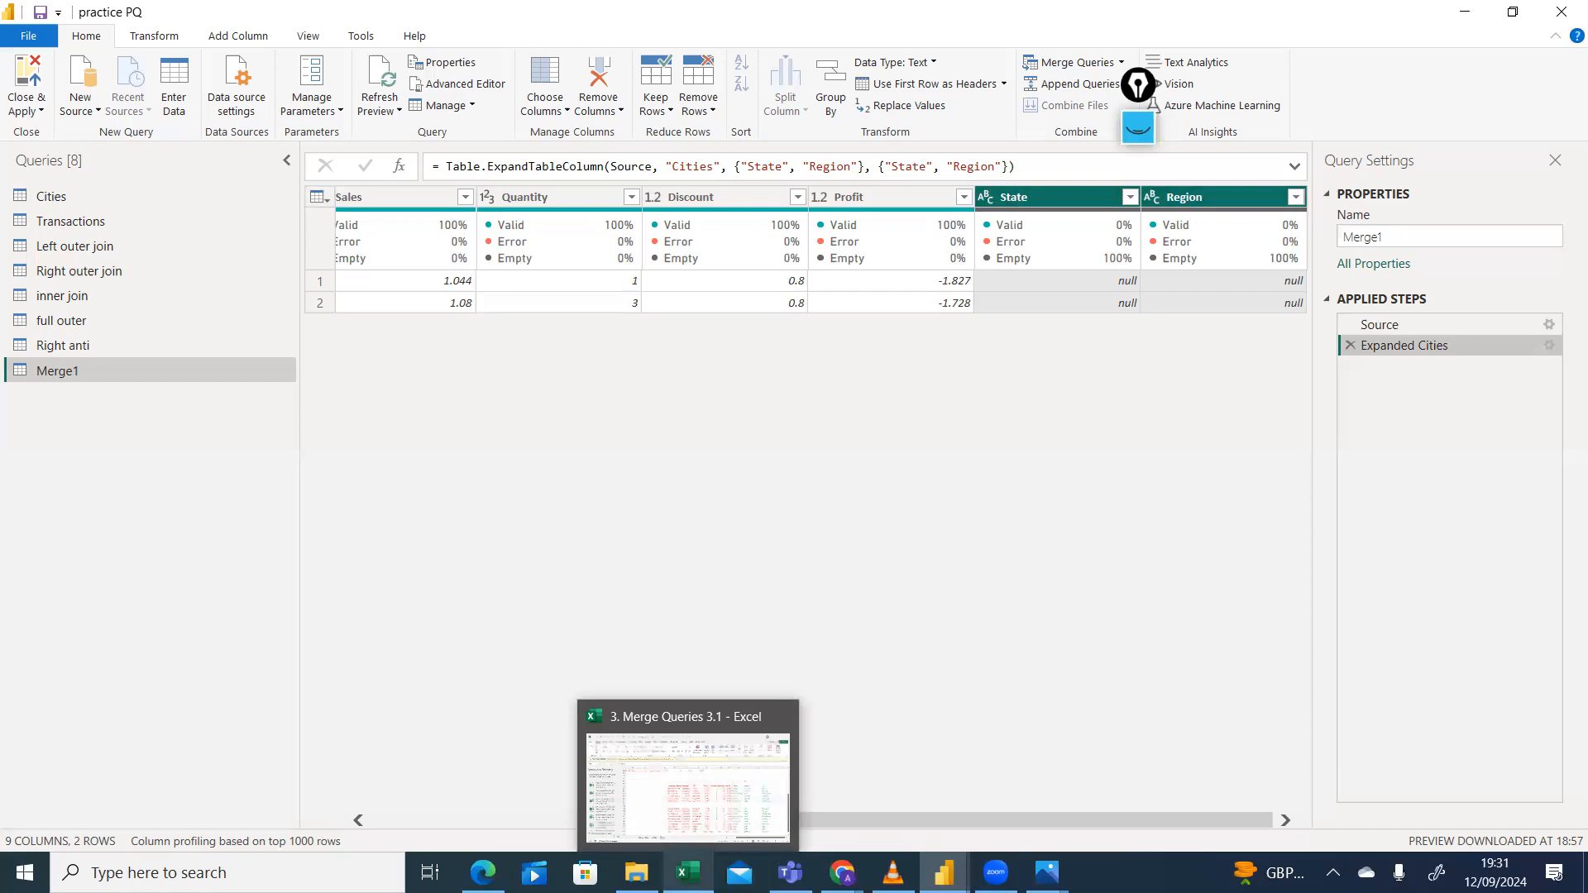
click(627, 799)
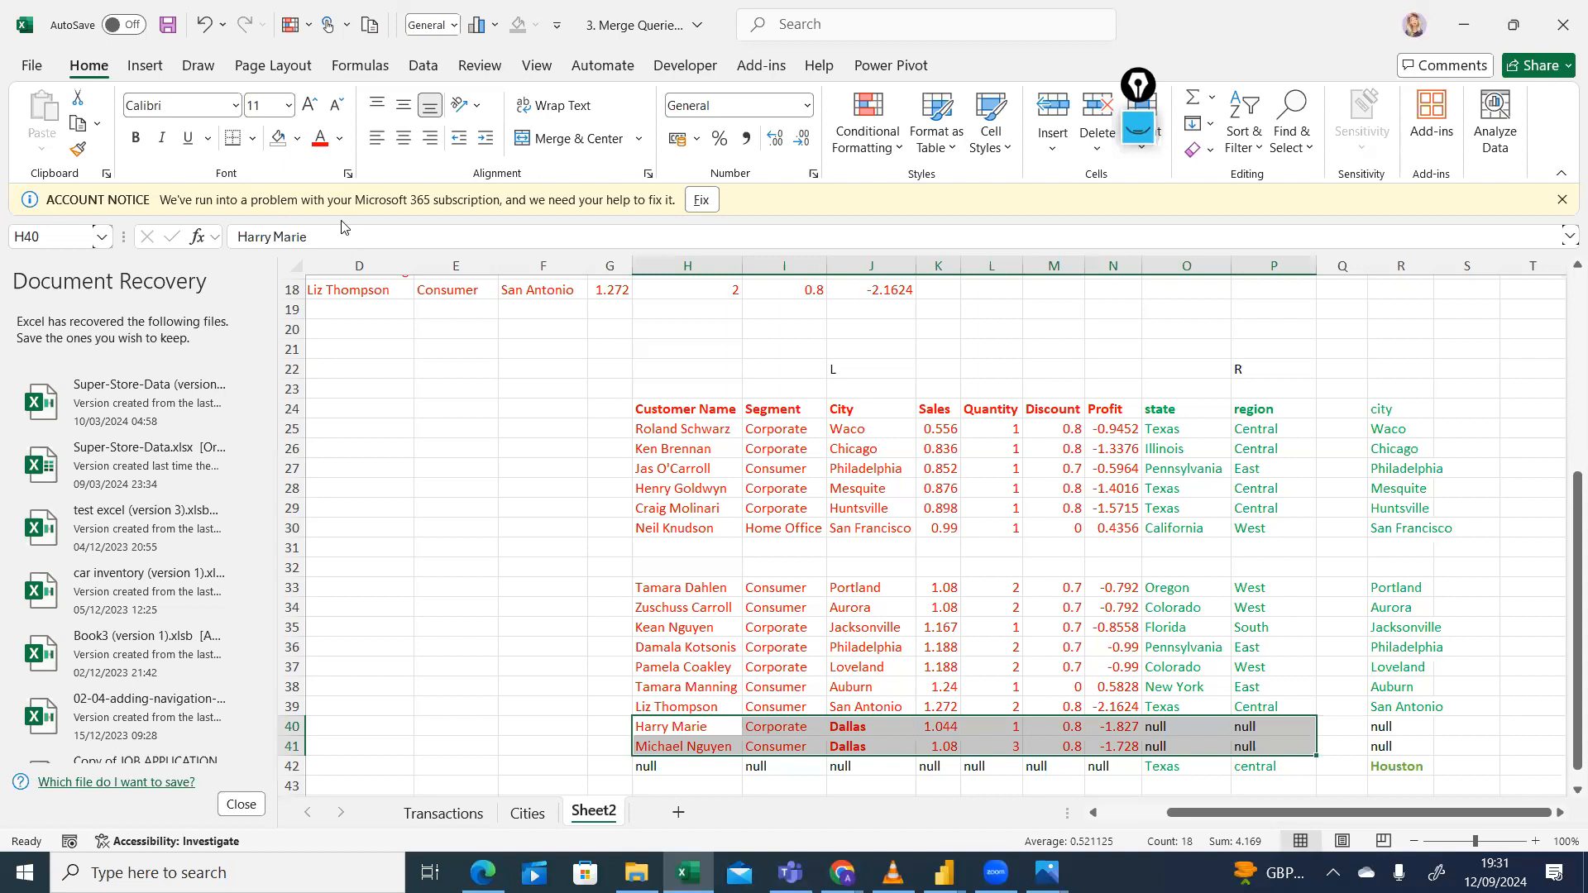
click(340, 141)
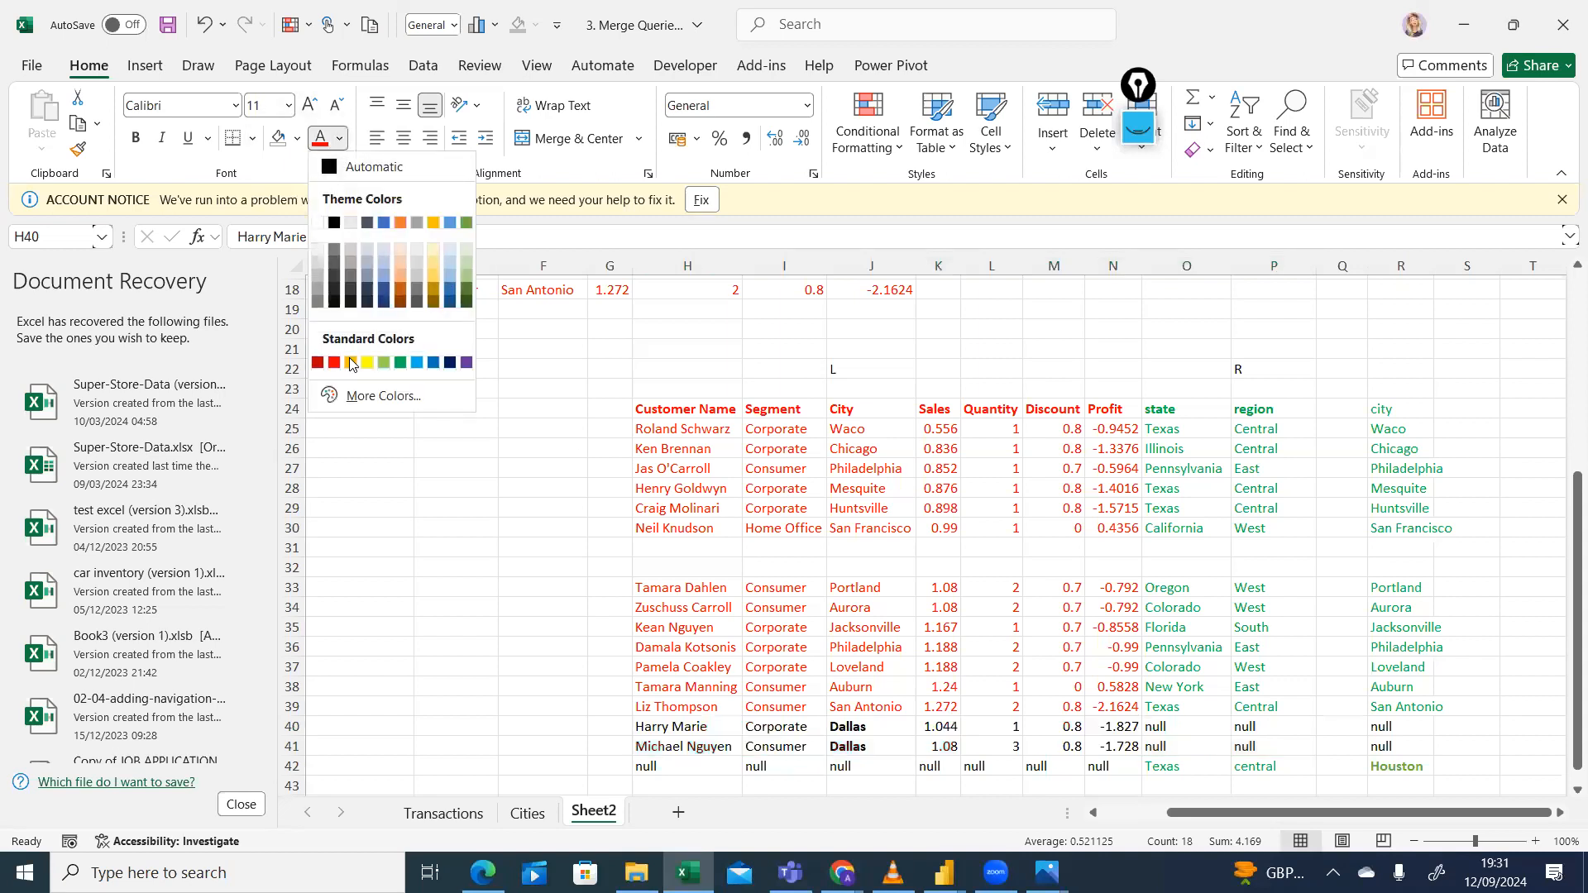
click(363, 362)
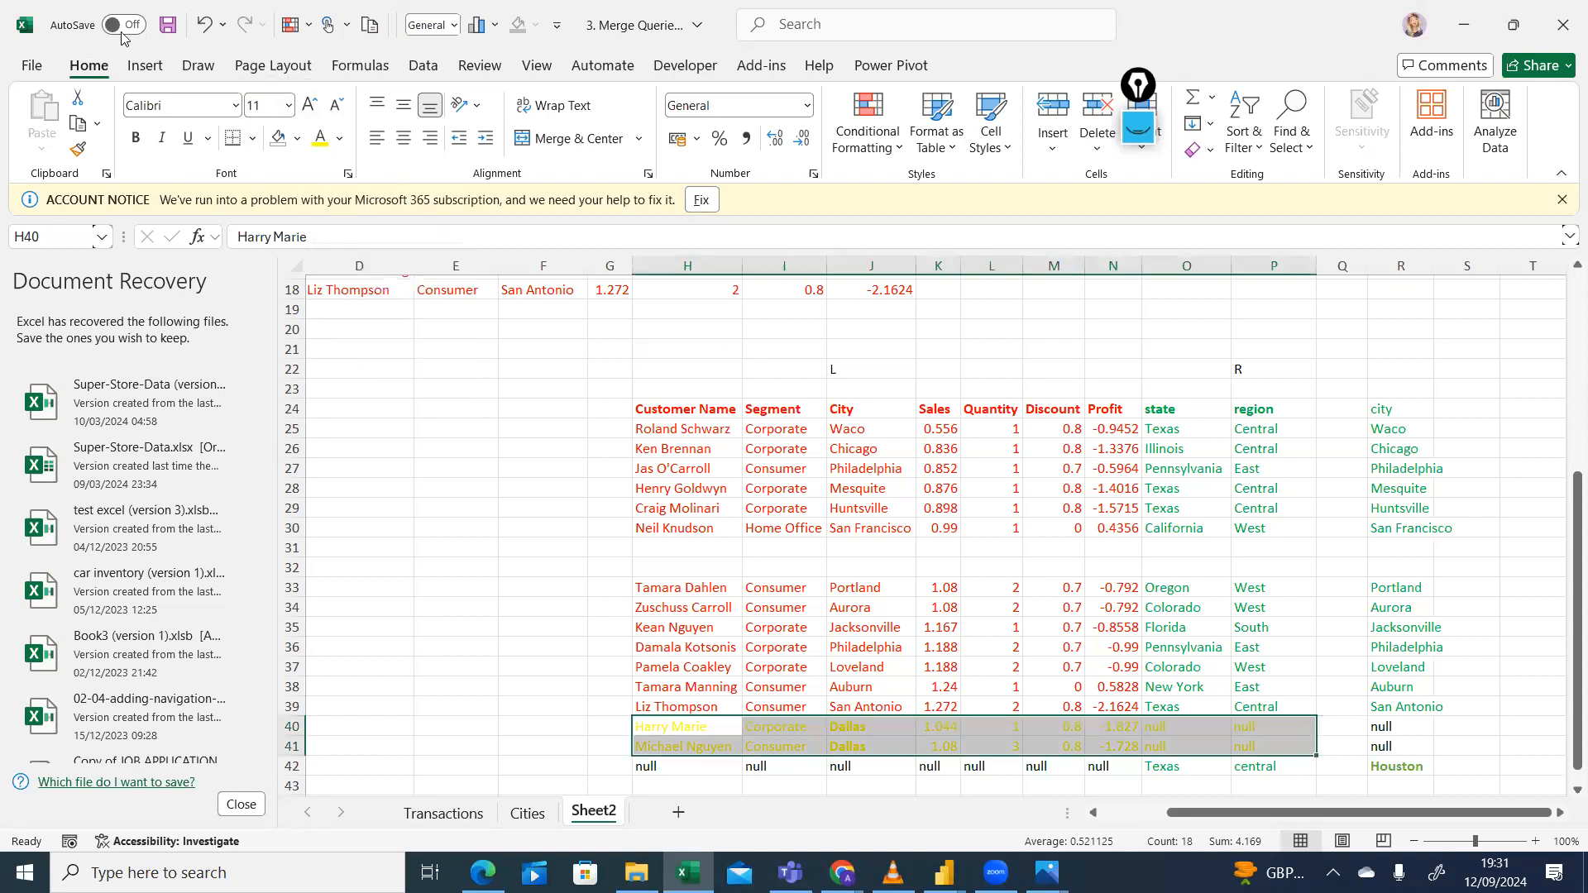
click(205, 25)
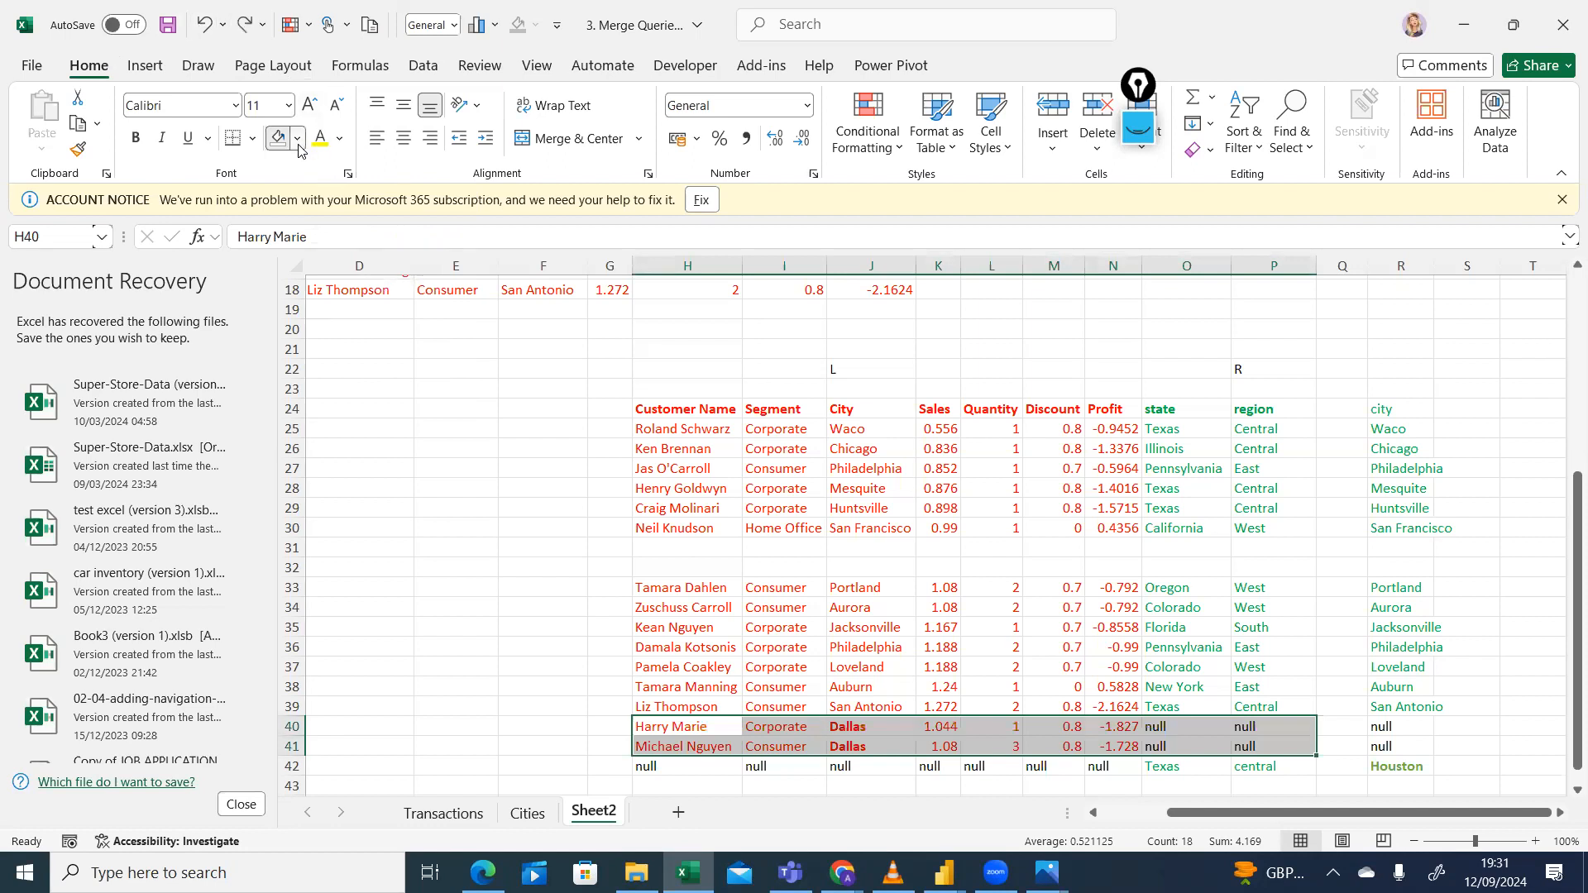
- Highlight the two Dallas rows of the merged table, H40:P41, with the standard orange fill colour
click(297, 138)
click(308, 332)
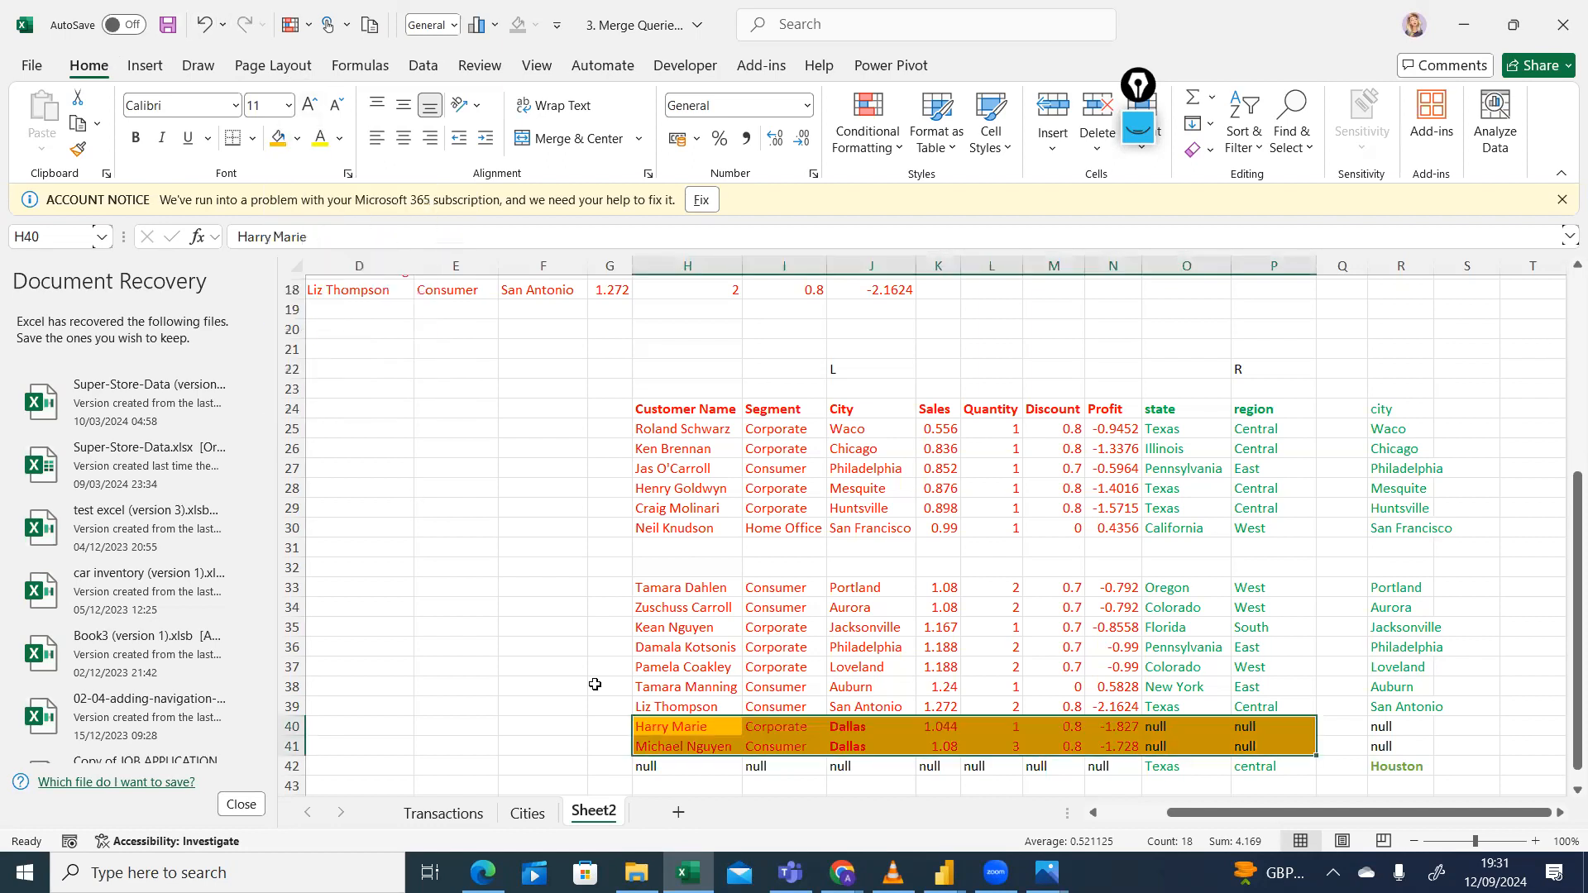
click(542, 685)
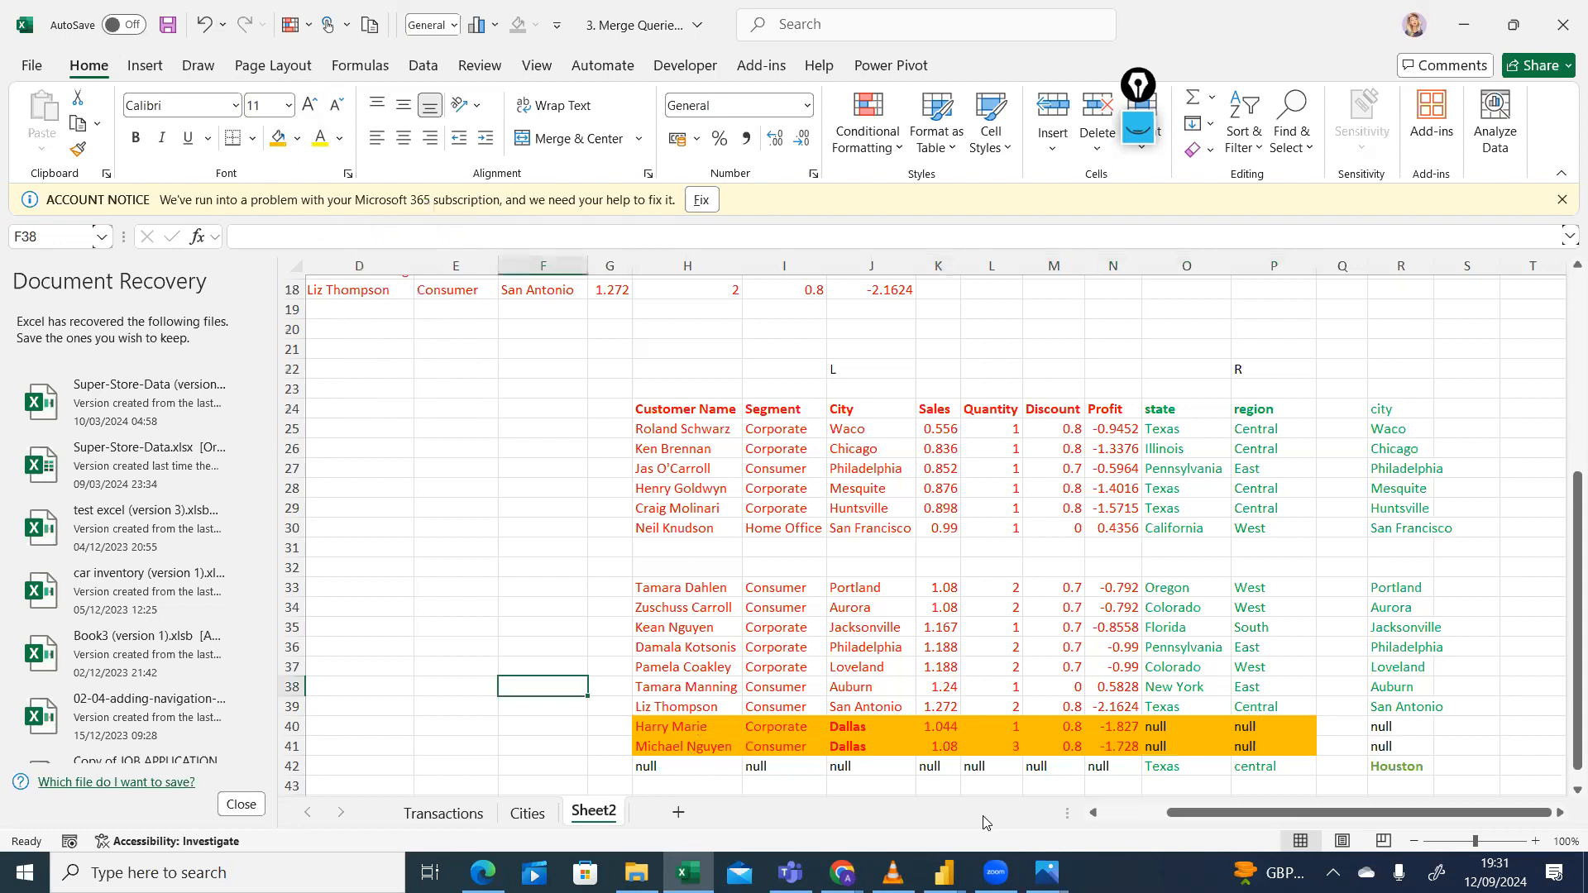
- Switch to Power Query Editor, rename the Merge1 query as Left anti, and return to the merged table in Excel
mouse_move(1047, 873)
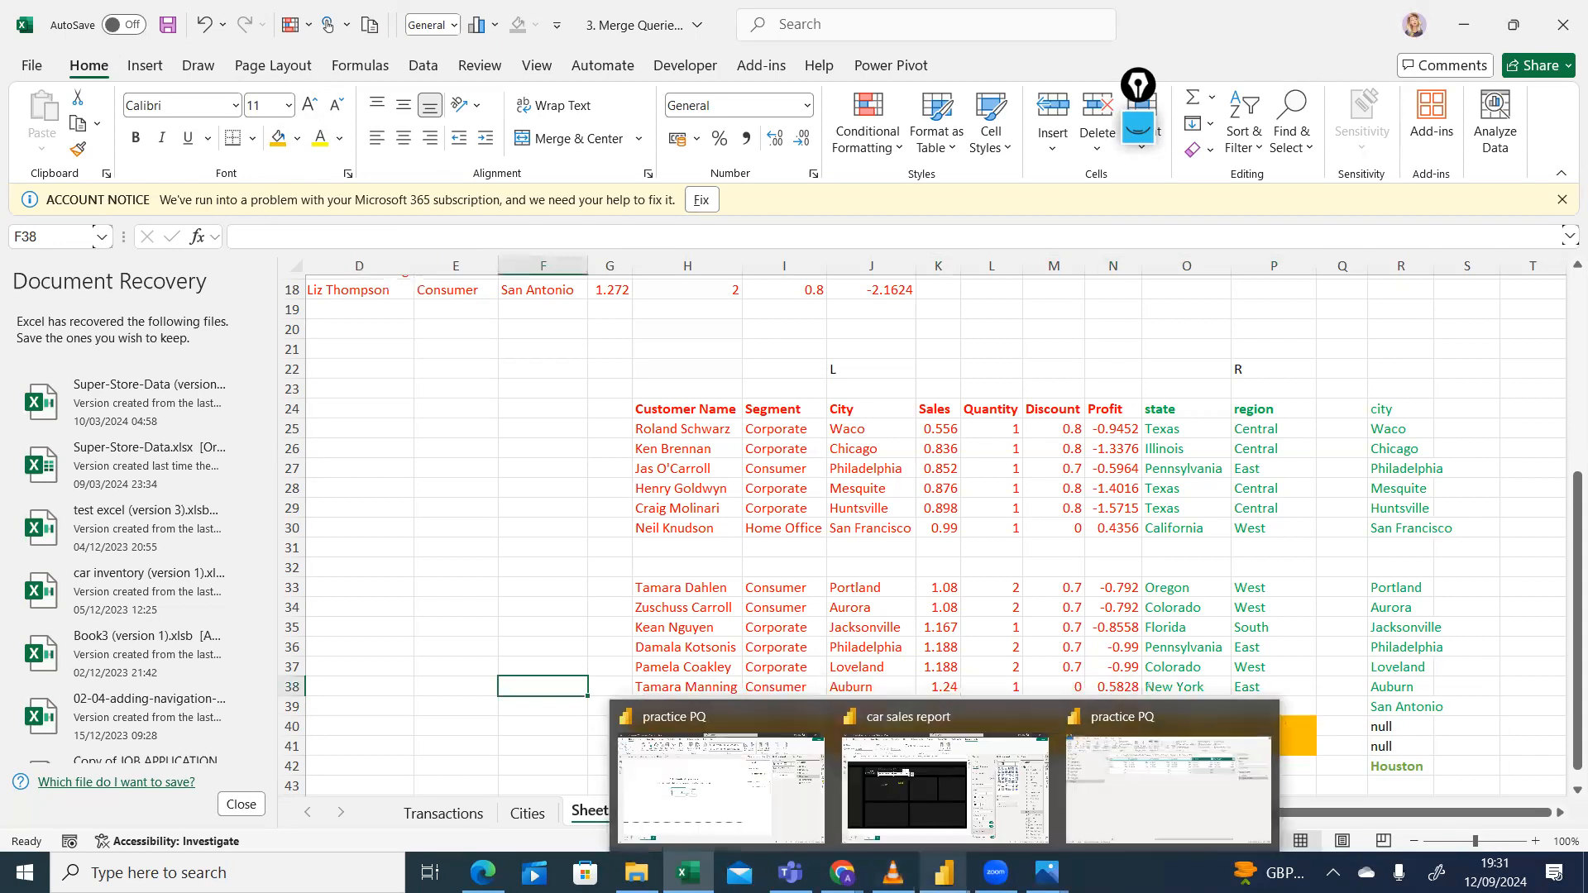
click(944, 873)
click(1157, 799)
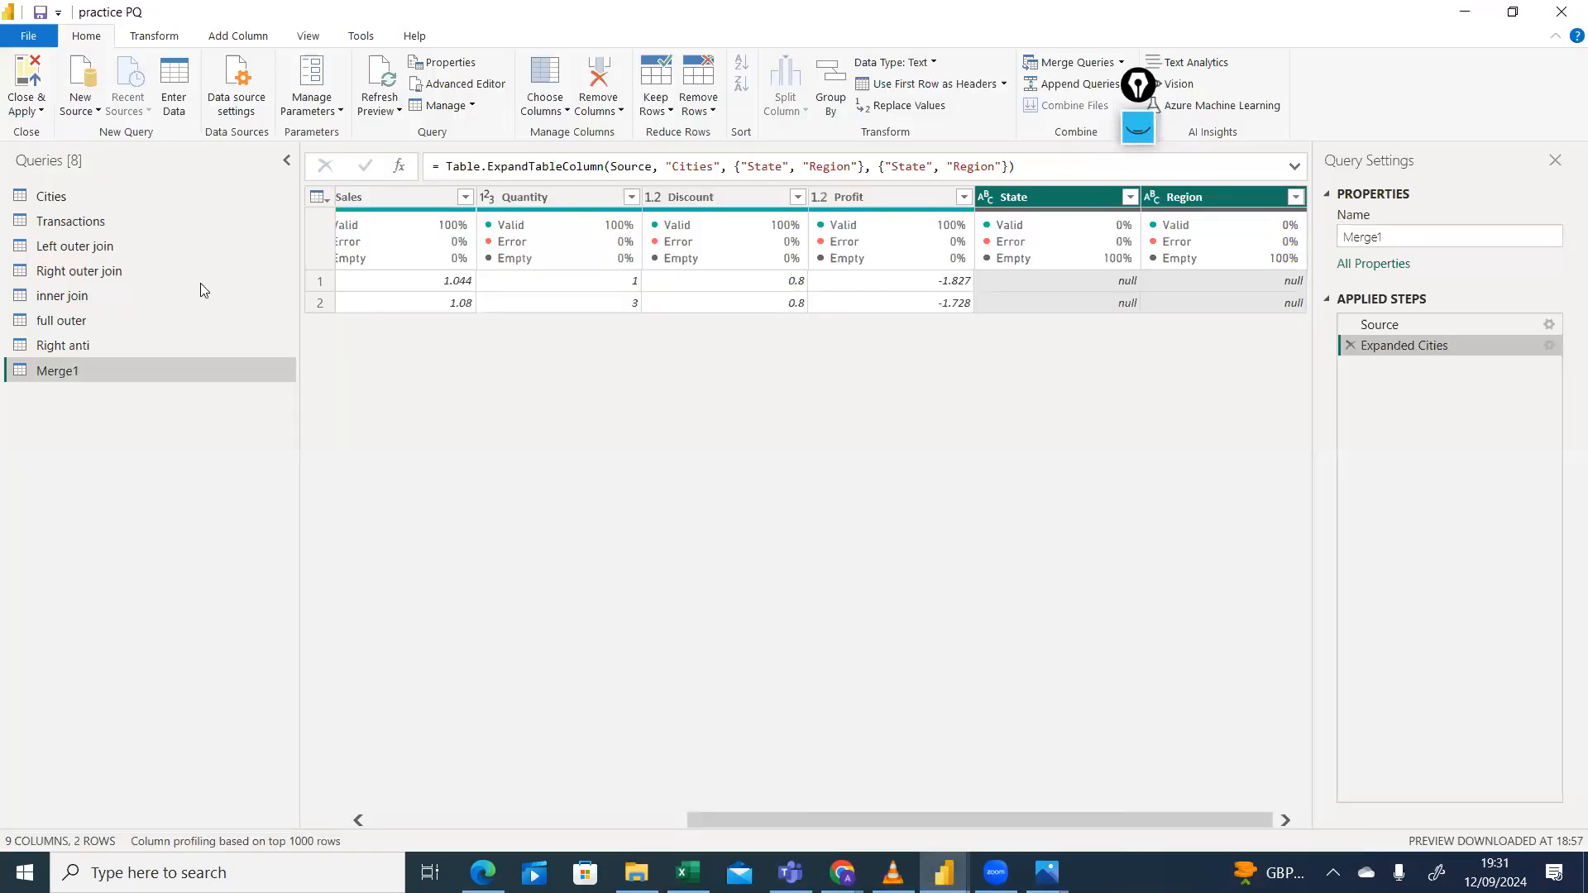
right_click(89, 368)
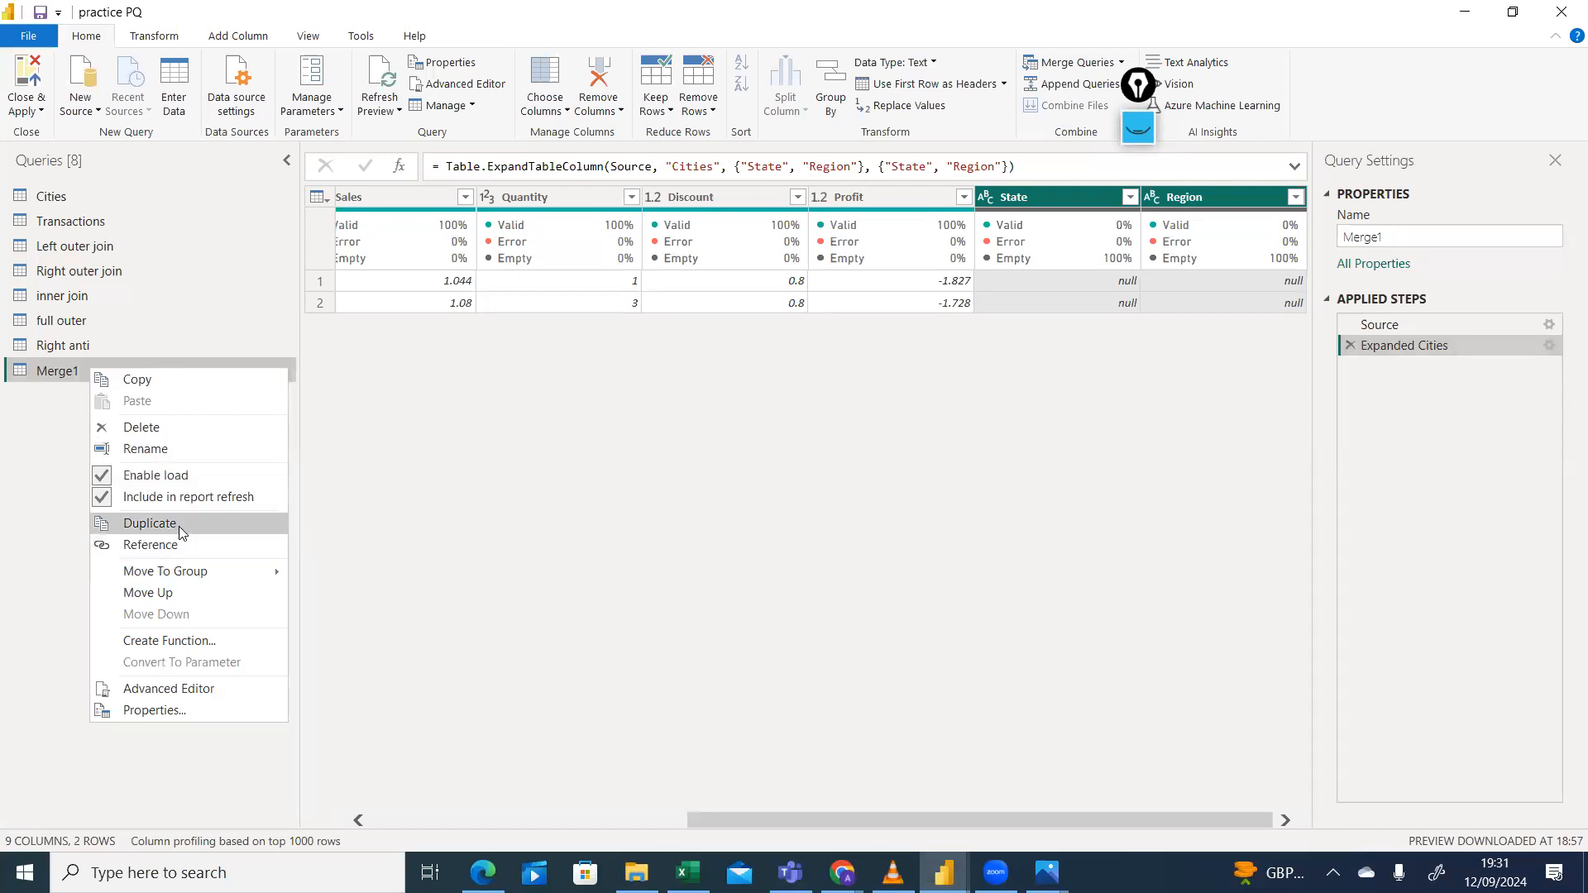
click(166, 450)
text(Le)
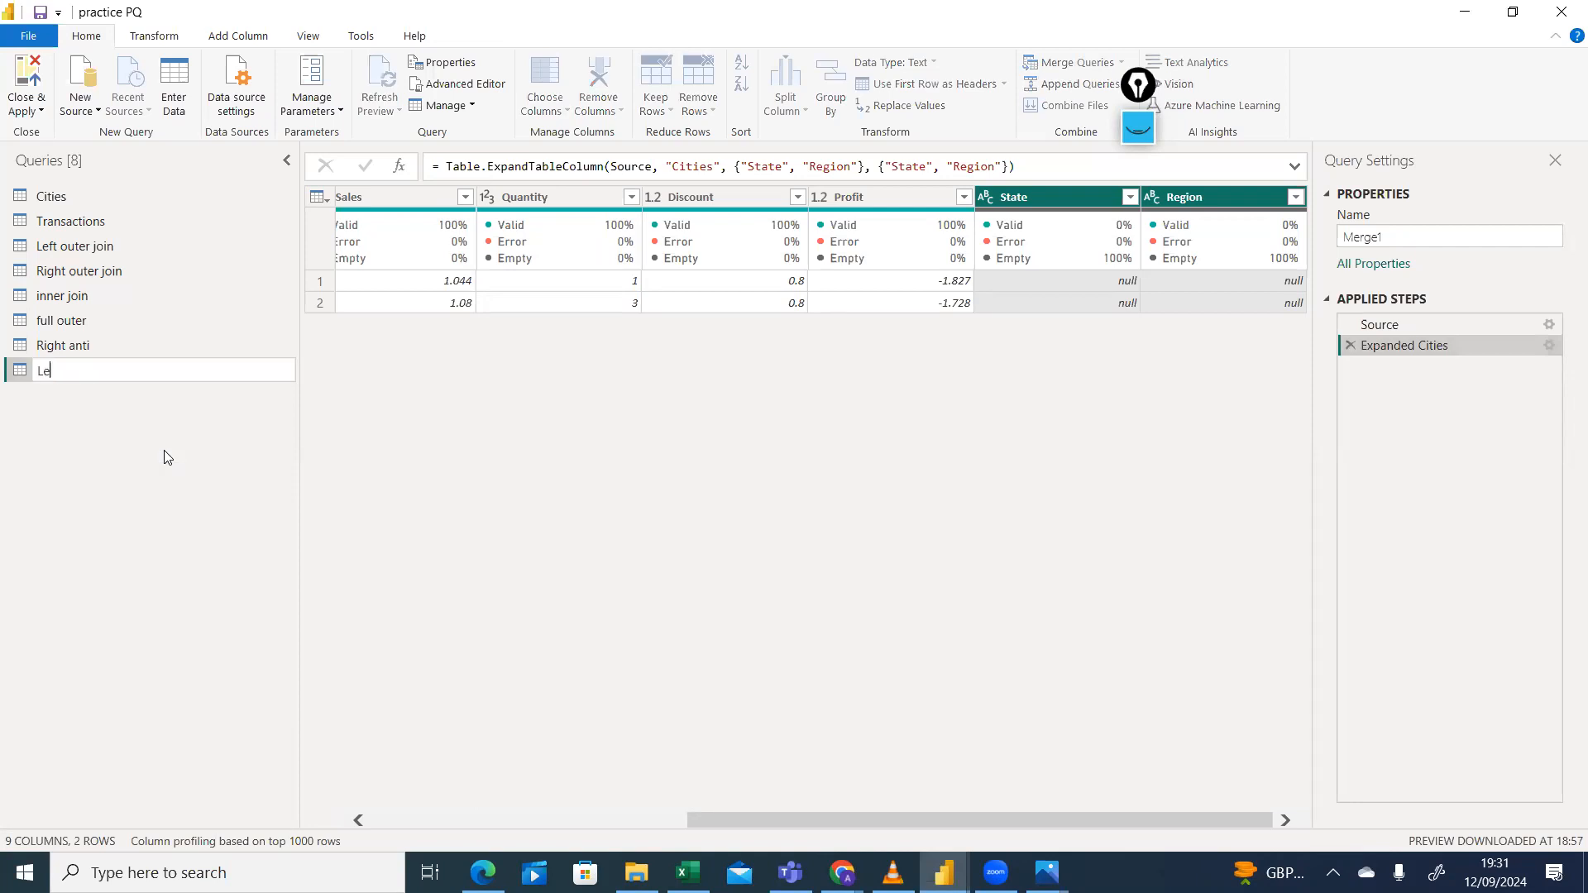
text(ft anti)
key(Return)
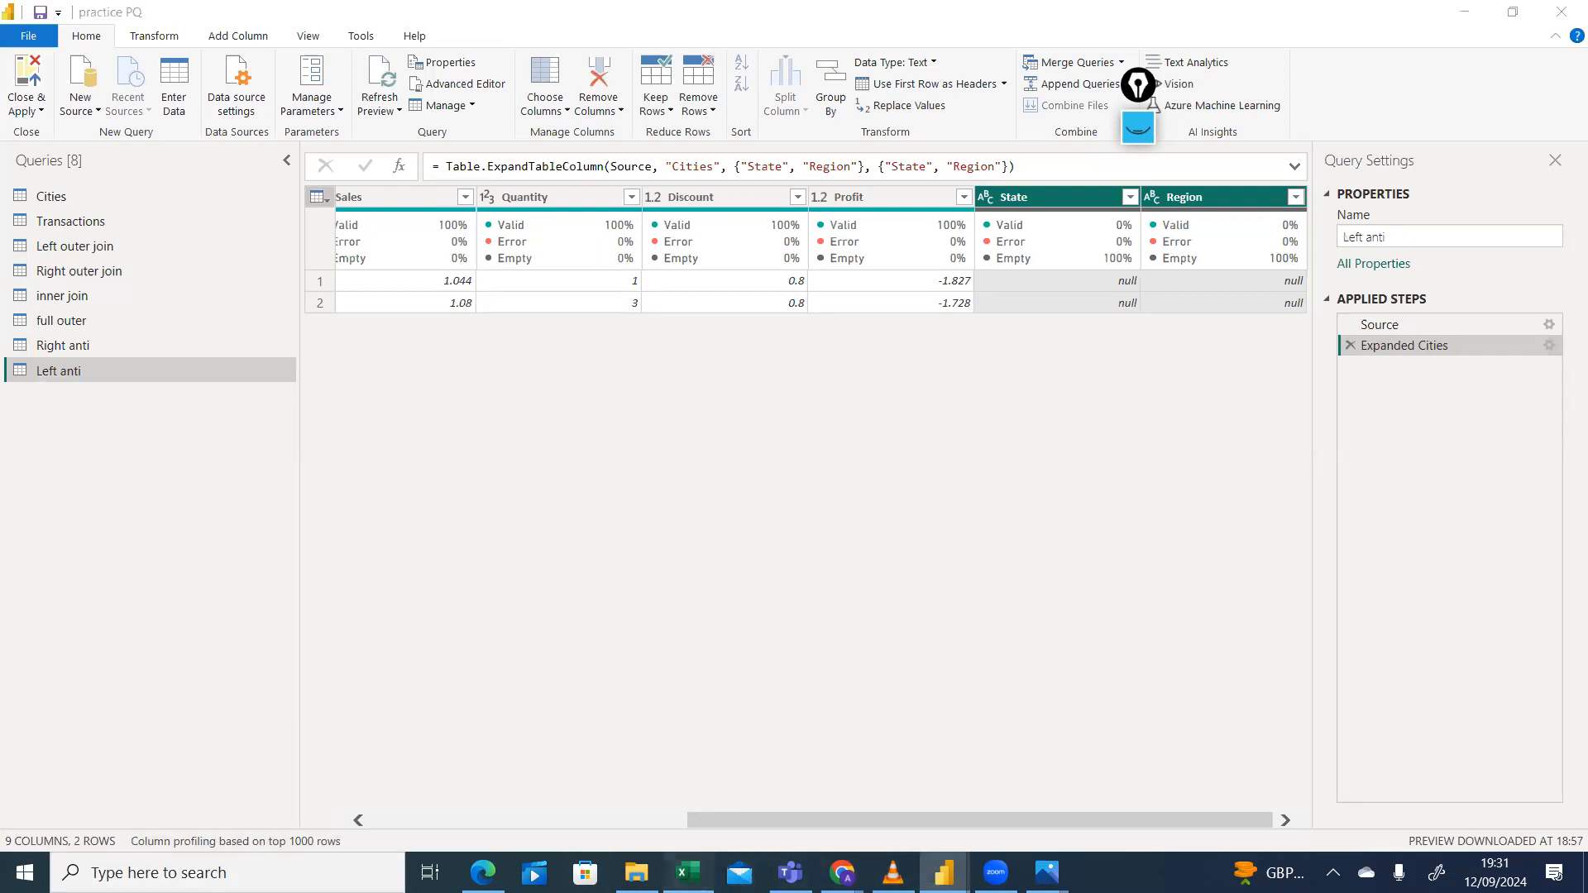
click(686, 873)
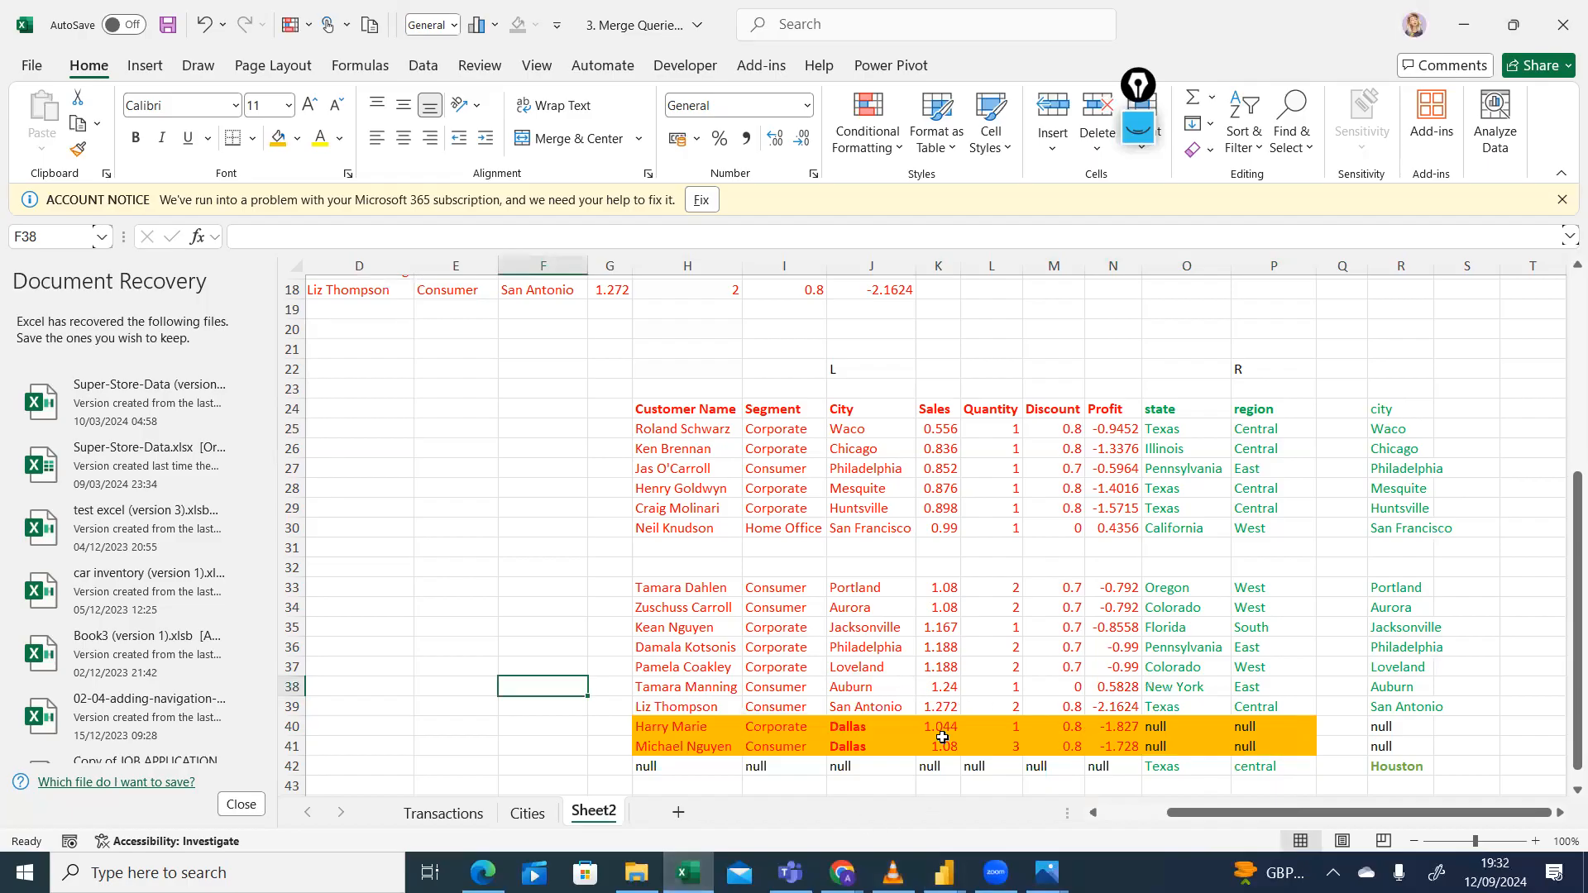